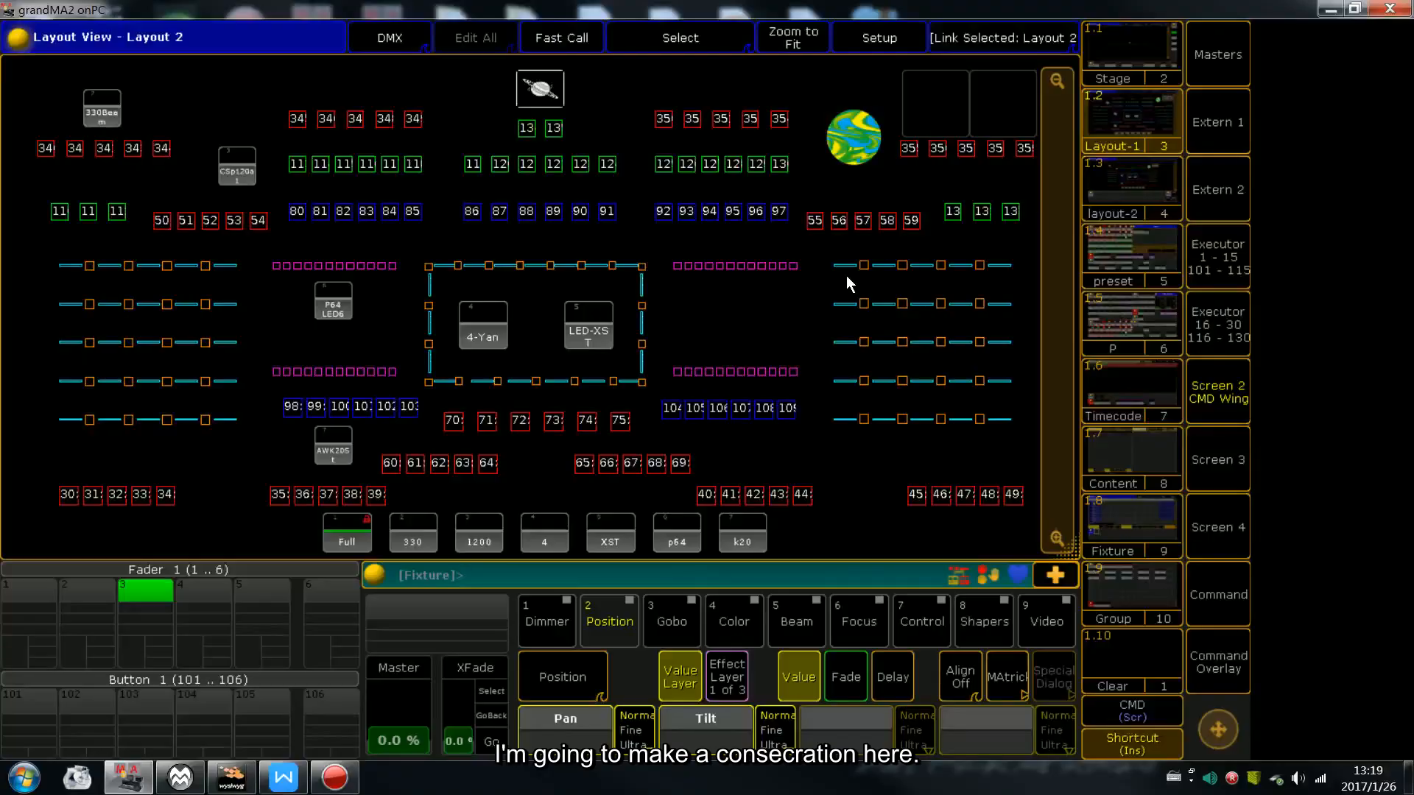
# Arrange the grandMA2 window over the wysiwyg visualizer so that both can be seen side by side
pyautogui.click(1360, 9)
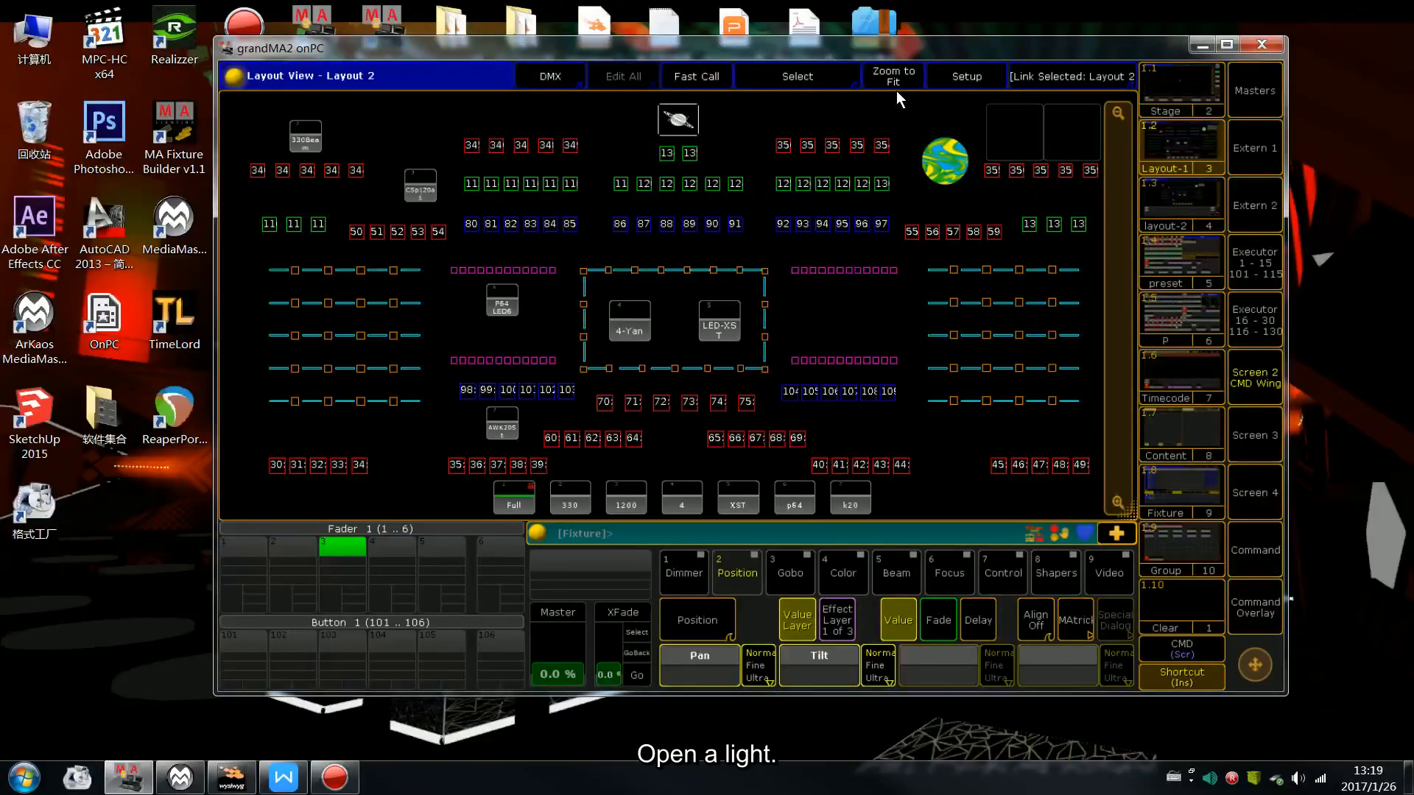
pyautogui.moveTo(845, 56); pyautogui.dragTo(963, 82)
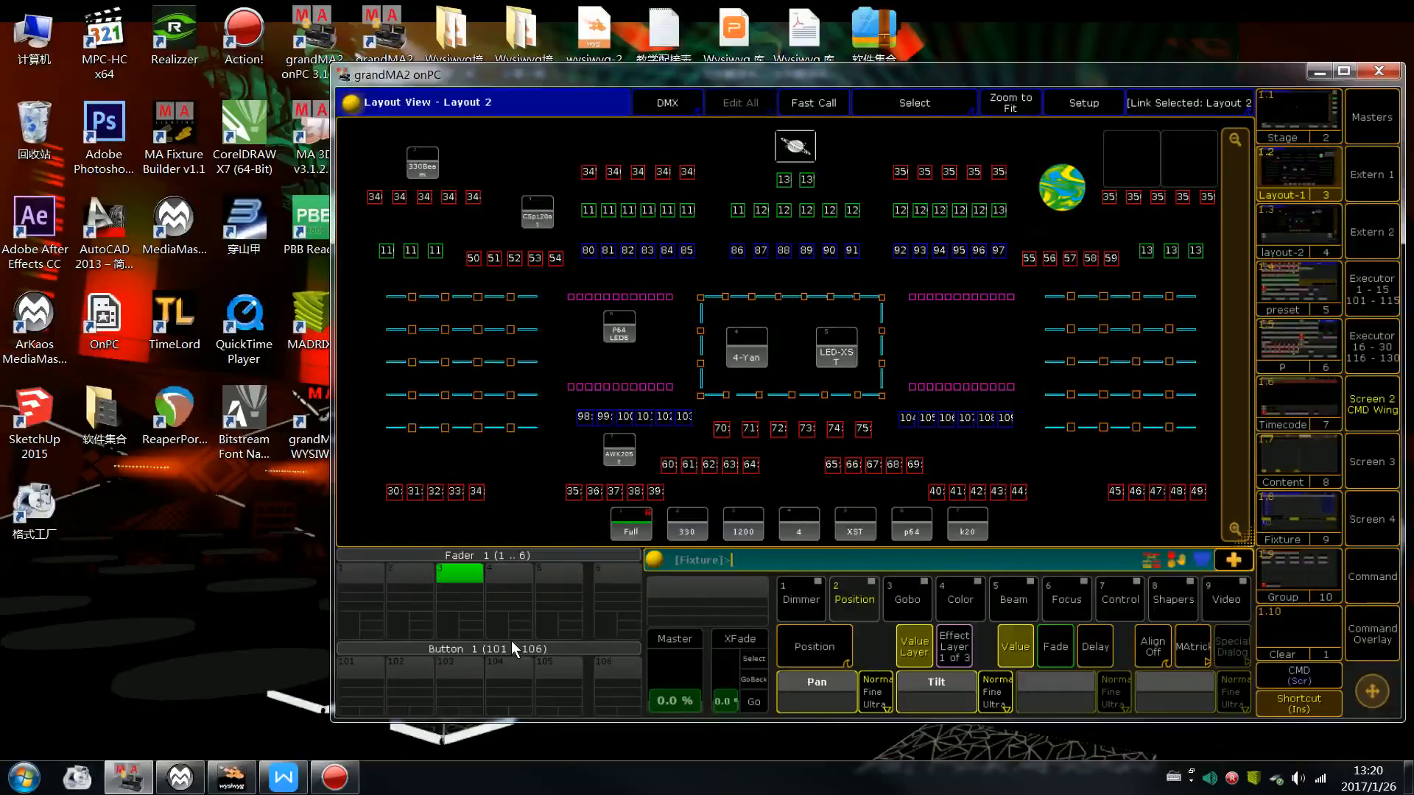
pyautogui.click(232, 776)
pyautogui.click(895, 69)
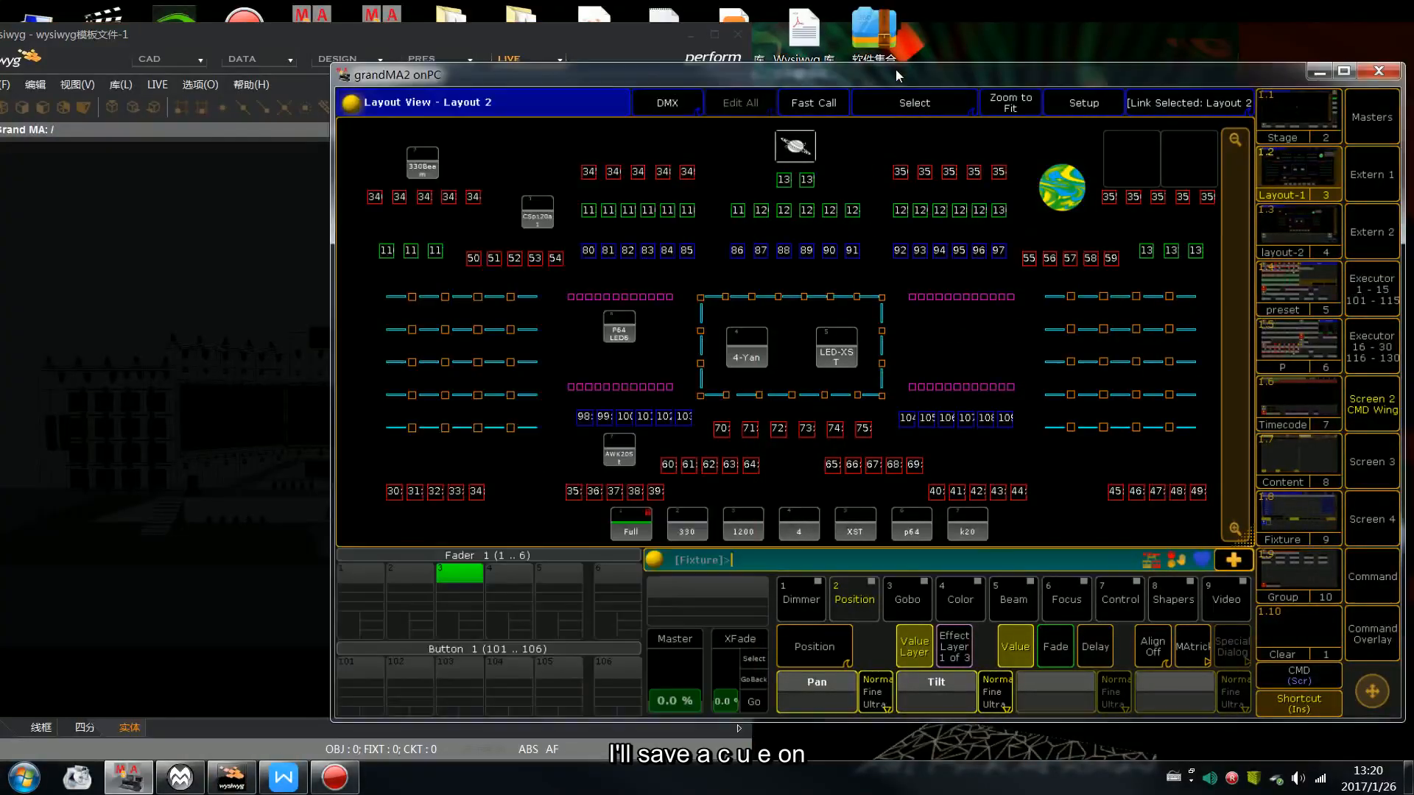
# Select the 330-5-6 fixture group (group 44) from the Group view
pyautogui.click(1285, 553)
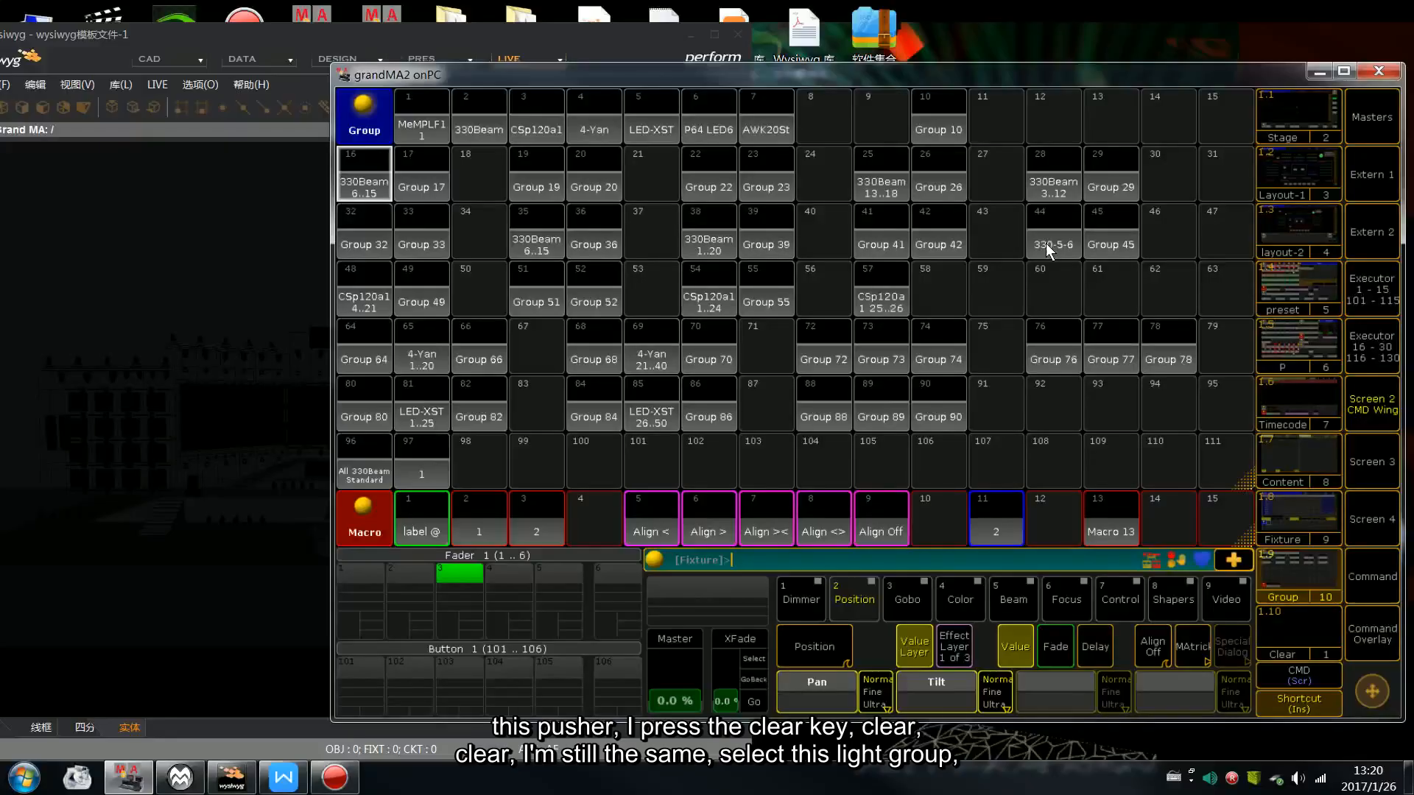
pyautogui.click(1045, 243)
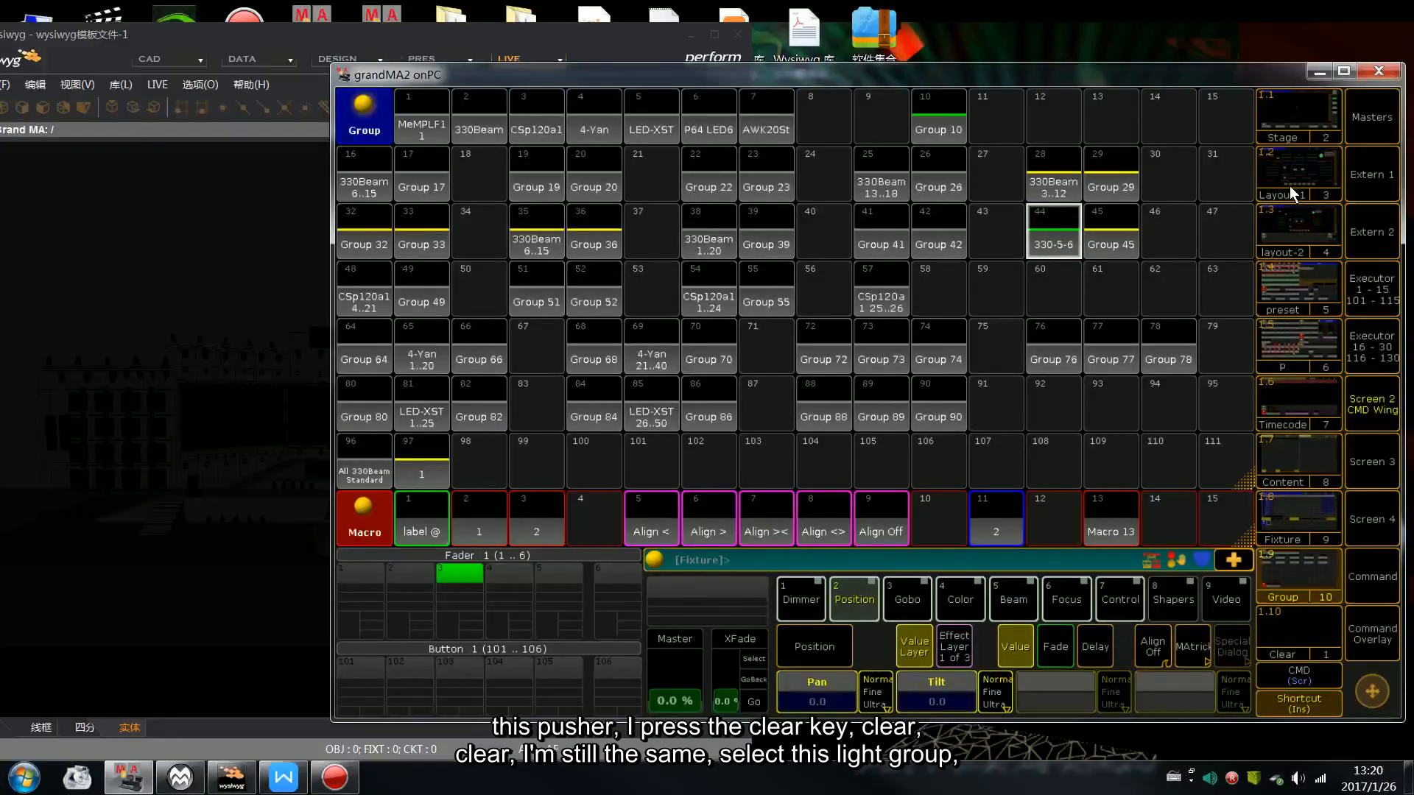
pyautogui.click(1299, 575)
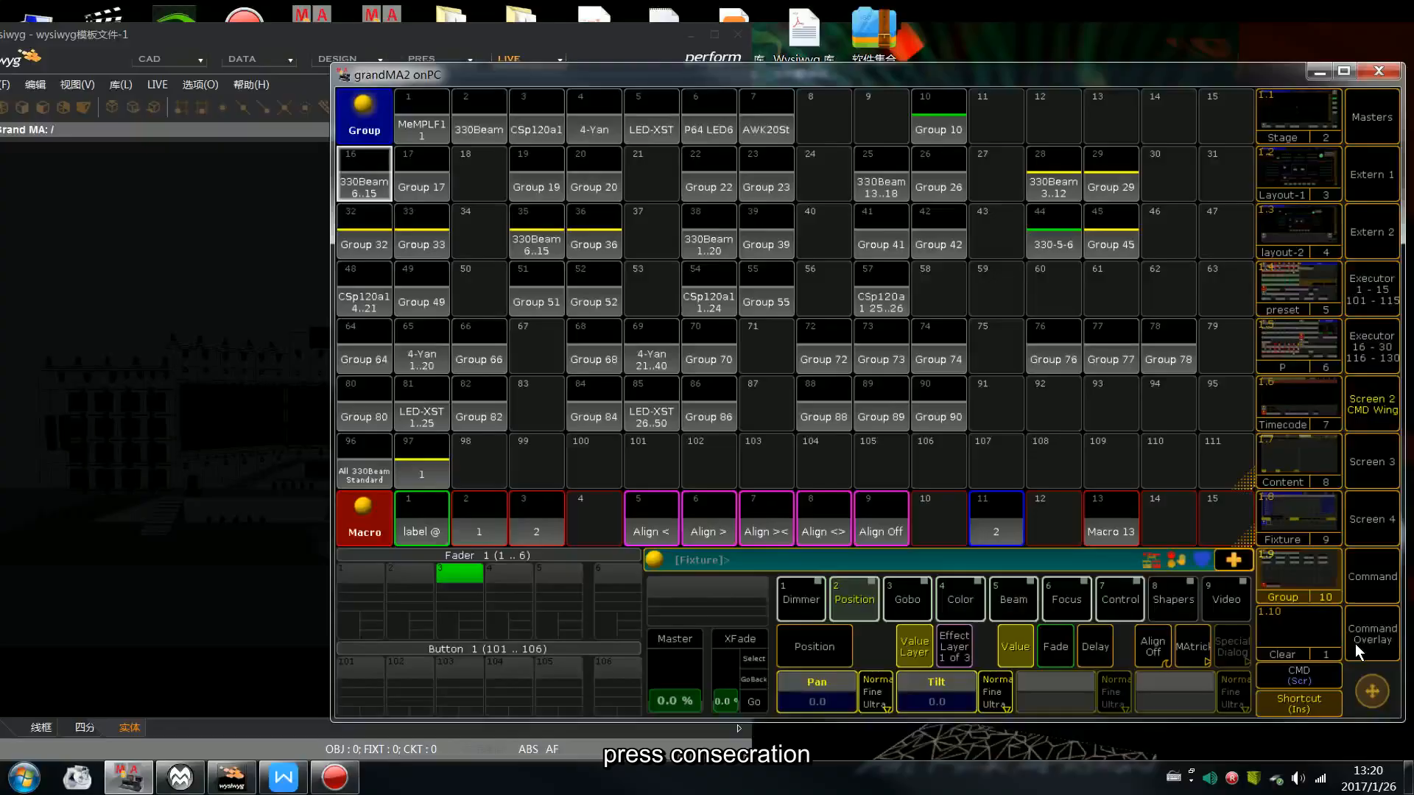
# Create macro 14 with the single command line Full and run it on the selected fixtures
pyautogui.click(1168, 513)
pyautogui.click(736, 360)
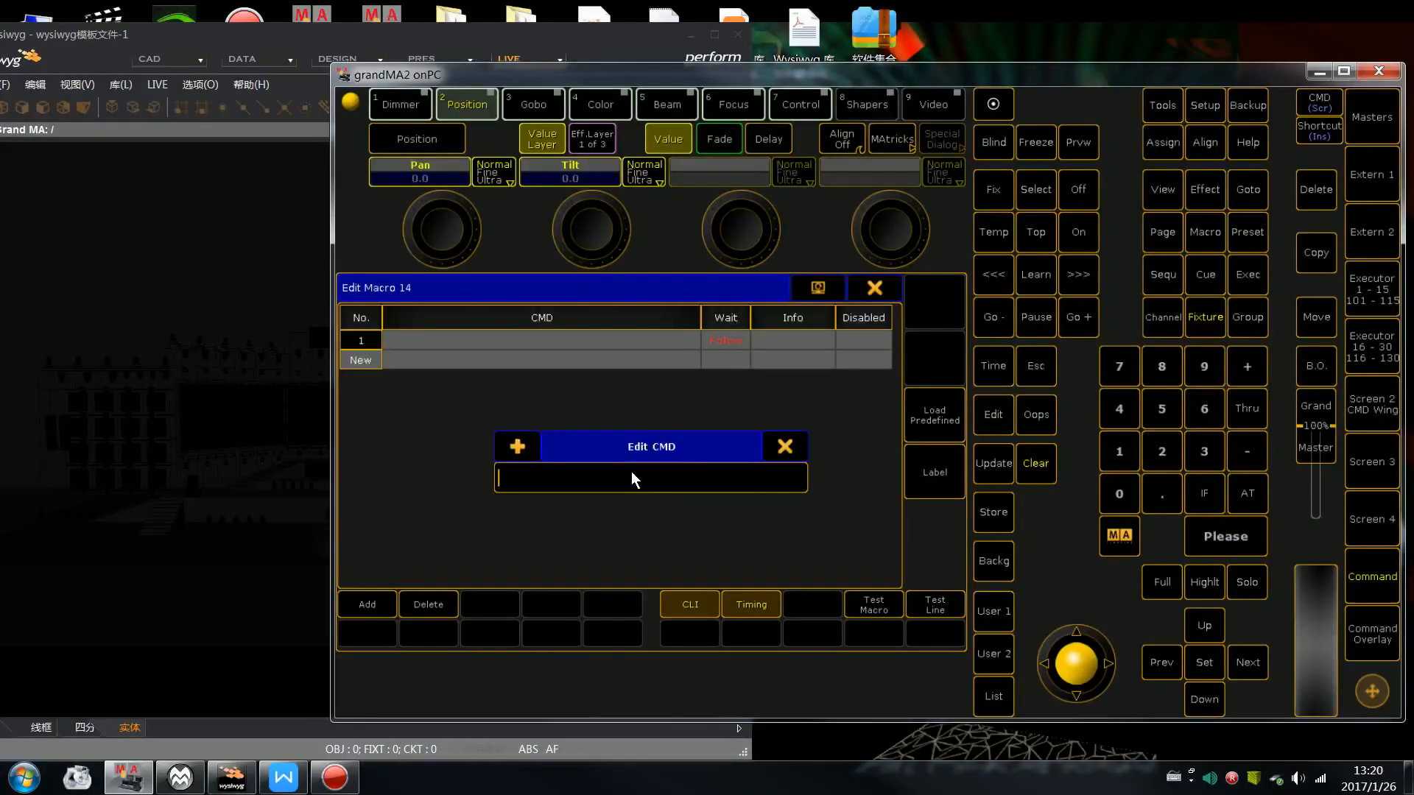
pyautogui.write('Full')
pyautogui.press('Return')
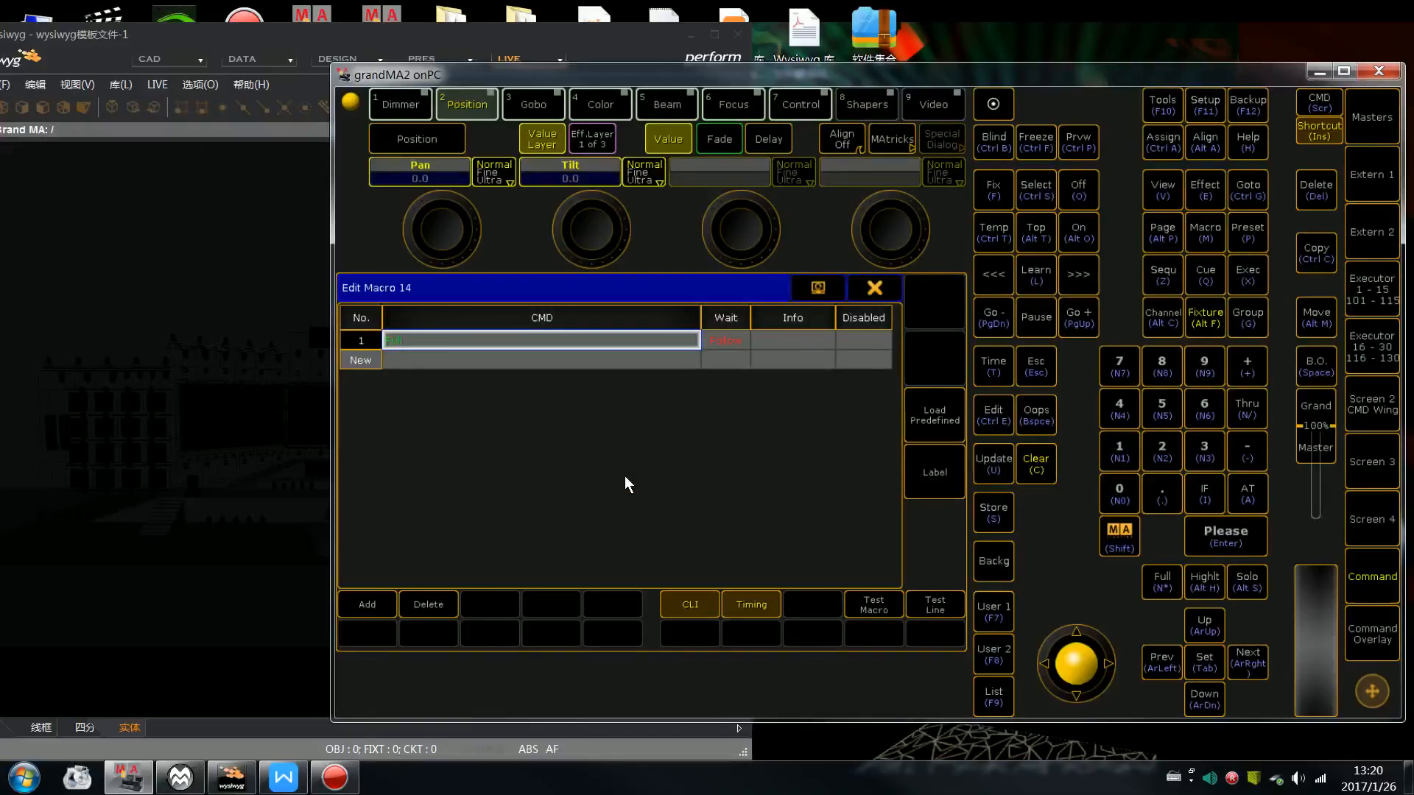
pyautogui.click(869, 290)
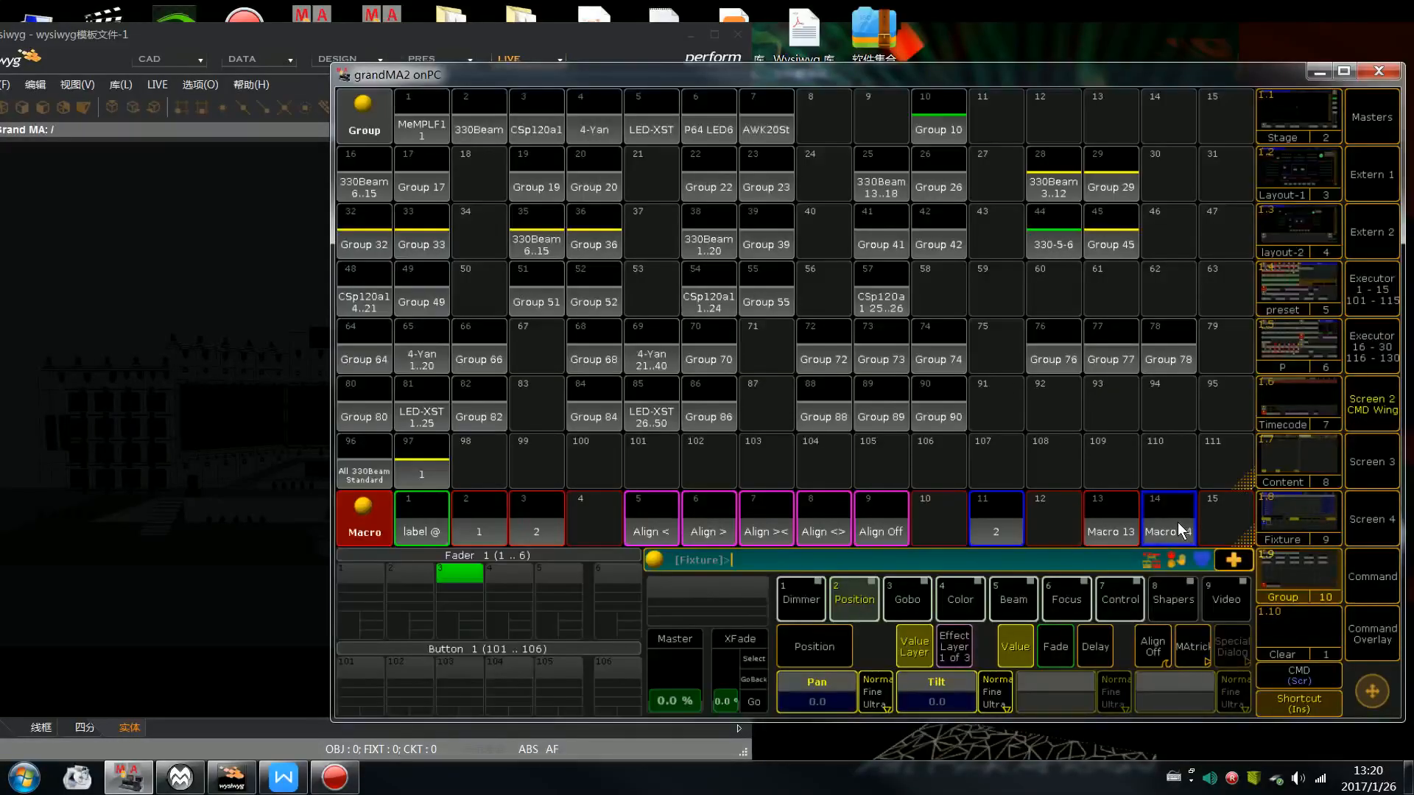
pyautogui.click(1146, 508)
# Uncover more of the visualizer, set the fixtures' tilt to 51.5 and fan their pan to -13.5 using Align >< with a MAtricks align group
pyautogui.moveTo(865, 80); pyautogui.dragTo(959, 82)
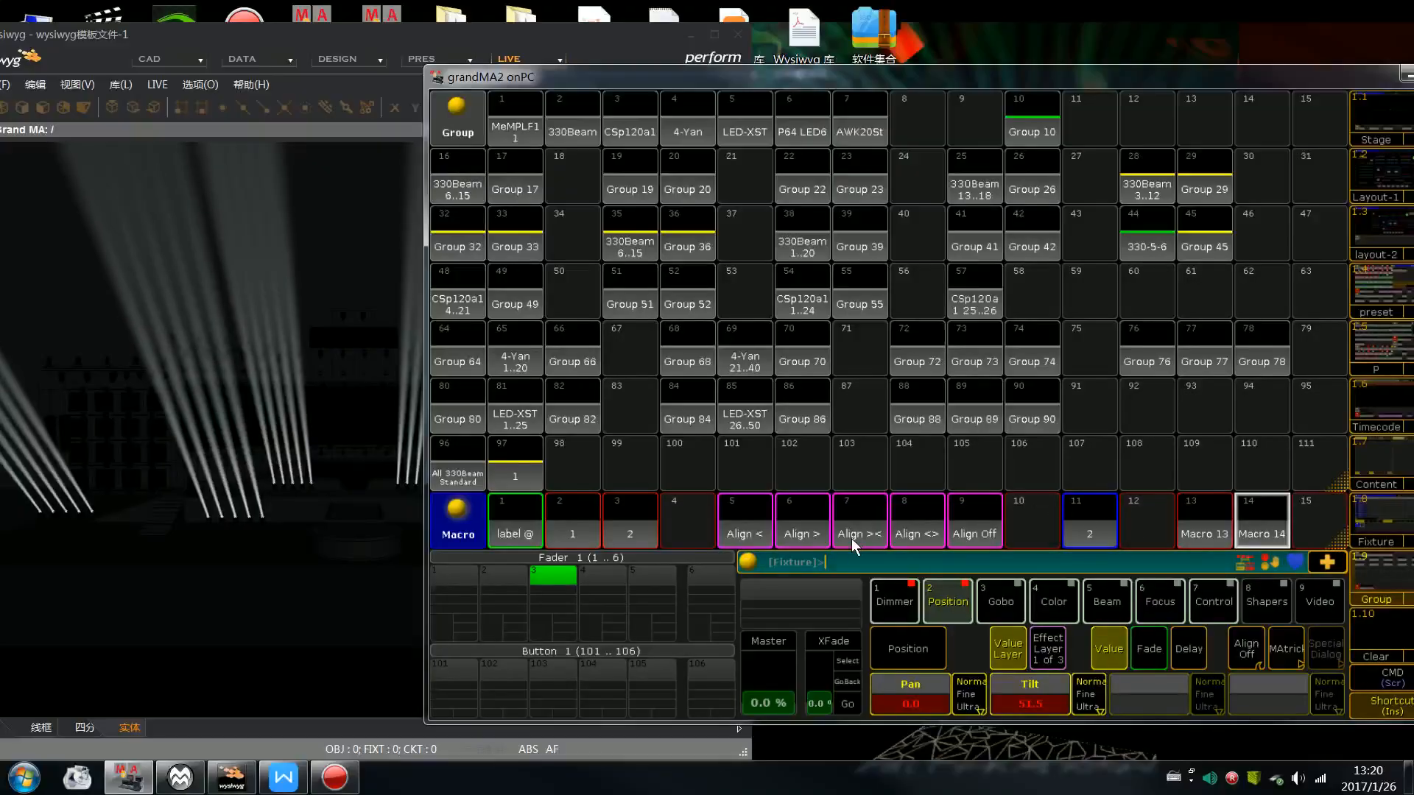
pyautogui.click(1281, 654)
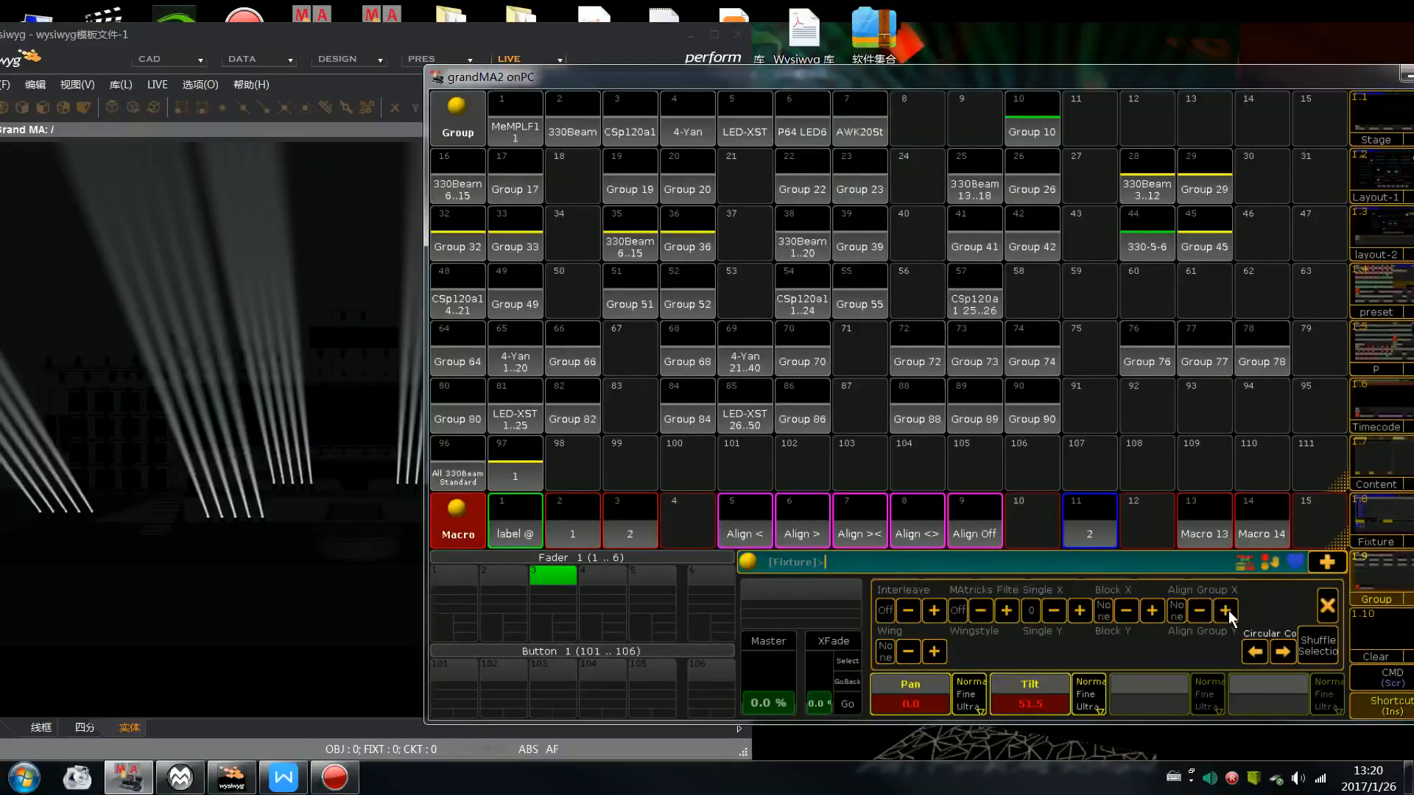
pyautogui.click(1326, 605)
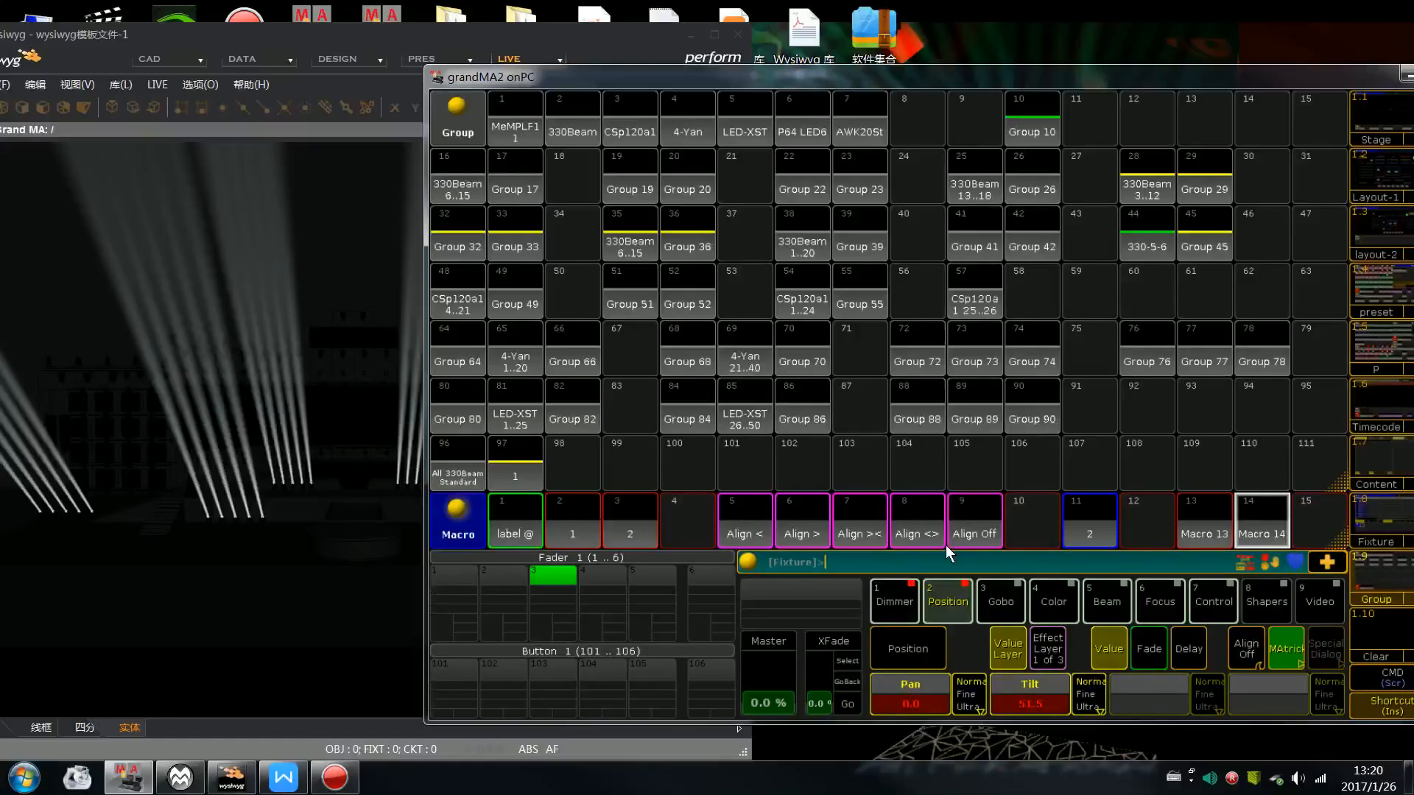
pyautogui.click(869, 521)
pyautogui.scroll(-10, 871, 520)
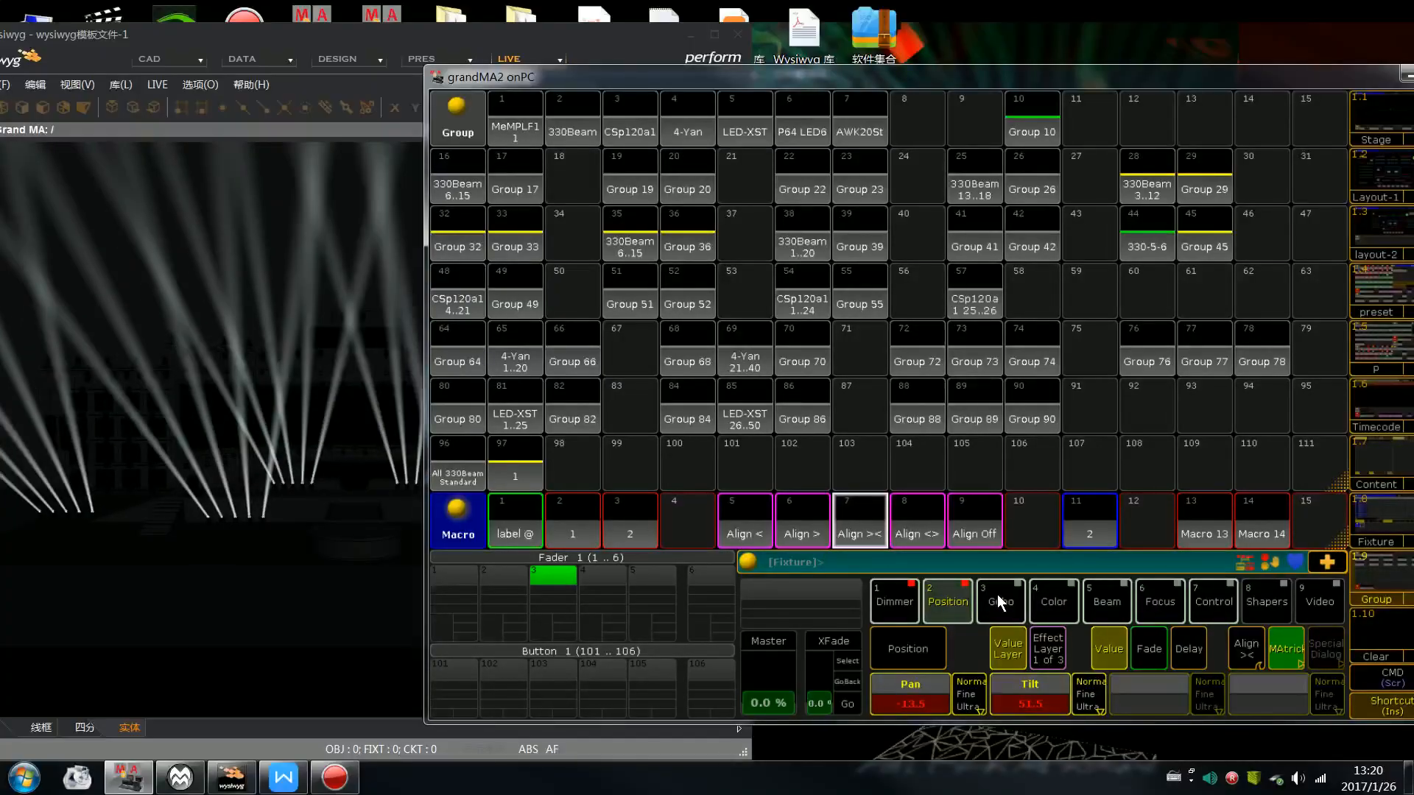
# Store the fanned look as a cue on fader executor 1 and clear the programmer
pyautogui.press('s')
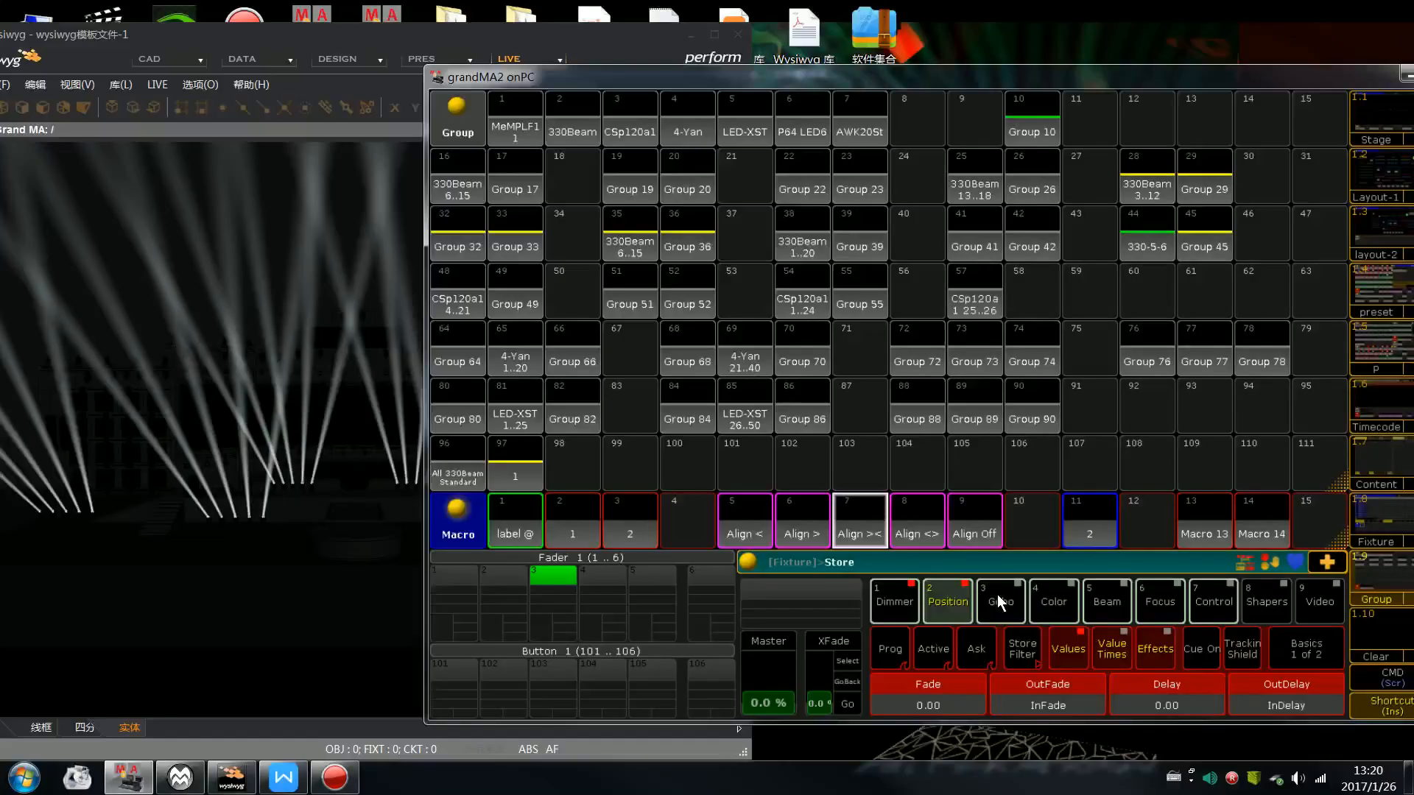
pyautogui.click(434, 630)
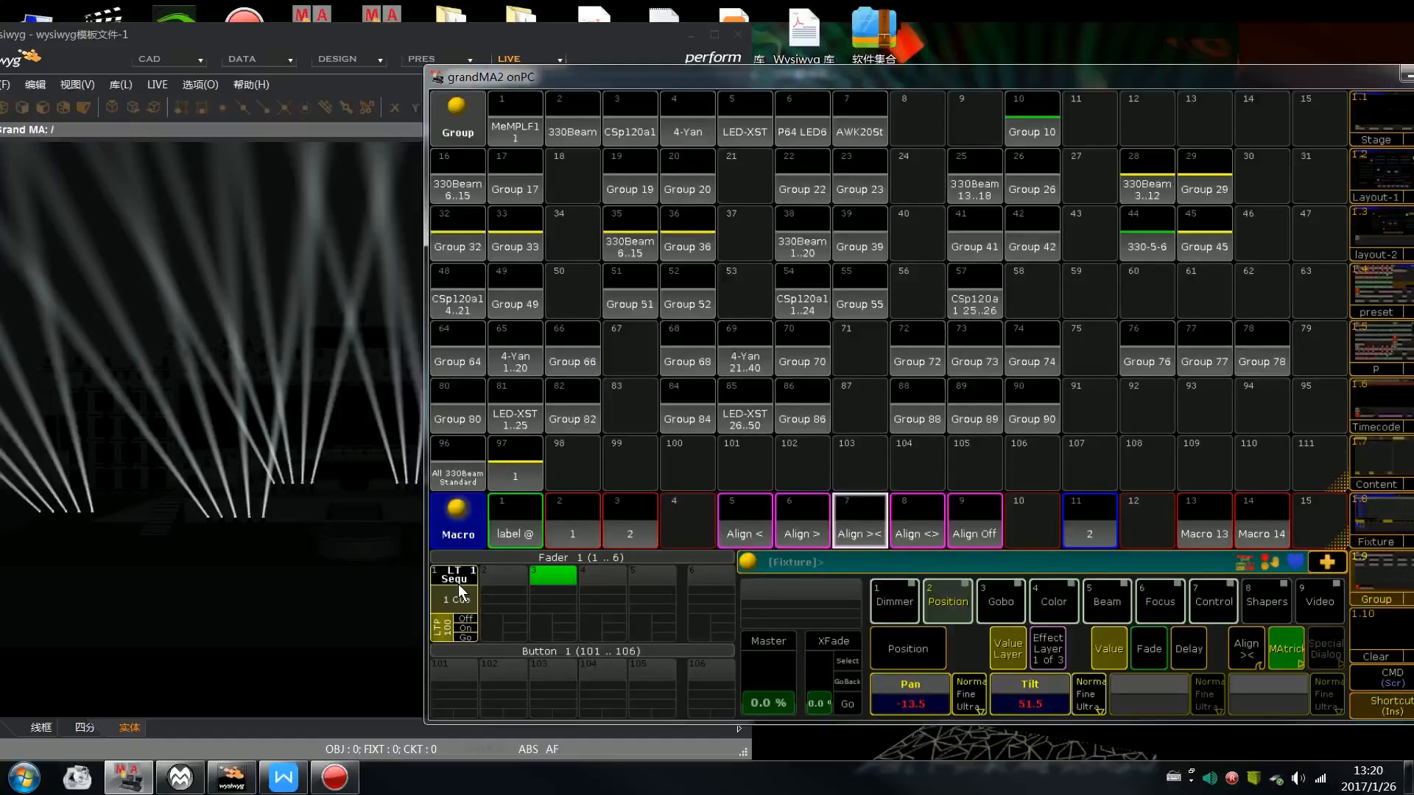
pyautogui.press('BackSpace')
pyautogui.press('BackSpace')
pyautogui.press('BackSpace')
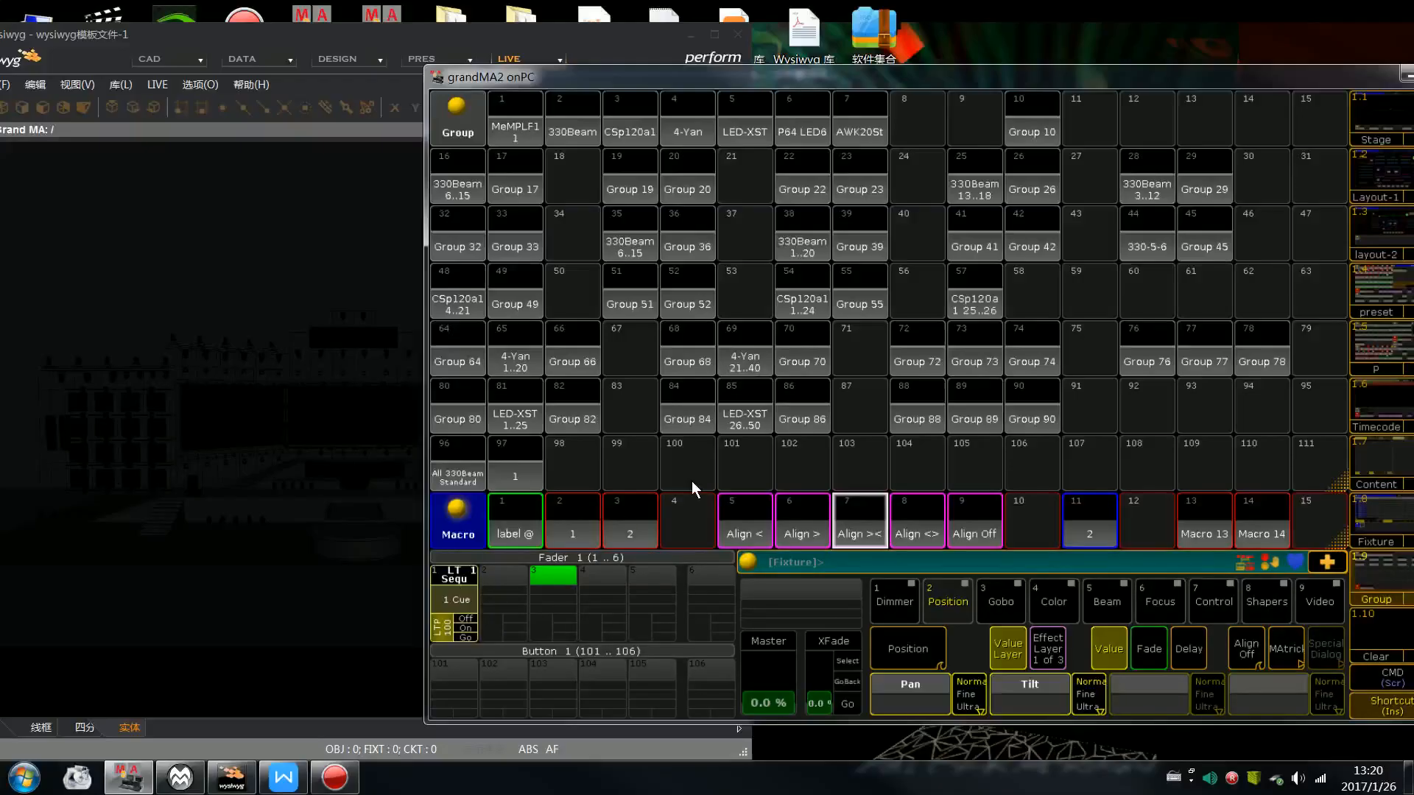
# Light group 330-5-6 with macro 14, tilt it to 50.3 and fan its pan to -13.5 using Align >< with an X align group
pyautogui.click(1149, 243)
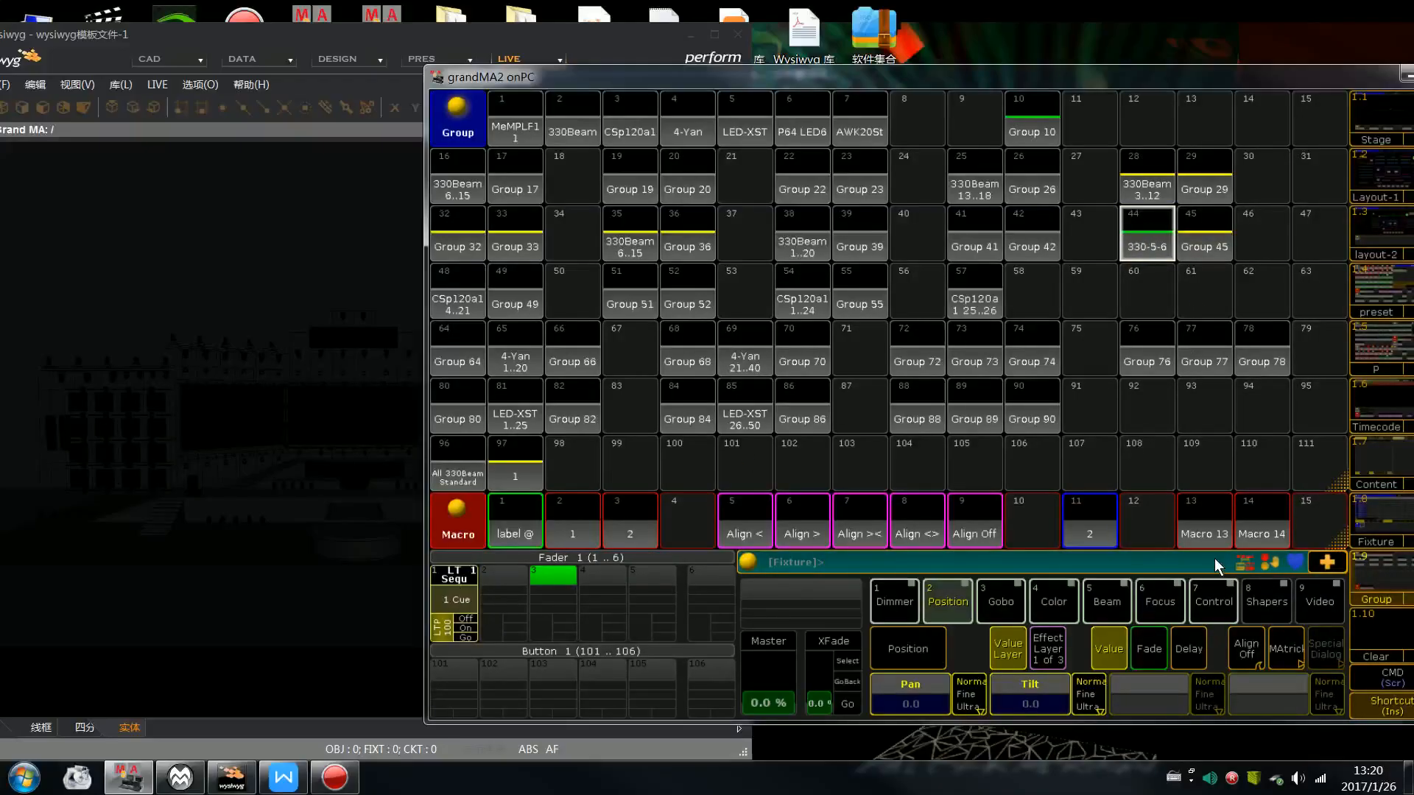
pyautogui.click(1261, 524)
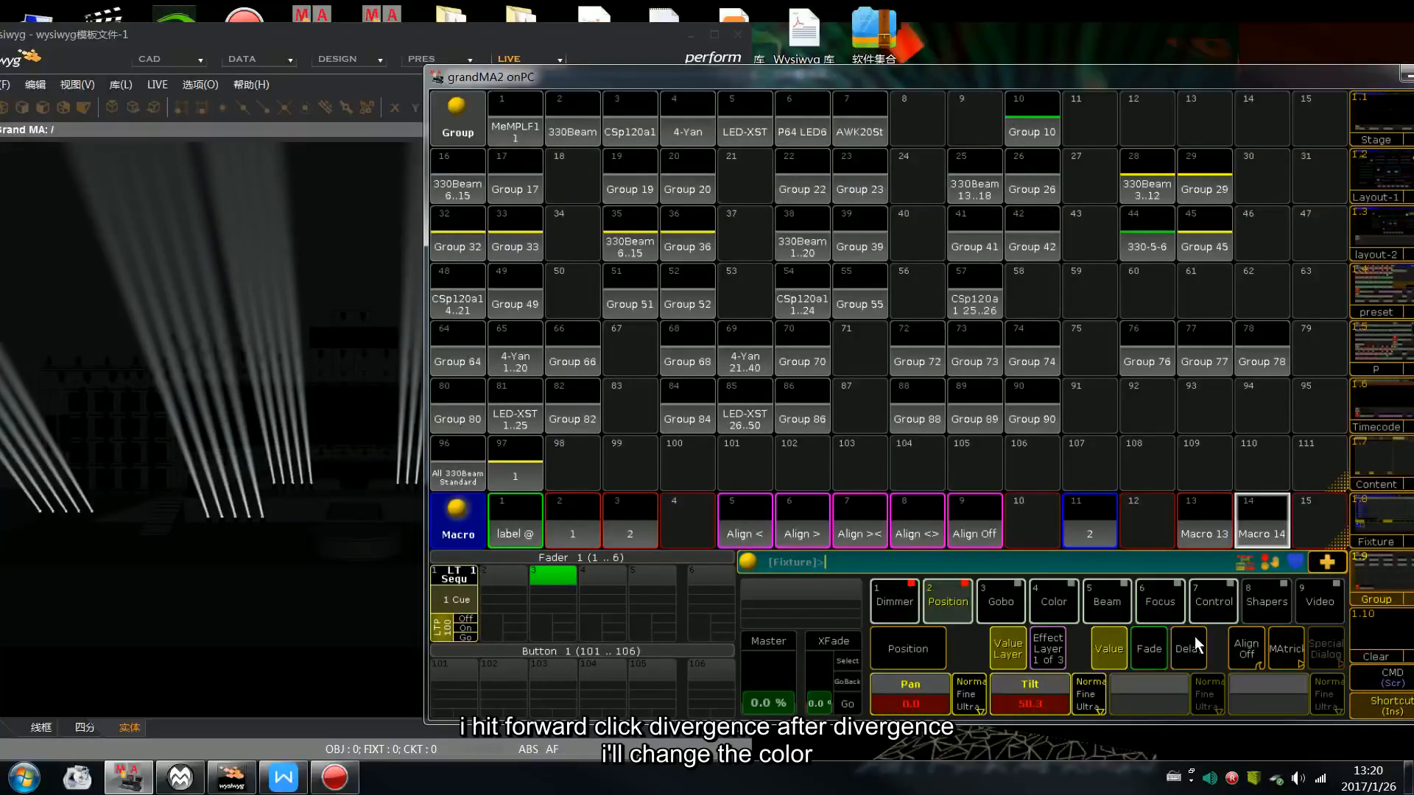
pyautogui.click(880, 534)
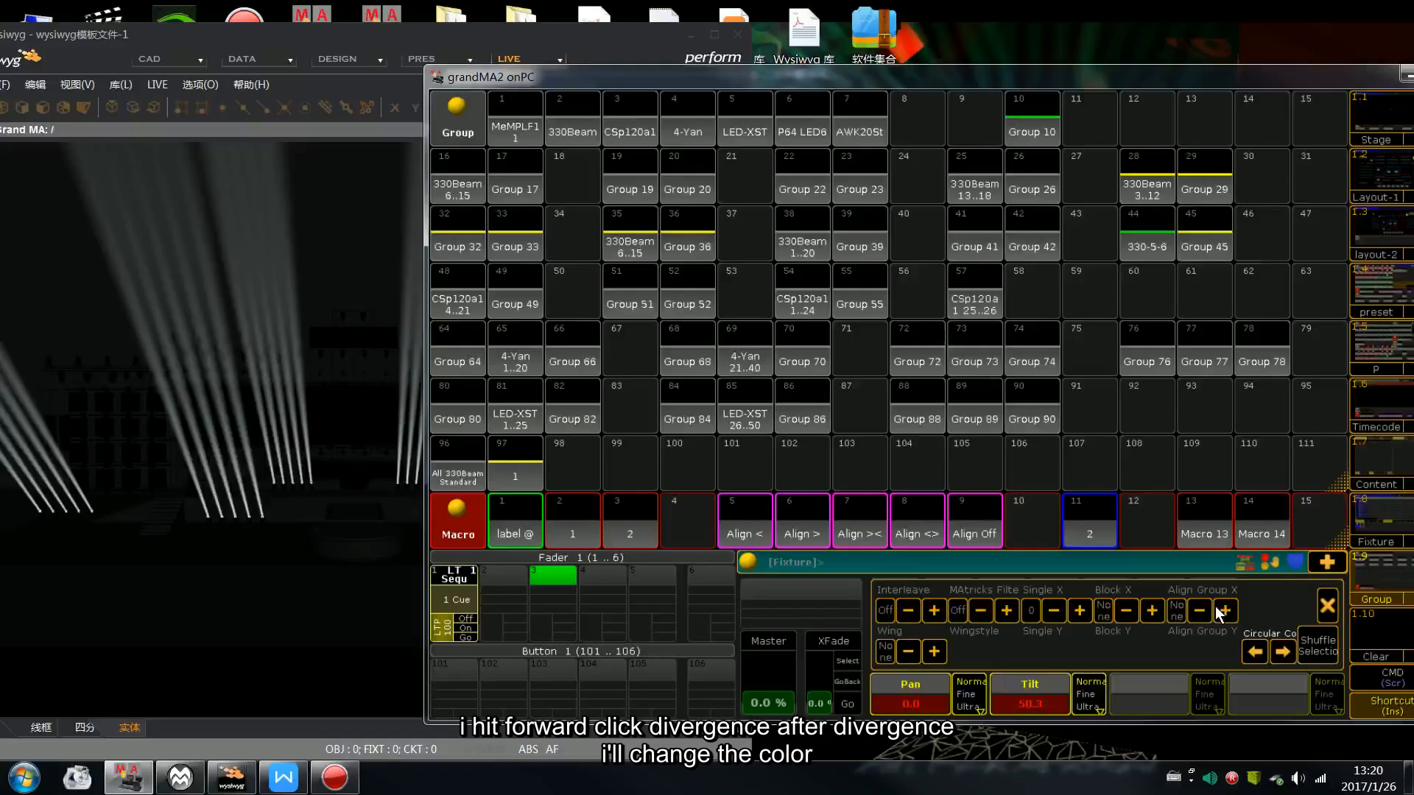
pyautogui.click(1226, 610)
pyautogui.click(1328, 606)
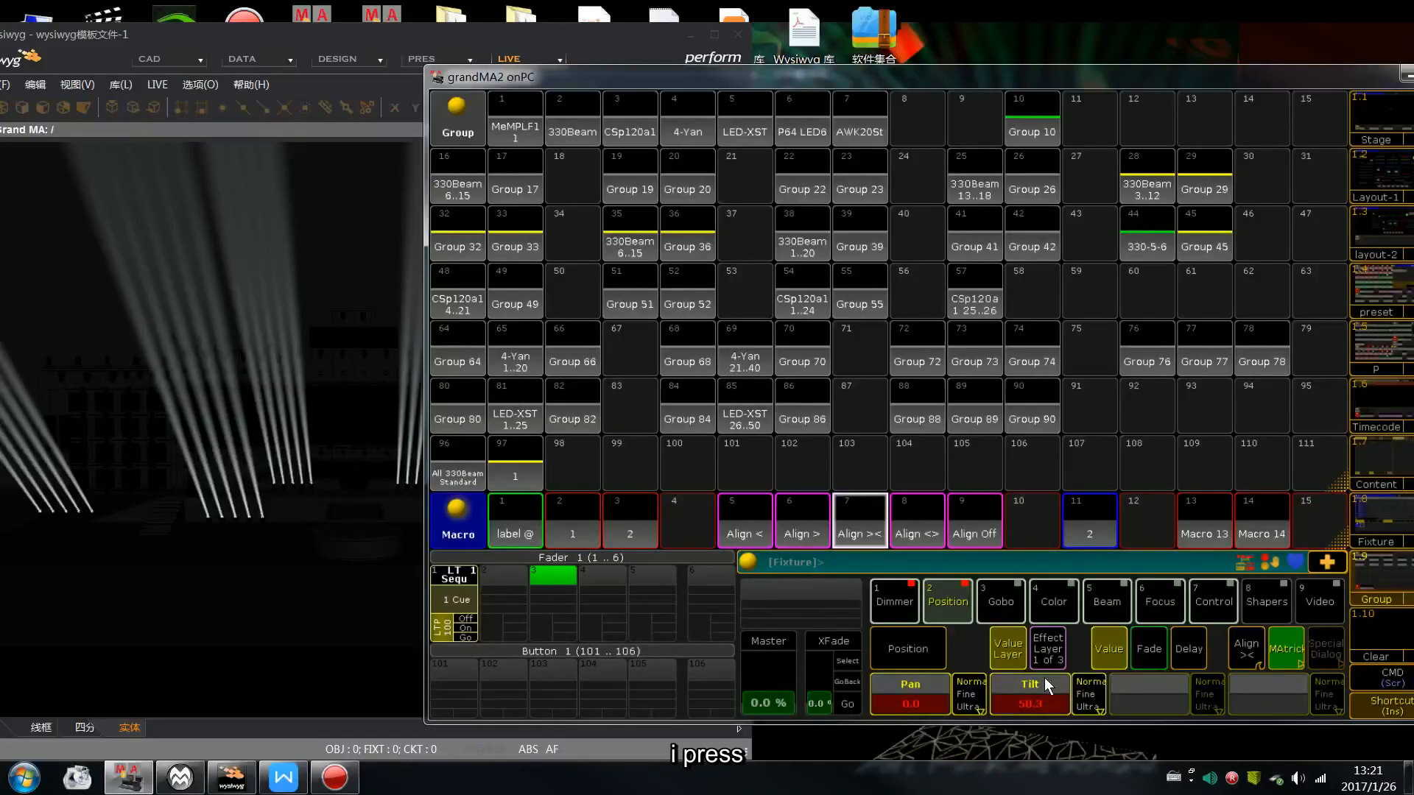
pyautogui.scroll(-10, 999, 687)
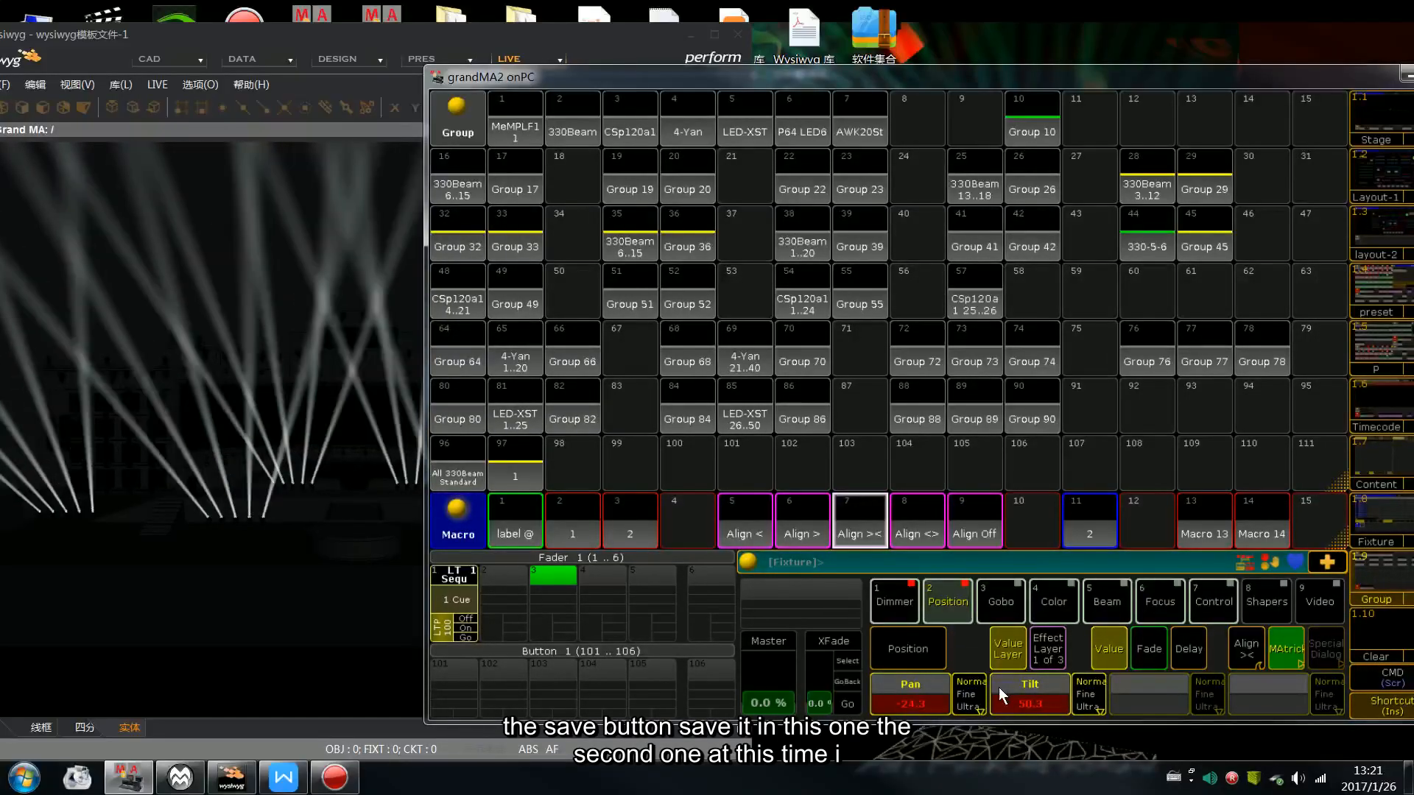
pyautogui.scroll(5, 998, 687)
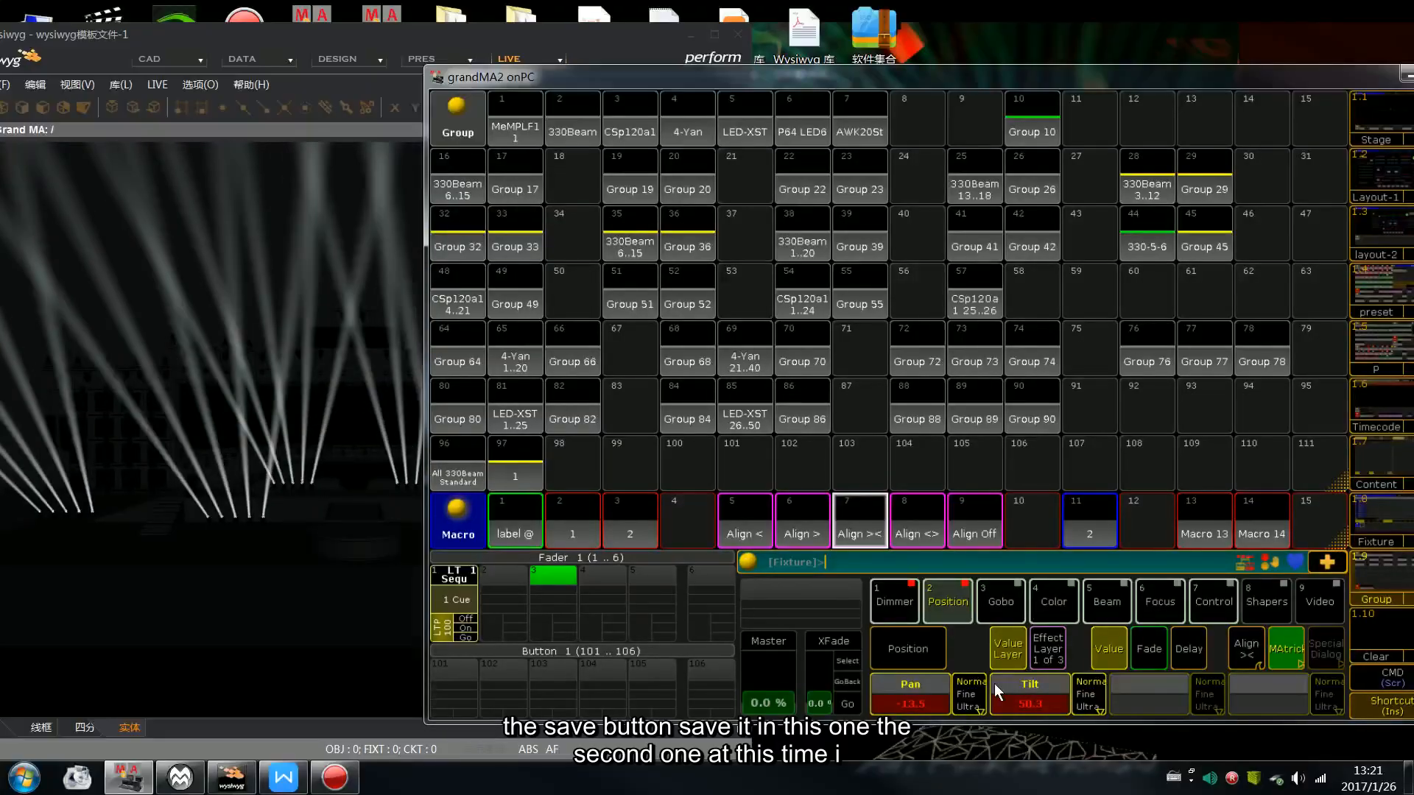
# Set the fixtures' C1 color to red C 1.1 and store the look on fader executor 2
pyautogui.click(1038, 601)
pyautogui.click(931, 683)
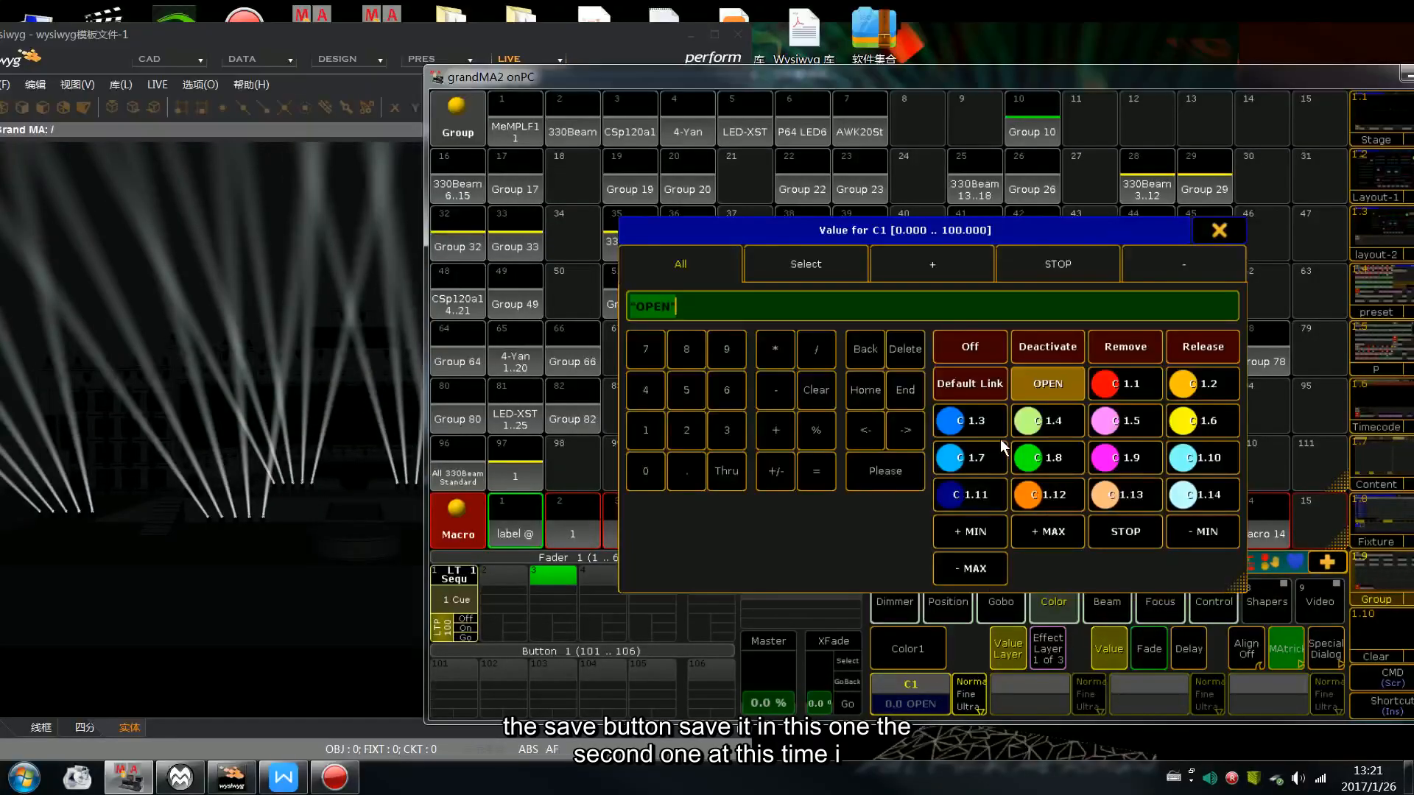
pyautogui.click(1125, 377)
pyautogui.press('s')
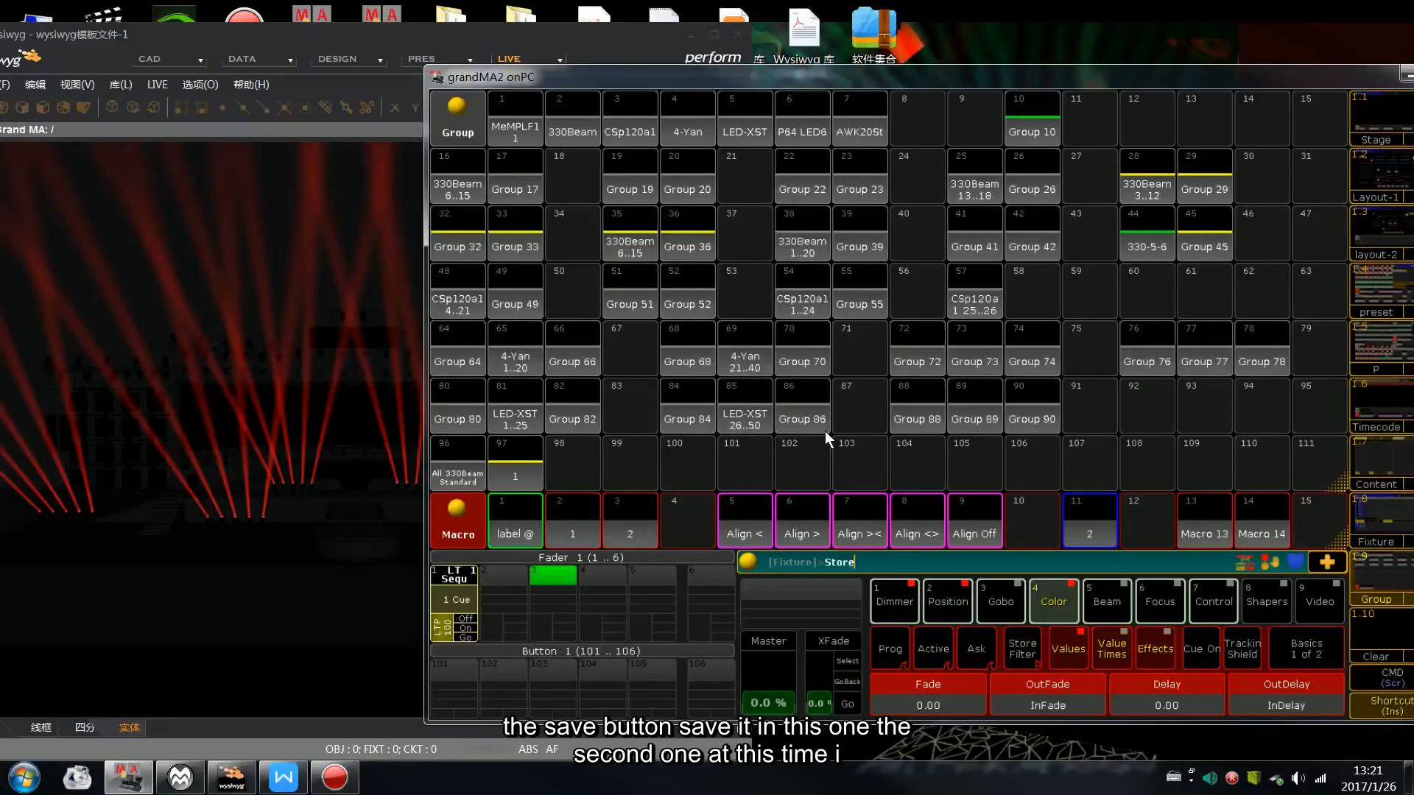
pyautogui.click(483, 607)
# Fan the fixtures' pan to 37.8 with Align >< and set their C1 color to yellow C 1.6
pyautogui.click(956, 600)
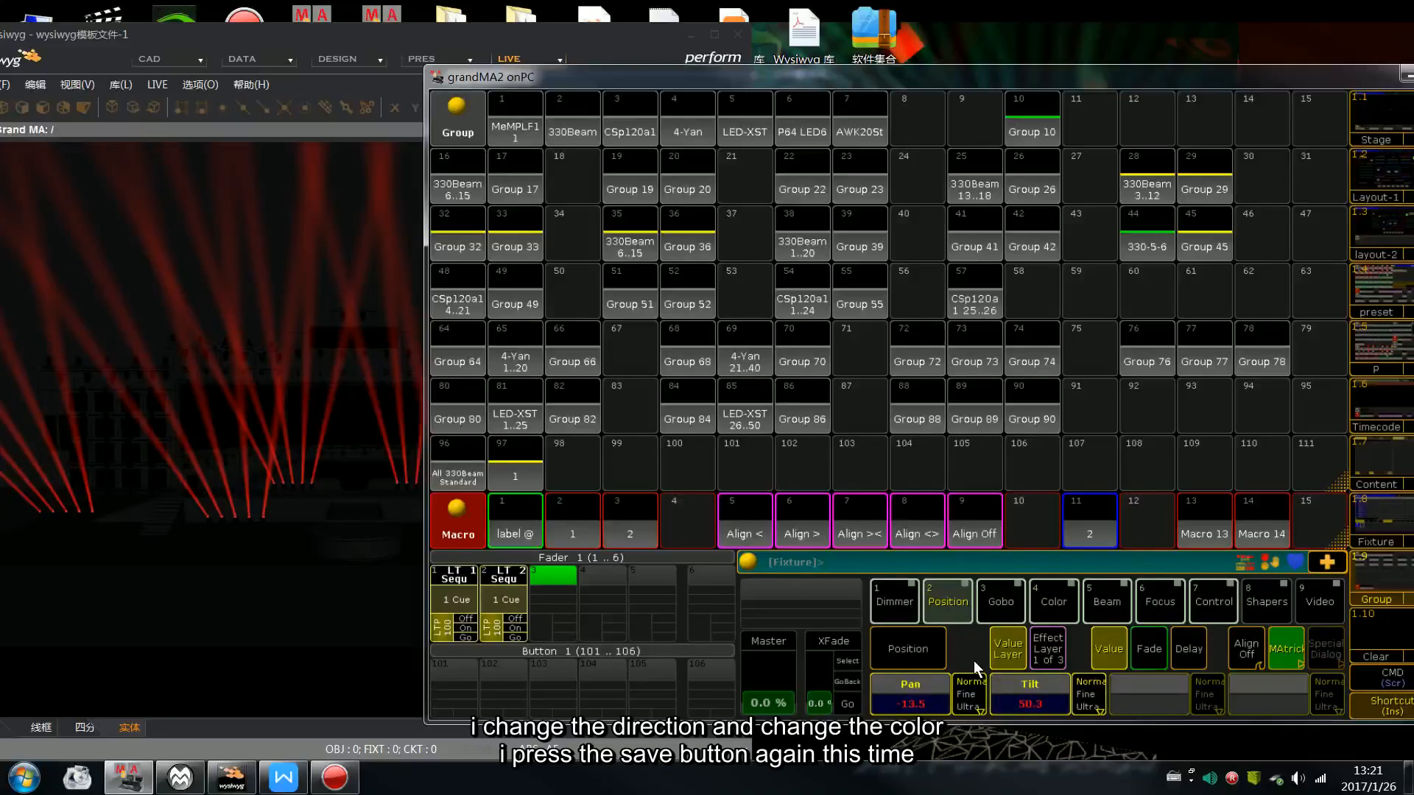
pyautogui.click(911, 532)
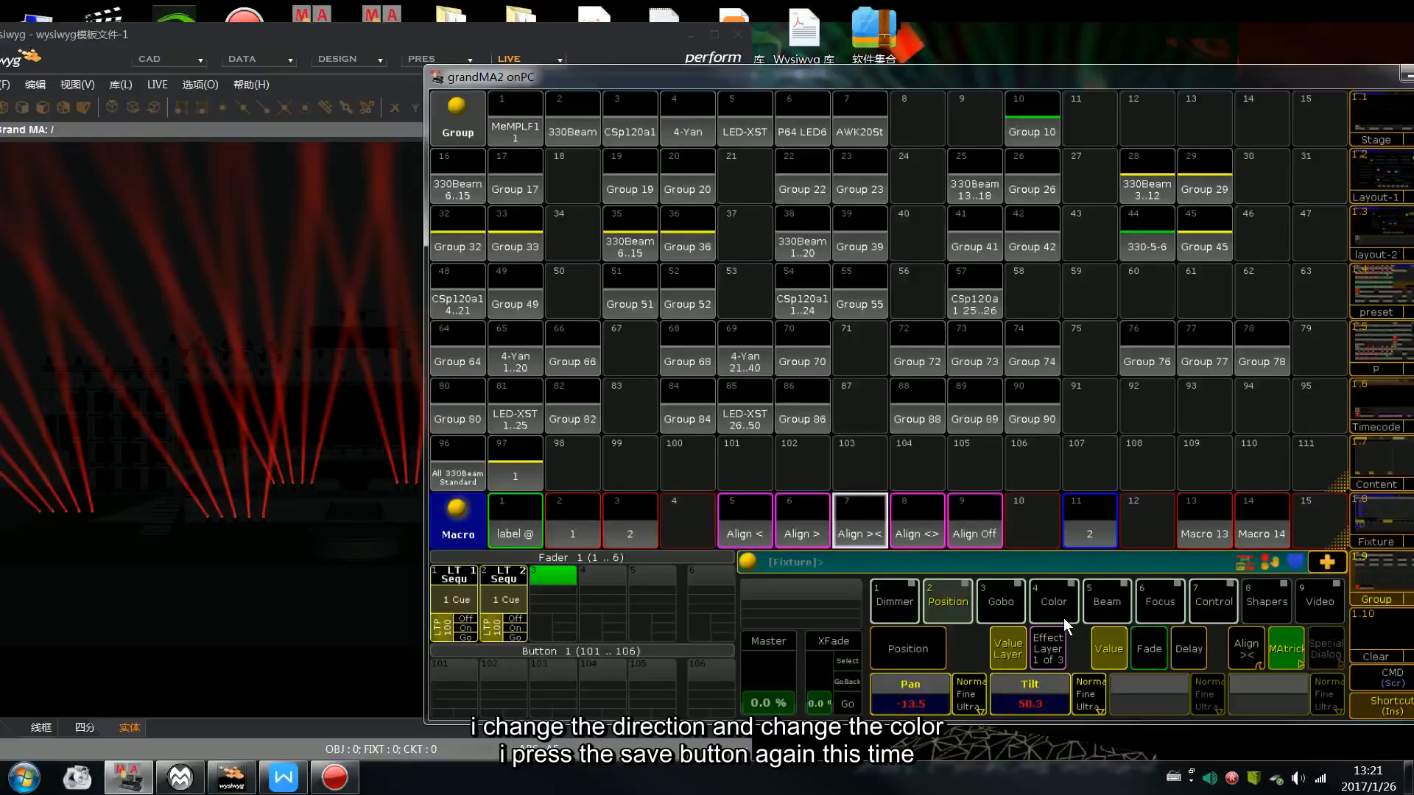
pyautogui.scroll(10, 1063, 617)
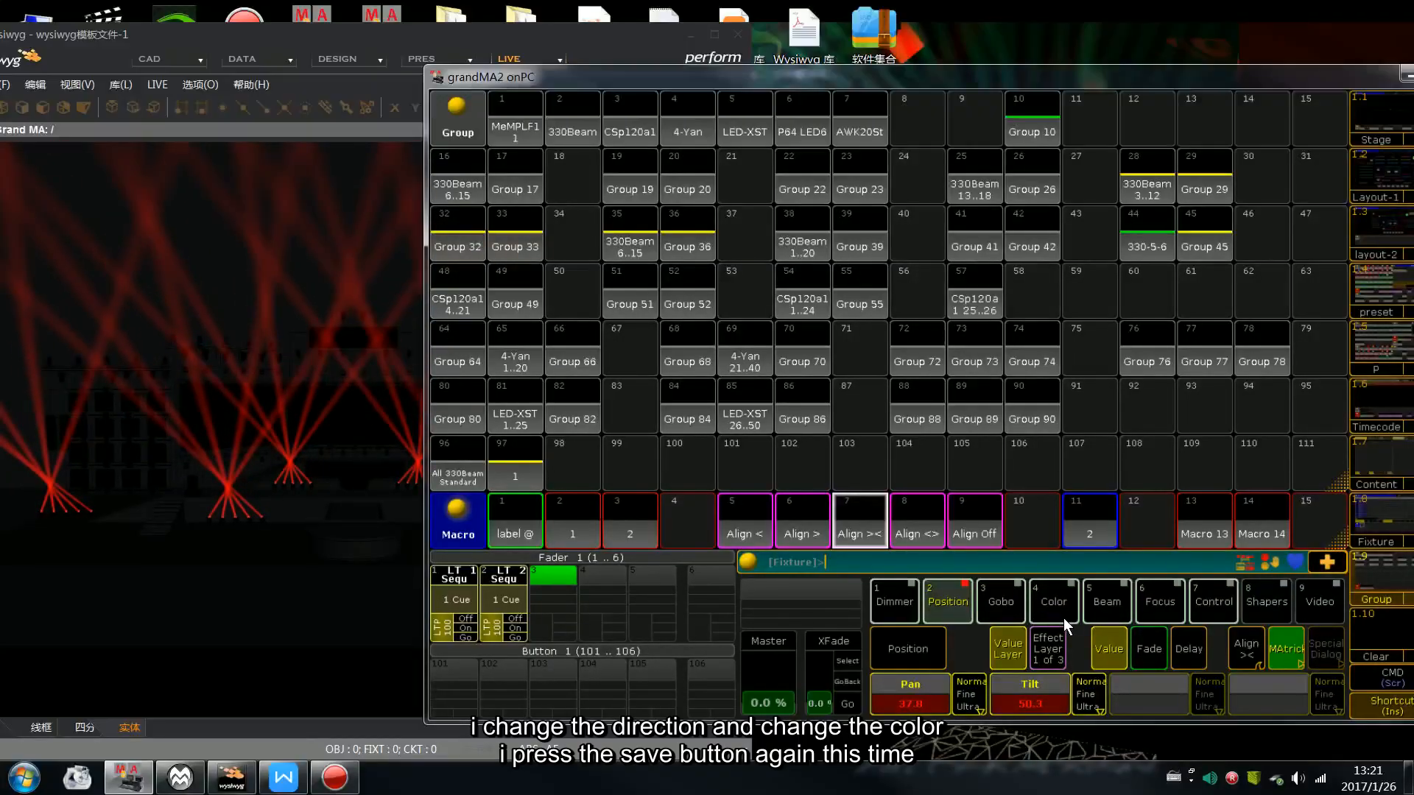
pyautogui.click(1064, 616)
pyautogui.click(939, 678)
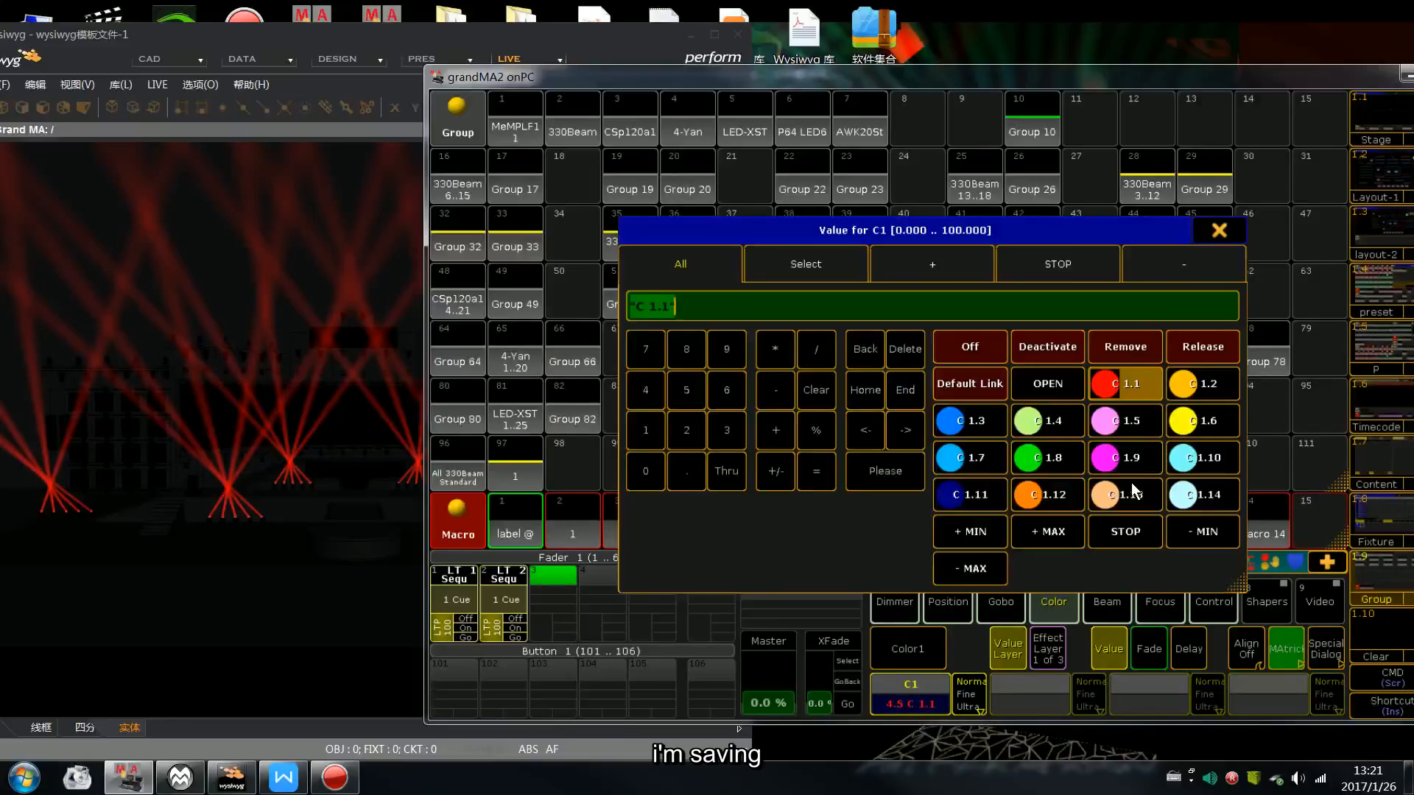
pyautogui.click(1176, 422)
# Store the yellow look on fader executor 2 using the Create Second Cue method
pyautogui.press('s')
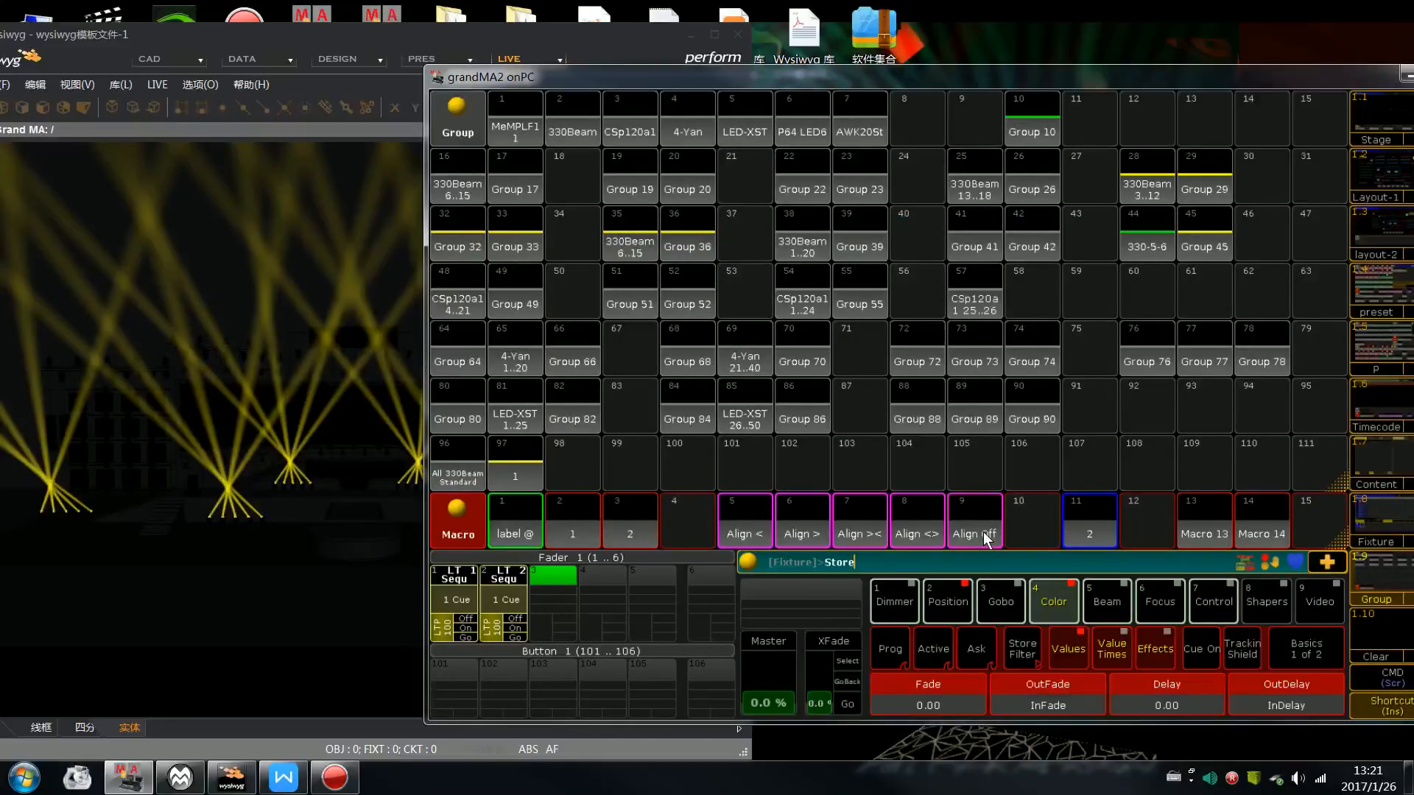
pyautogui.click(505, 592)
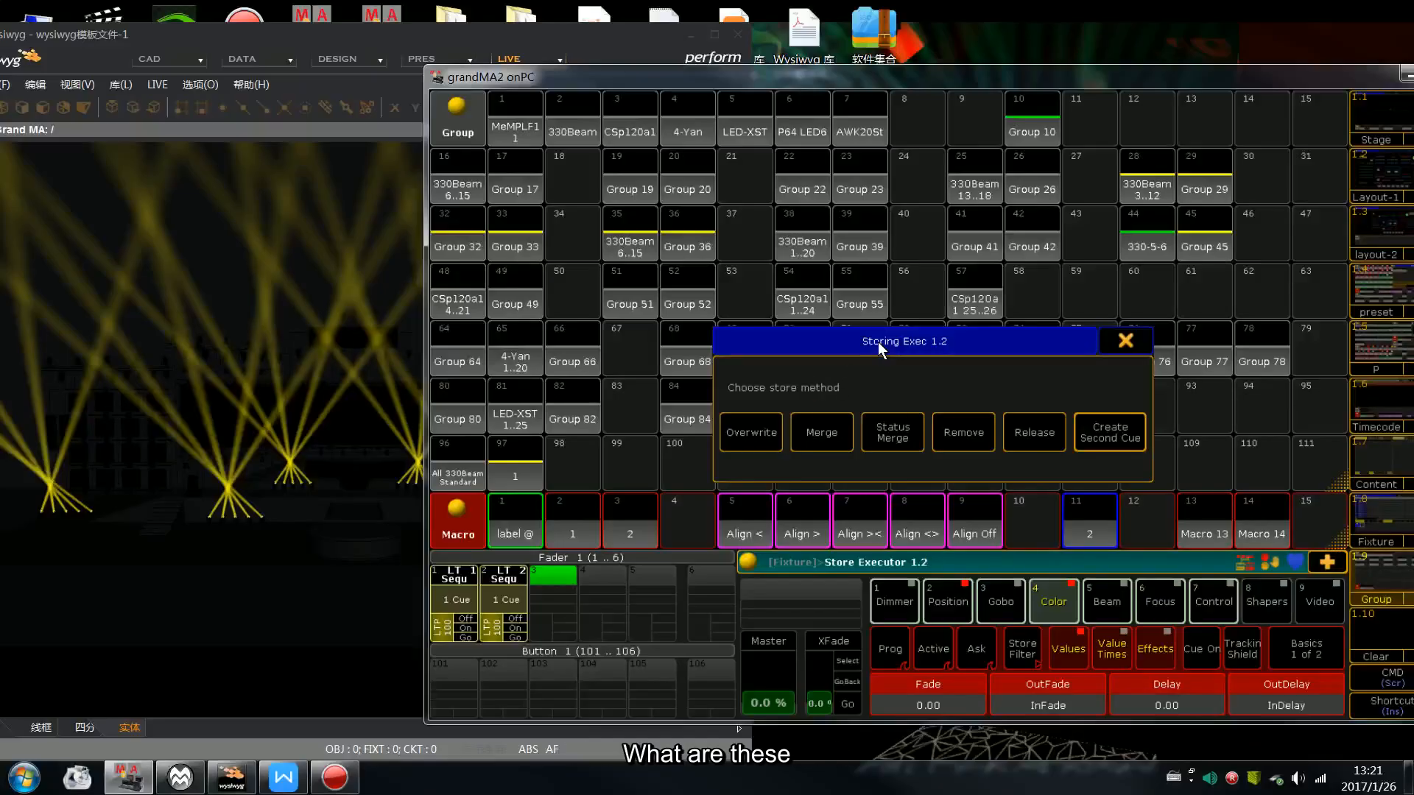
pyautogui.moveTo(878, 341); pyautogui.dragTo(777, 343)
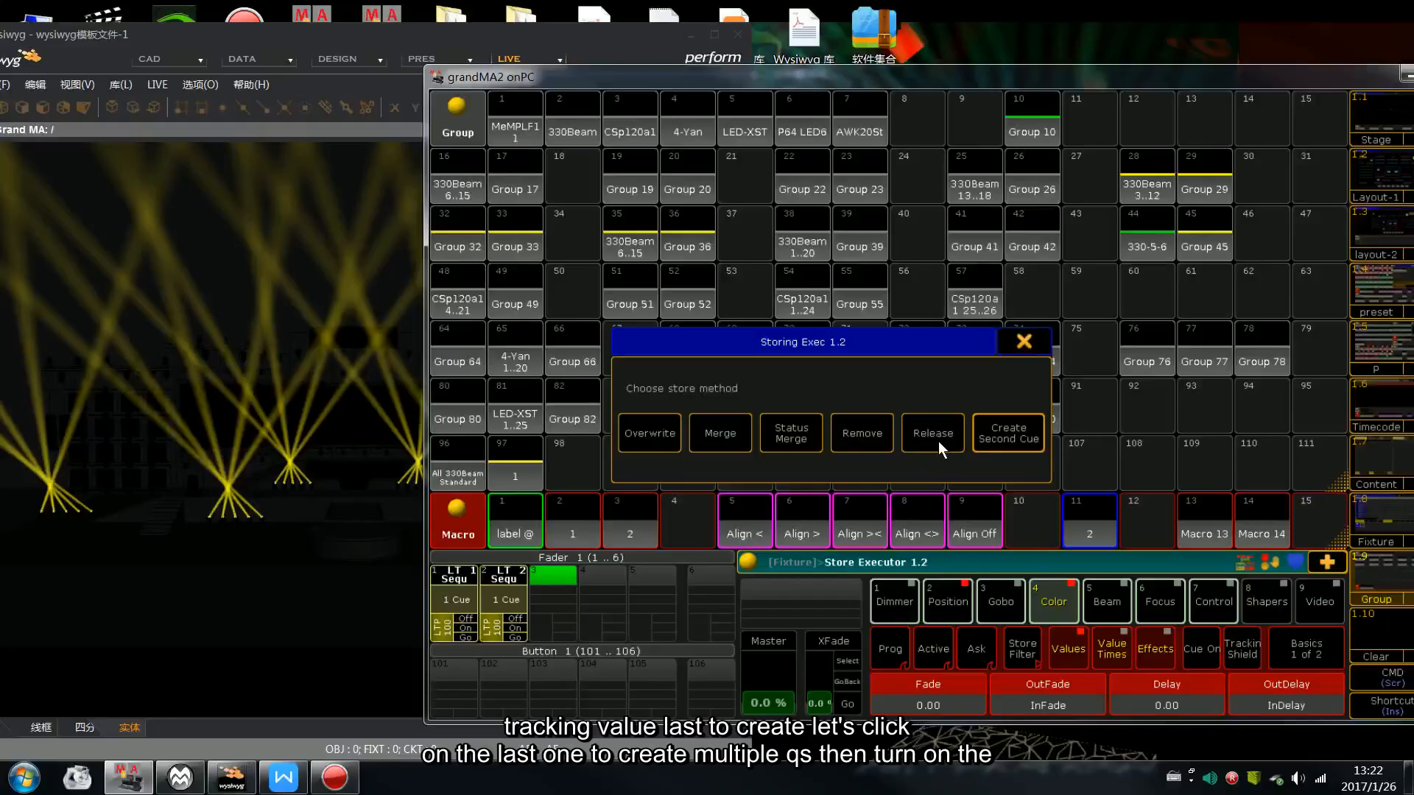
pyautogui.click(1021, 434)
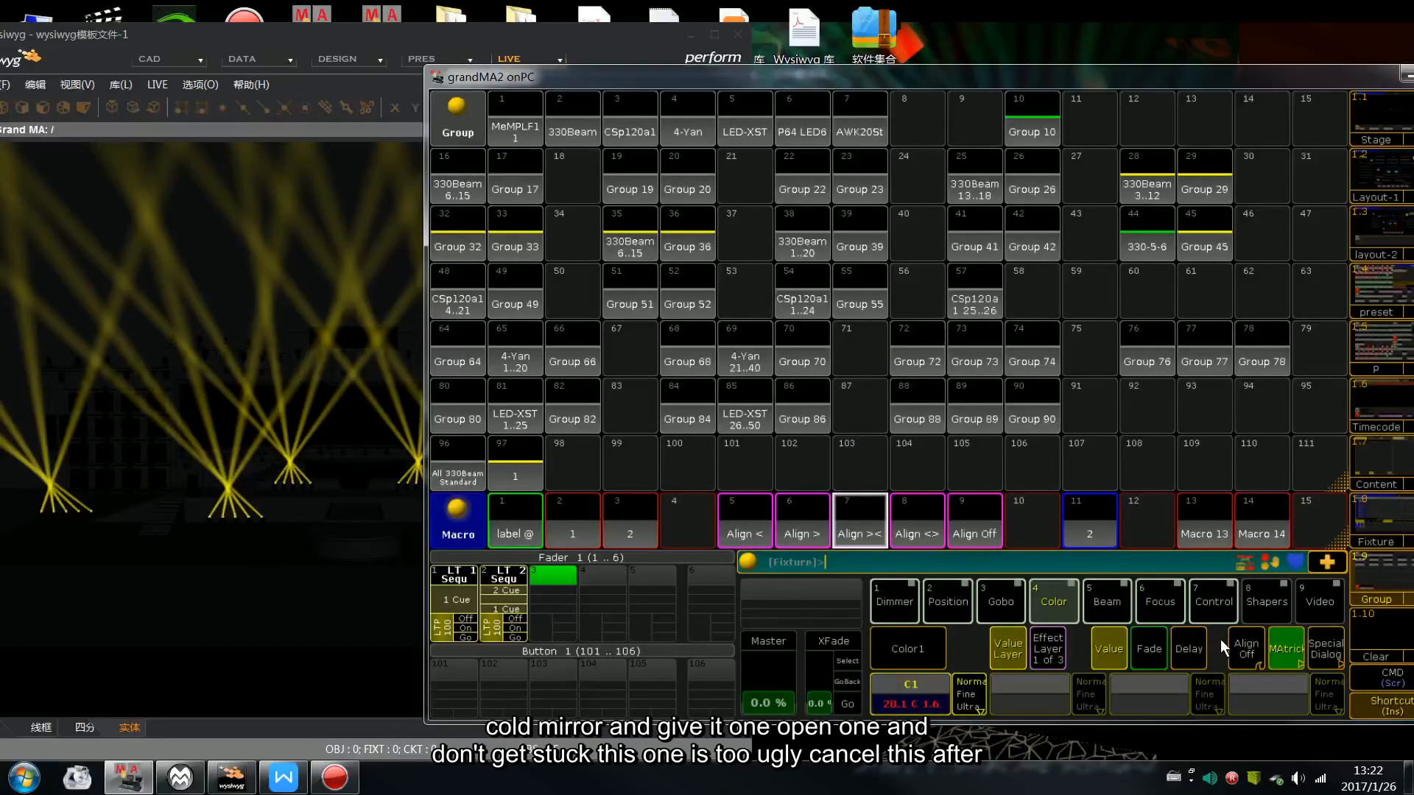
# Set the fixtures' Prism1 to Prism, keeping Prism2 at None
pyautogui.click(1116, 600)
pyautogui.click(1145, 694)
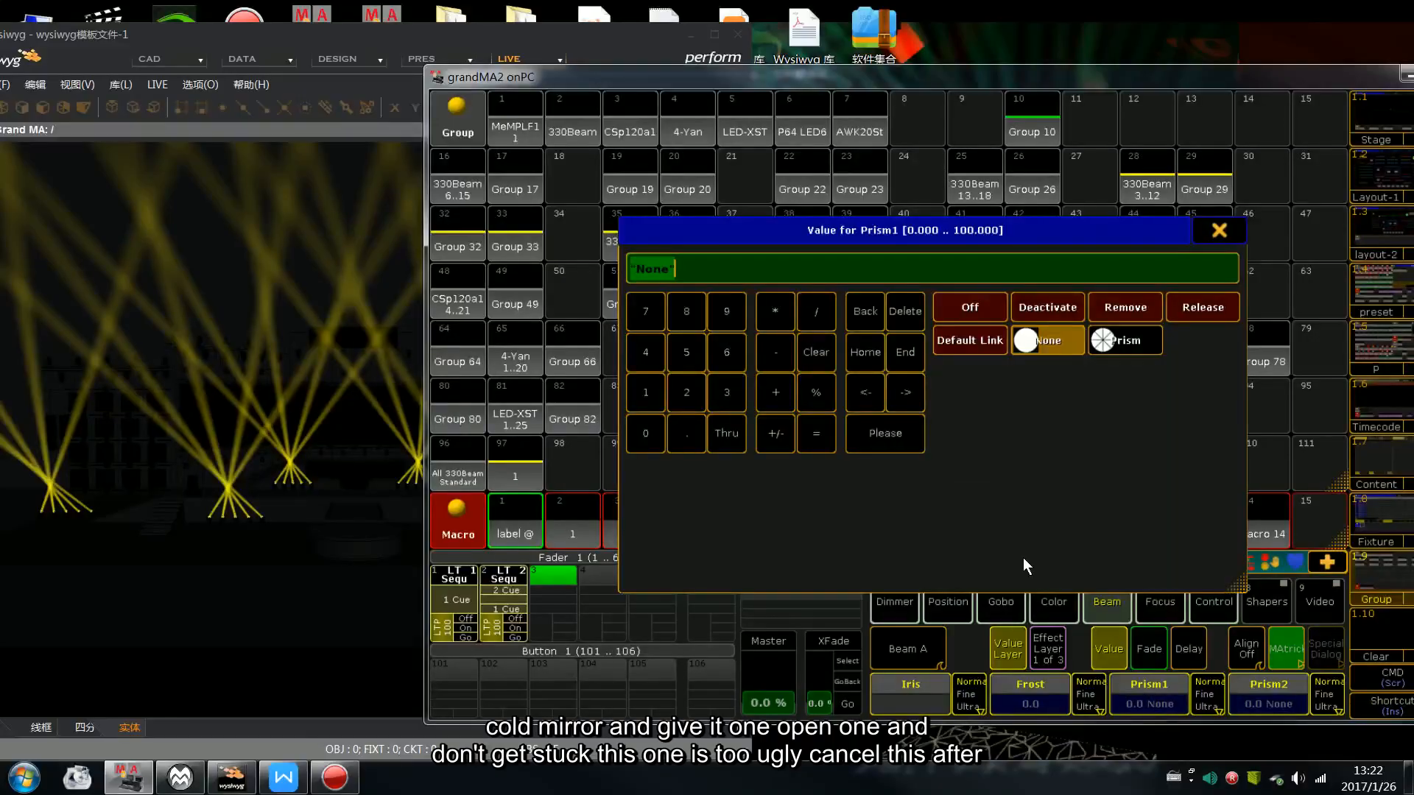
pyautogui.click(1223, 230)
pyautogui.click(1261, 703)
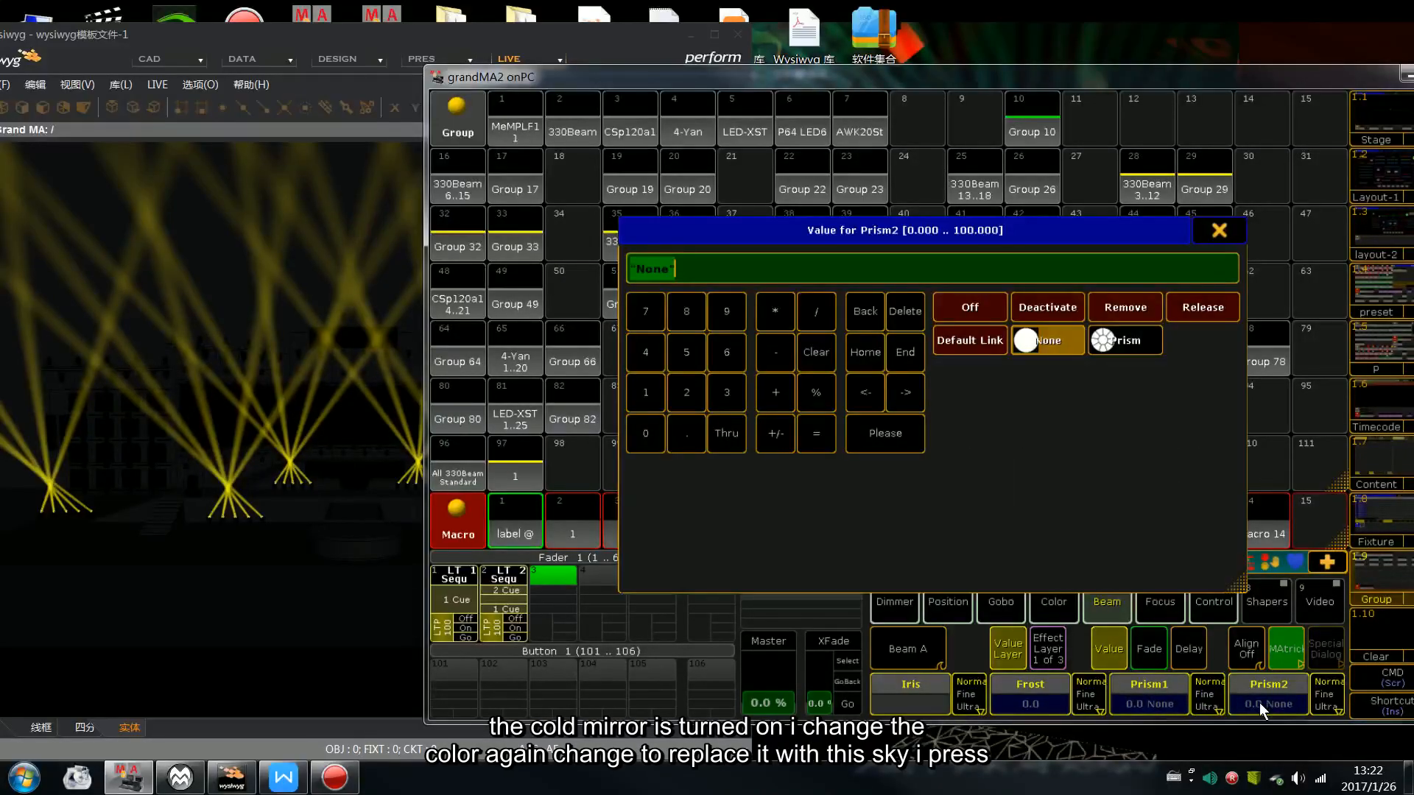
pyautogui.click(1119, 341)
pyautogui.click(1166, 674)
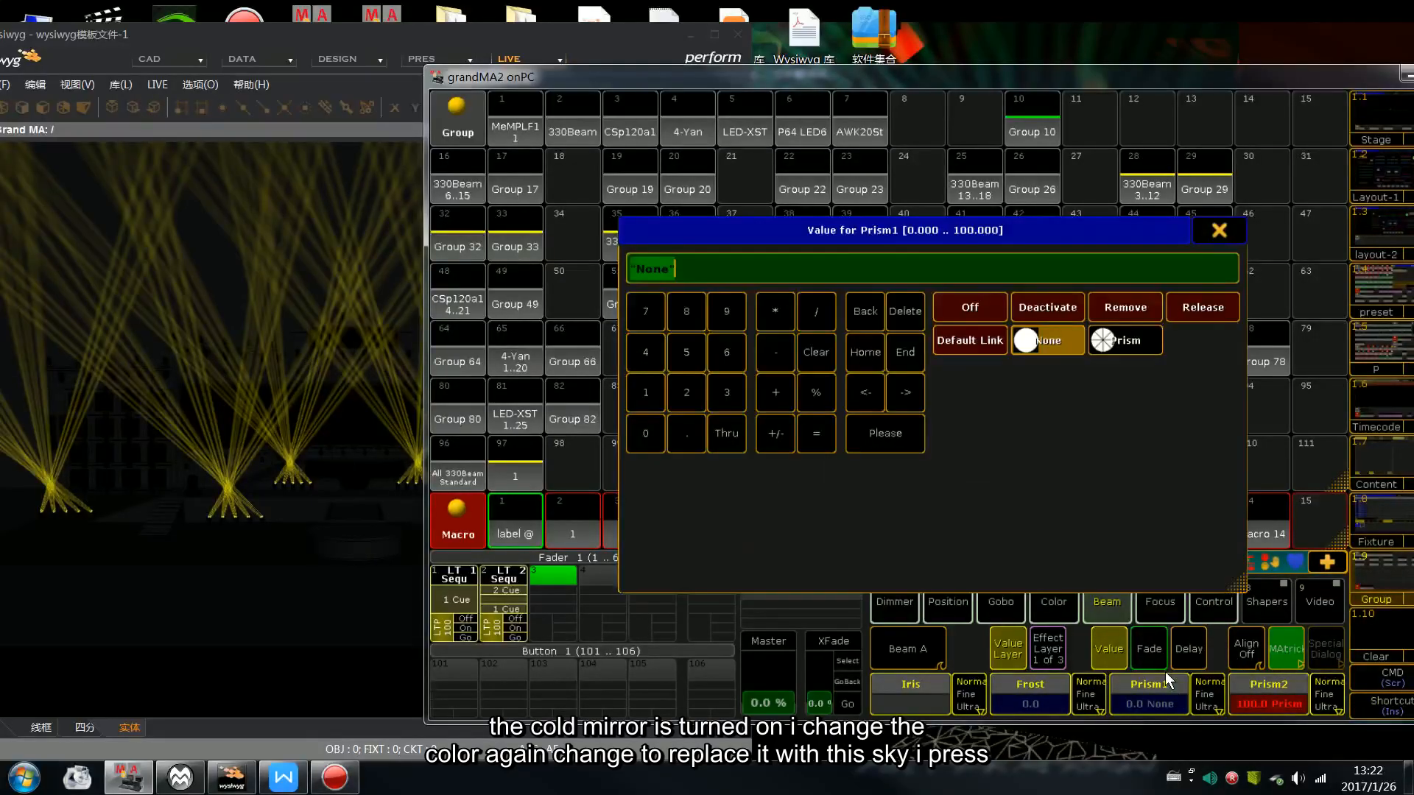
pyautogui.click(1104, 341)
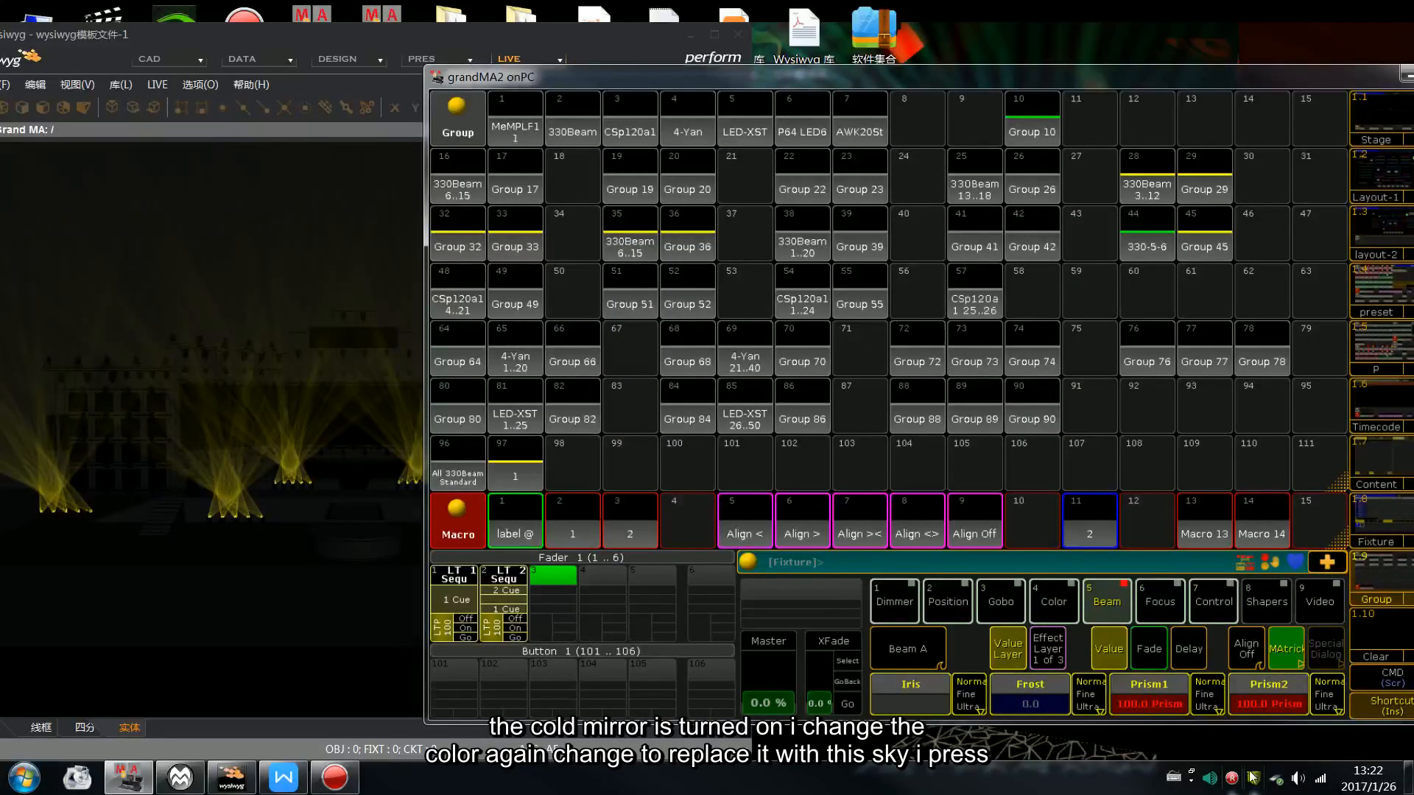
pyautogui.click(1264, 689)
pyautogui.click(1030, 346)
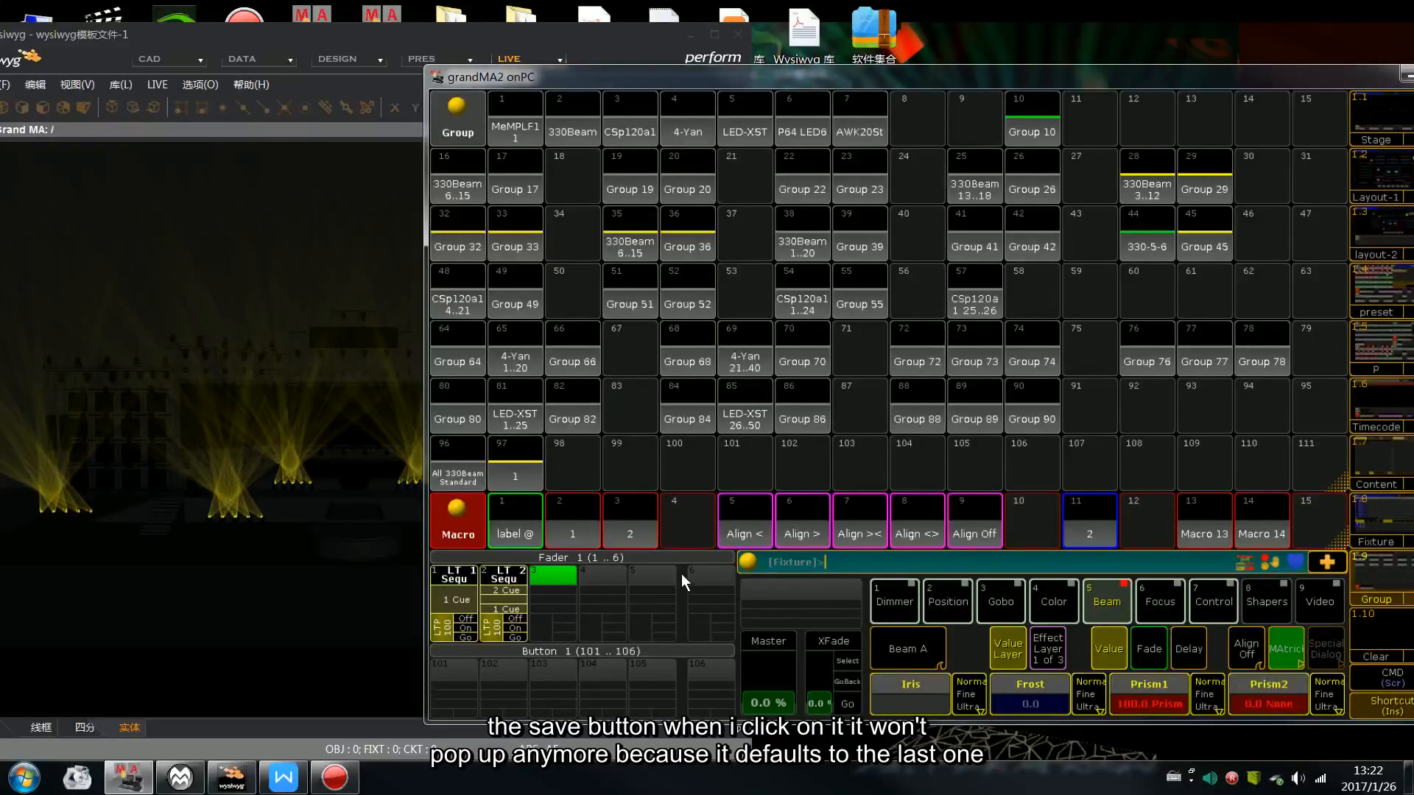
# Set the fixtures' C1 color to blue C 1.3 and store the look as the third cue on fader executor 2
pyautogui.click(1053, 602)
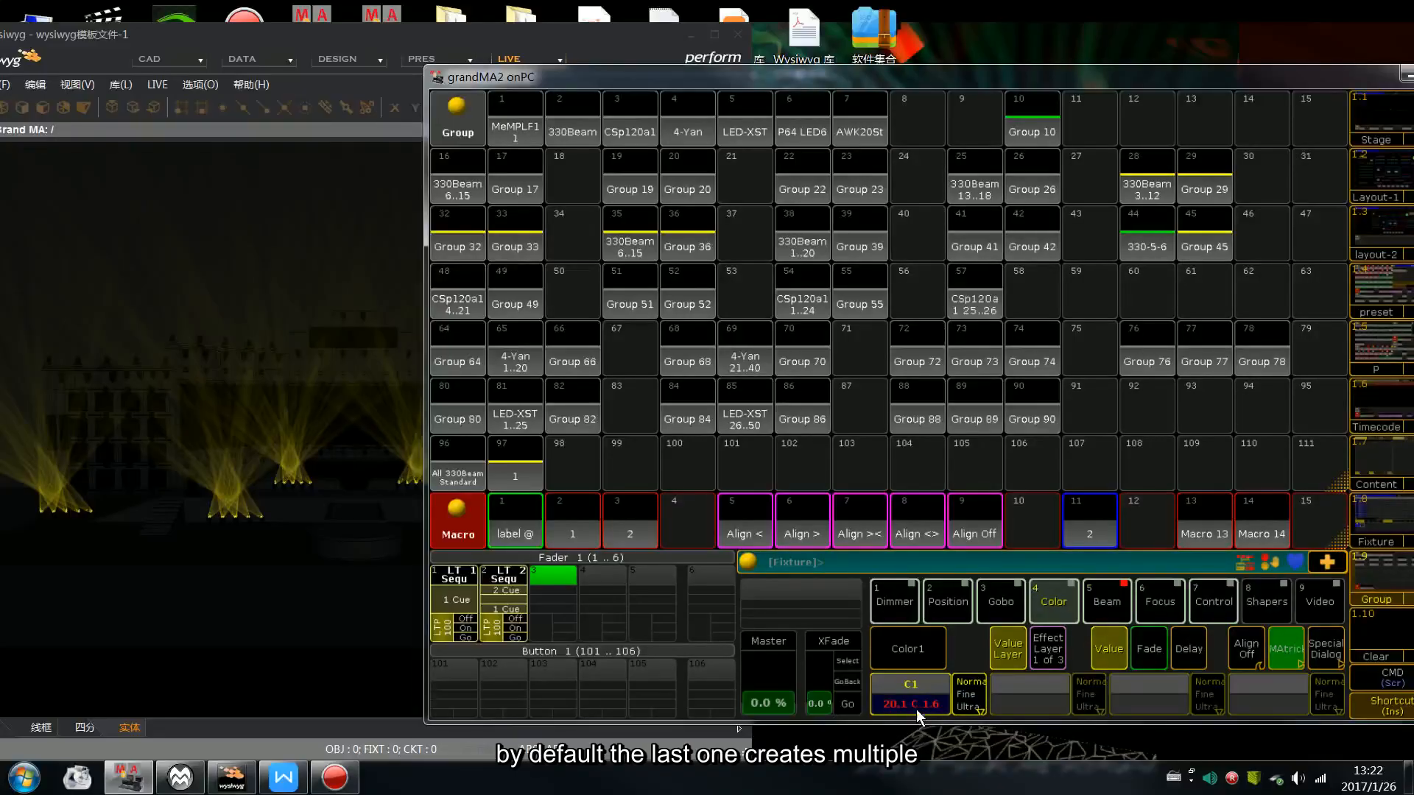
pyautogui.click(916, 703)
pyautogui.click(957, 421)
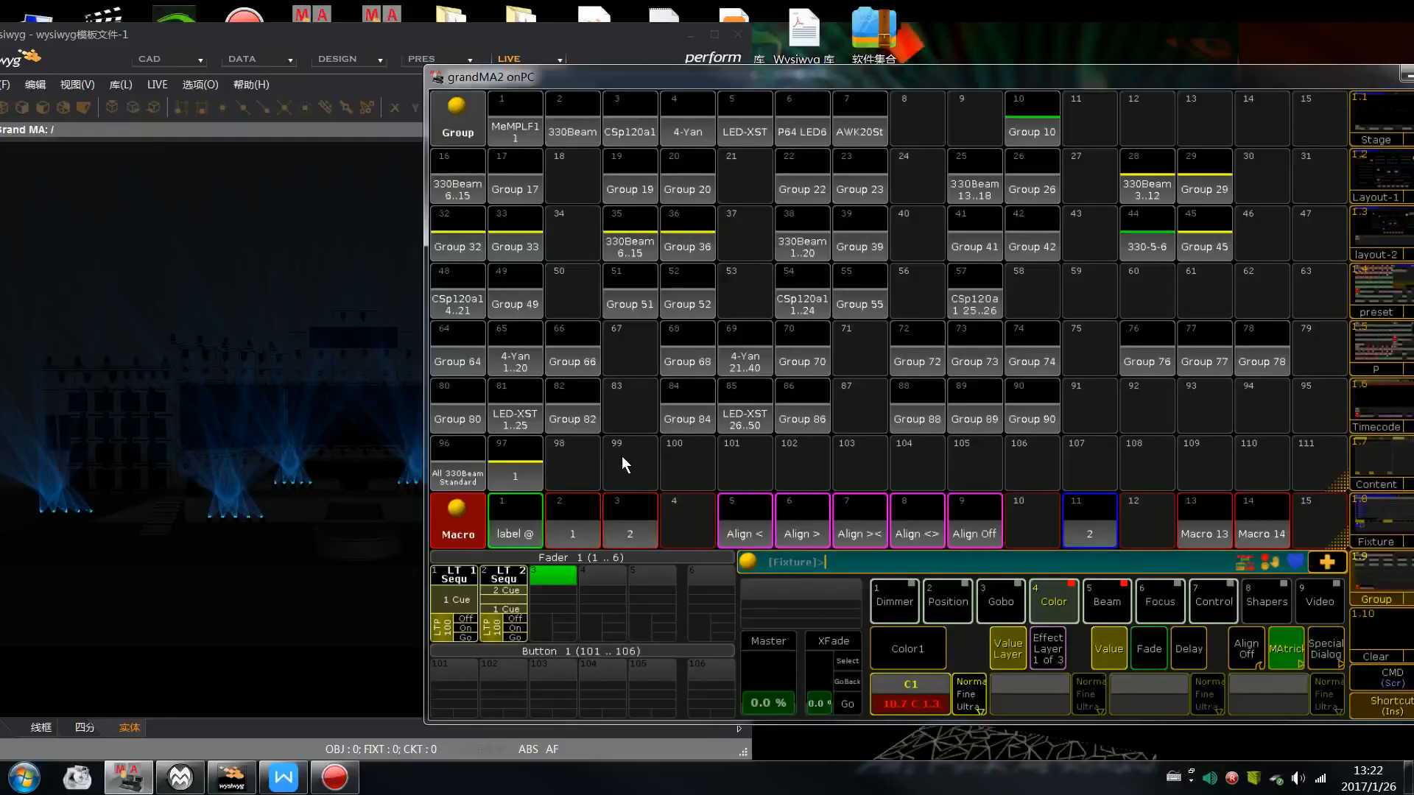
pyautogui.press('s')
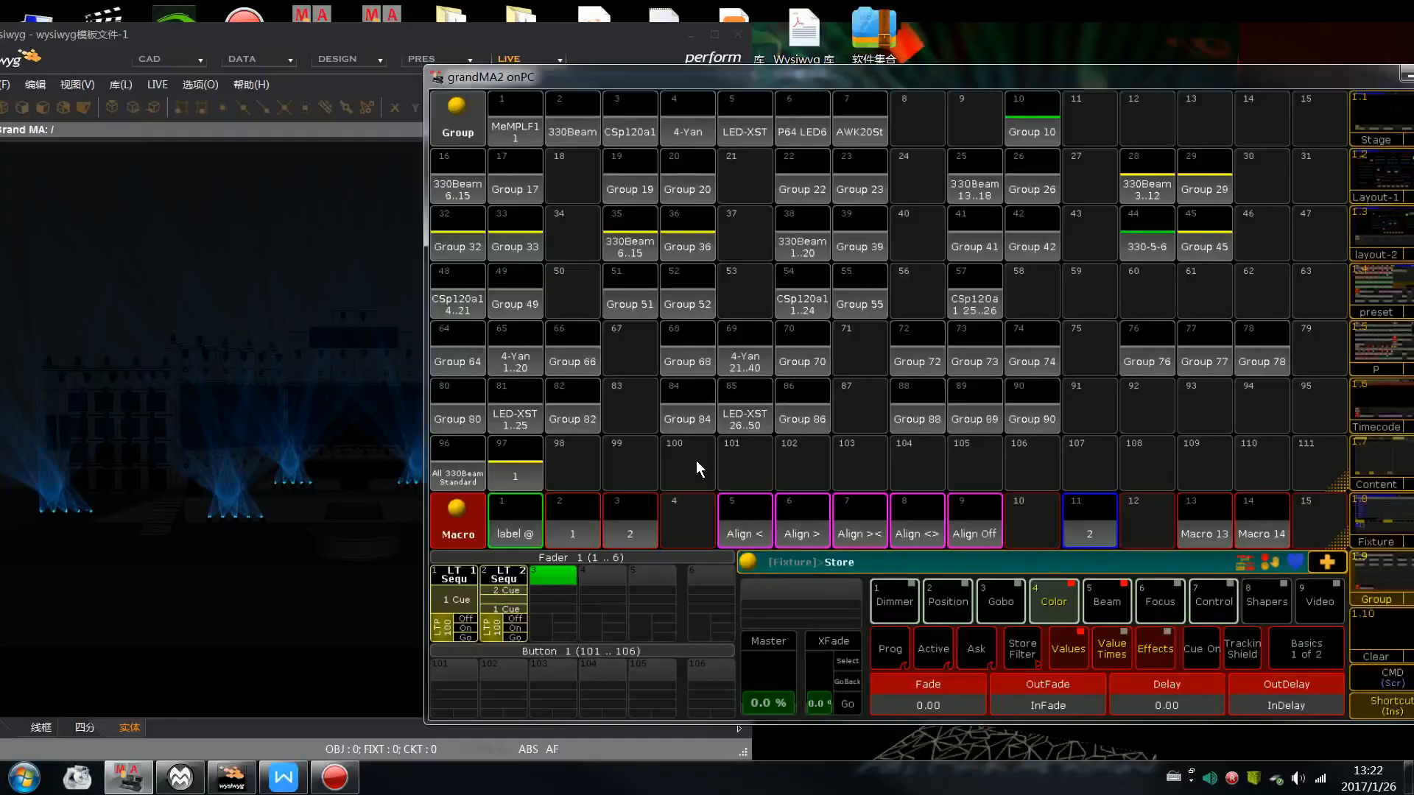
pyautogui.click(507, 600)
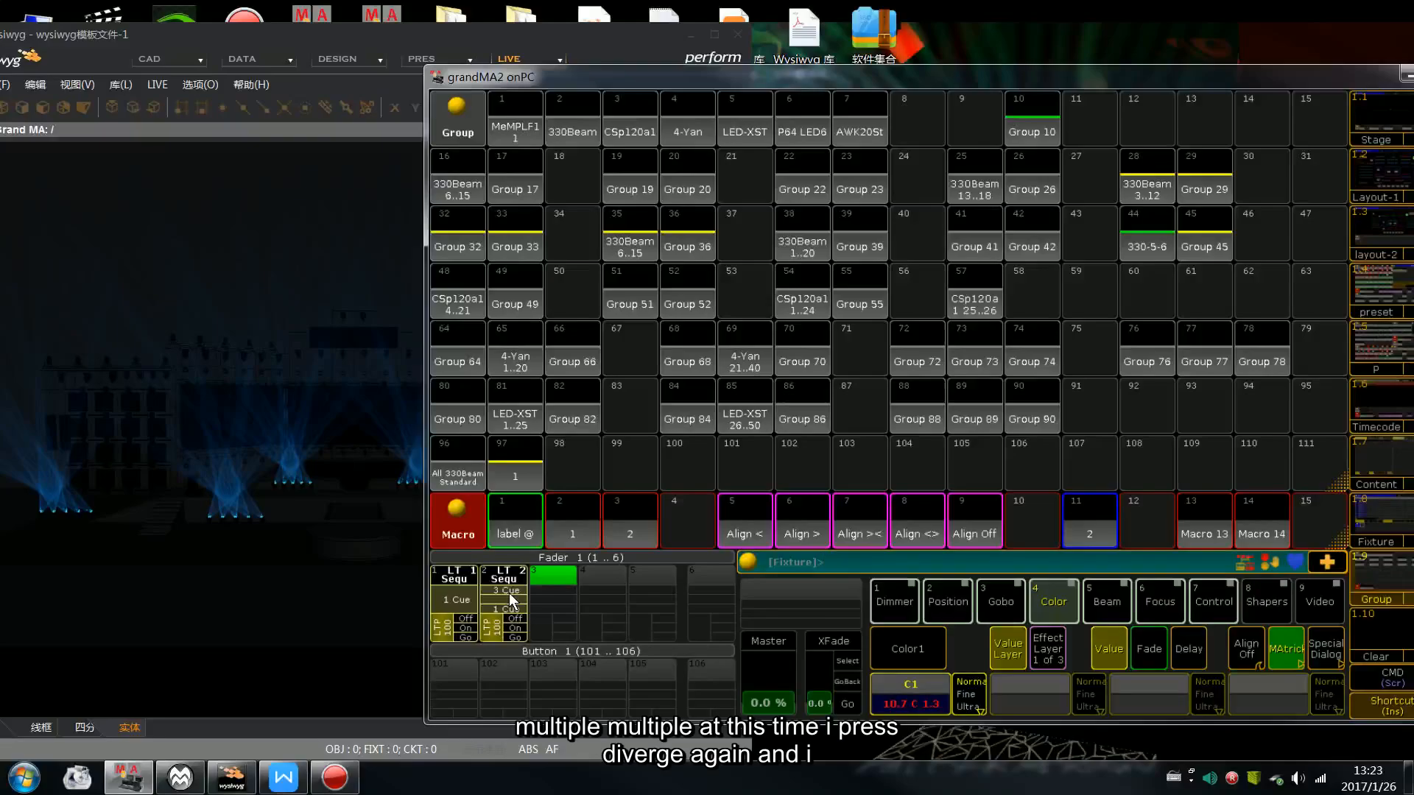
# Fan the fixtures' pan to -45.9 with Align ><
pyautogui.click(950, 606)
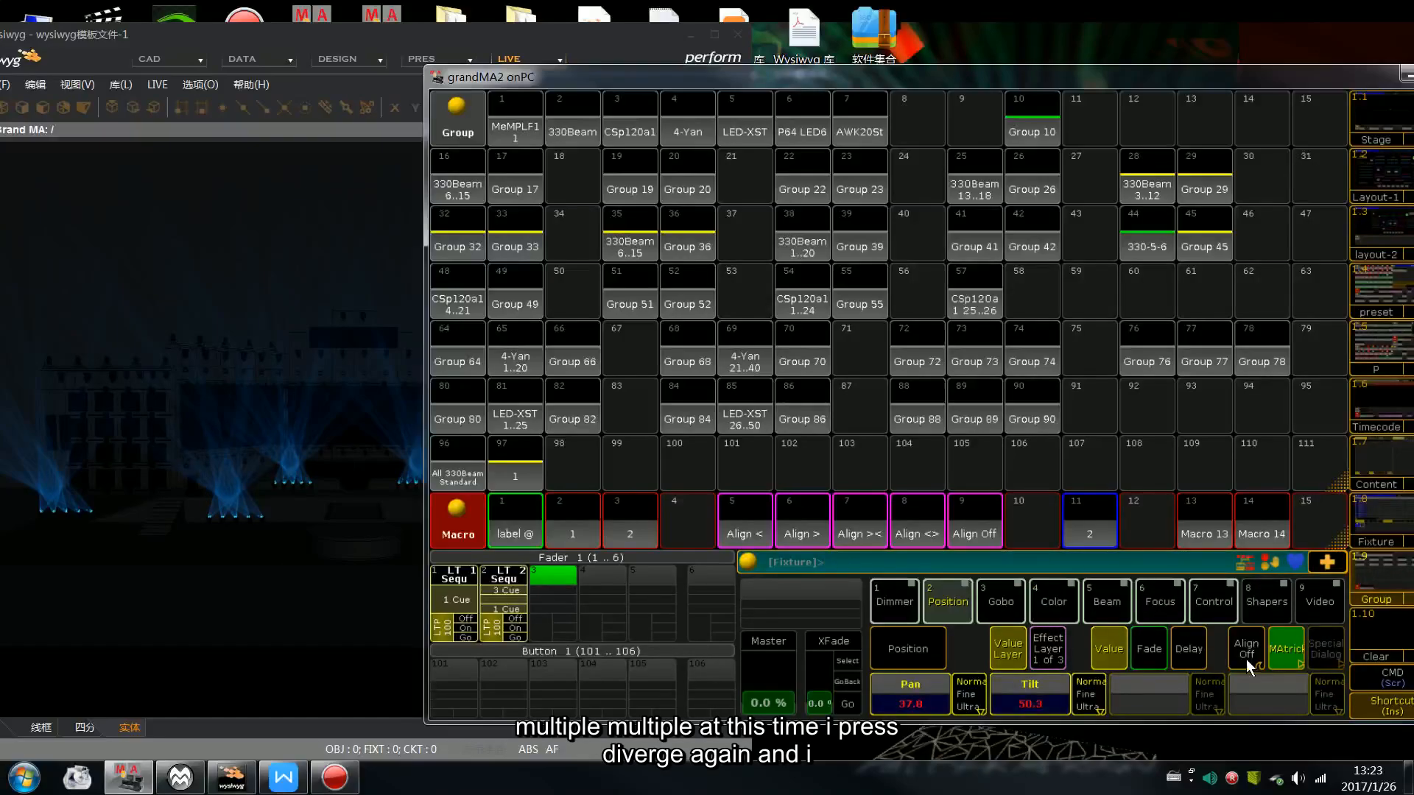
pyautogui.click(860, 543)
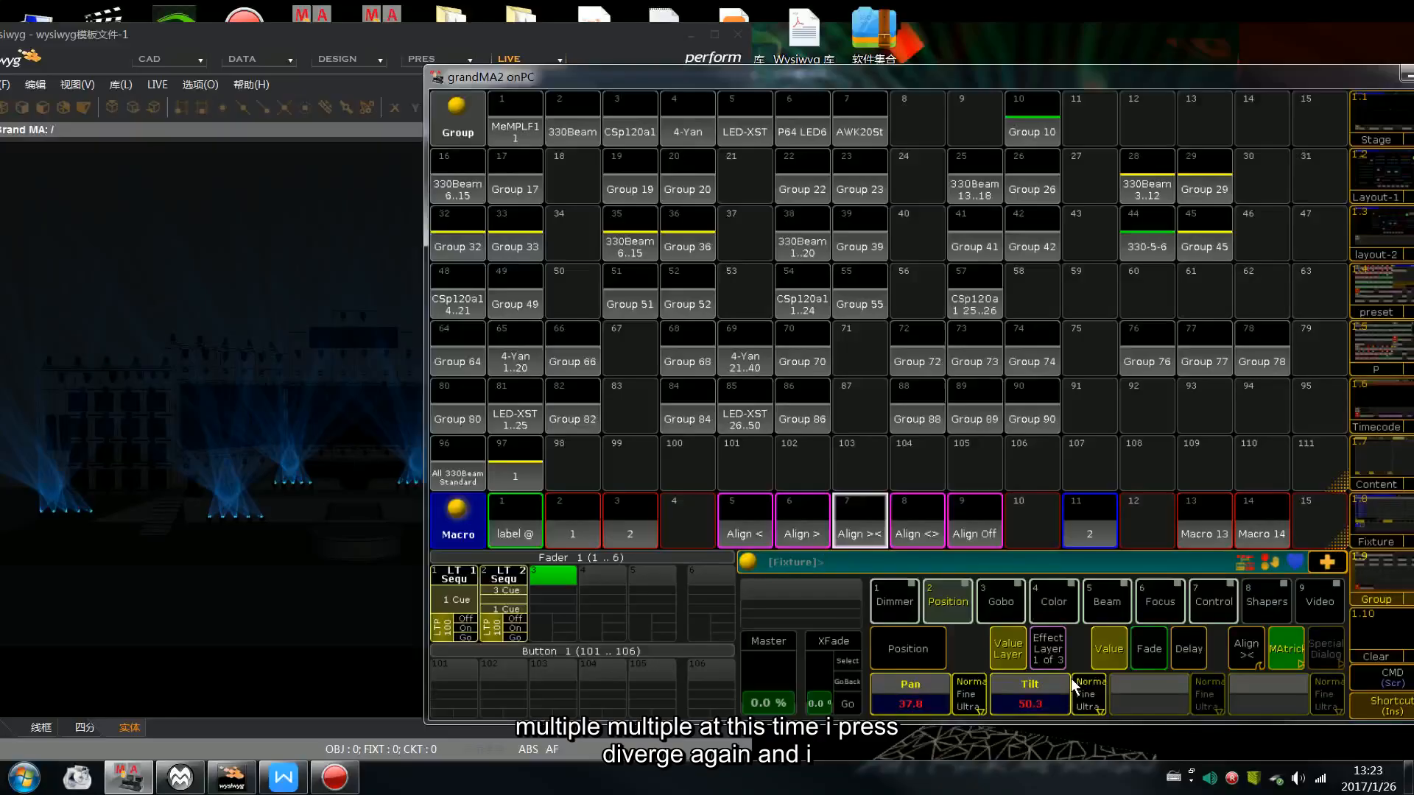
pyautogui.scroll(5, 1070, 678)
pyautogui.scroll(-8, 1071, 678)
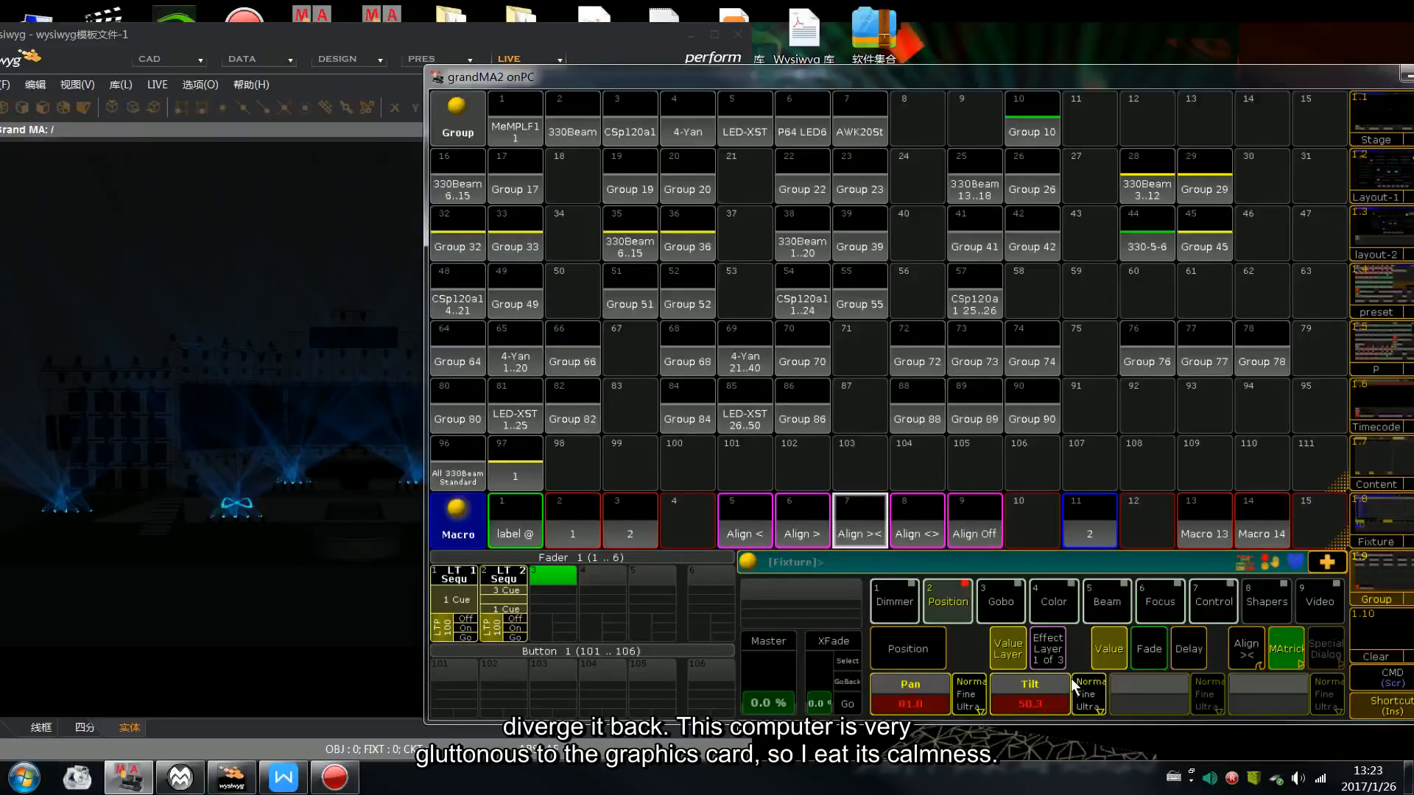
pyautogui.scroll(-2, 1071, 678)
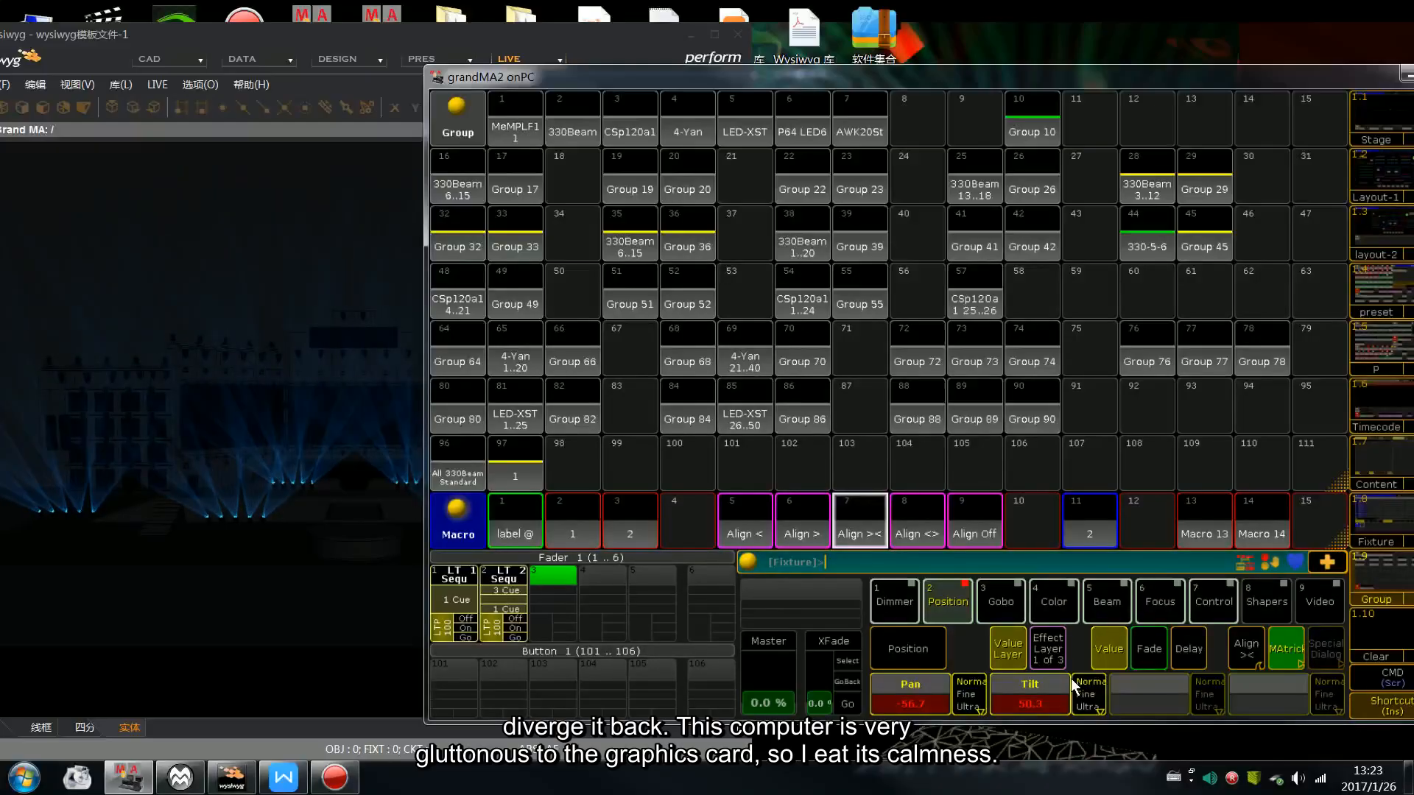
pyautogui.scroll(1, 1071, 678)
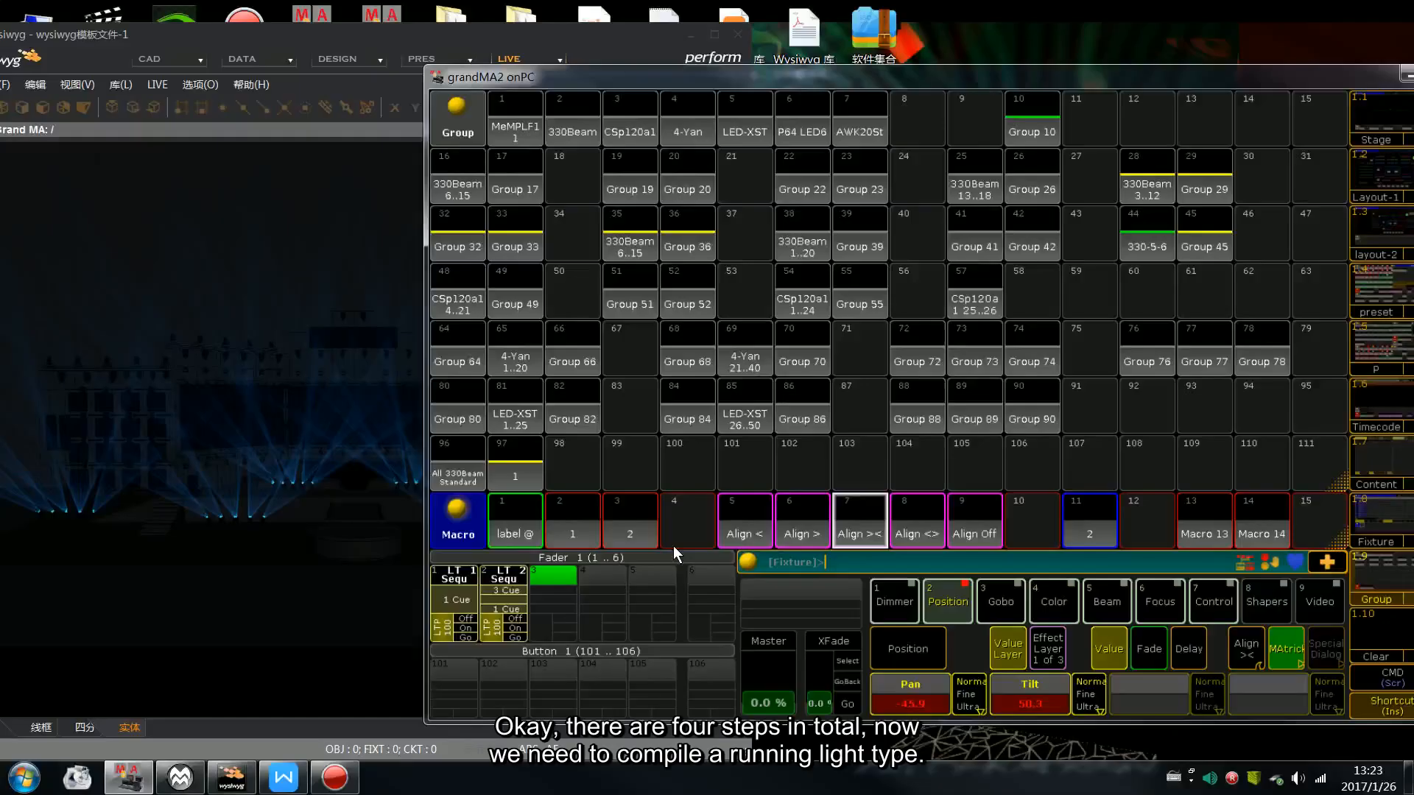
# Store the fanned blue look as the fourth cue on fader executor 2 and clear the programmer
pyautogui.press('s')
pyautogui.click(497, 596)
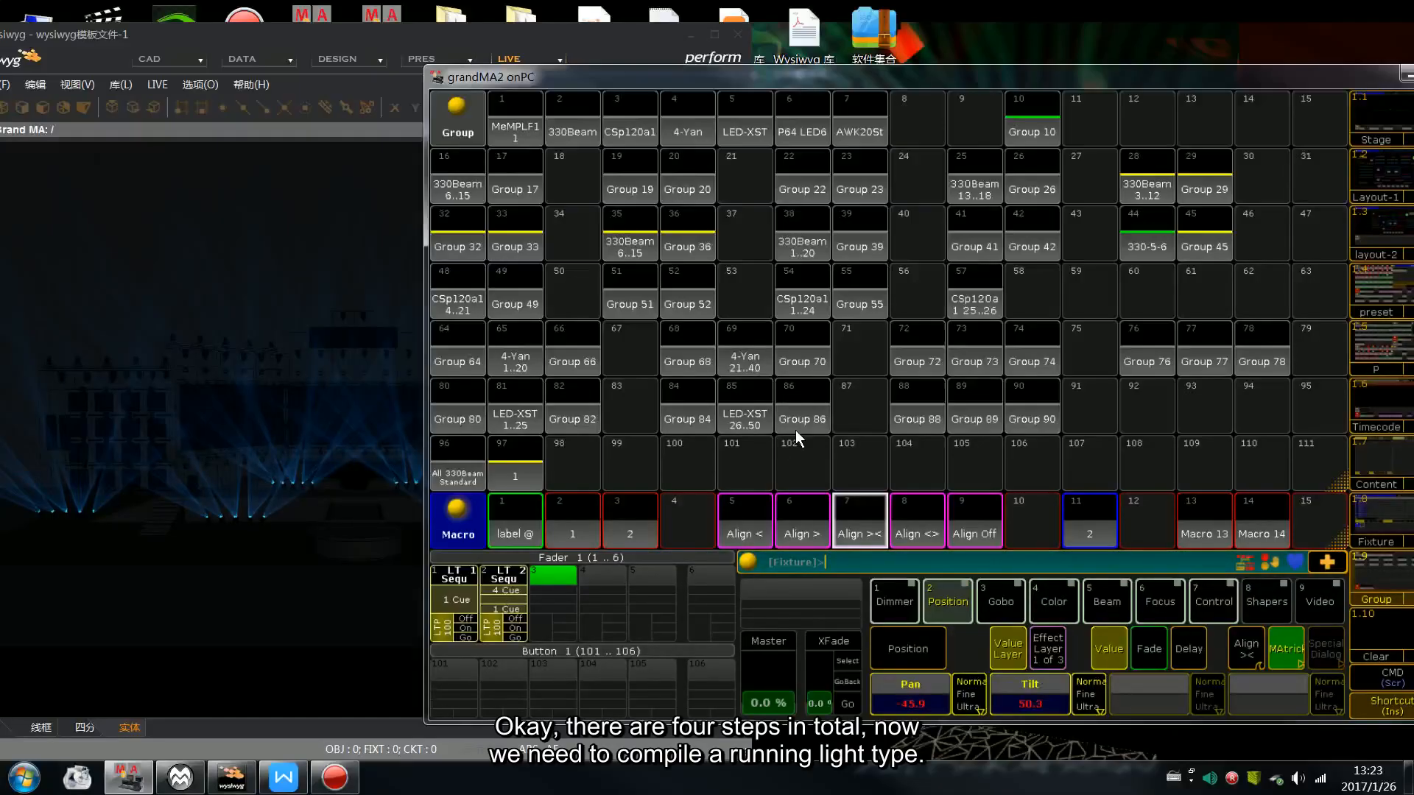
pyautogui.press('c')
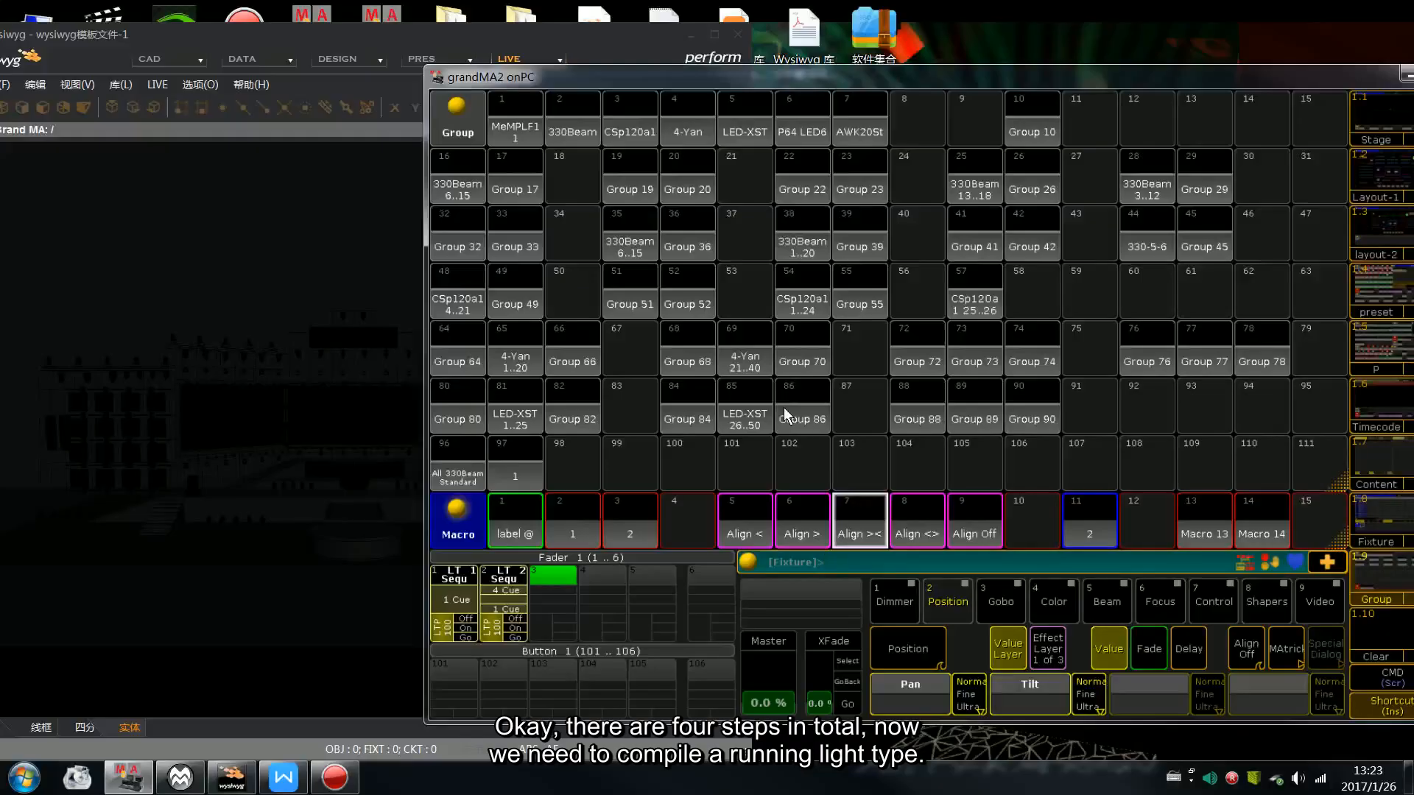
# Light the fixtures labelled 30 to 34 in the Layout-1 view and store them on fader executor 4
pyautogui.click(1367, 158)
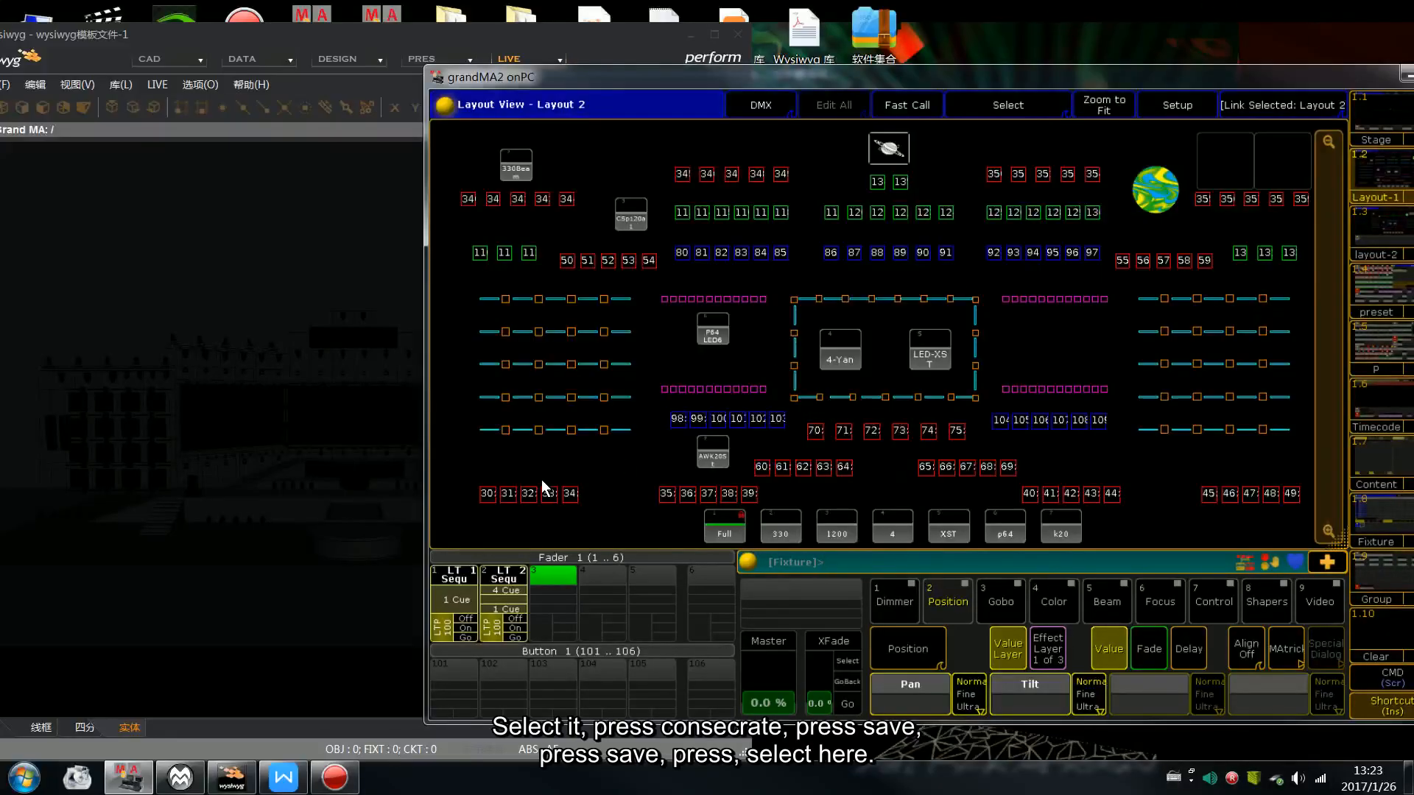
pyautogui.moveTo(541, 479); pyautogui.dragTo(626, 515)
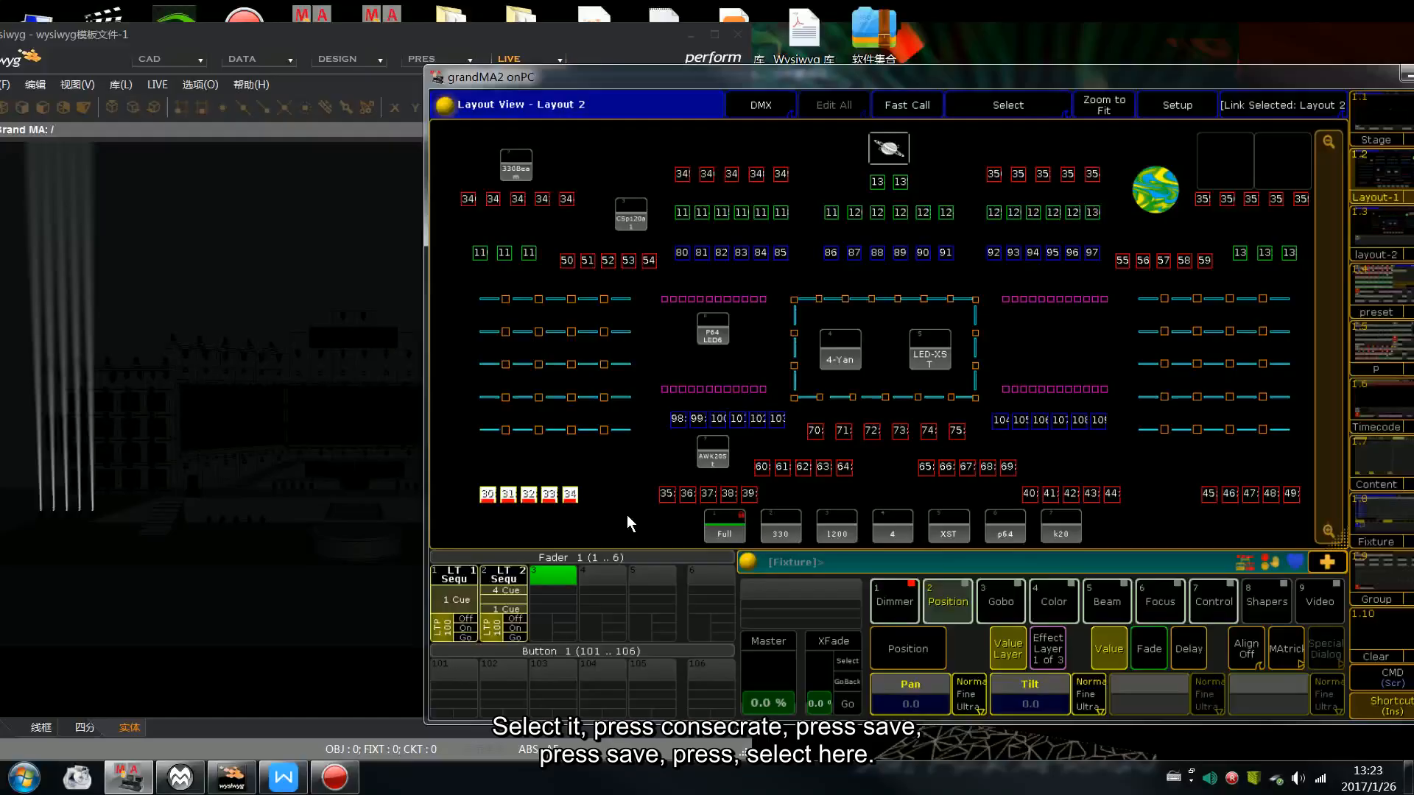
pyautogui.press('s')
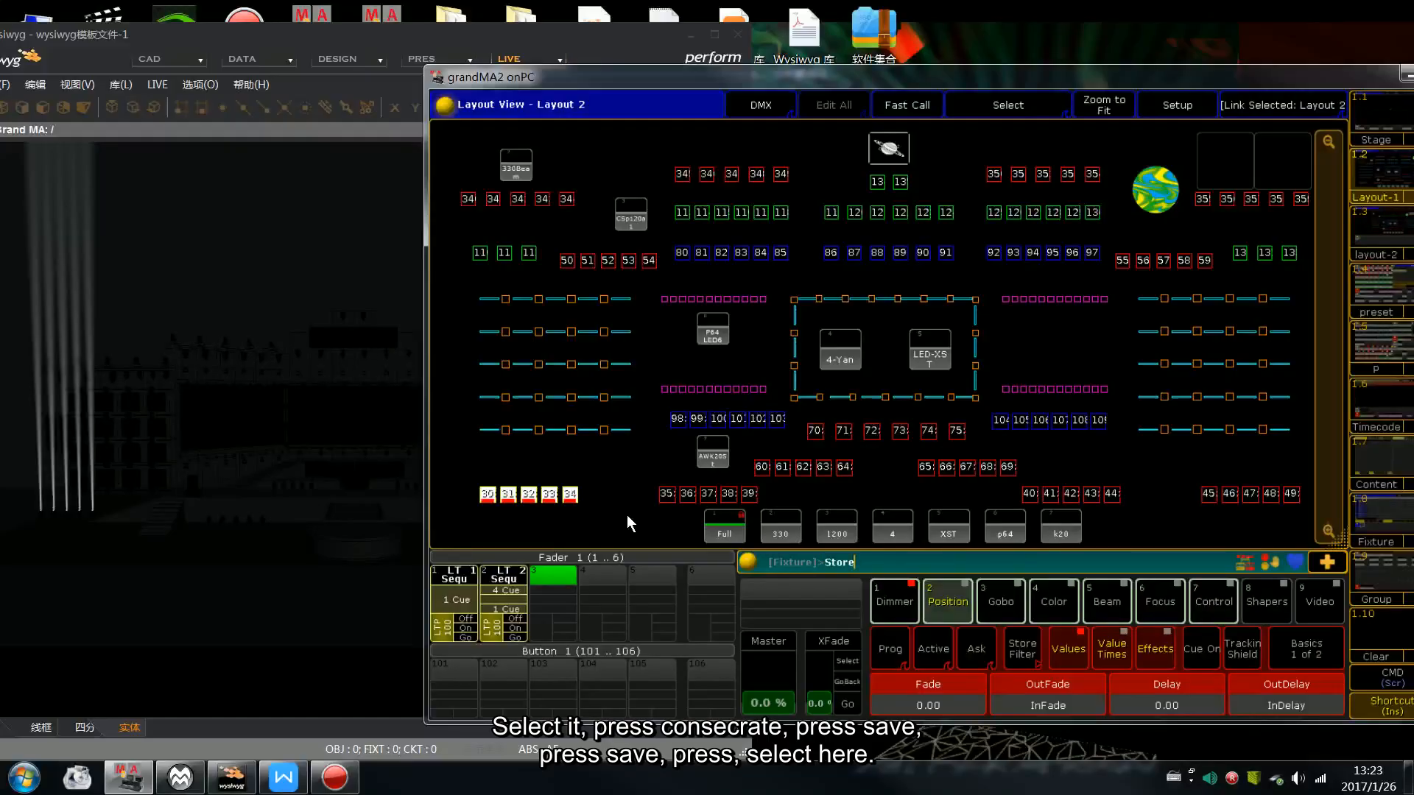
pyautogui.click(617, 606)
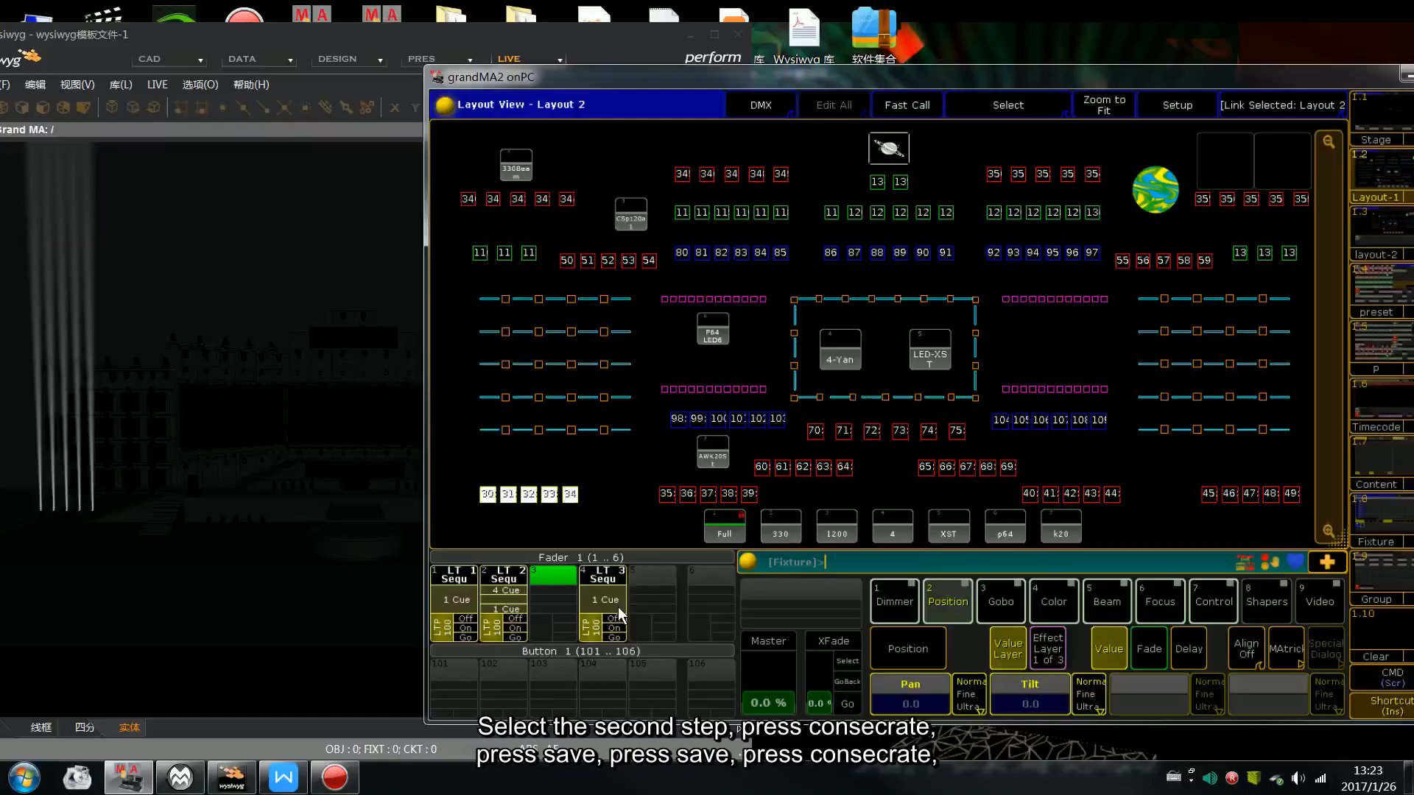
# Light the fixtures labelled 35 to 39 and store them on fader executor 4 using Create Second Cue
pyautogui.moveTo(679, 497); pyautogui.dragTo(772, 504)
pyautogui.press('s')
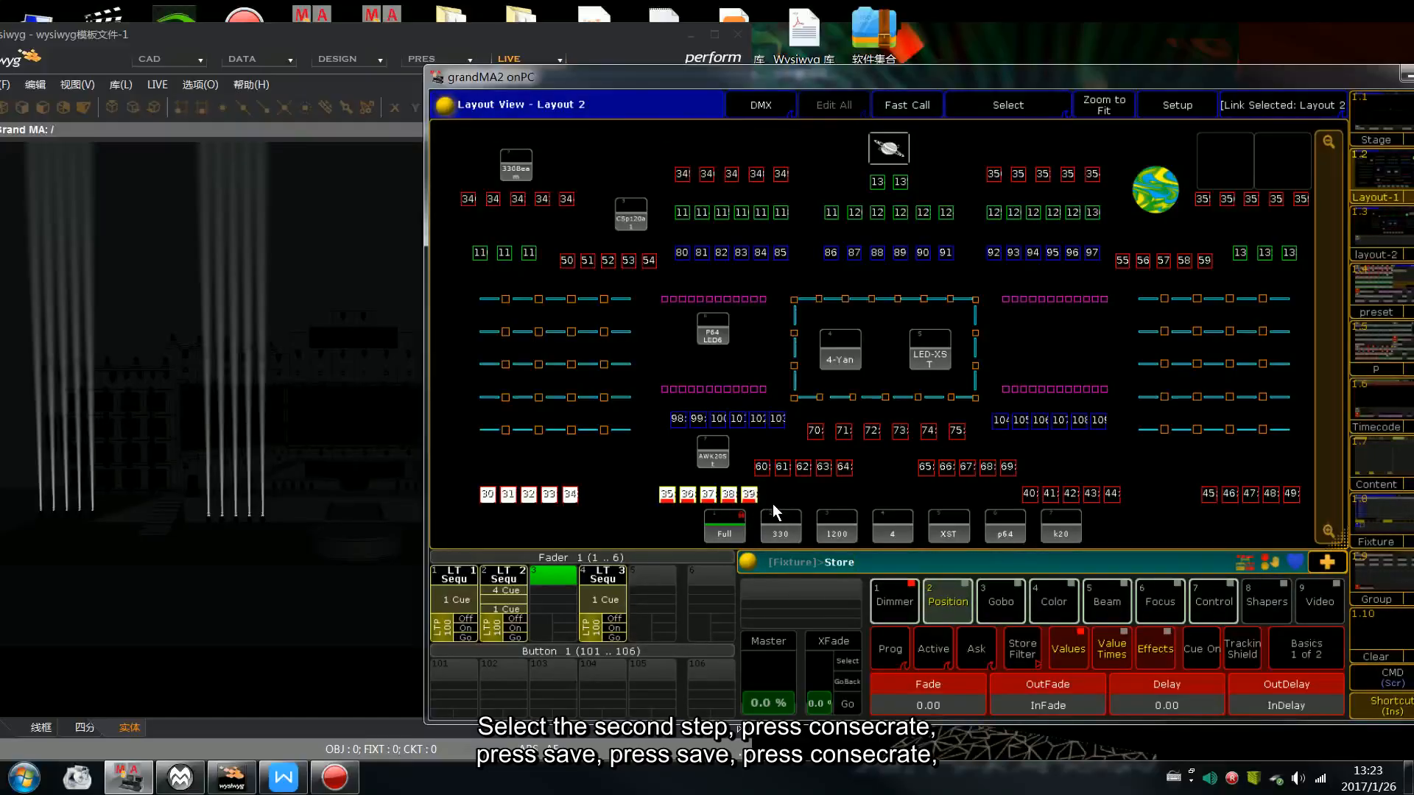
pyautogui.click(608, 604)
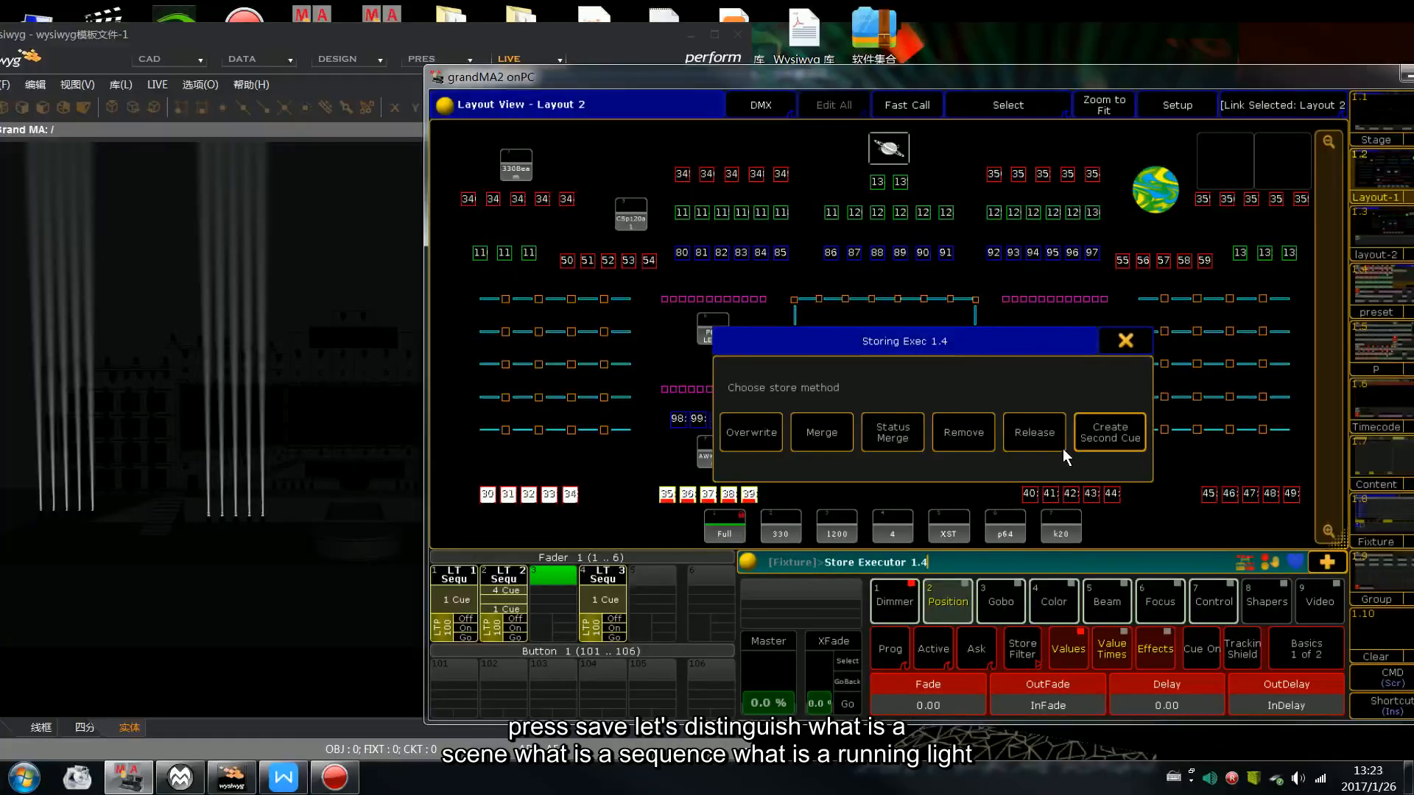
pyautogui.click(1112, 432)
# Add the fixtures labelled 60 to 64 and 65 to 69 as the third and fourth cues on fader executor 4
pyautogui.moveTo(751, 438); pyautogui.dragTo(876, 484)
pyautogui.press('s')
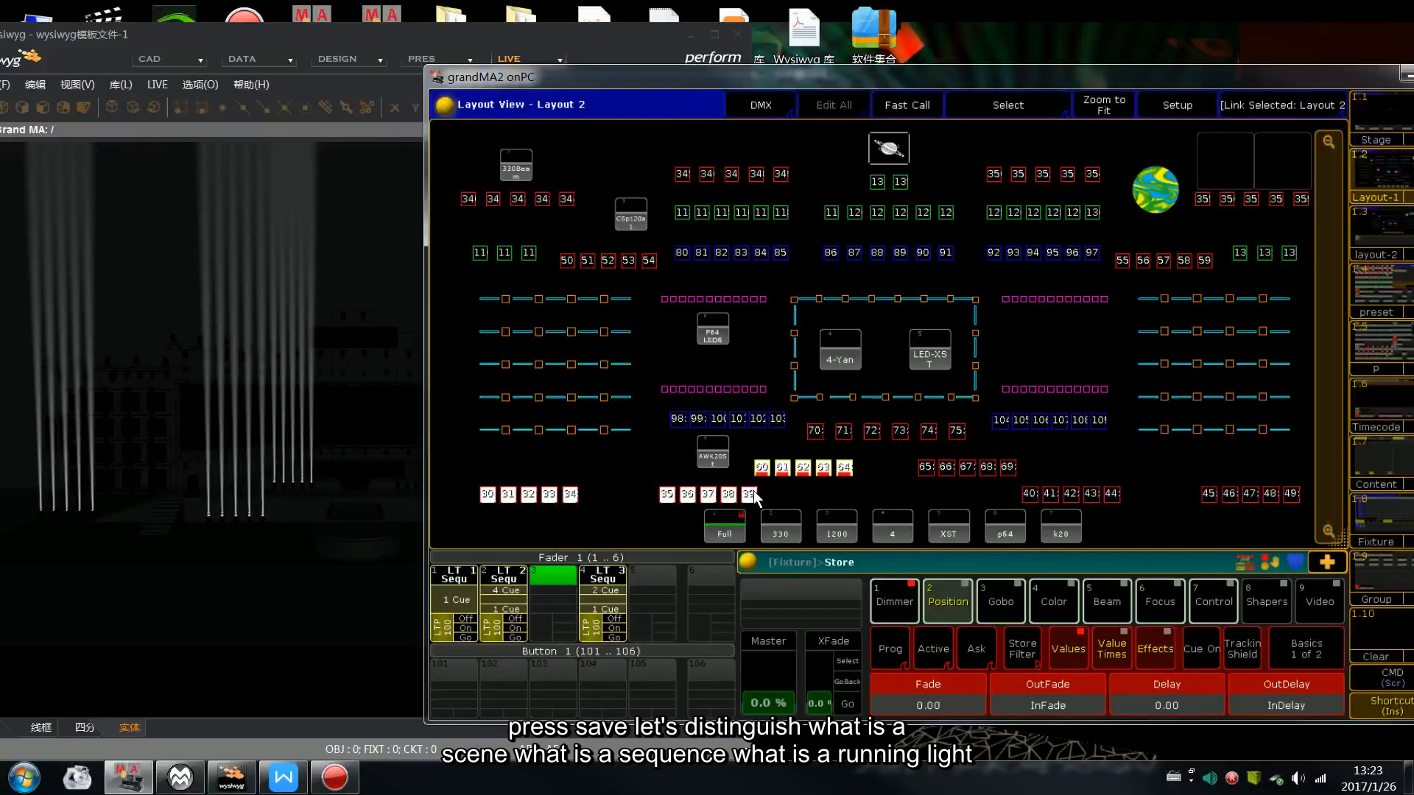
pyautogui.click(612, 599)
pyautogui.moveTo(899, 454); pyautogui.dragTo(1037, 478)
pyautogui.press('s')
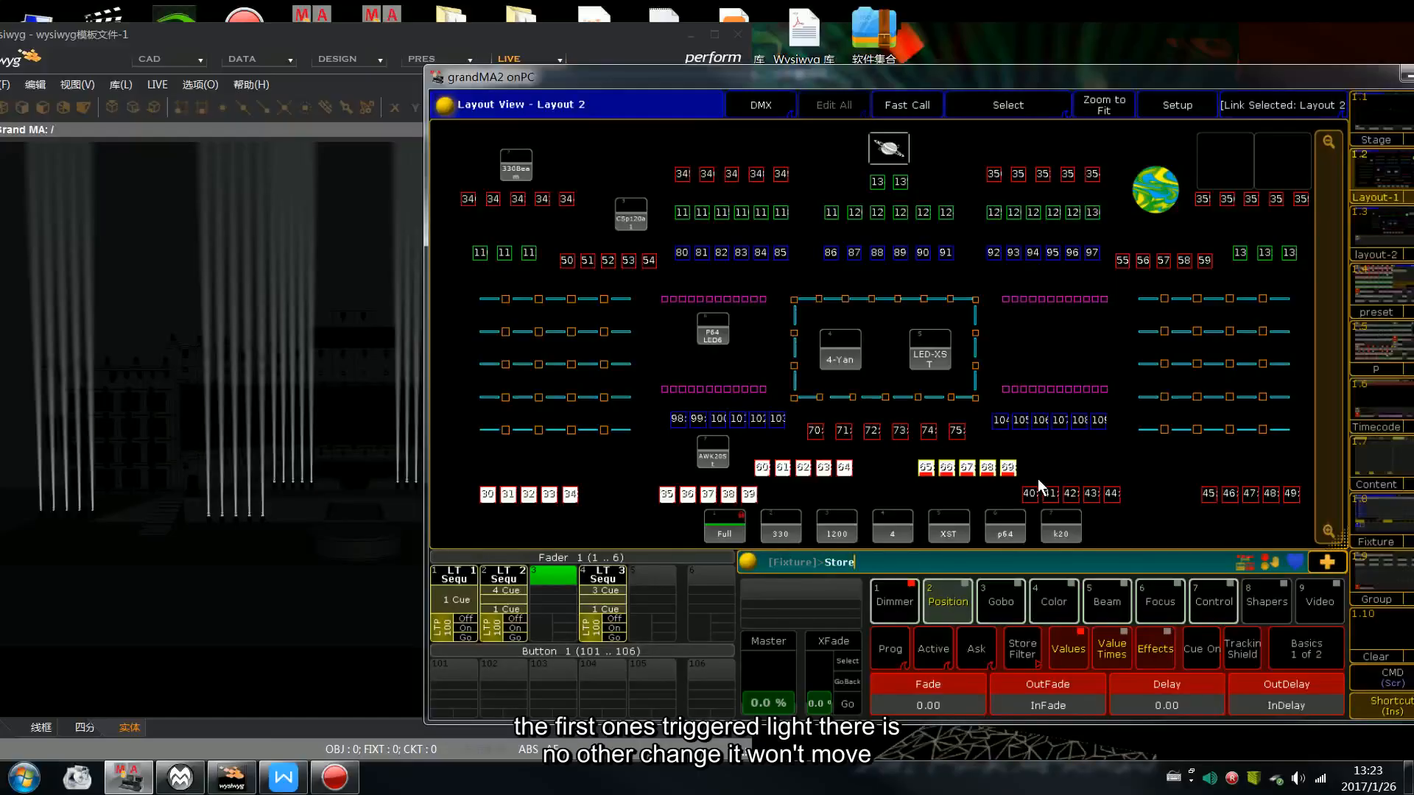
pyautogui.click(598, 601)
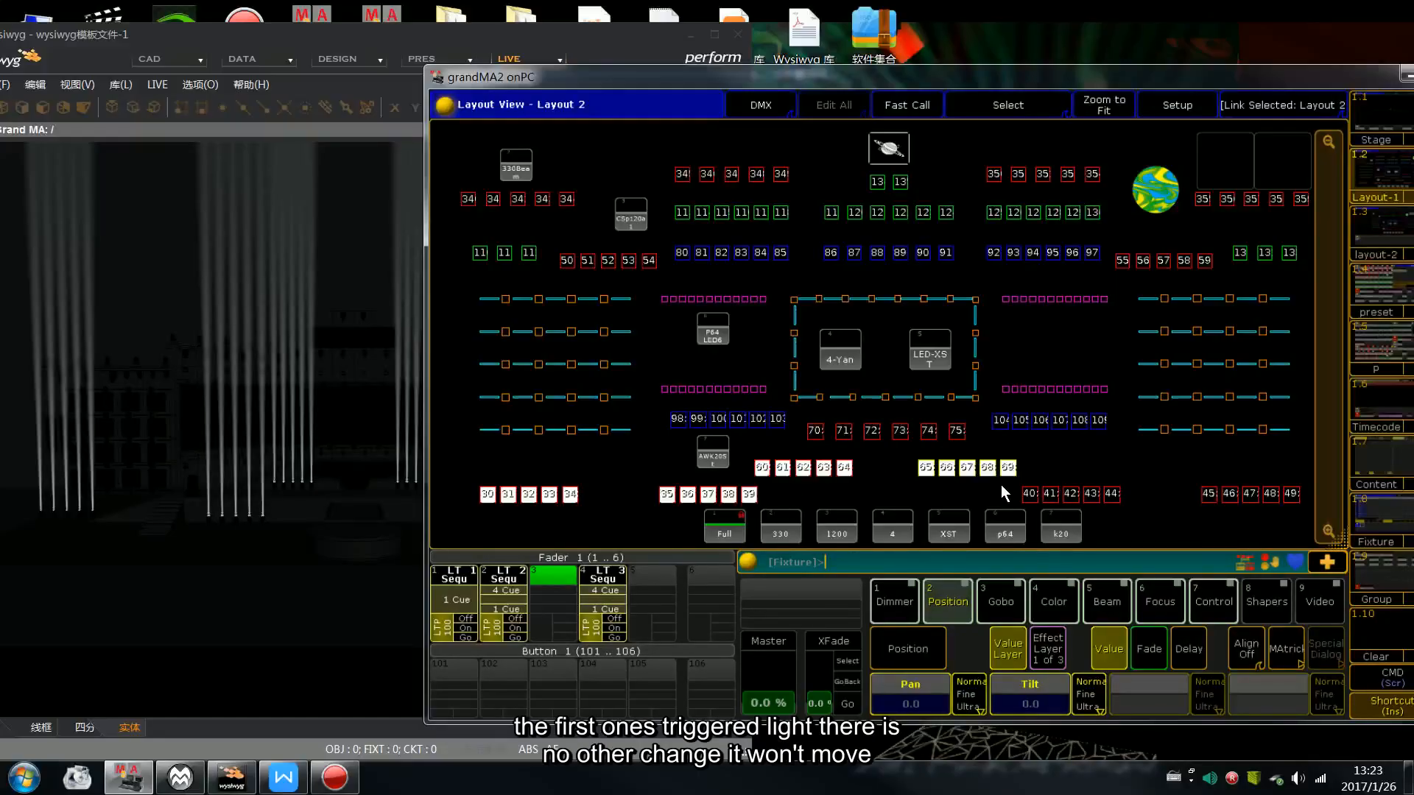
# Store fixtures 40 to 44 and 45 to 49 as the fifth and sixth cues on fader executor 4, and clear the programmer
pyautogui.moveTo(1000, 484); pyautogui.dragTo(1153, 506)
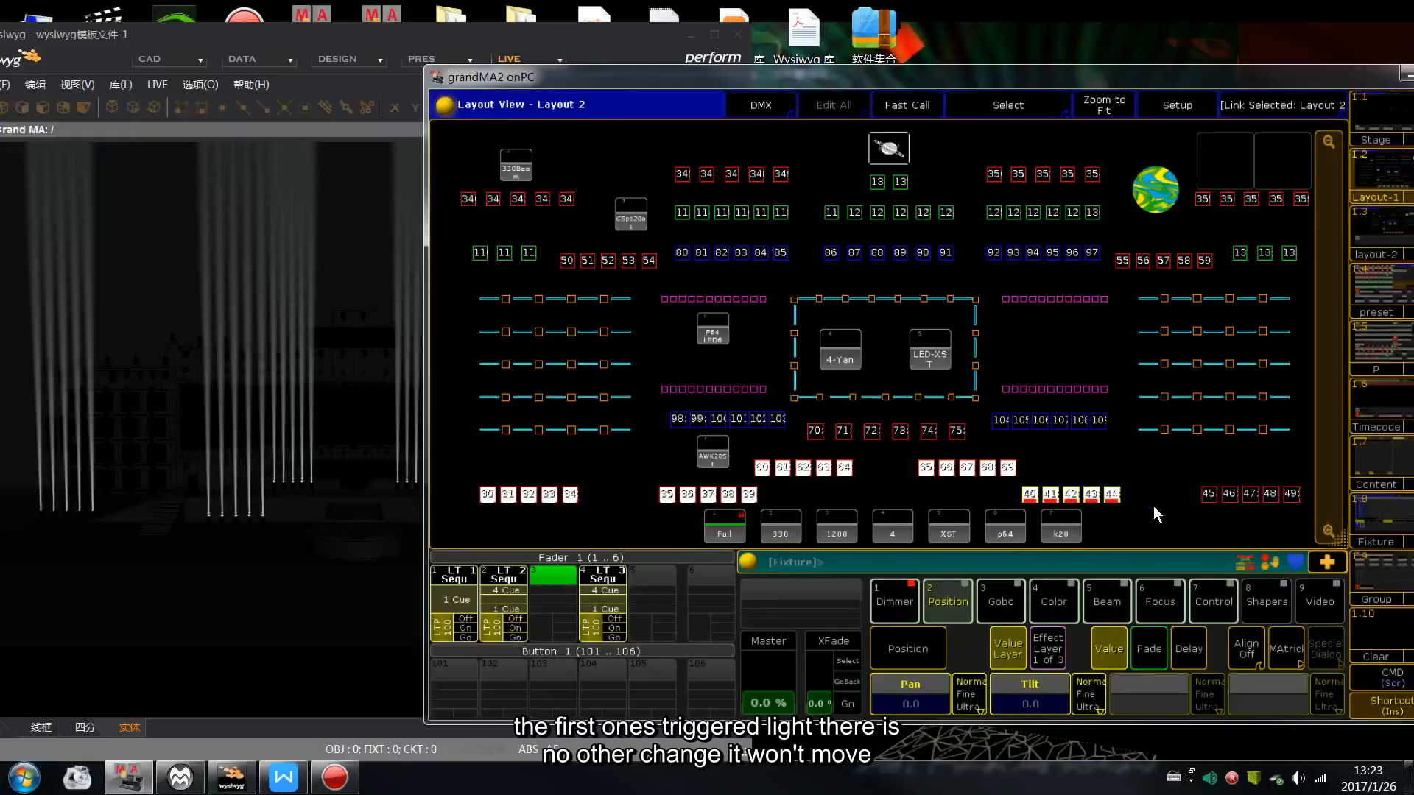
pyautogui.press('s')
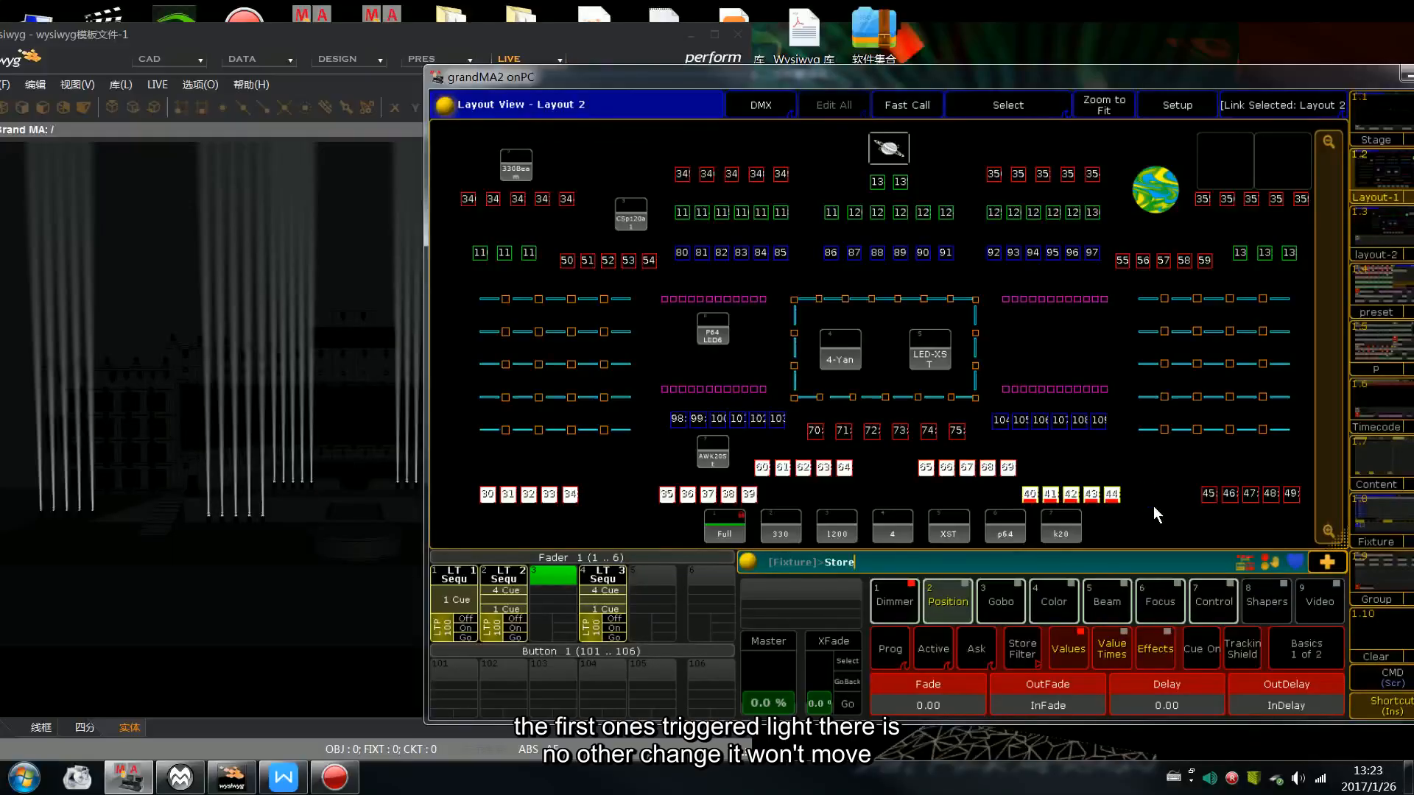
pyautogui.click(608, 594)
pyautogui.moveTo(1188, 475); pyautogui.dragTo(1317, 511)
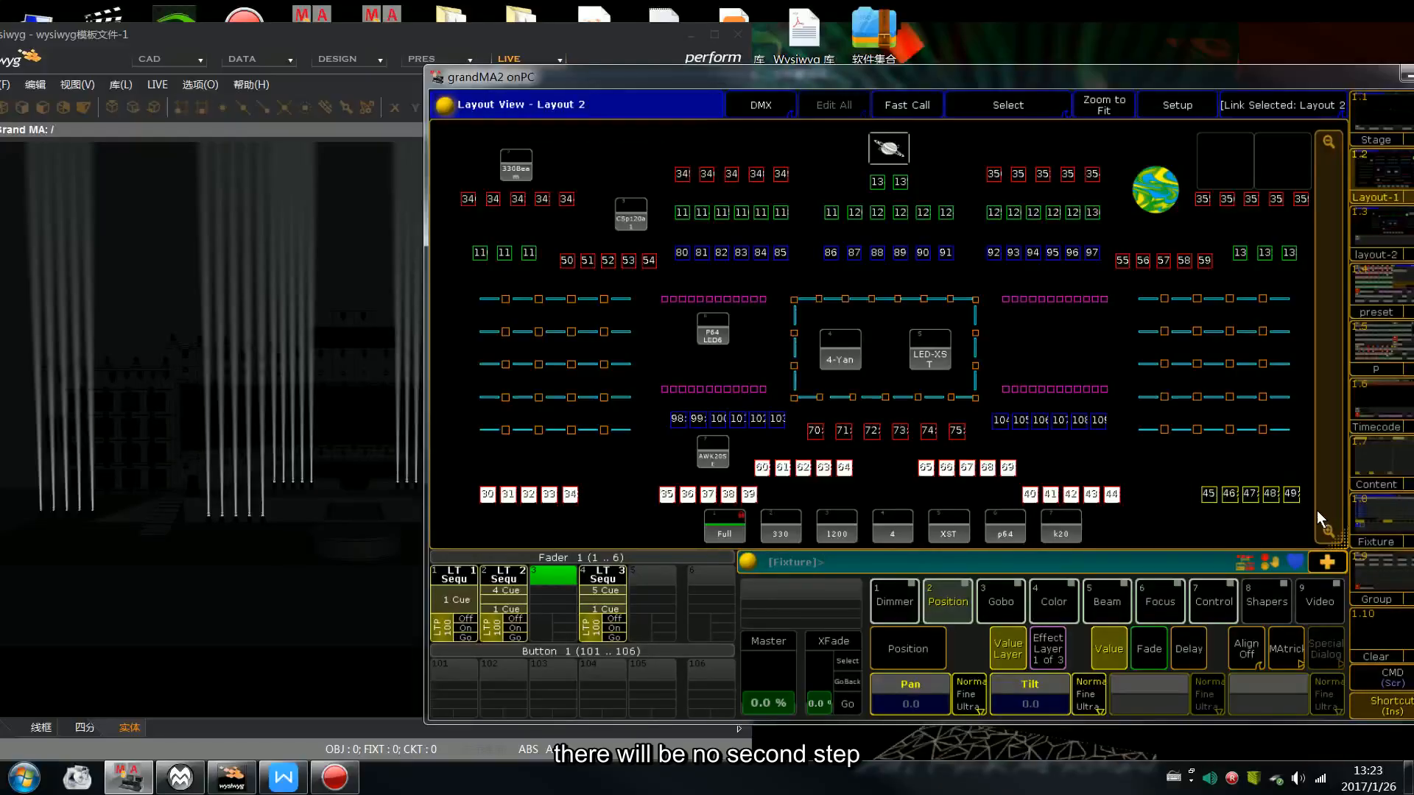
pyautogui.press('s')
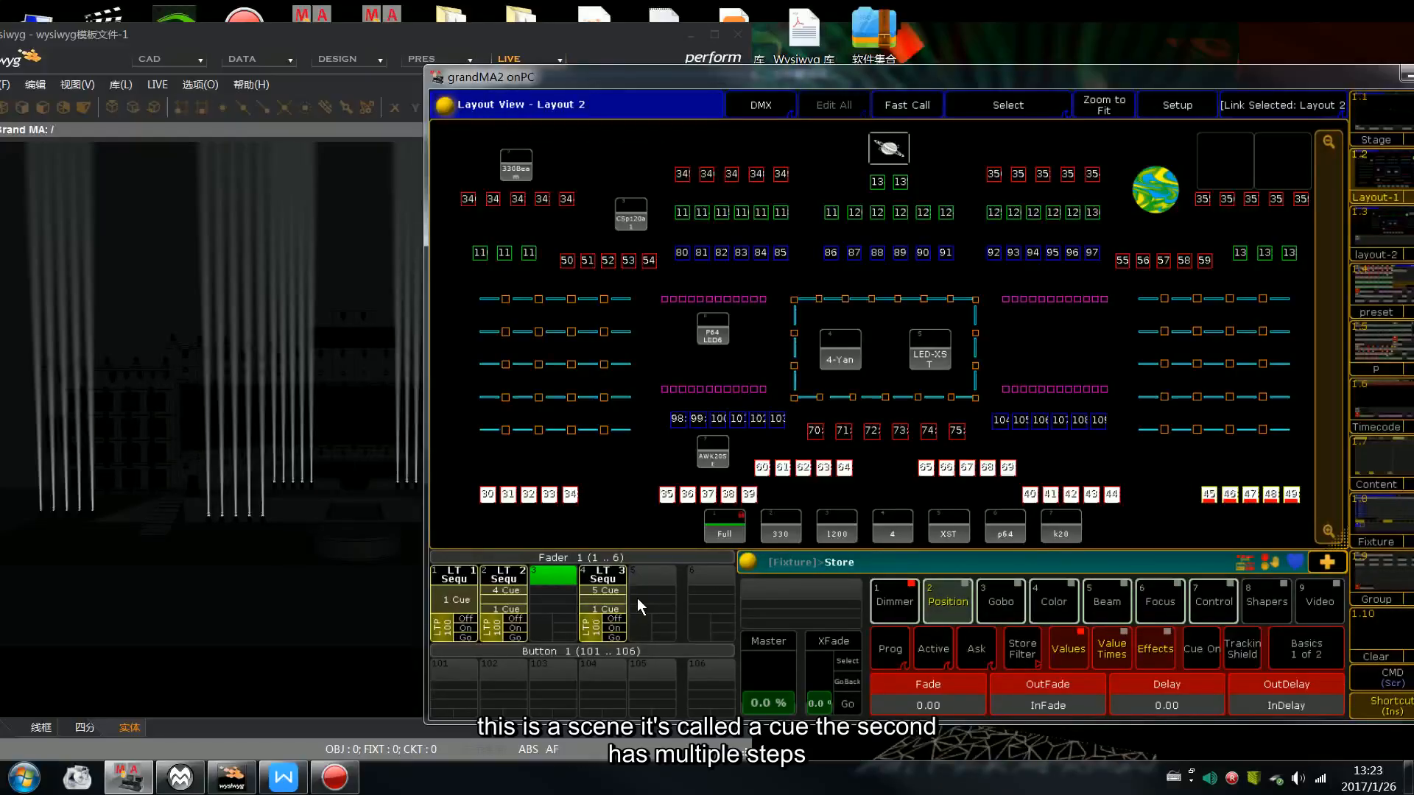
pyautogui.click(612, 600)
pyautogui.press('c')
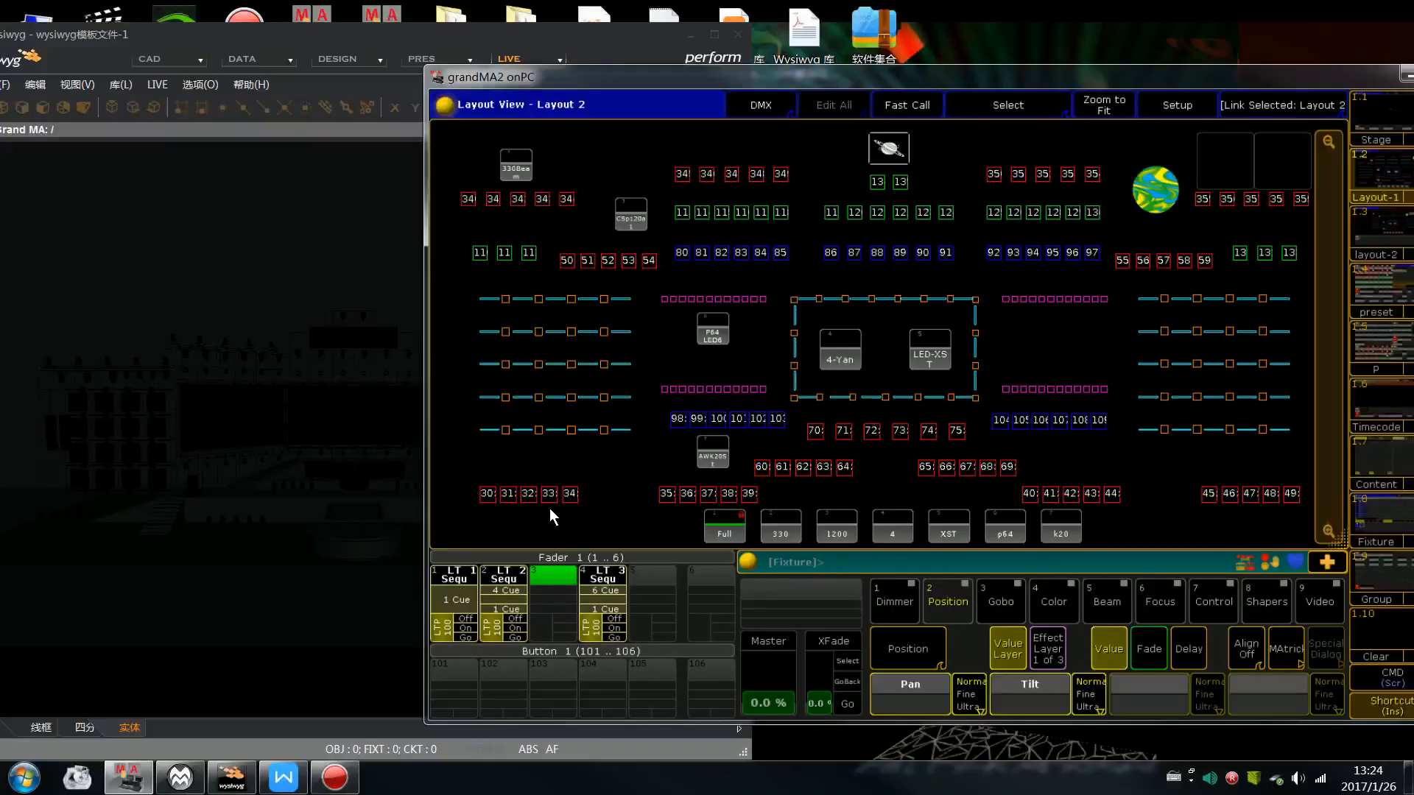
# Play the single cue on fader executor 1 and reposition the grandMA2 window to expose more of the wysiwyg preview
pyautogui.click(465, 637)
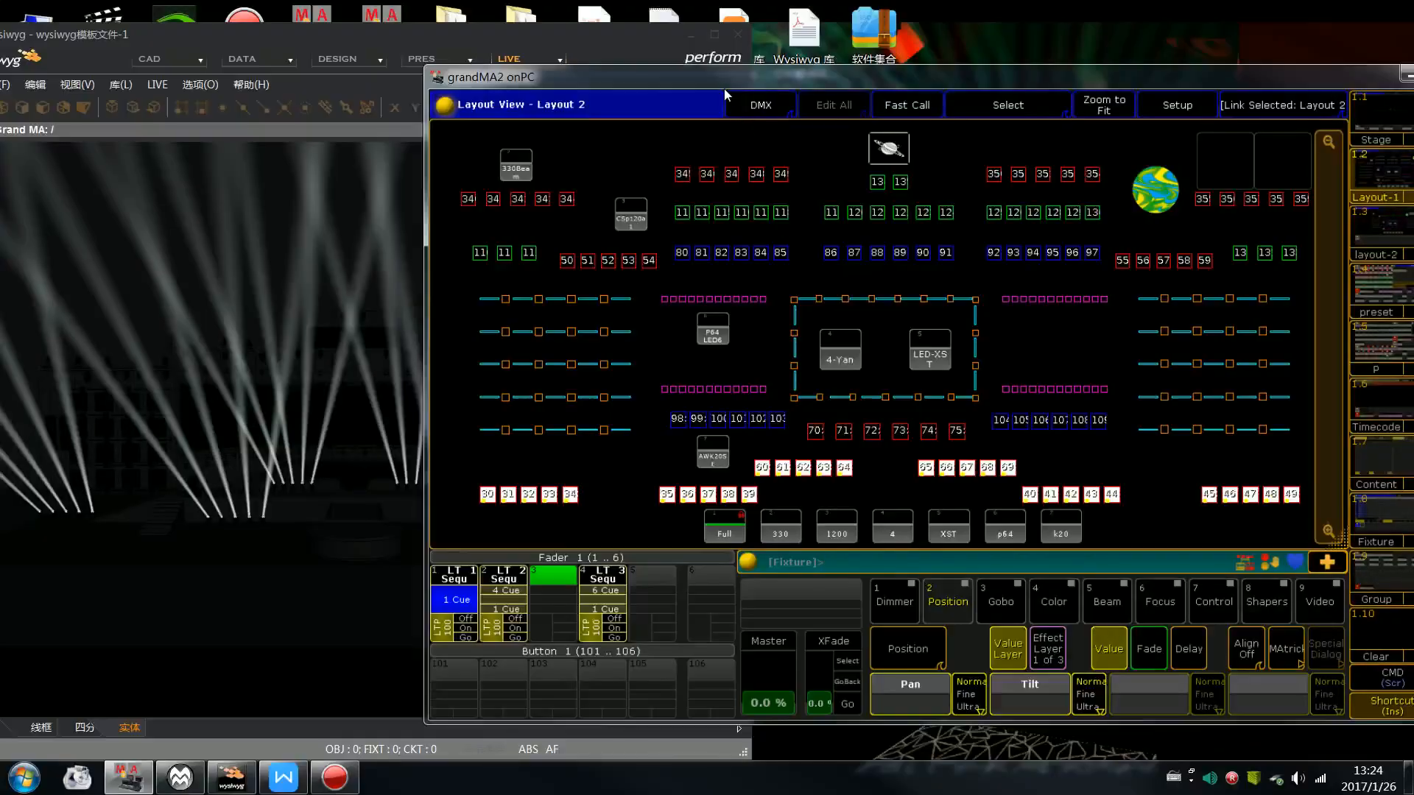
pyautogui.moveTo(728, 77); pyautogui.dragTo(900, 47)
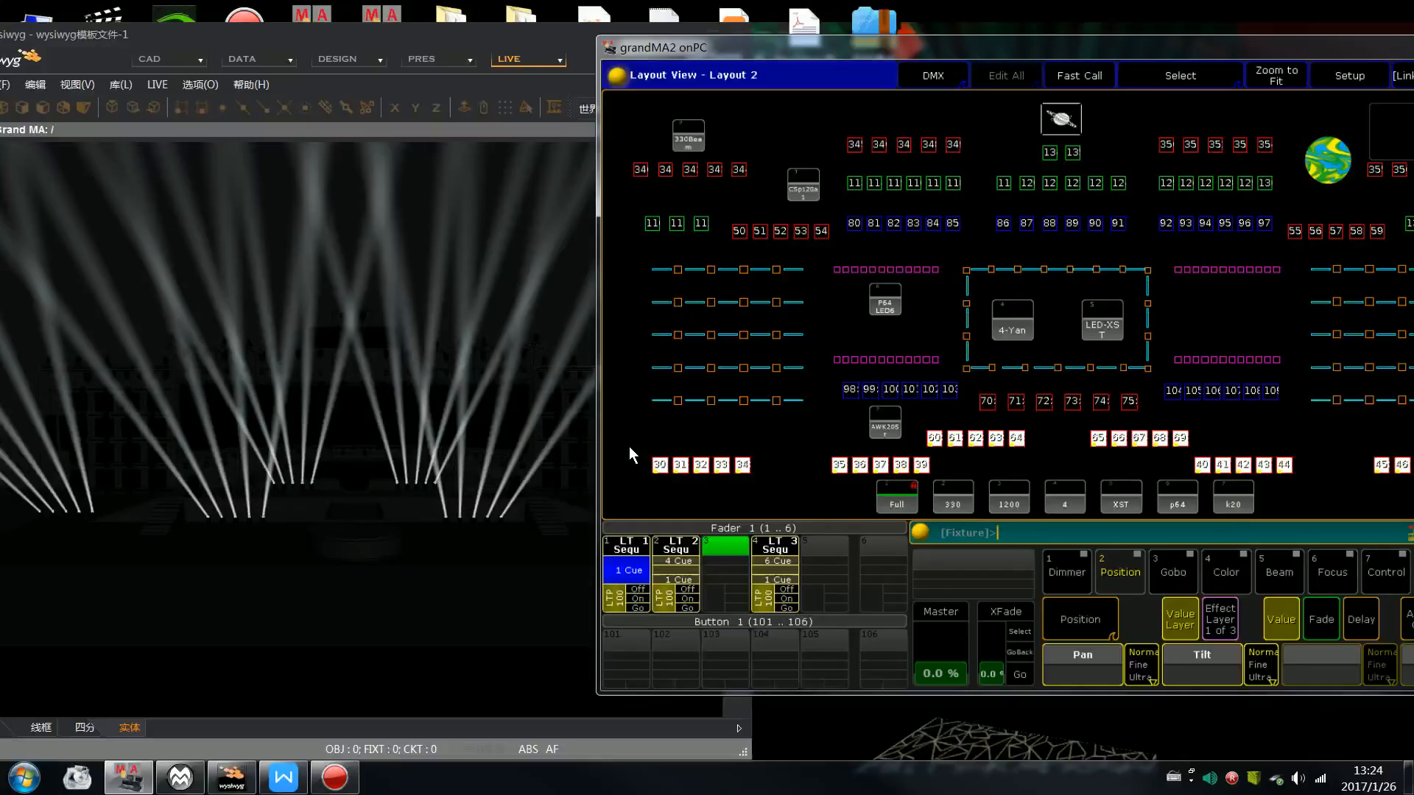
pyautogui.moveTo(879, 47); pyautogui.dragTo(810, 38)
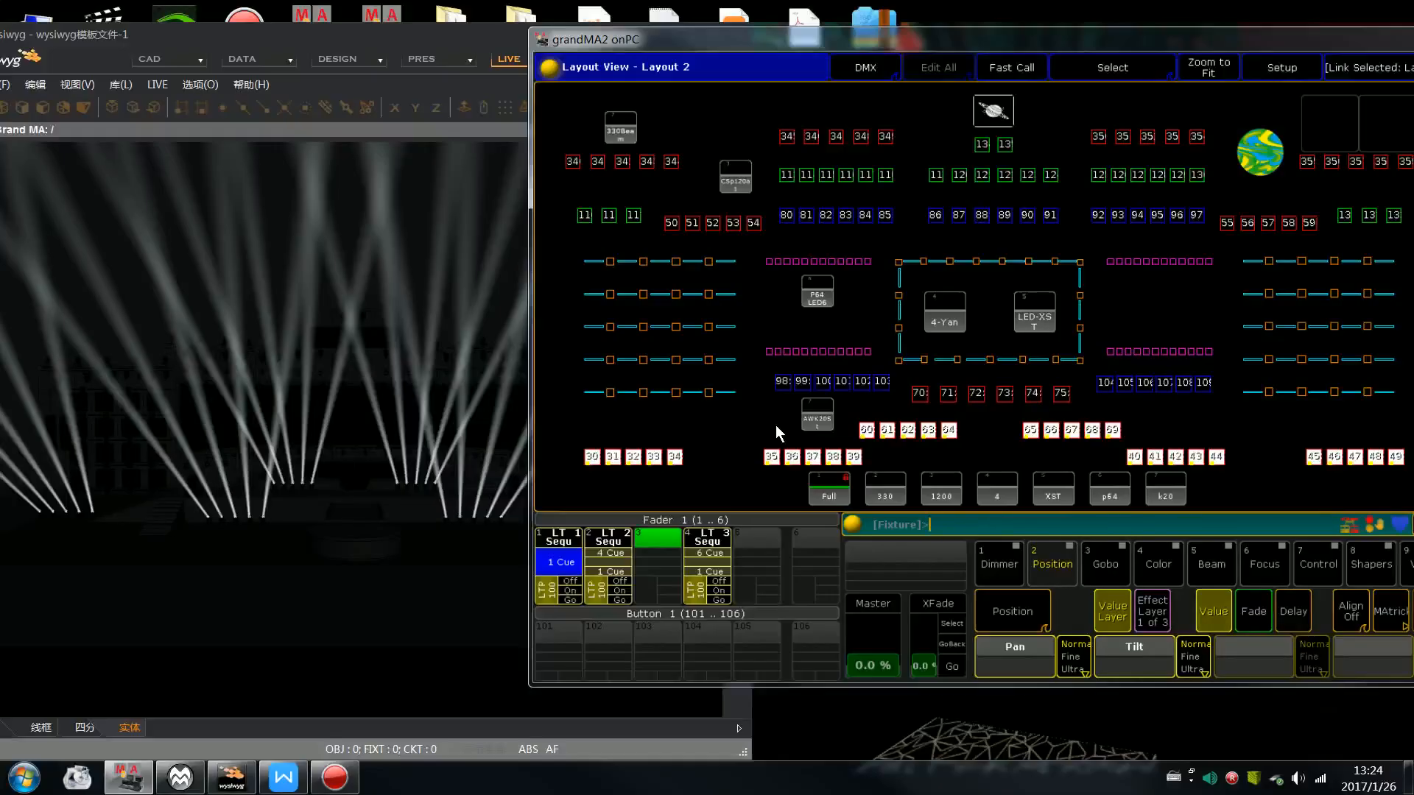
# Switch off fader executor 1, and play the sequence on fader executor 2 cue by cue through its fourth cue before switching it off
pyautogui.click(570, 581)
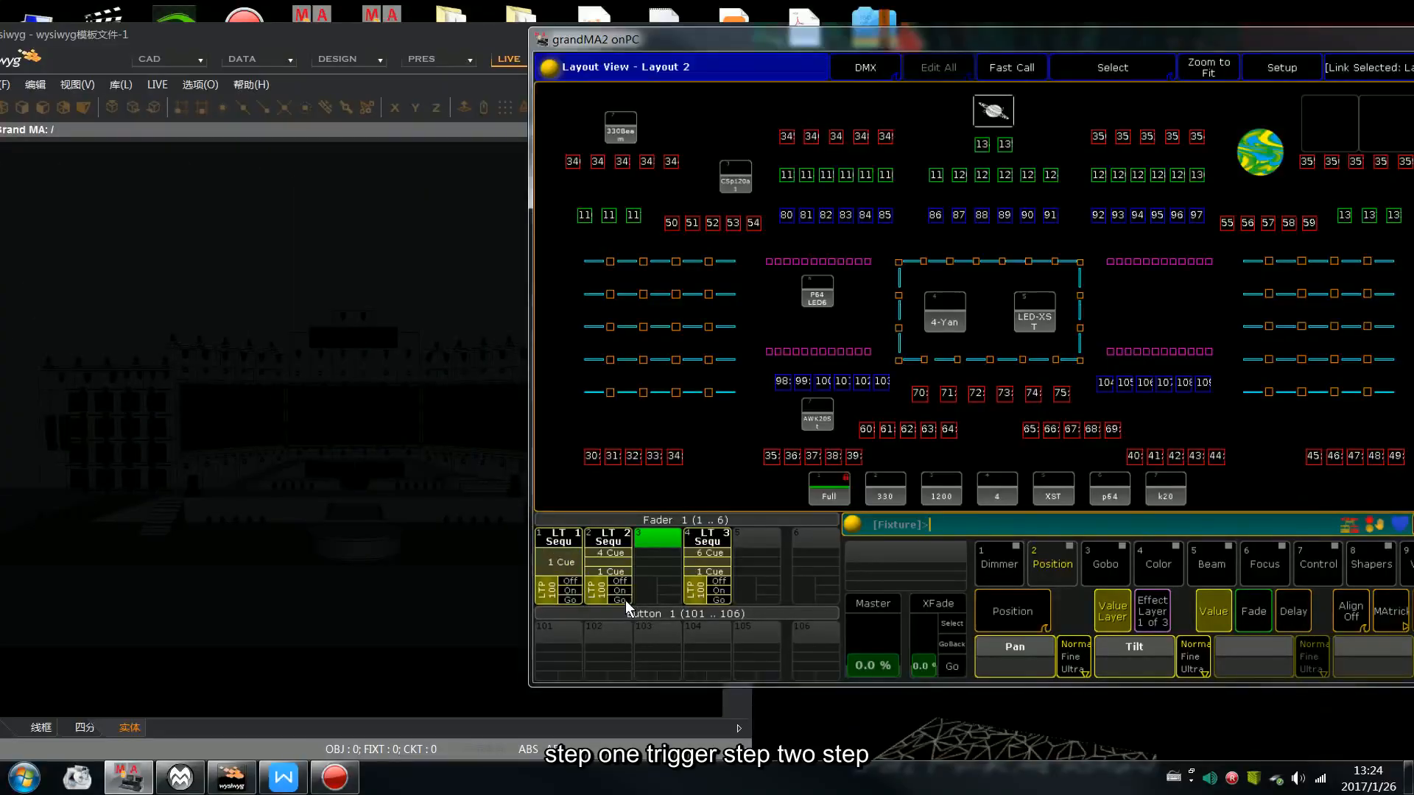
pyautogui.click(625, 599)
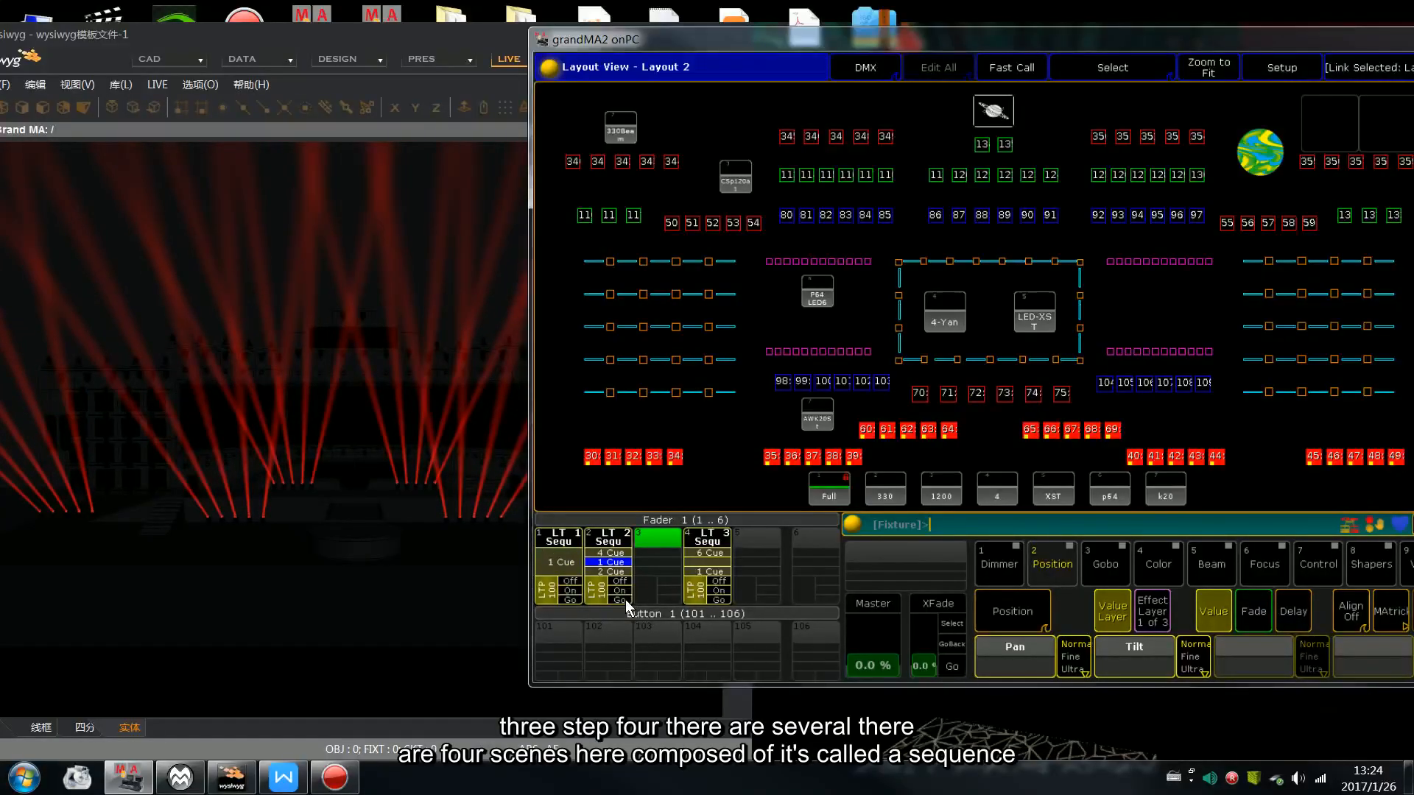
pyautogui.click(625, 600)
pyautogui.click(625, 599)
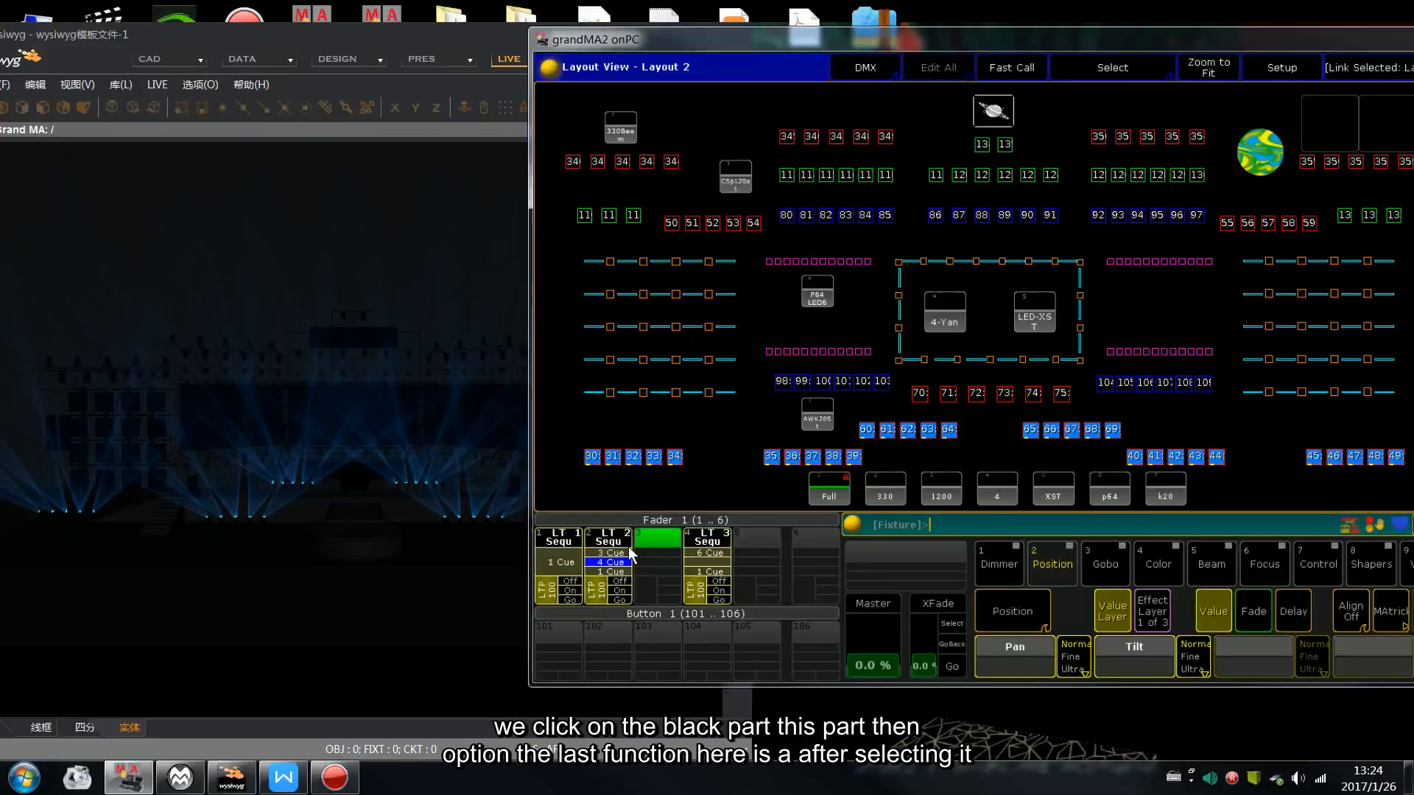
pyautogui.click(617, 594)
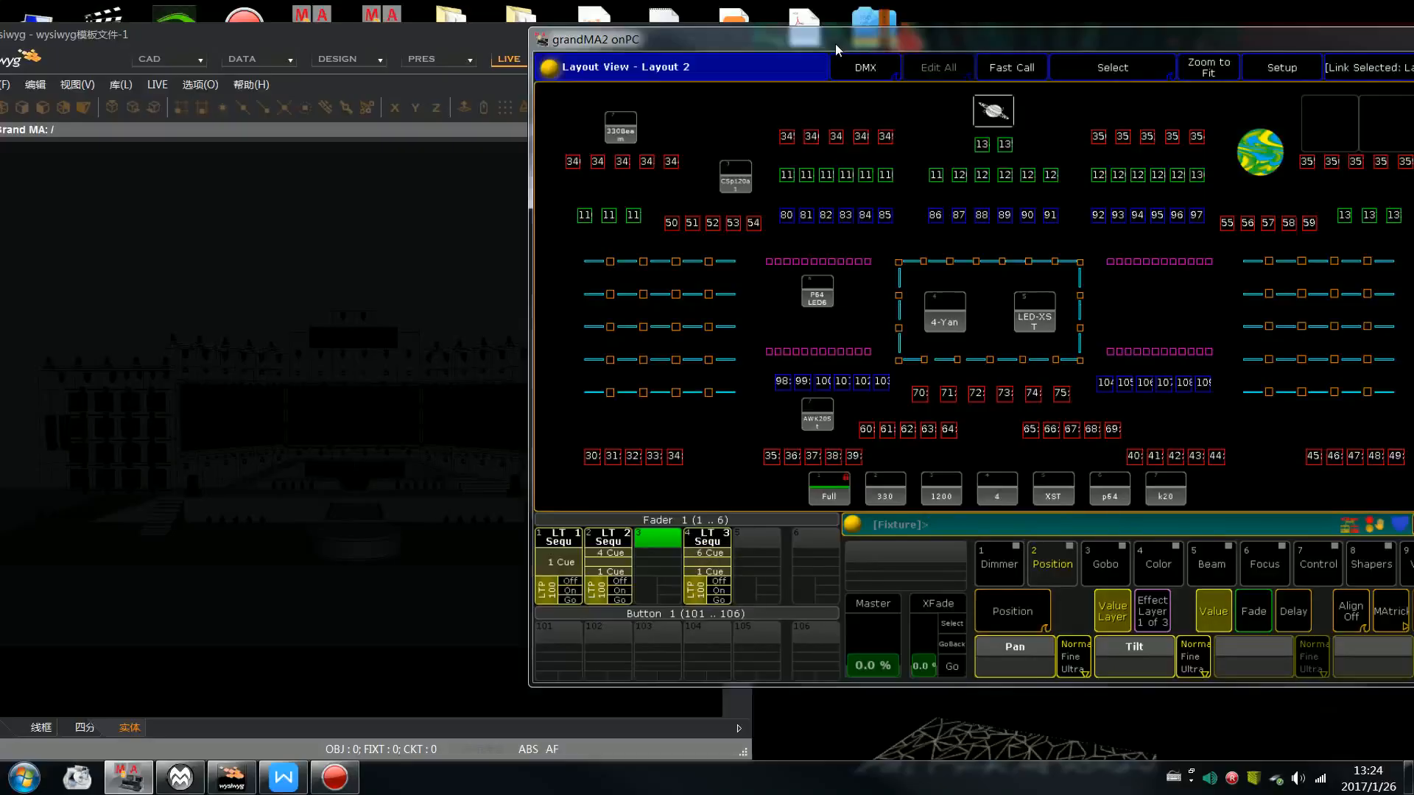
pyautogui.moveTo(835, 43); pyautogui.dragTo(695, 42)
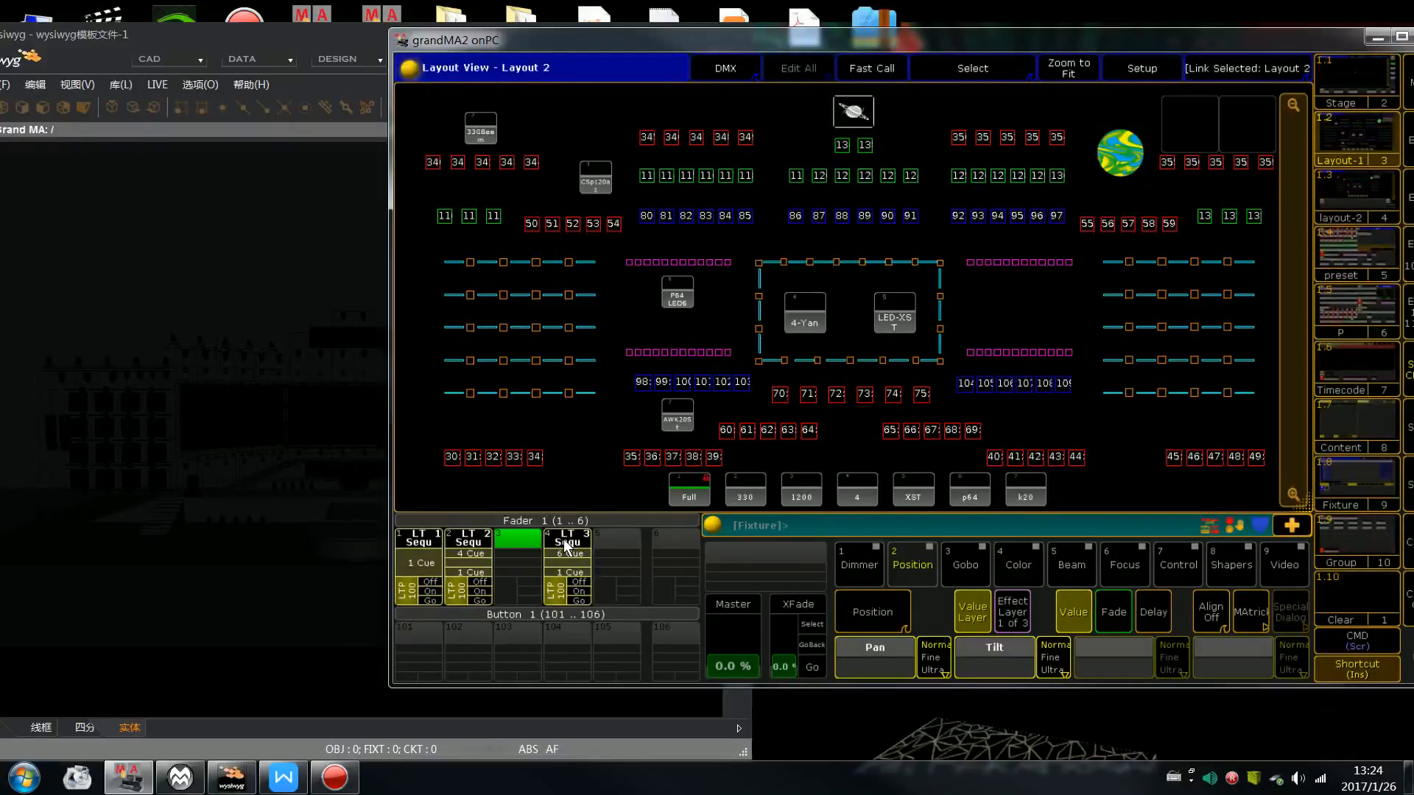
pyautogui.click(563, 539)
pyautogui.click(975, 248)
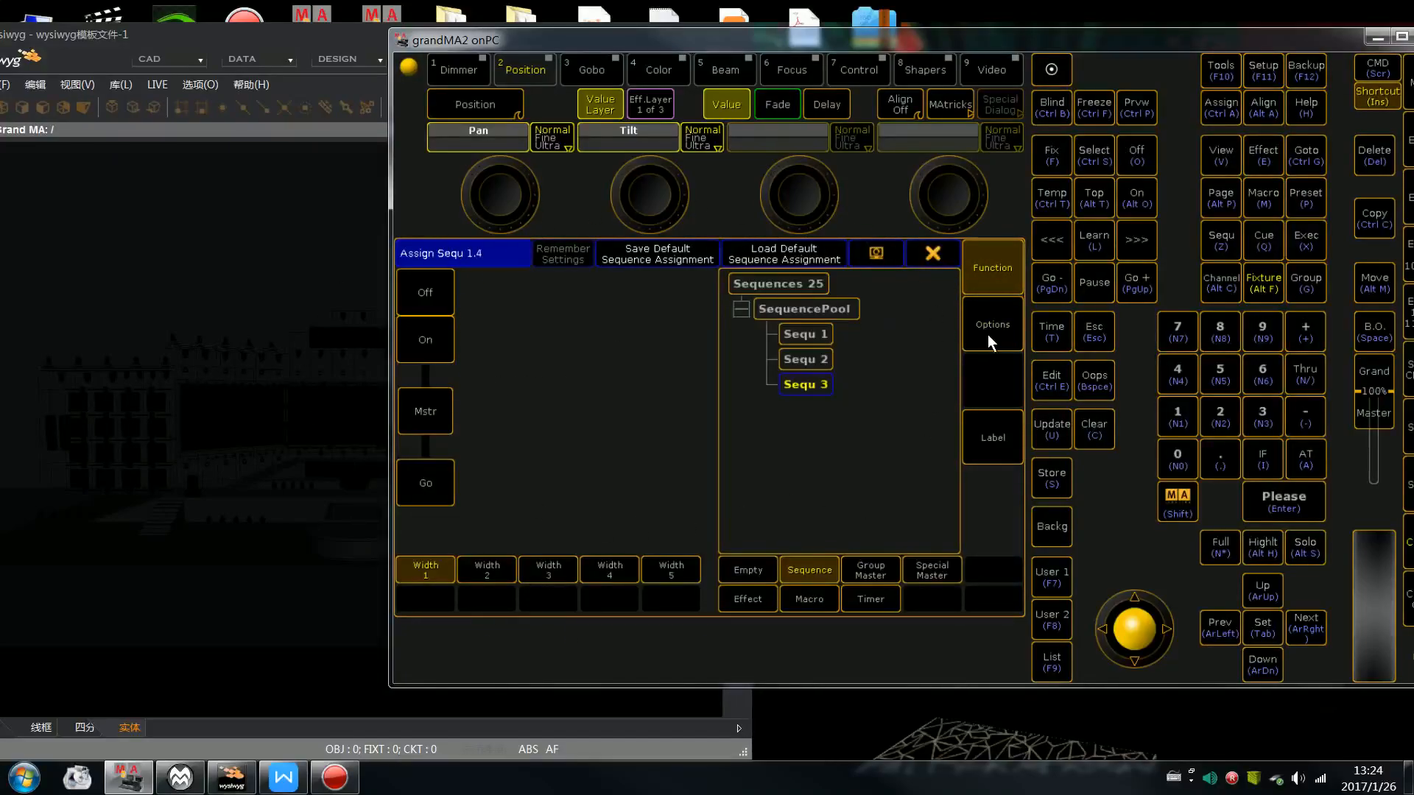
pyautogui.click(933, 254)
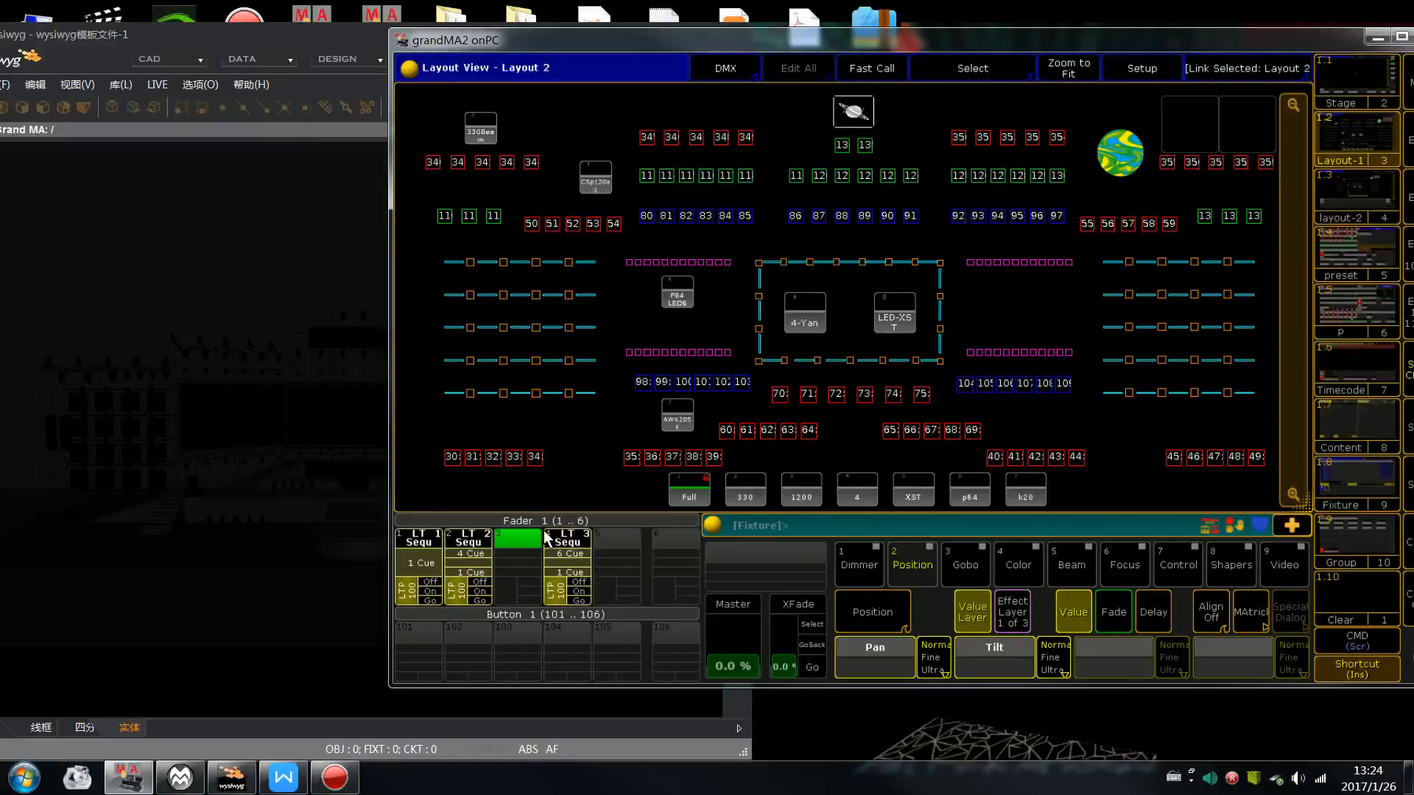
# Turn the six-cue sequence on fader executor 4 into a chase by enabling its Chaser function
pyautogui.click(569, 543)
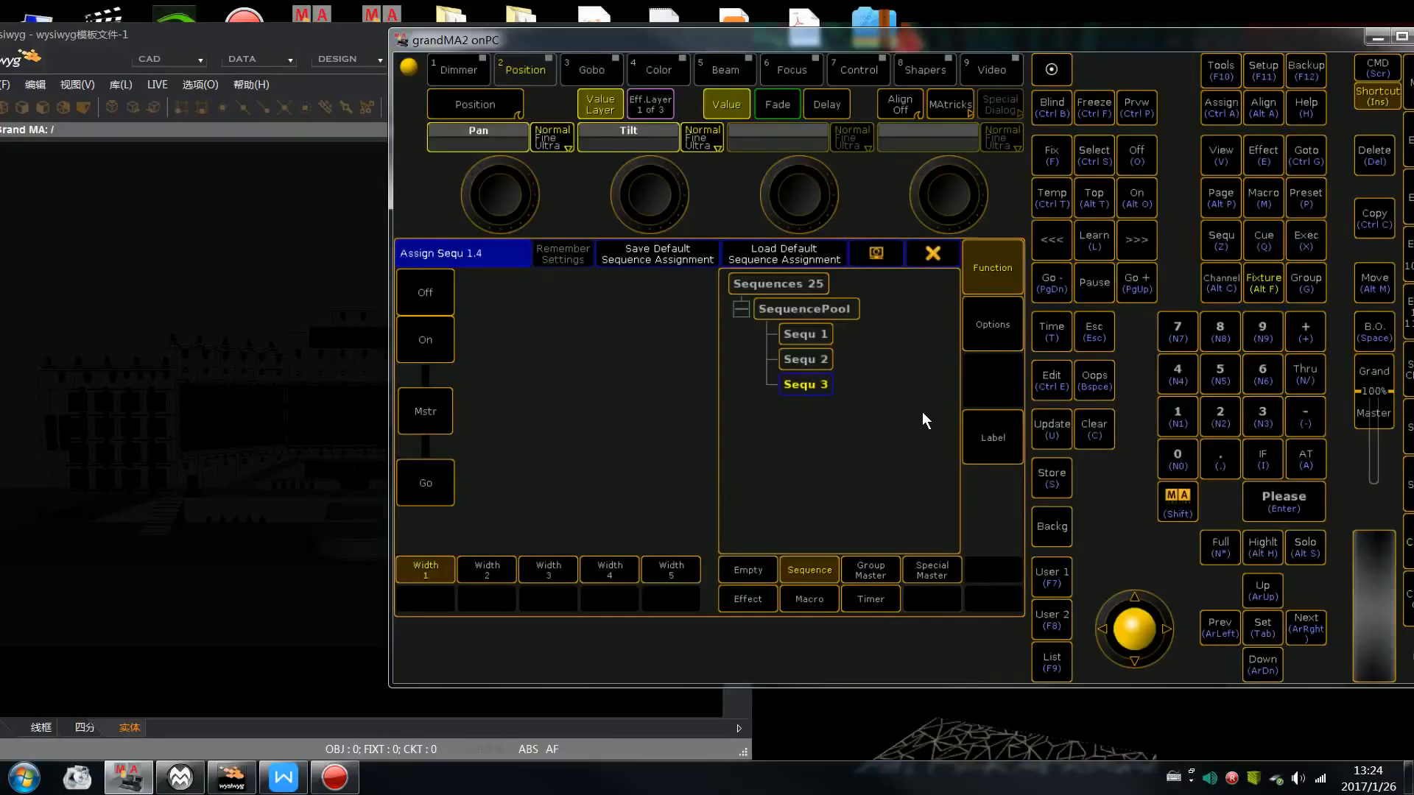
pyautogui.click(994, 328)
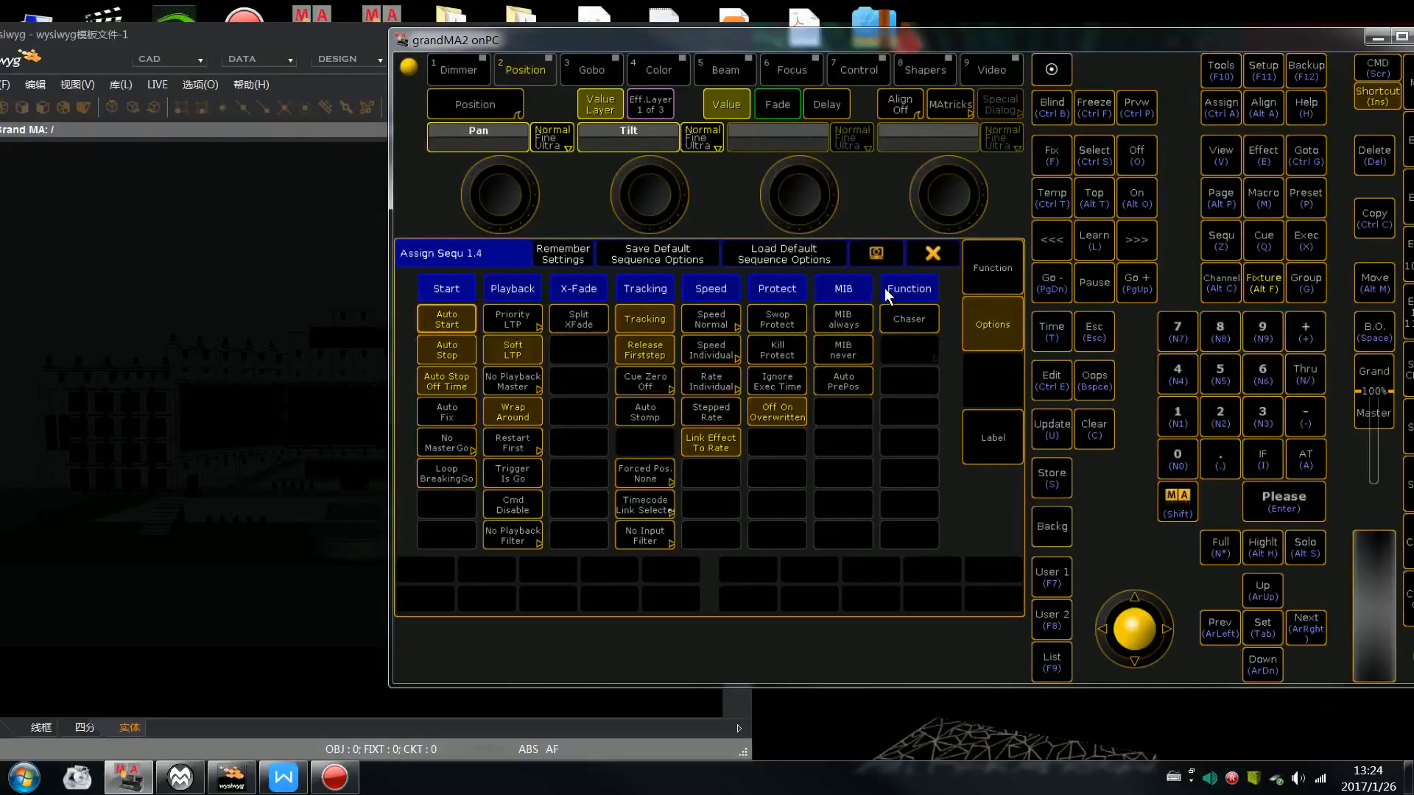
pyautogui.click(910, 318)
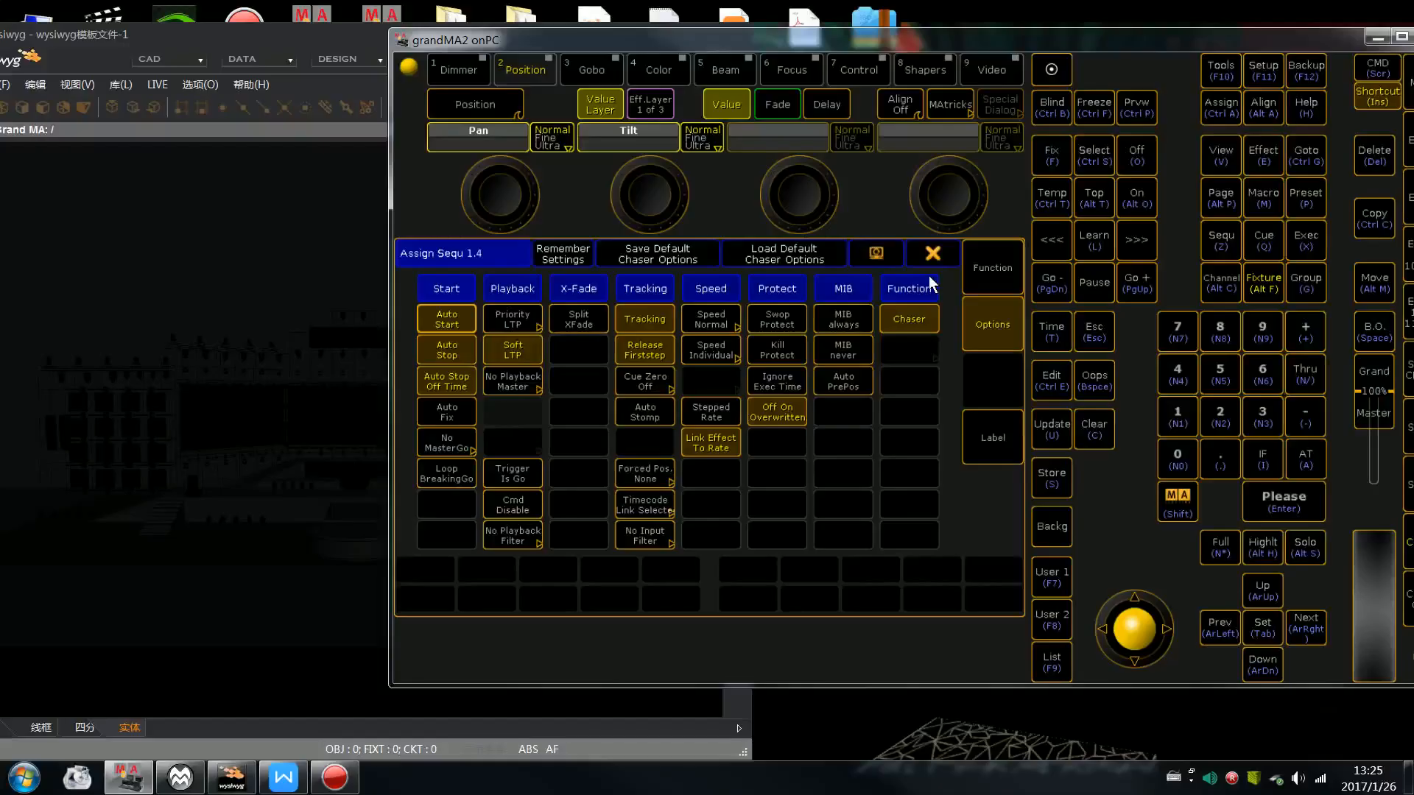
pyautogui.click(938, 252)
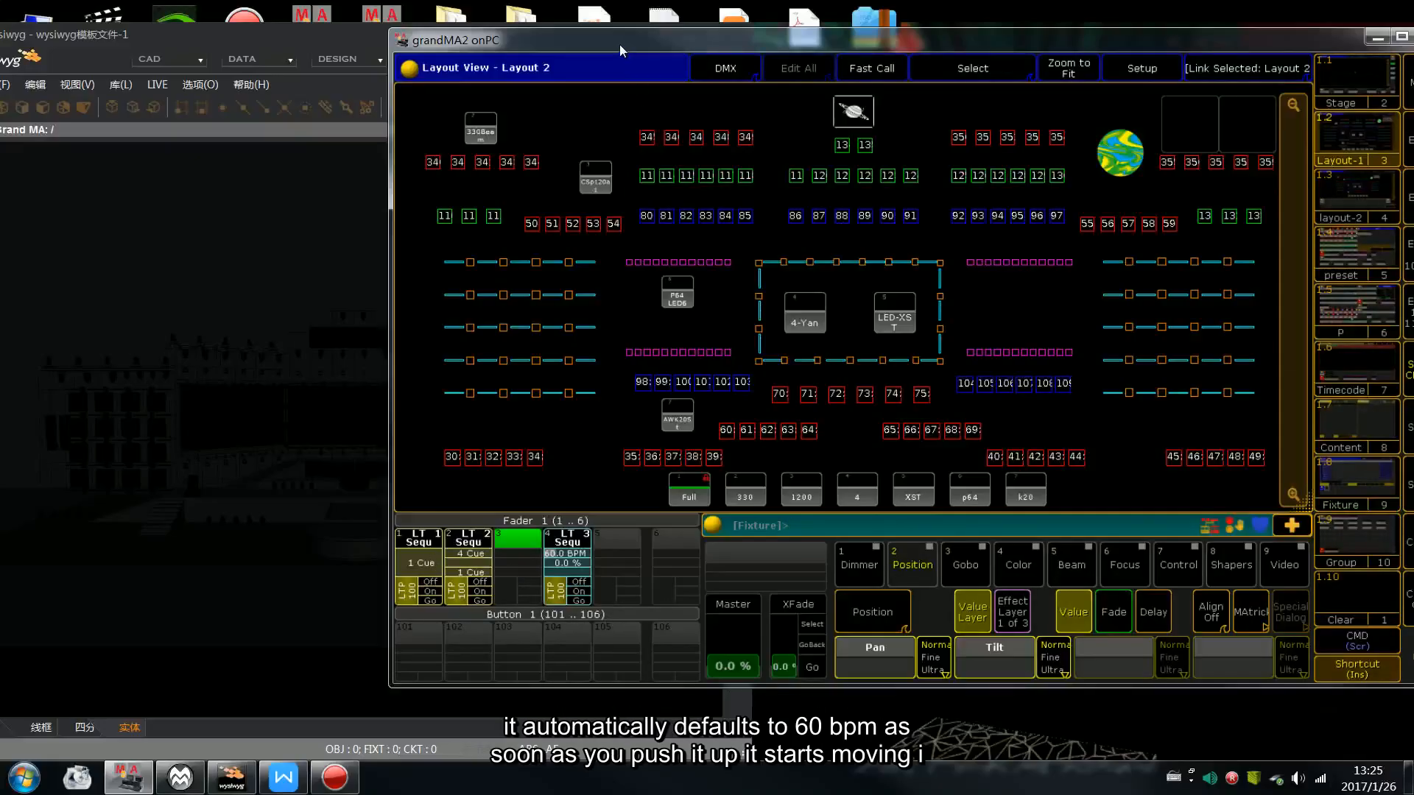
# Move the grandMA2 window aside to watch the running light of fader executor 4 in the wysiwyg preview
pyautogui.moveTo(620, 44); pyautogui.dragTo(799, 60)
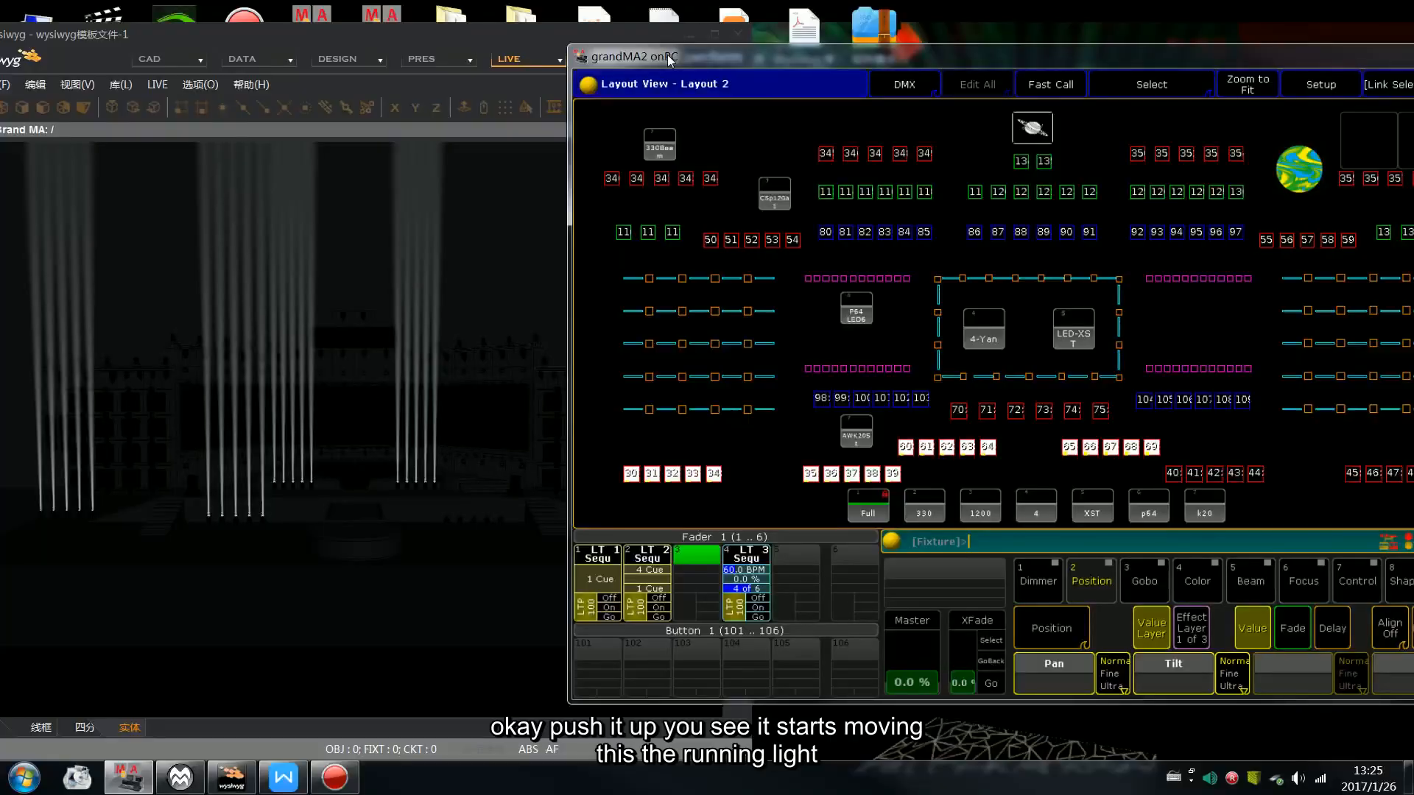
pyautogui.moveTo(670, 58)
pyautogui.mouseDown()
pyautogui.moveTo(796, 65)
pyautogui.moveTo(685, 59)
pyautogui.mouseUp()
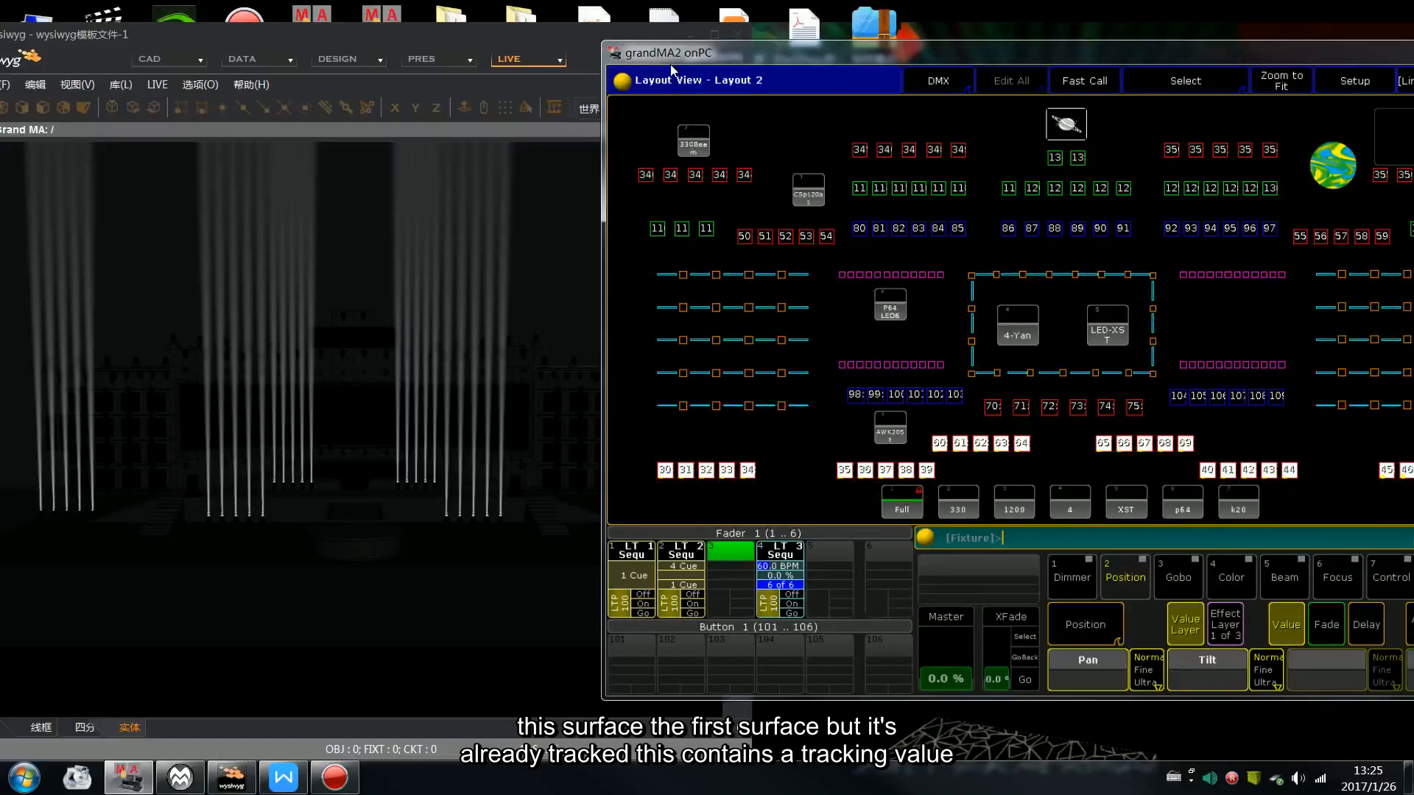
# Turn off Tracking for the chase on fader executor 4, and move the window aside to watch the chase in the preview
pyautogui.moveTo(671, 65); pyautogui.dragTo(576, 60)
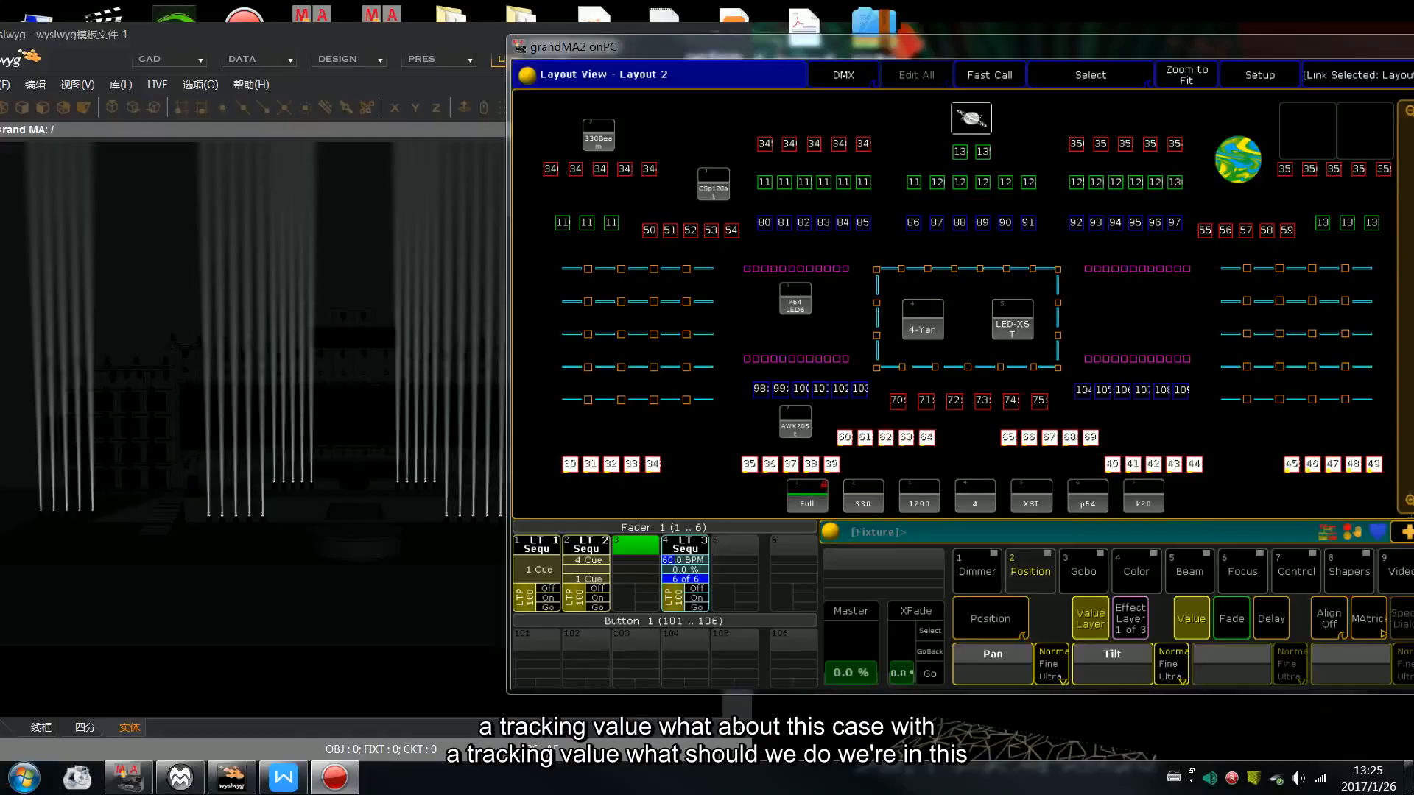
pyautogui.moveTo(1030, 50); pyautogui.dragTo(947, 49)
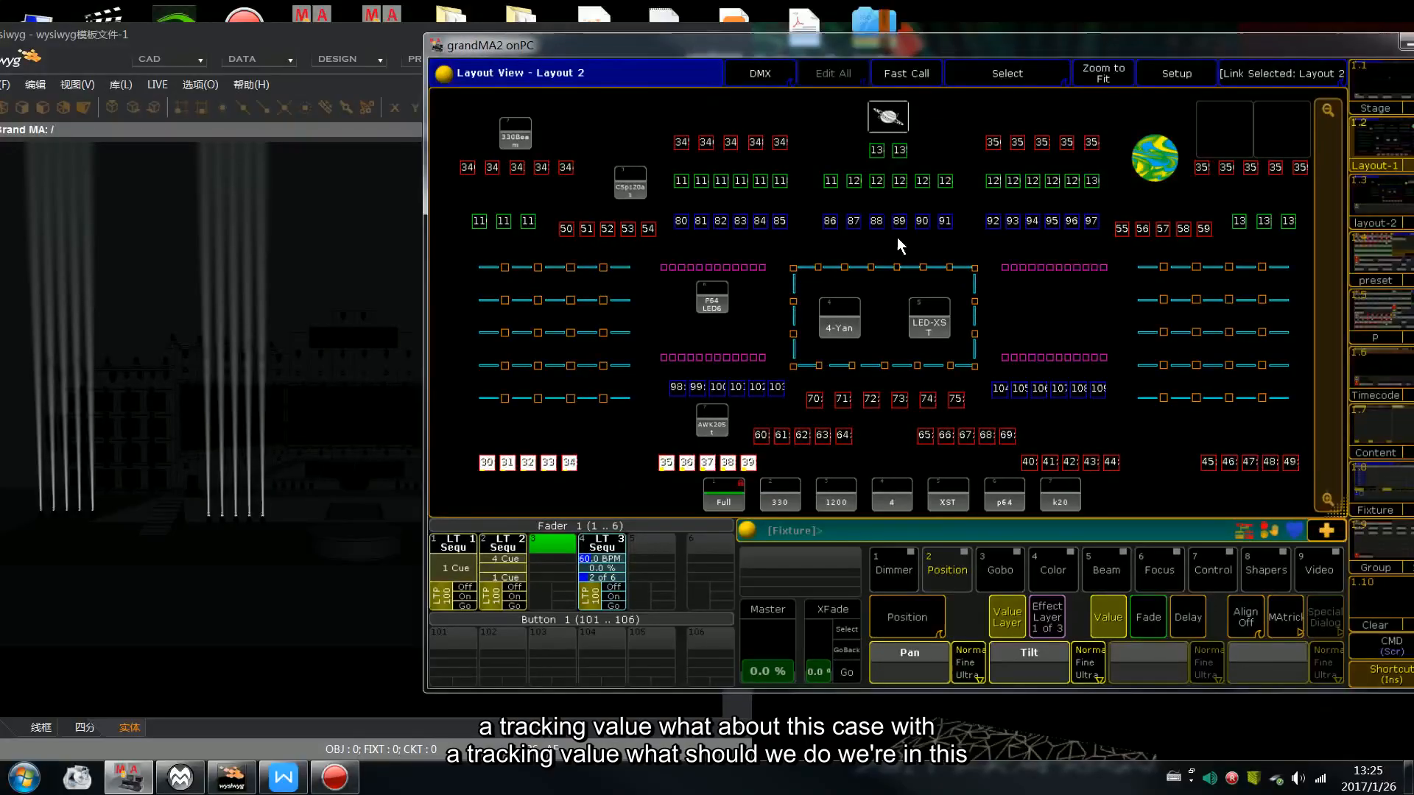
pyautogui.click(603, 553)
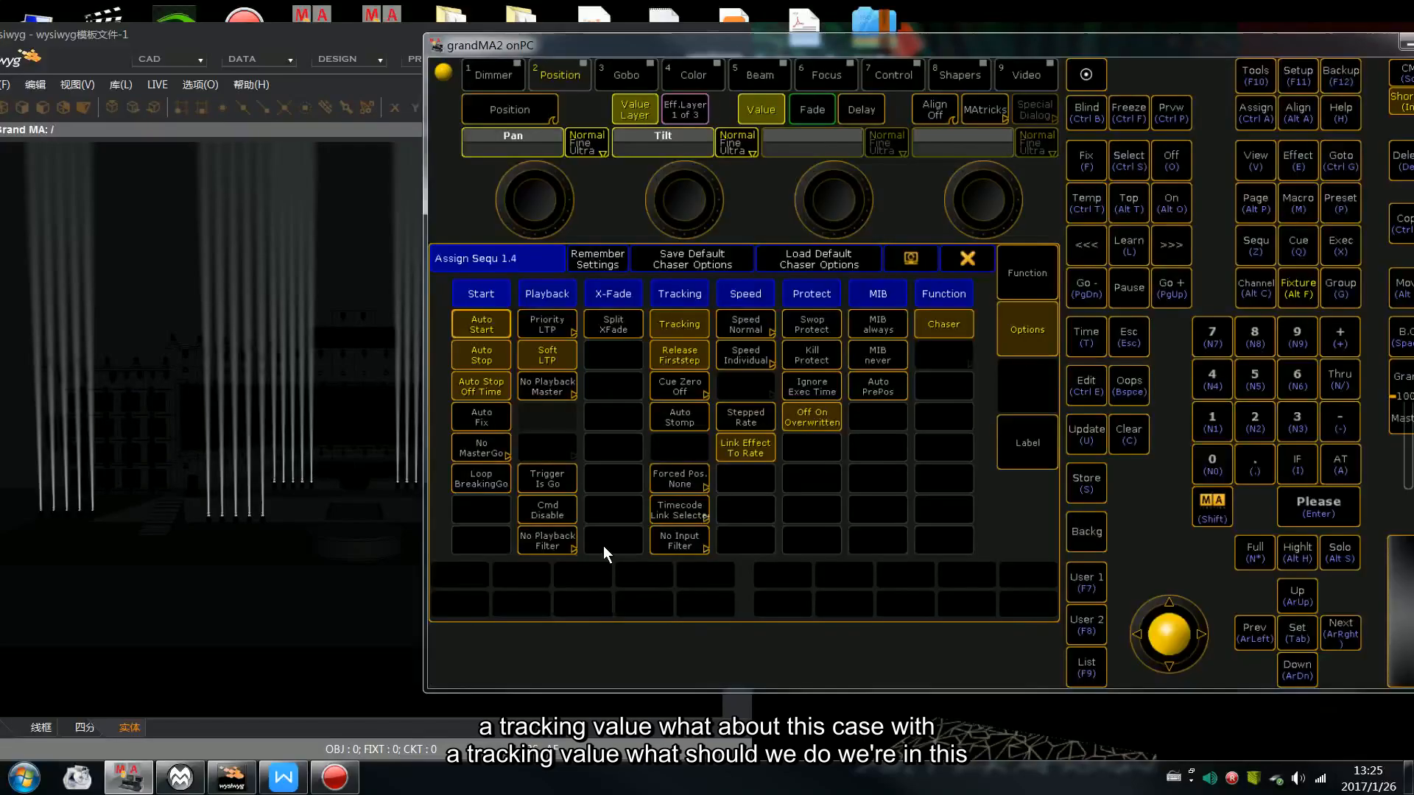
pyautogui.click(673, 325)
pyautogui.click(967, 258)
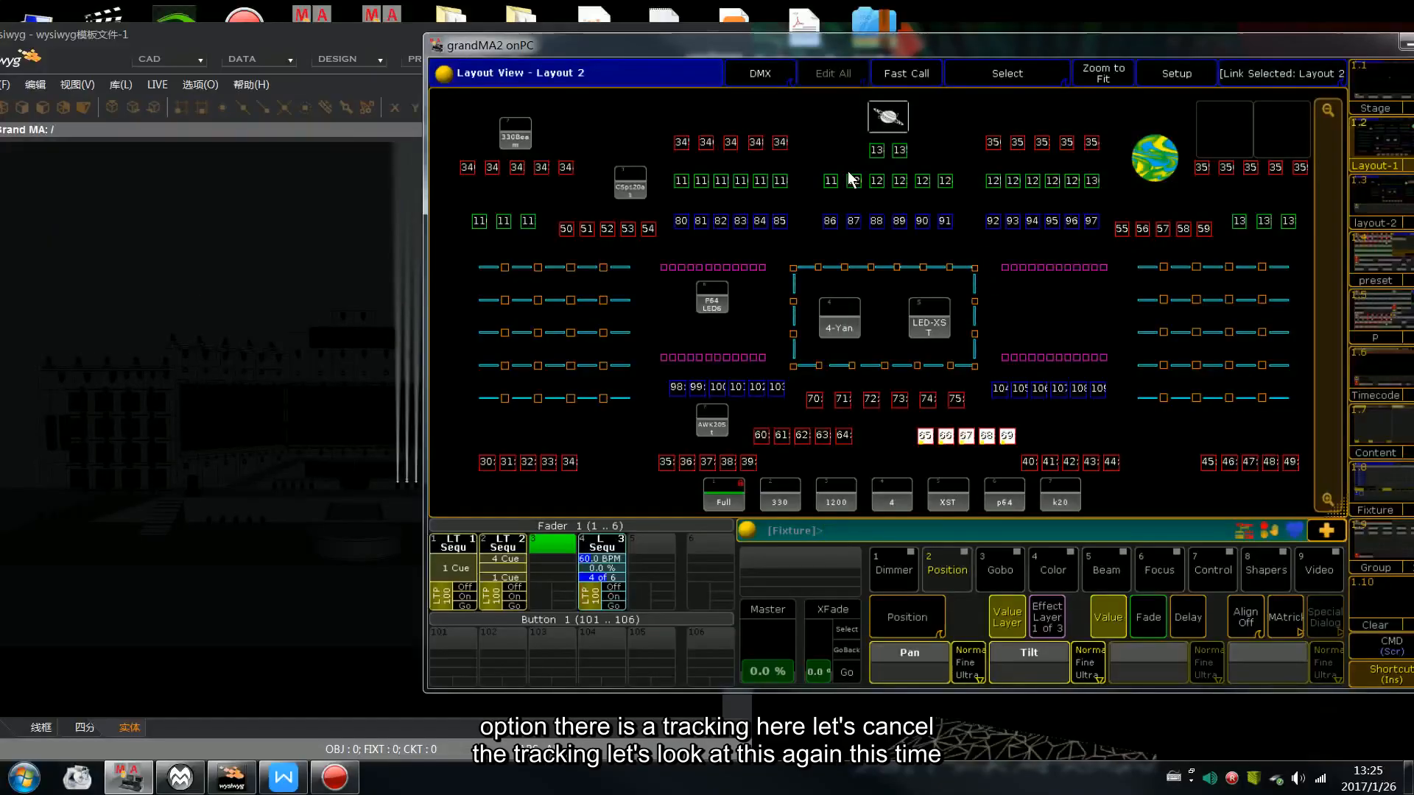
pyautogui.moveTo(780, 45); pyautogui.dragTo(1067, 65)
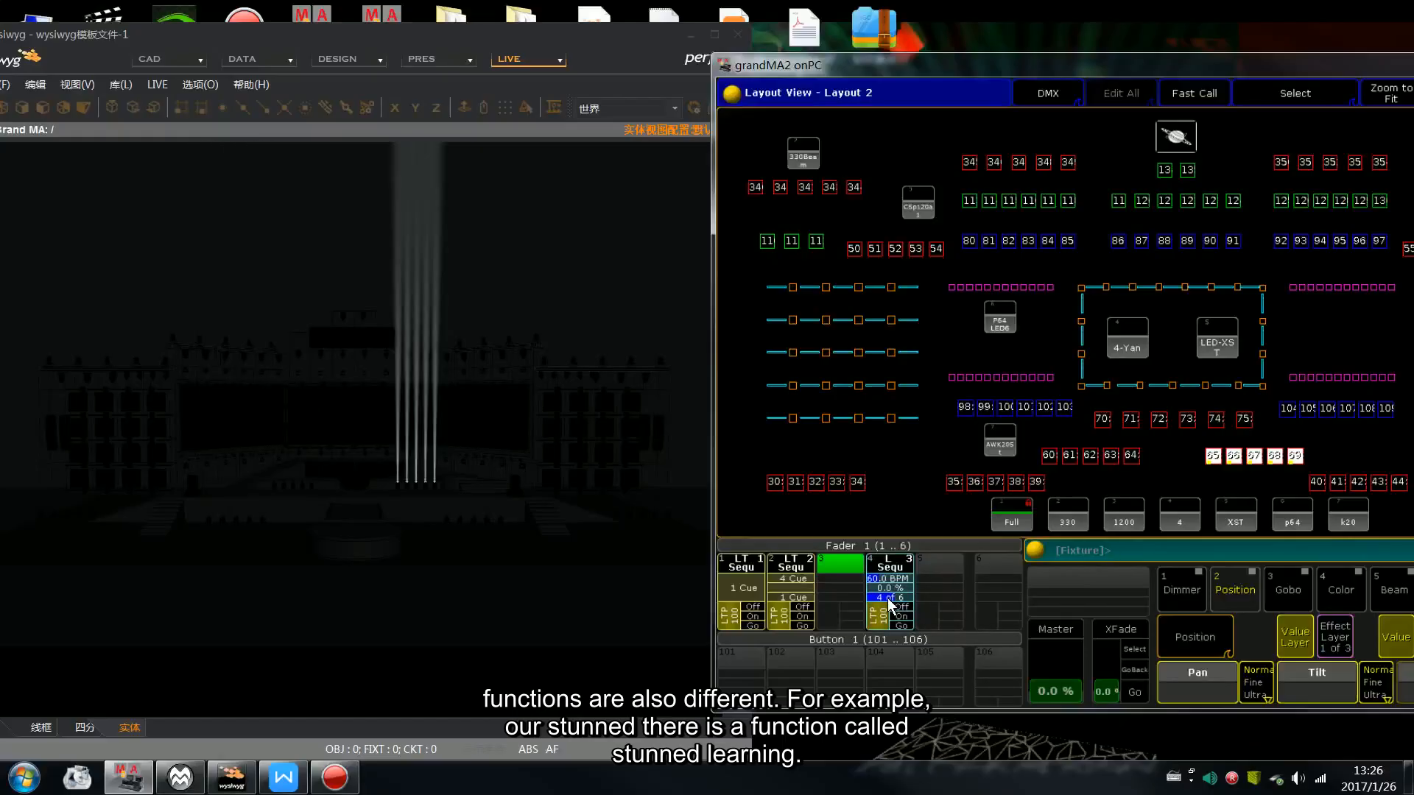
# Try to set the speed of the chase on fader executor 4 with the Learn command from the Command Overlay, and cancel the command
pyautogui.moveTo(1197, 65); pyautogui.dragTo(800, 47)
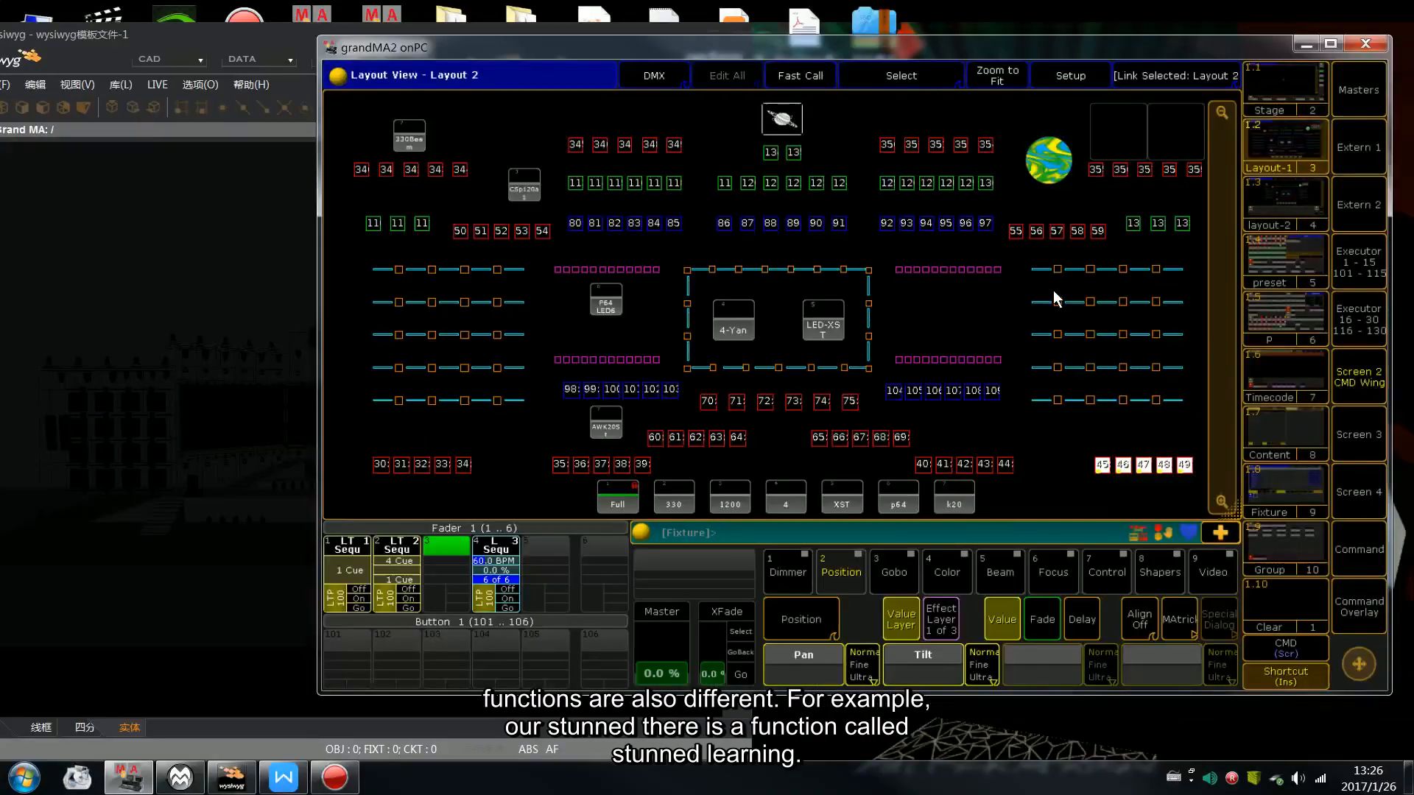
pyautogui.click(1358, 606)
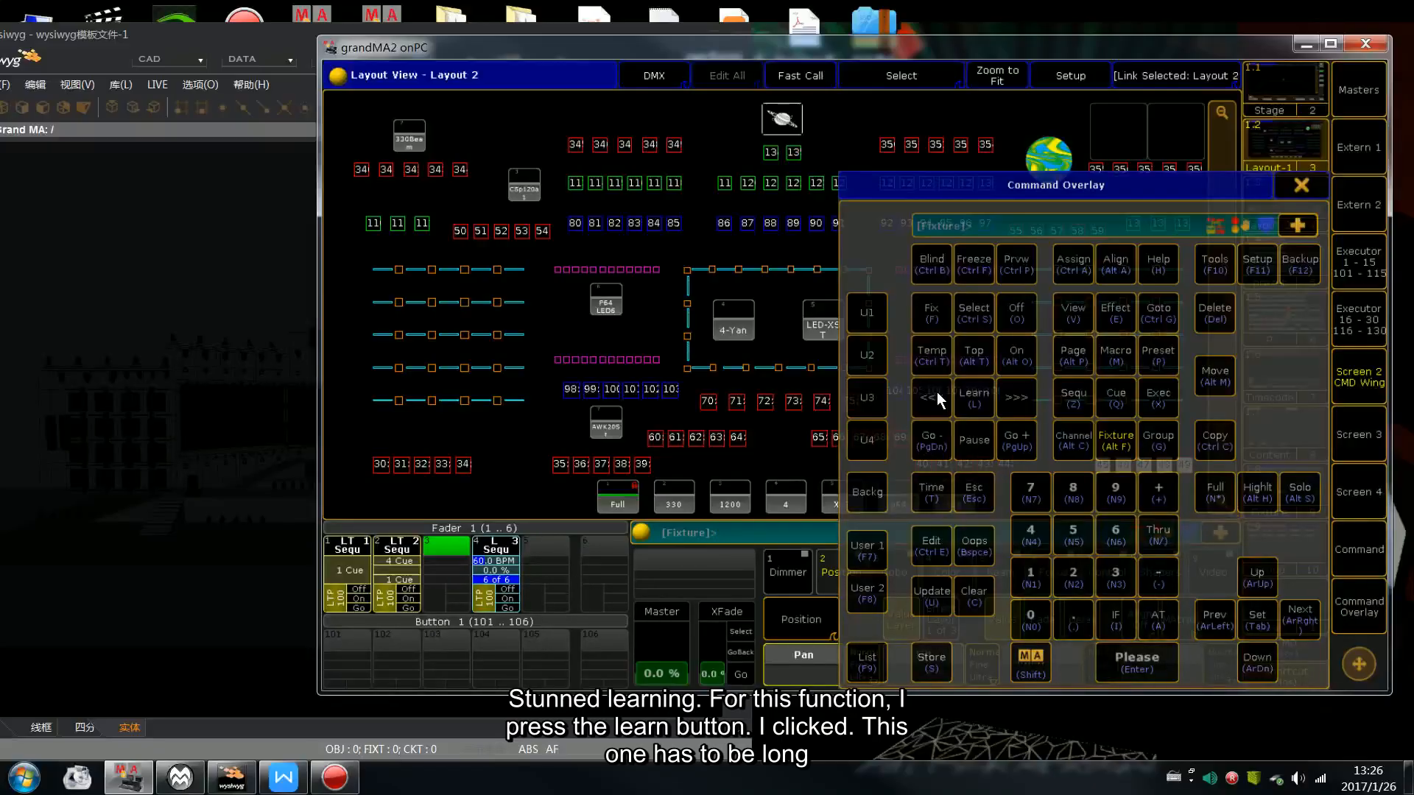
pyautogui.click(966, 399)
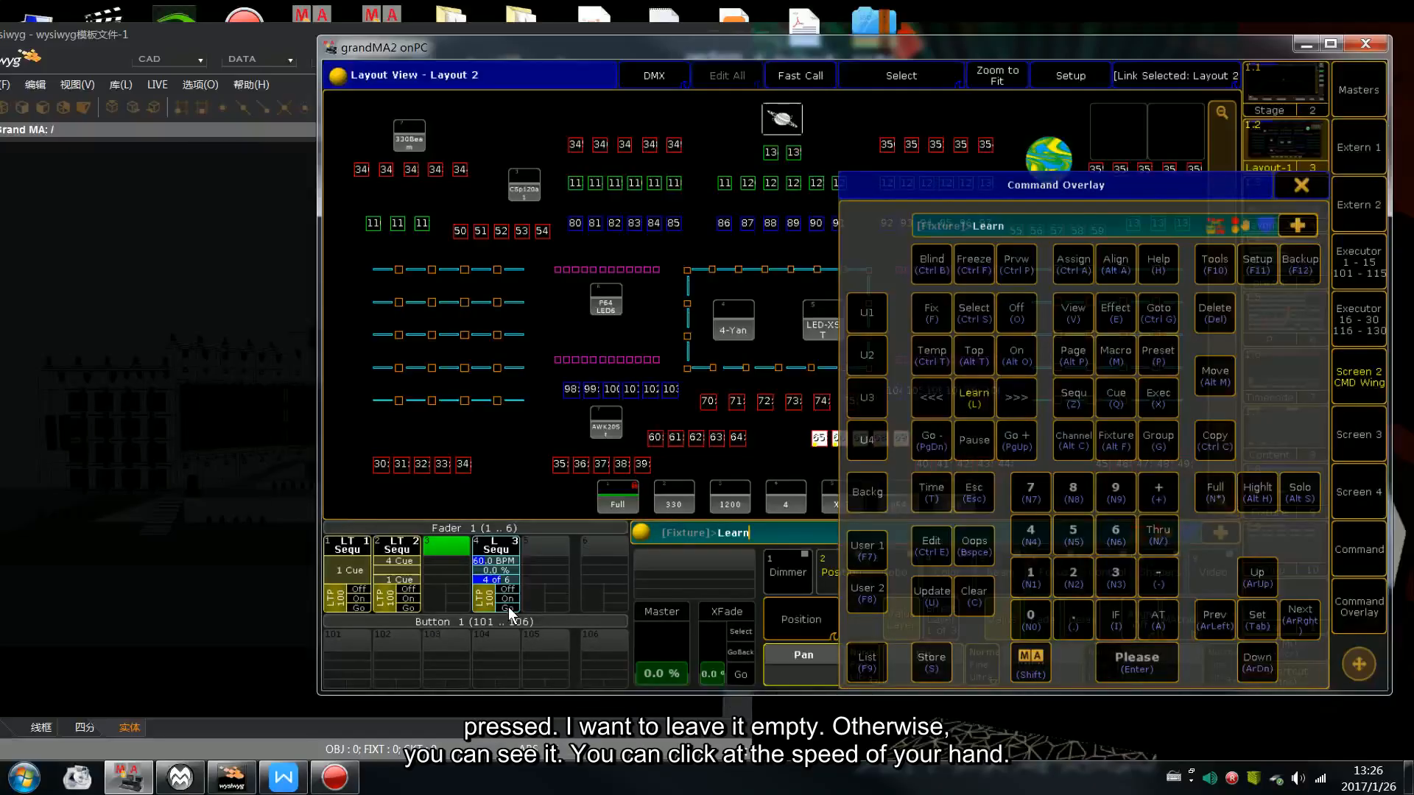
pyautogui.click(1301, 186)
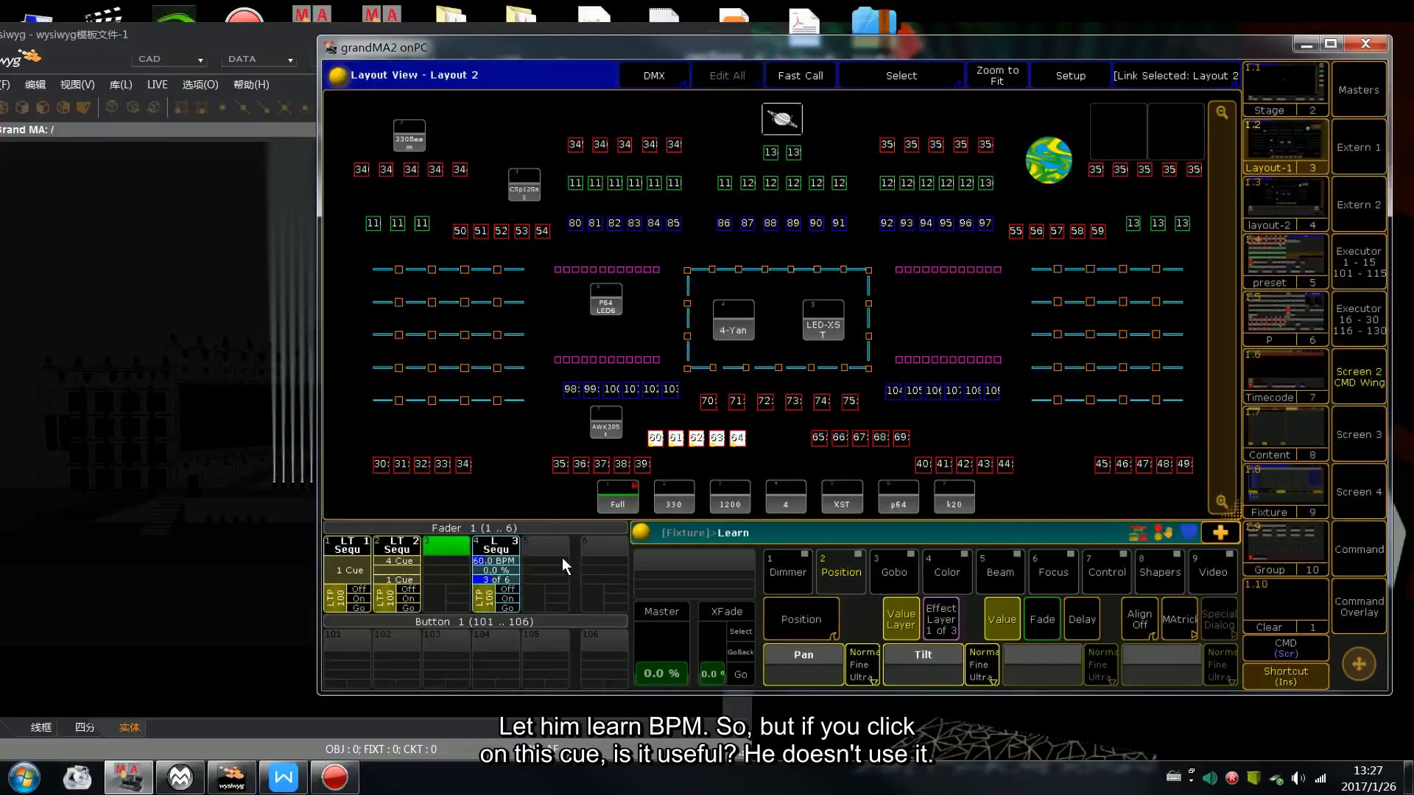
pyautogui.press('Escape')
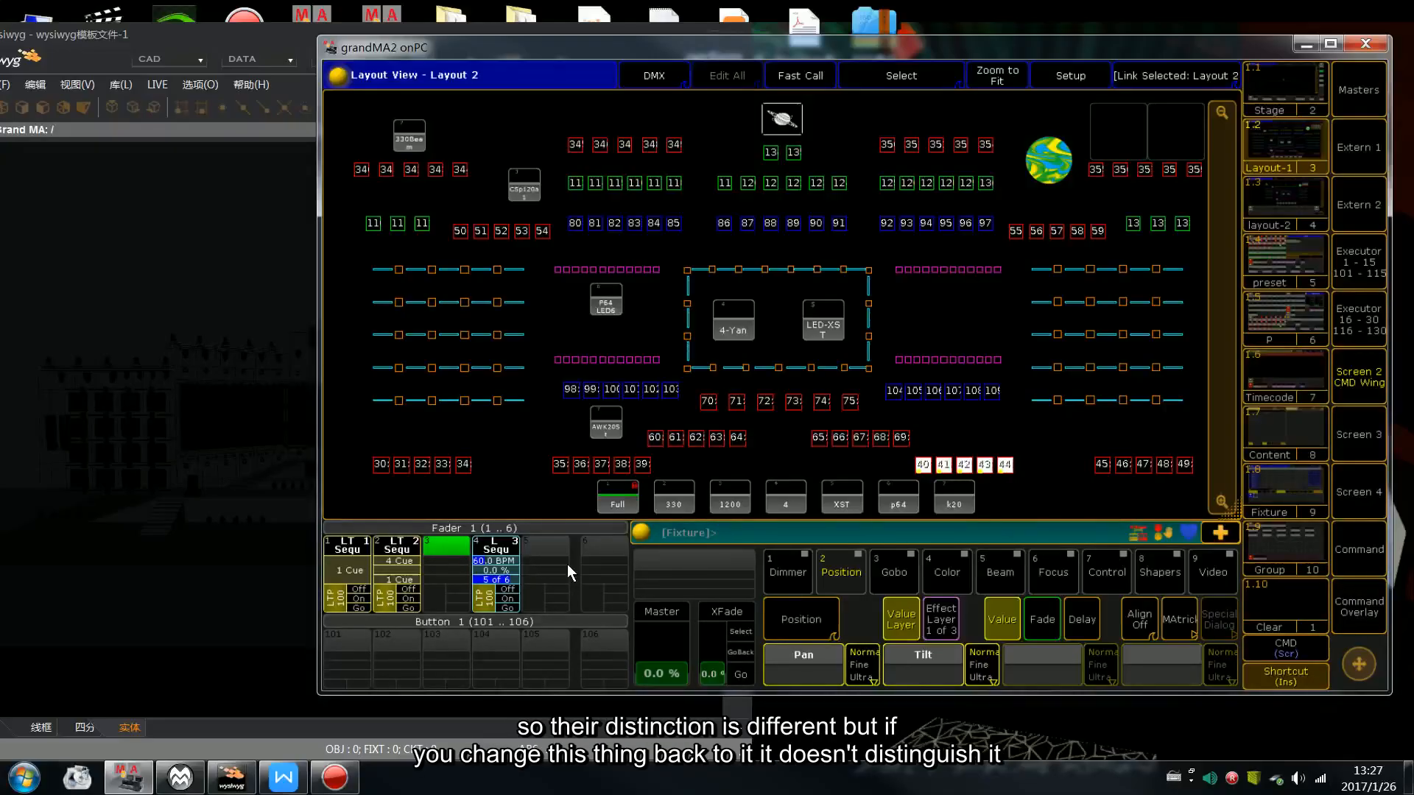
# Turn off the Chaser function of fader executor 4 so it plays as a manually triggered sequence
pyautogui.moveTo(787, 41); pyautogui.dragTo(915, 59)
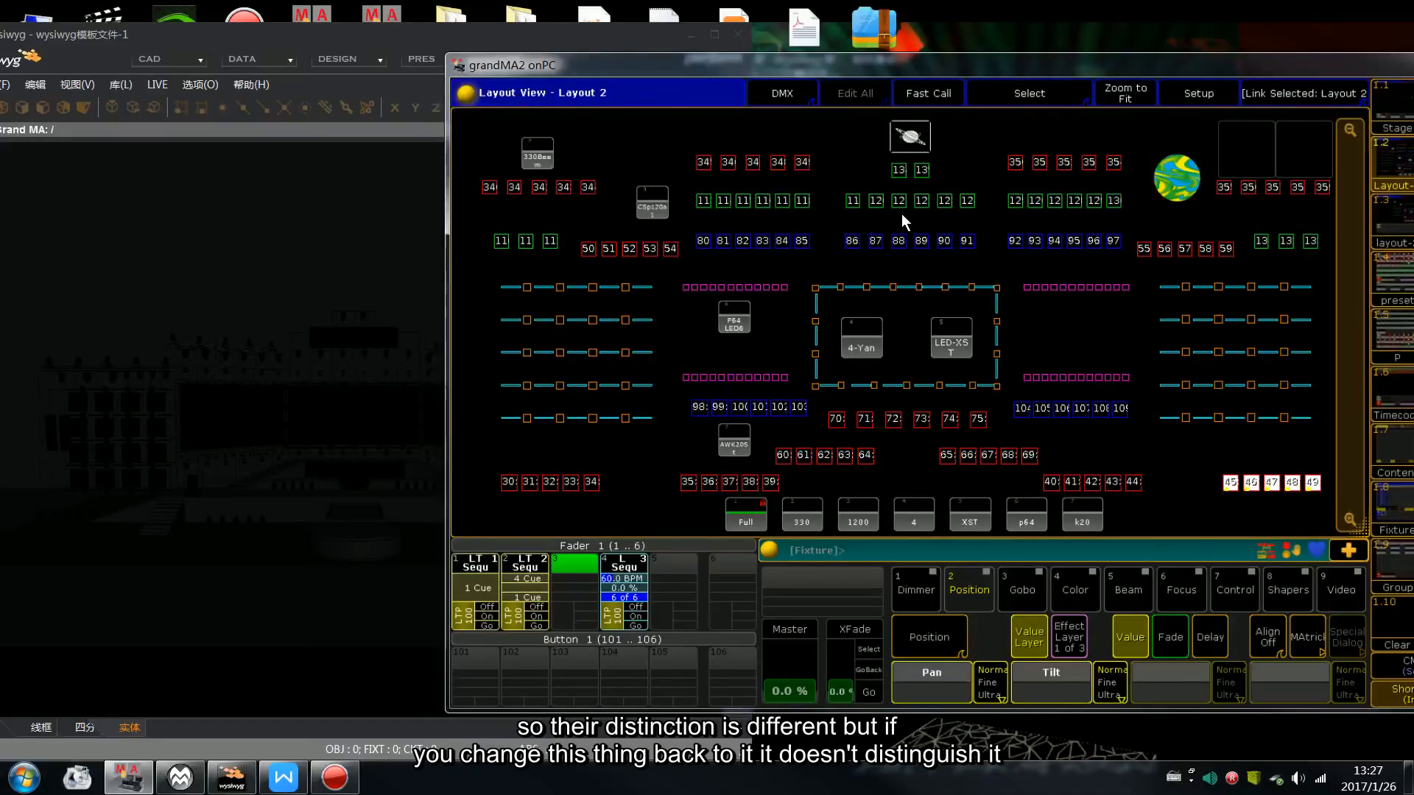
pyautogui.click(625, 561)
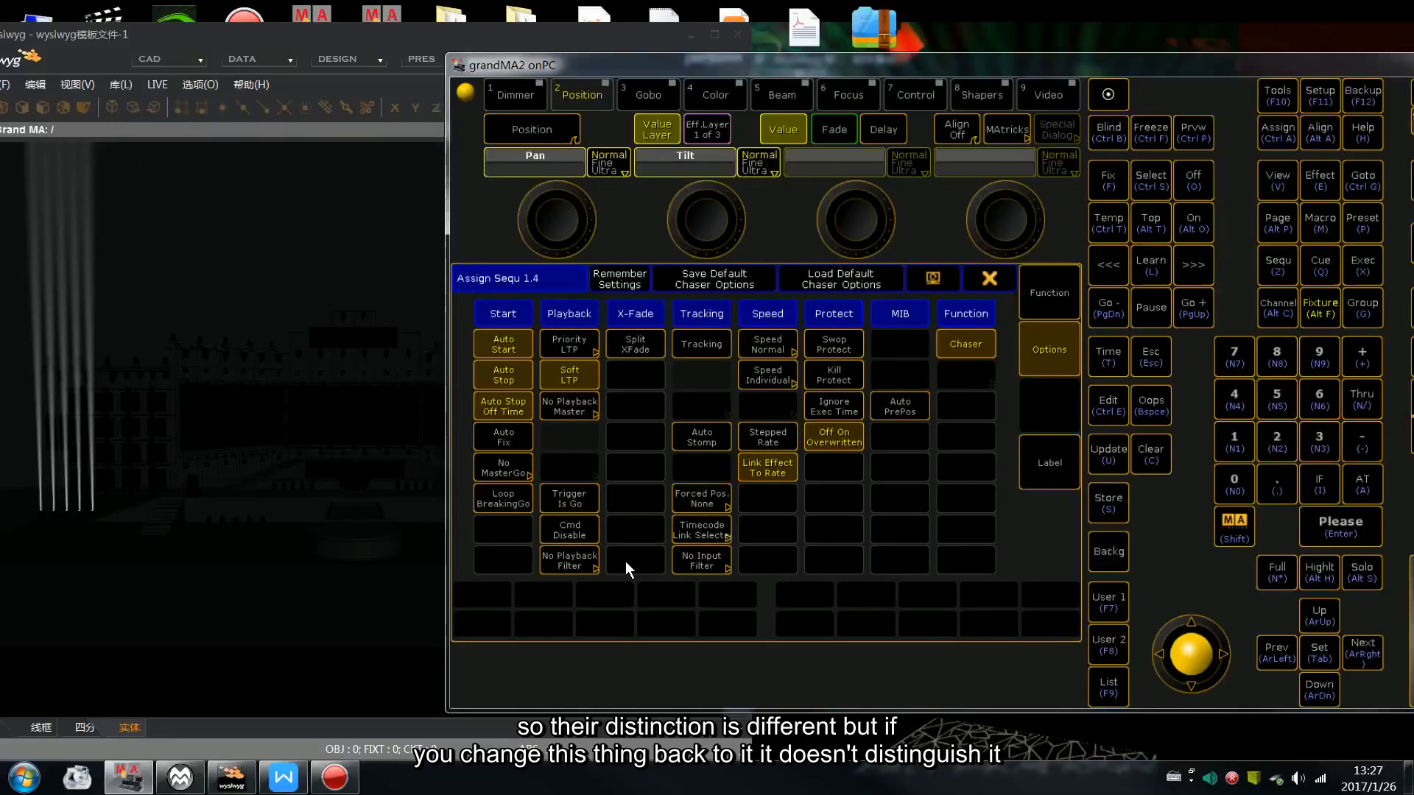
pyautogui.click(978, 343)
pyautogui.click(989, 277)
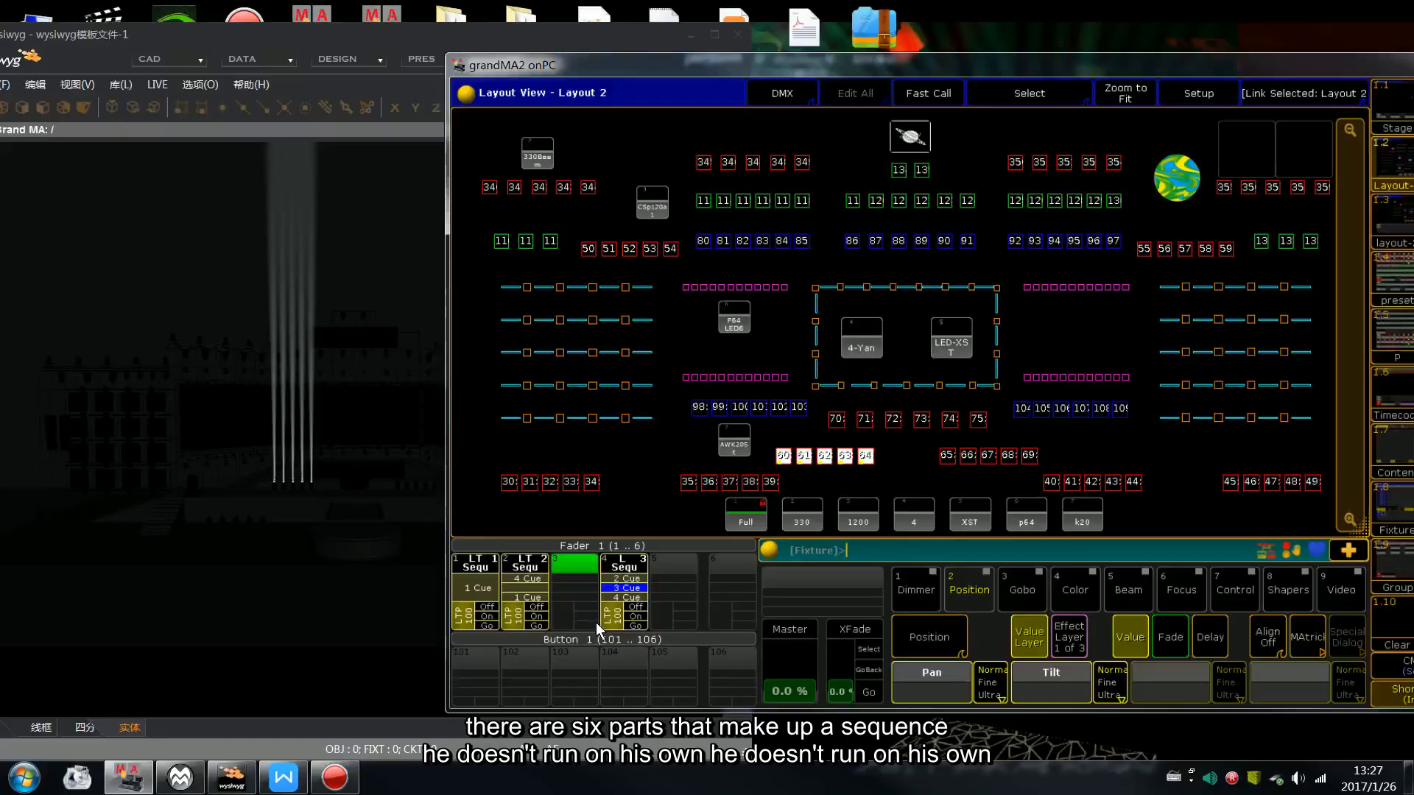
# Toggle Tracking in the options of fader executor 4 and re-enable its Chaser function
pyautogui.click(636, 572)
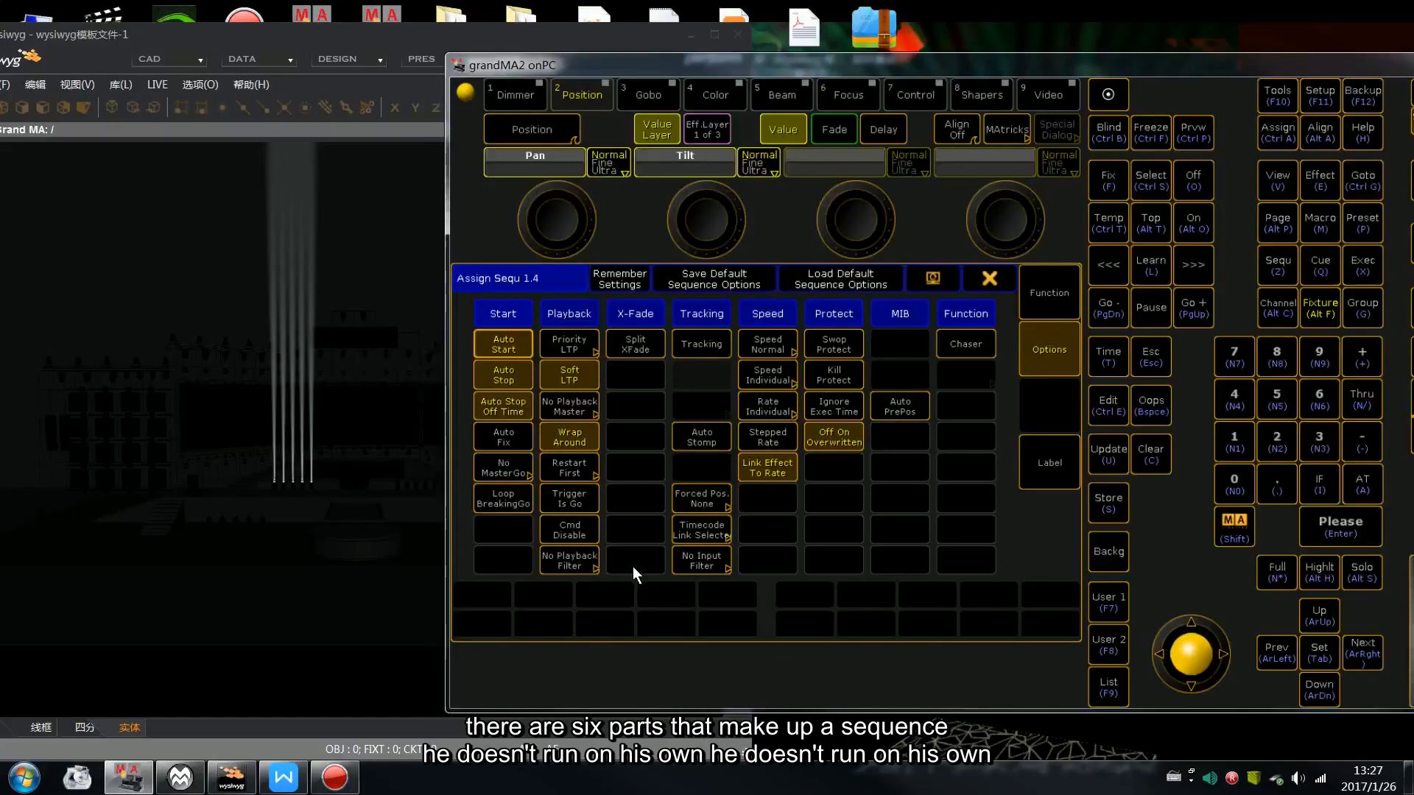
pyautogui.click(704, 343)
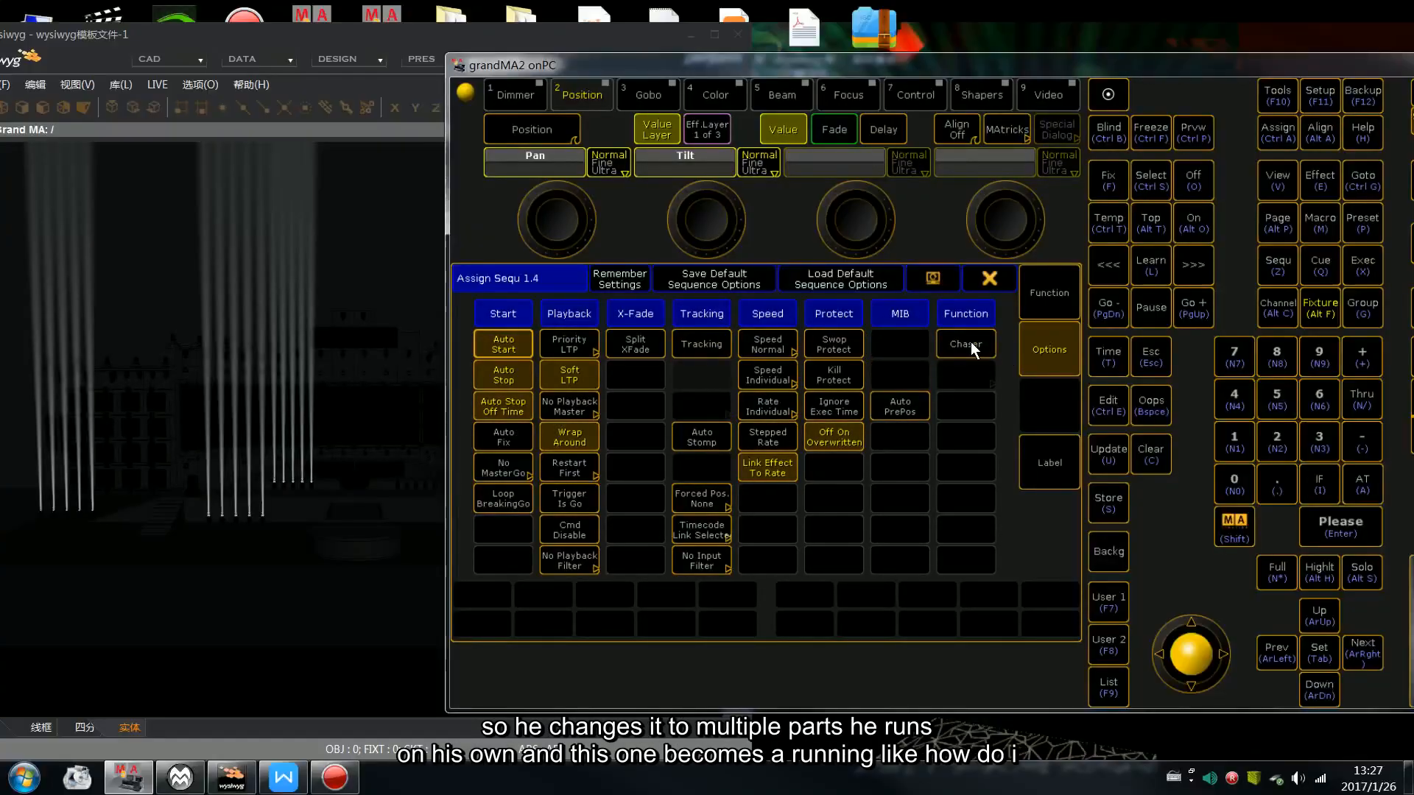
pyautogui.click(1009, 275)
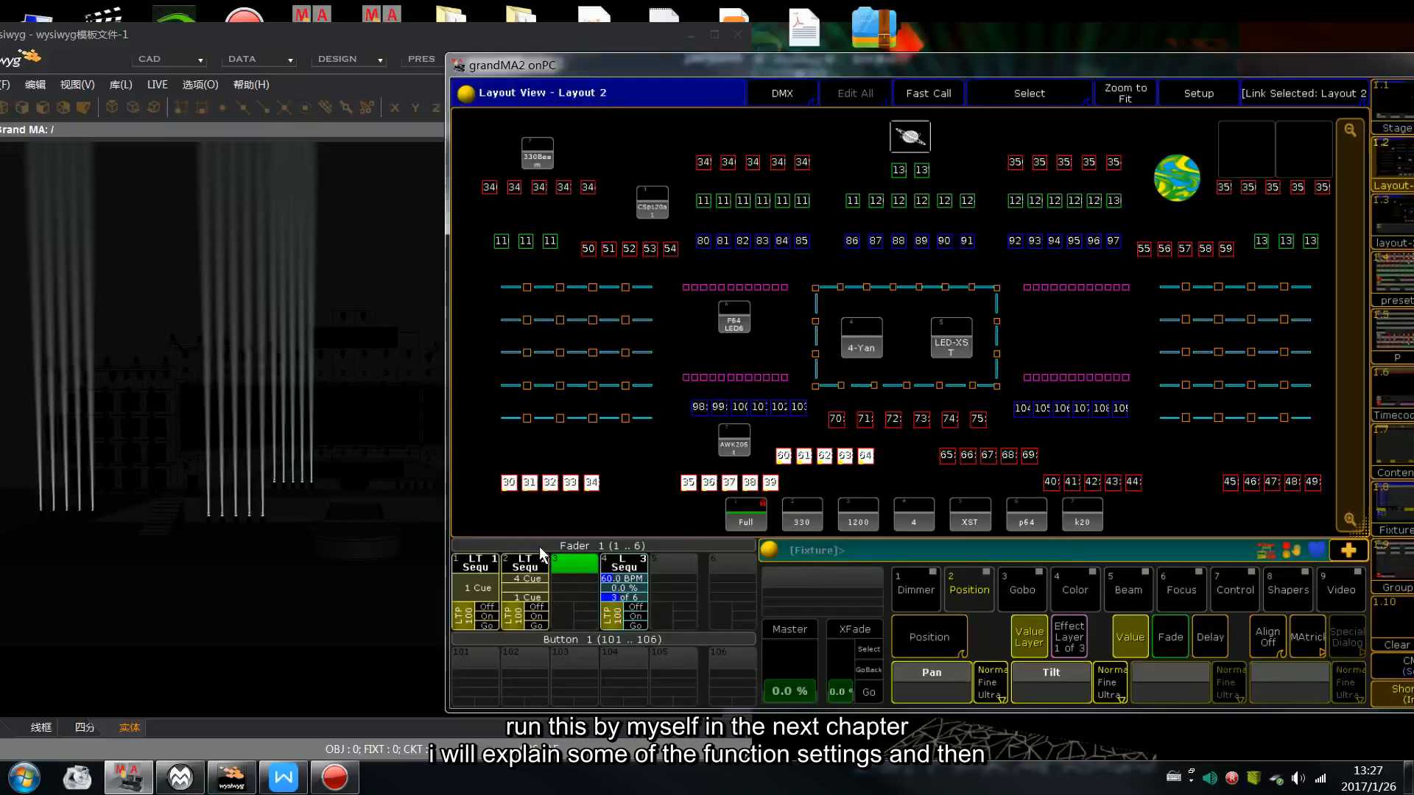
# Examine the cue list of the sequence on fader executor 2, and close it
pyautogui.click(530, 581)
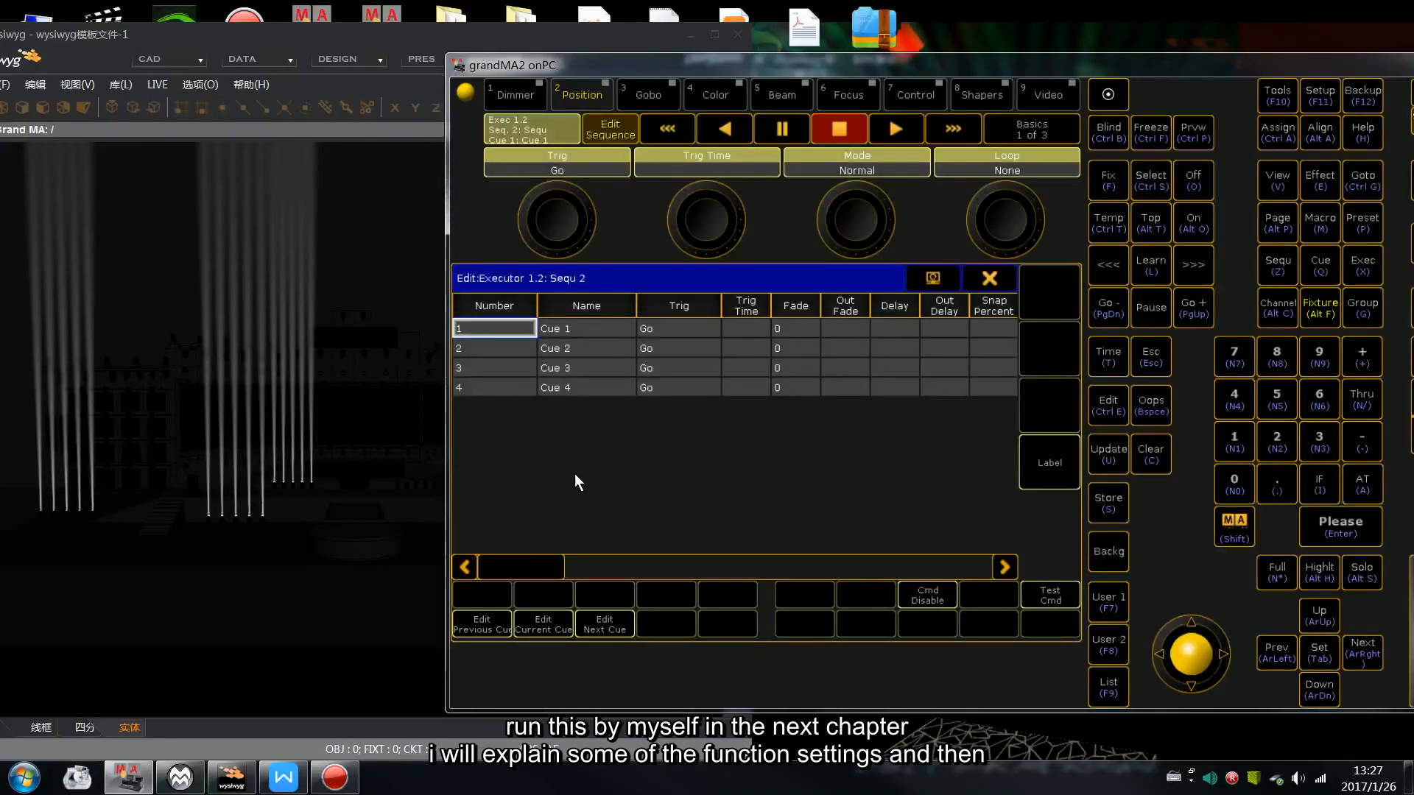
pyautogui.click(980, 284)
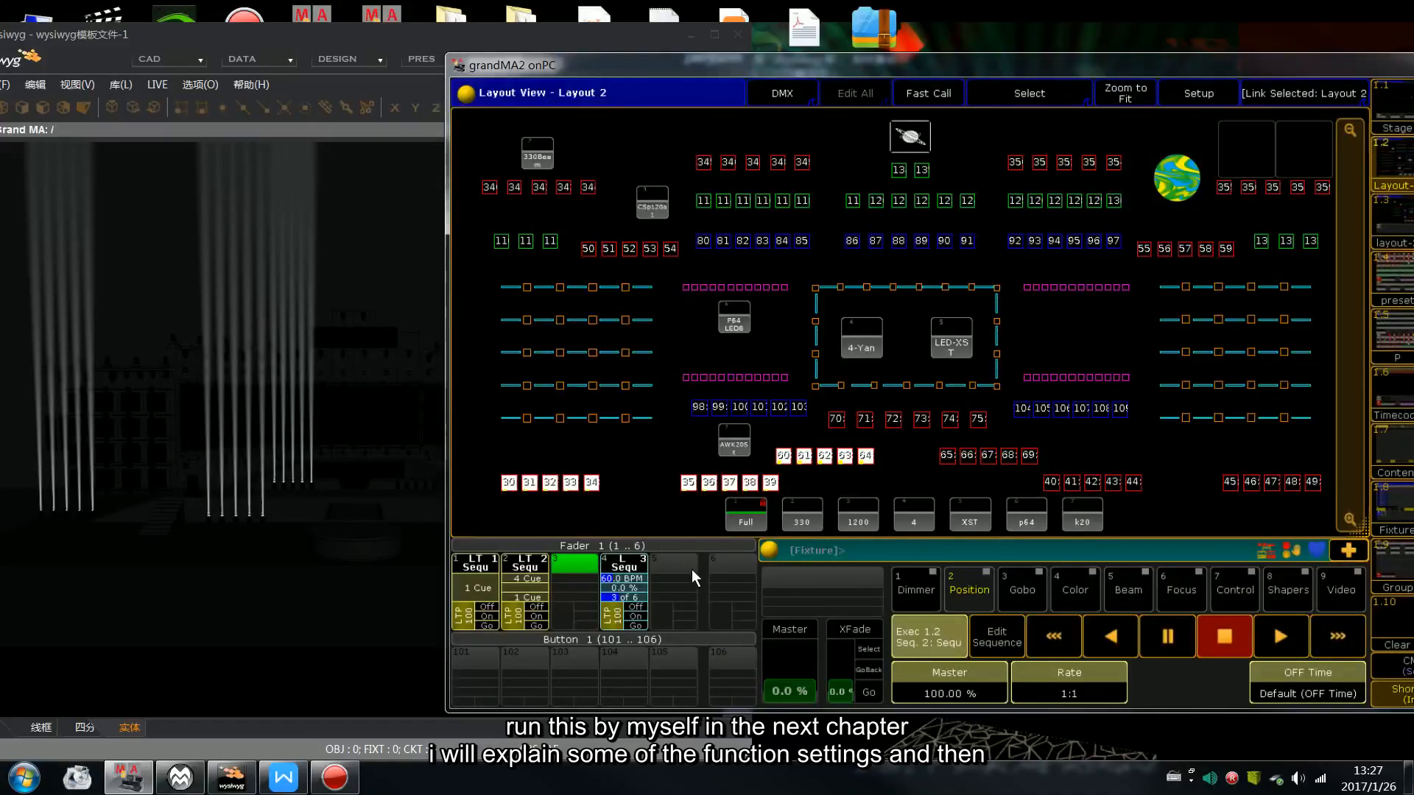
# Select fixture group 44 (330-5-6), bring up its dimmer and set its Tilt to 36.3
pyautogui.moveTo(908, 67); pyautogui.dragTo(732, 71)
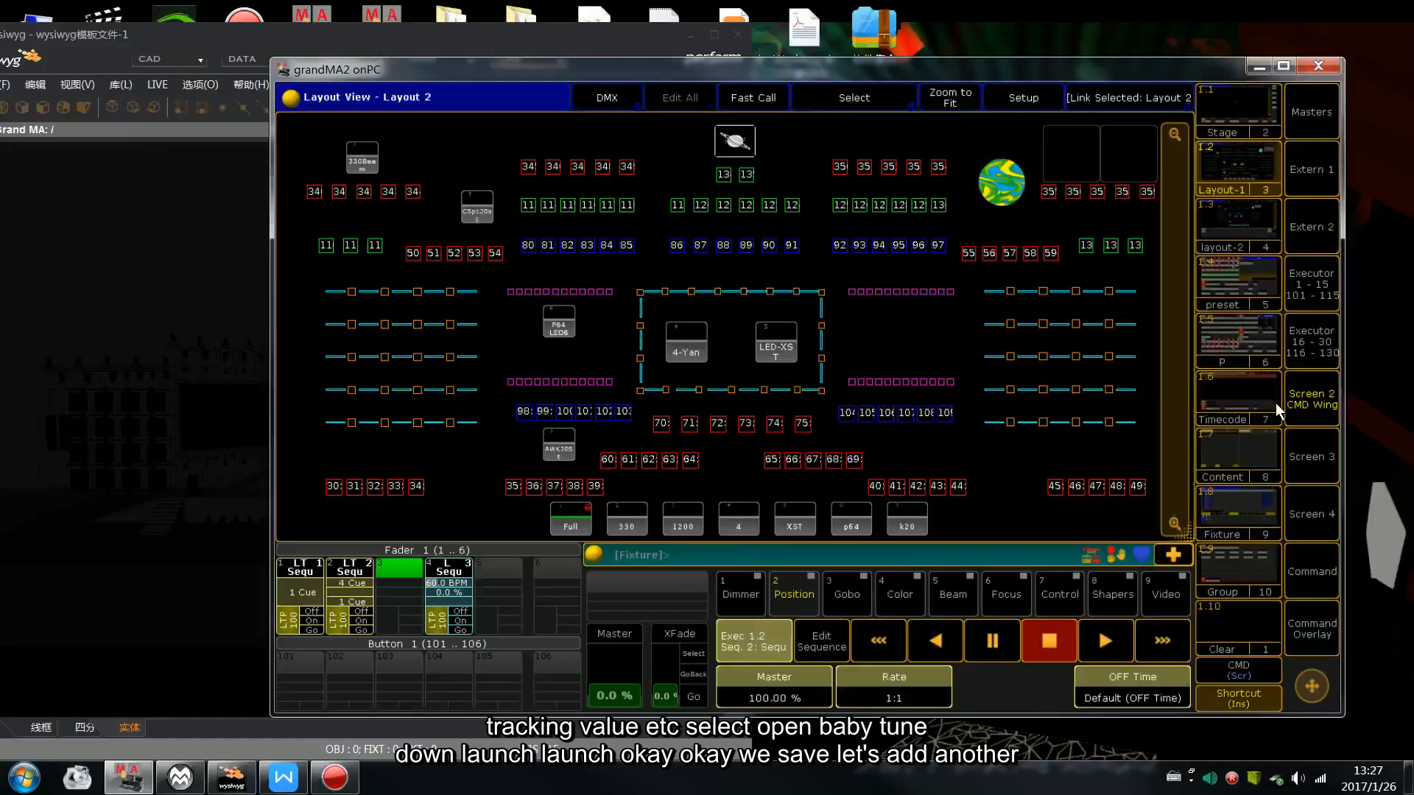
pyautogui.click(1245, 556)
pyautogui.click(997, 227)
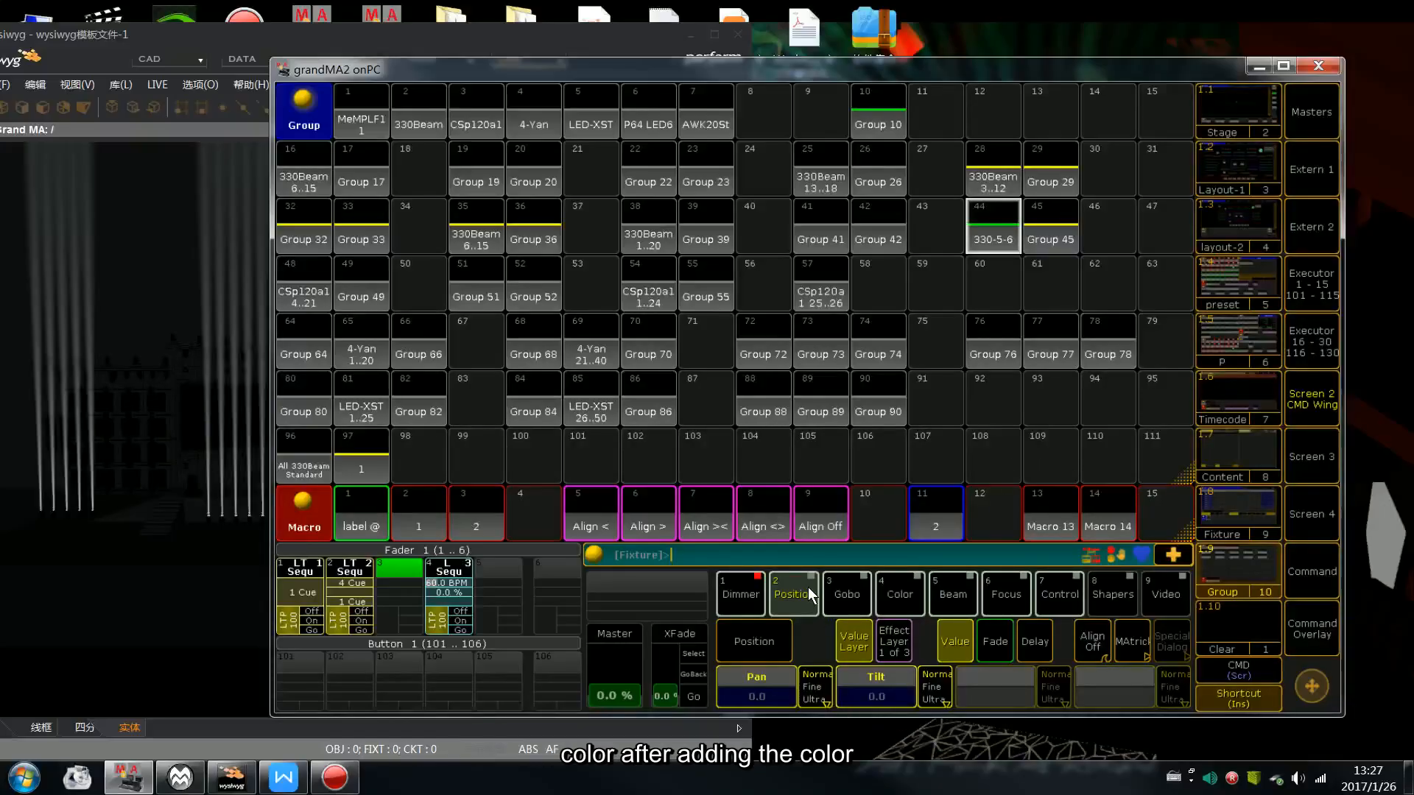
pyautogui.scroll(5, 807, 587)
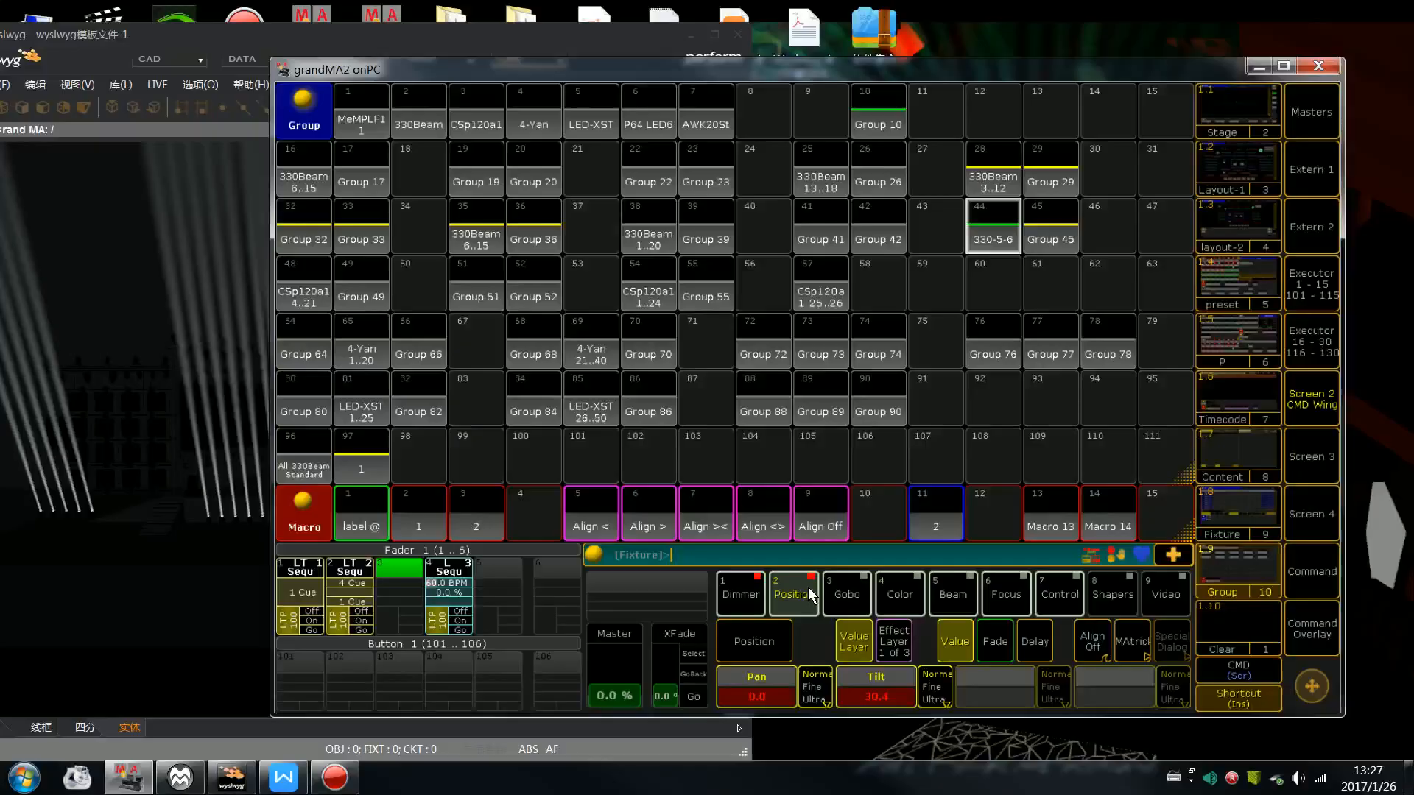
pyautogui.scroll(1, 913, 594)
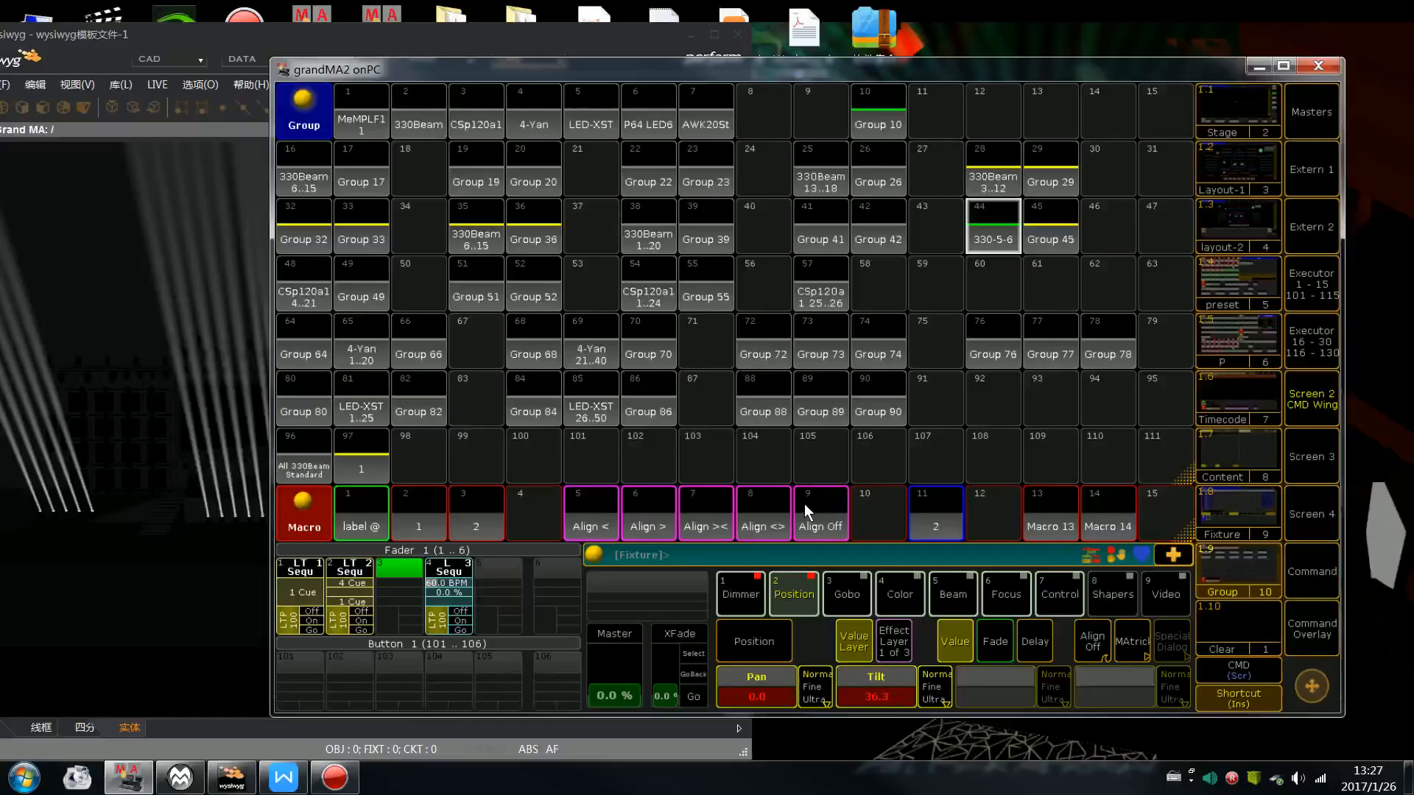
# Set the MAtricks Align Group X to 5 and fan the selected fixtures' Pan symmetrically to -27.0 with the Align >< macro
pyautogui.click(1128, 642)
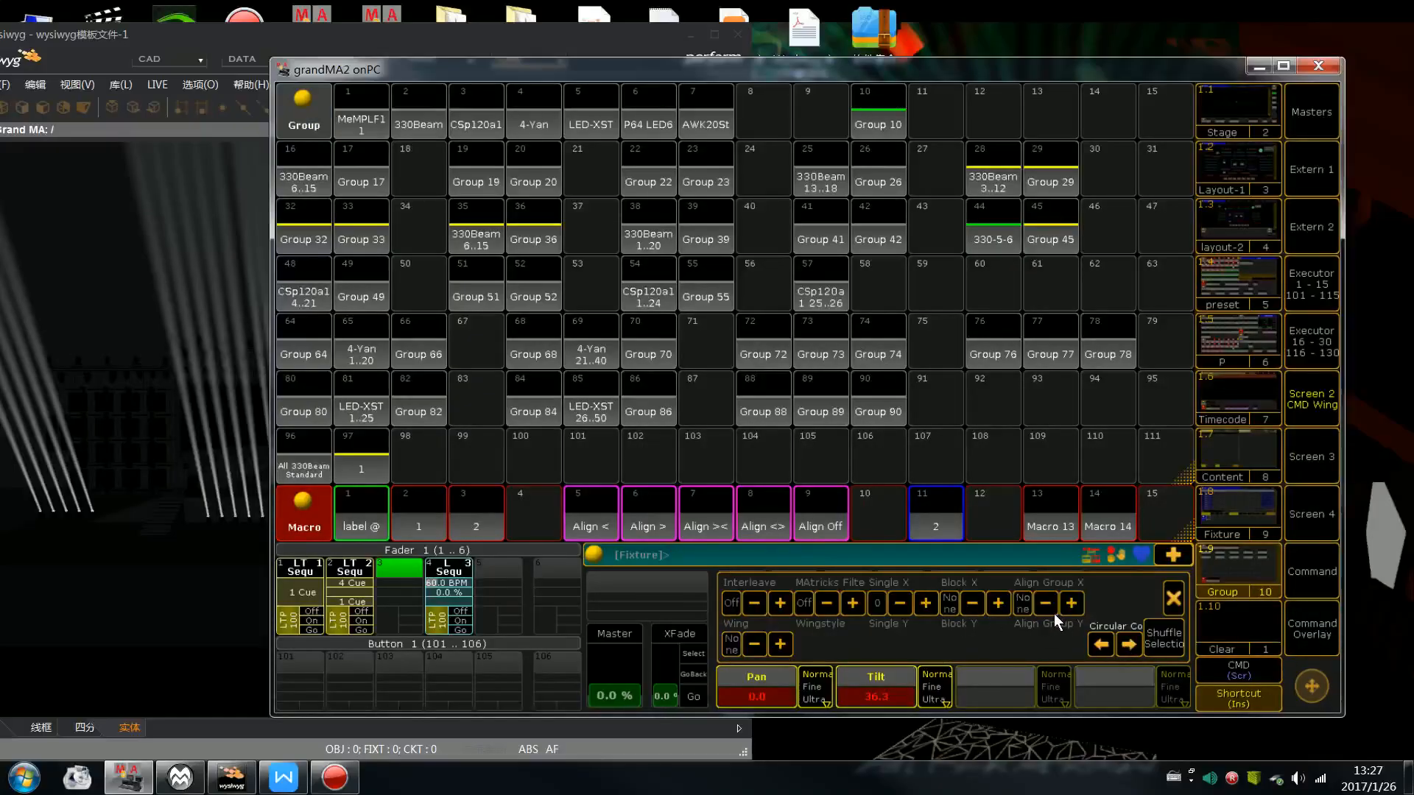
pyautogui.click(1020, 604)
pyautogui.click(531, 348)
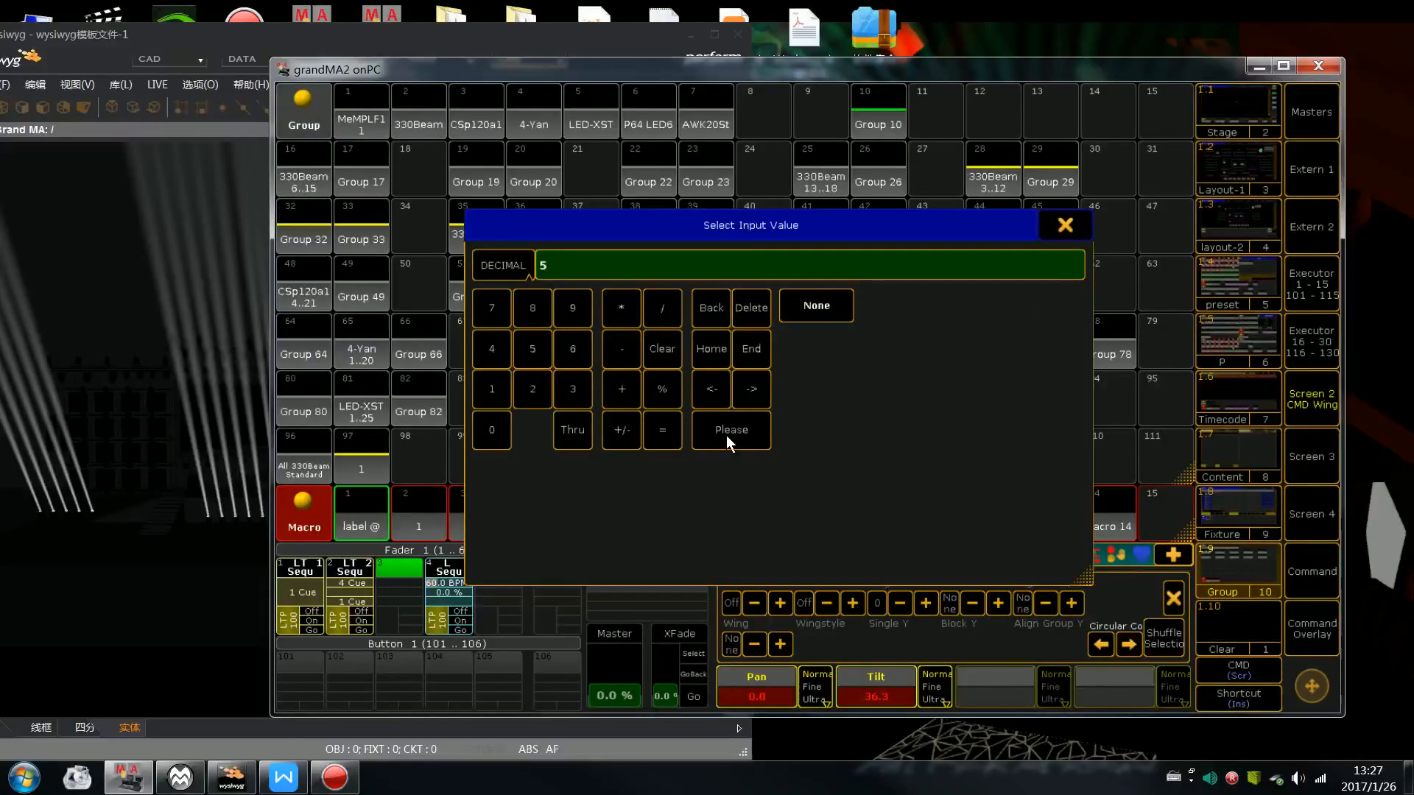
pyautogui.click(726, 431)
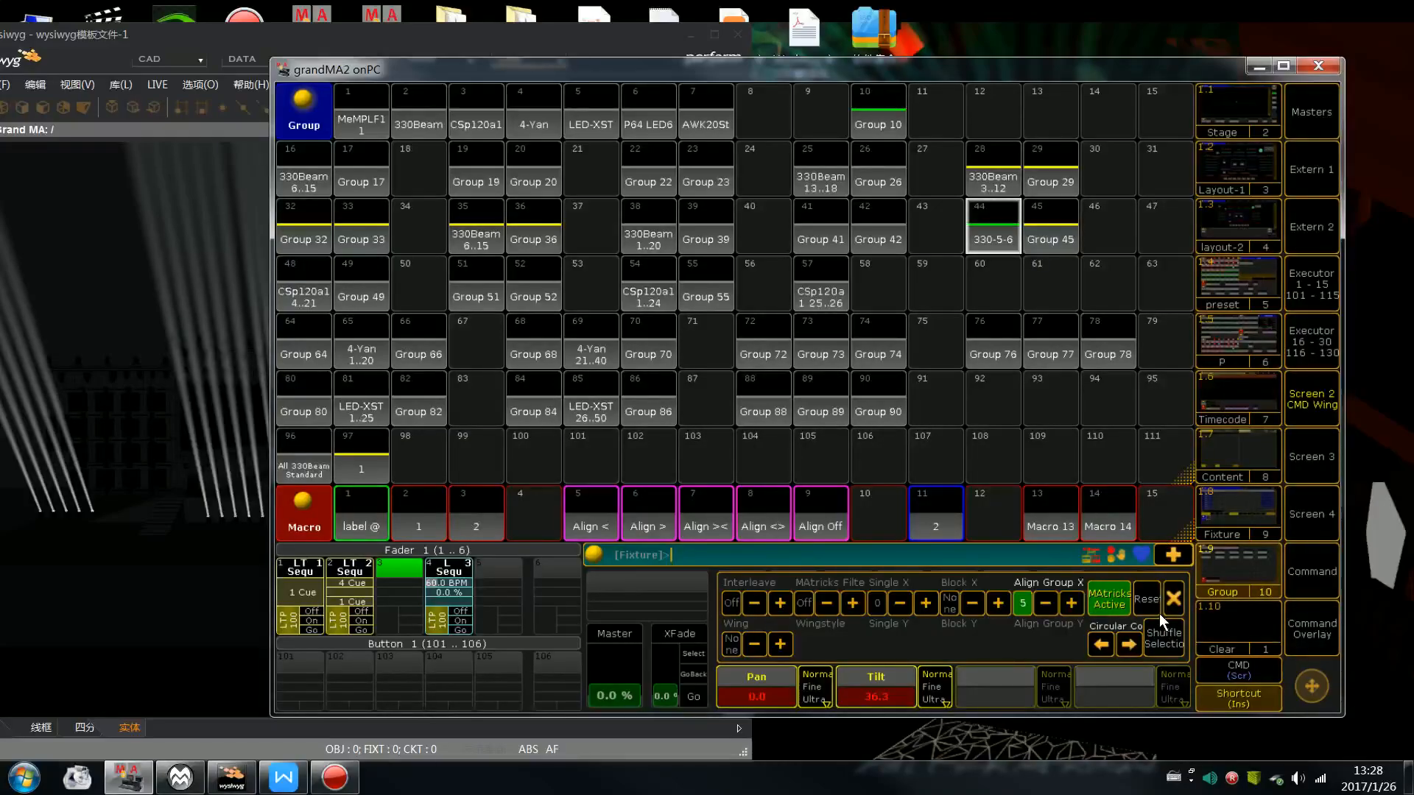
pyautogui.click(1173, 599)
pyautogui.click(701, 515)
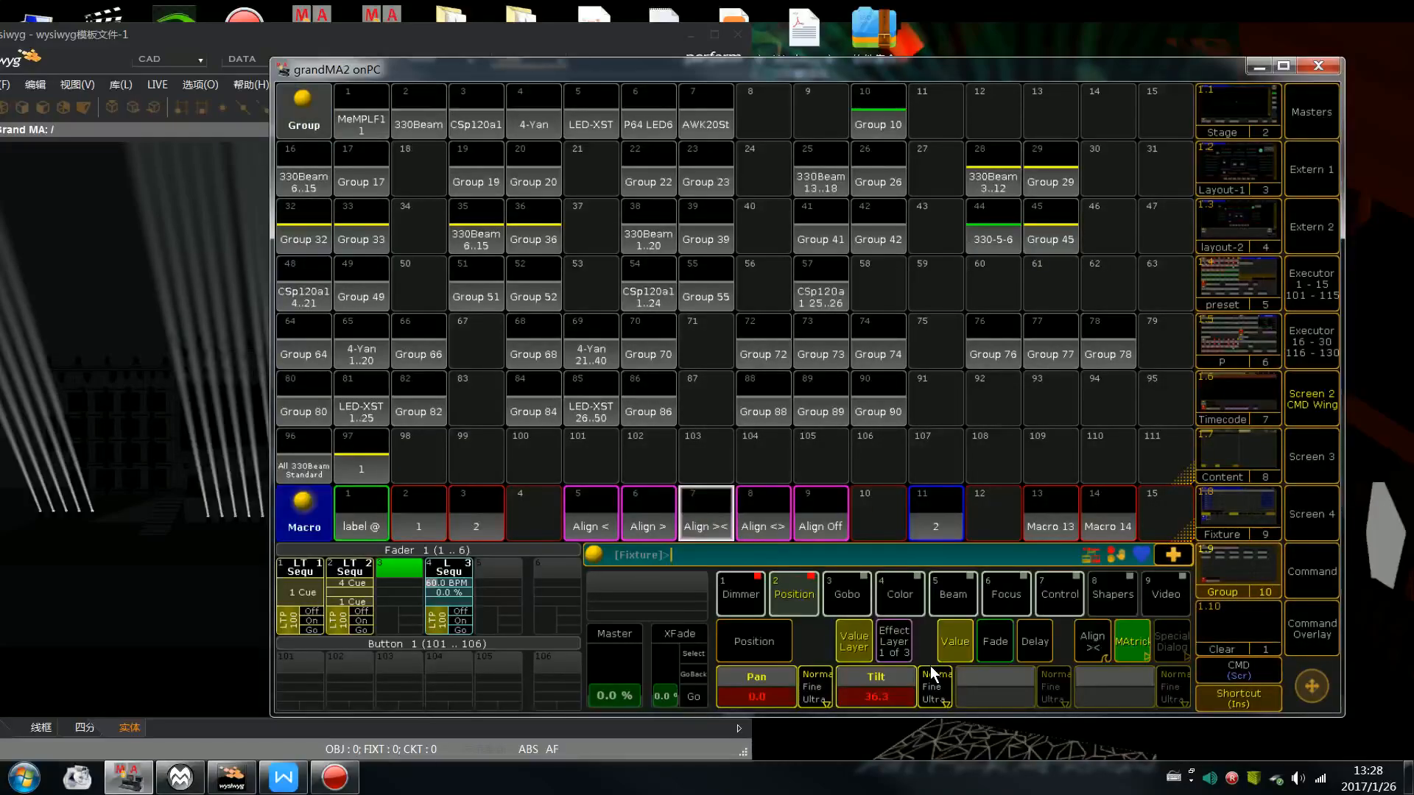
pyautogui.scroll(-10, 930, 674)
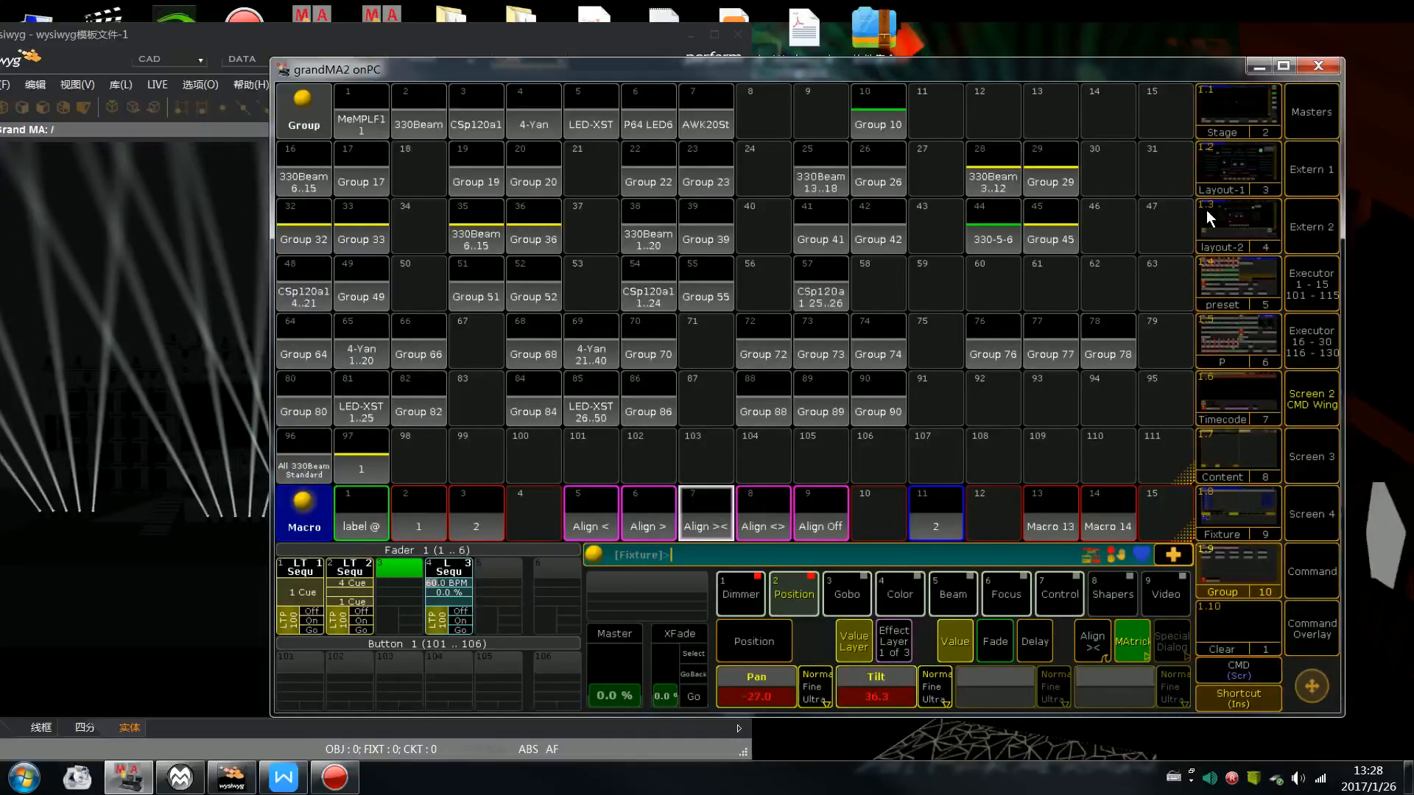
# Store the selected fixtures' Pan and Tilt values as the first preset in the Position preset pool
pyautogui.click(1247, 356)
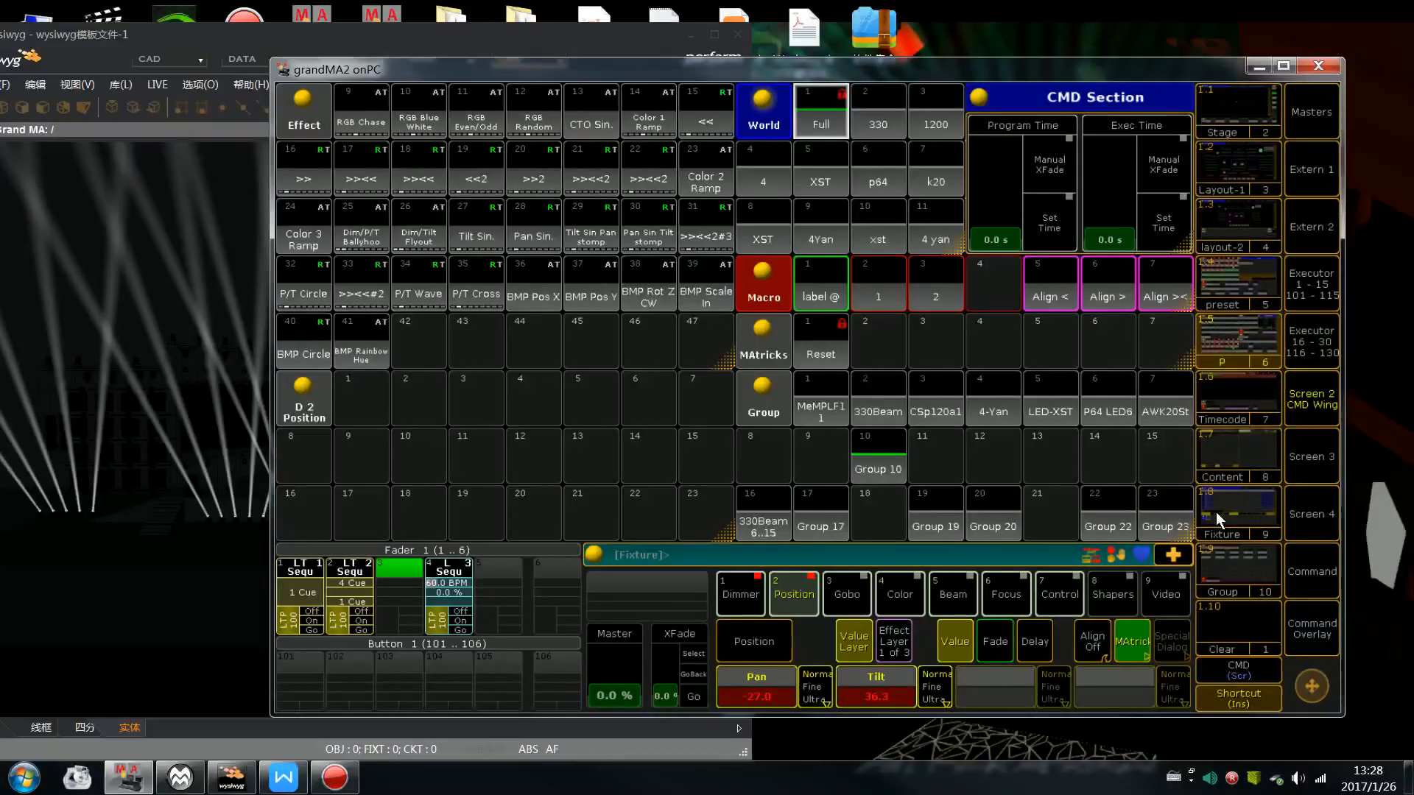
pyautogui.click(1237, 278)
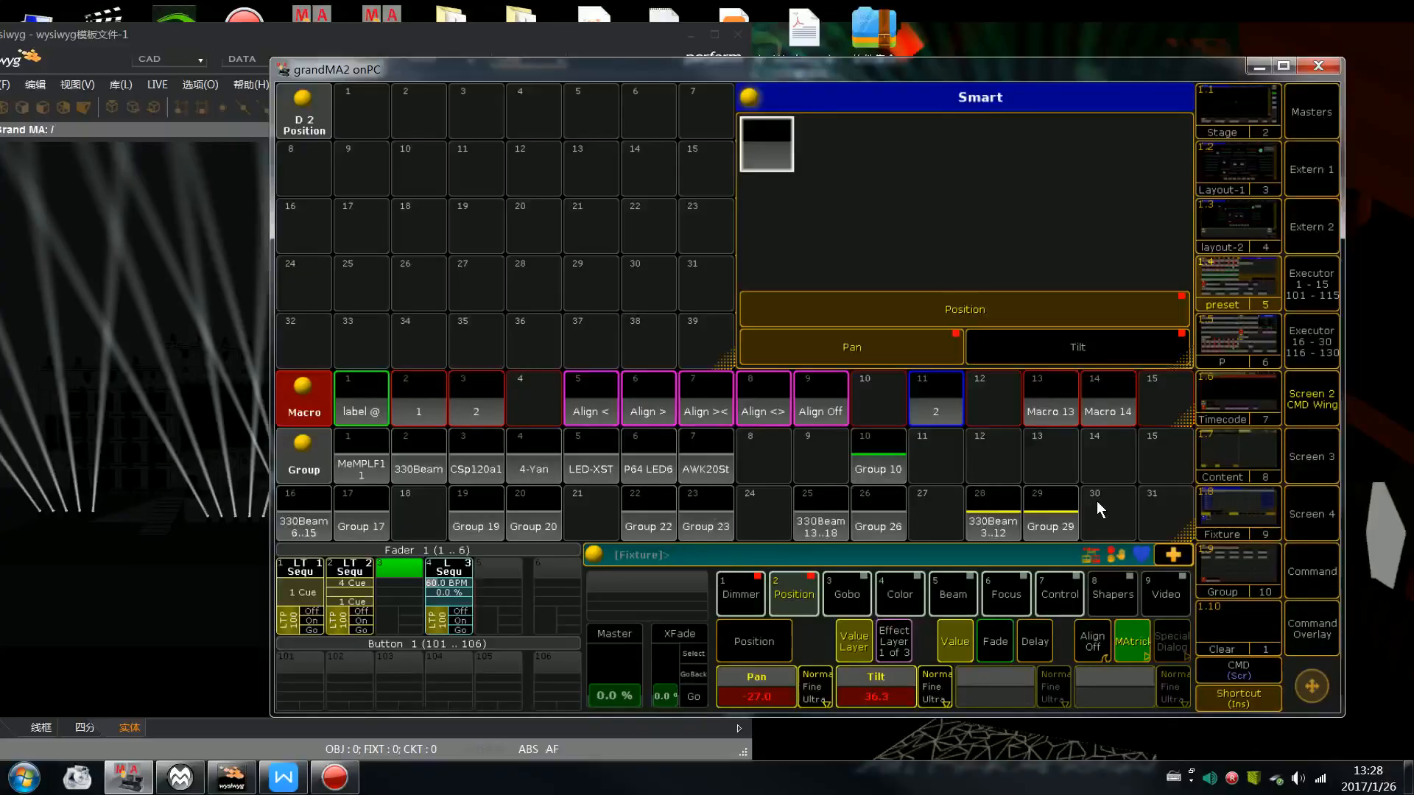
pyautogui.press('s')
pyautogui.click(378, 133)
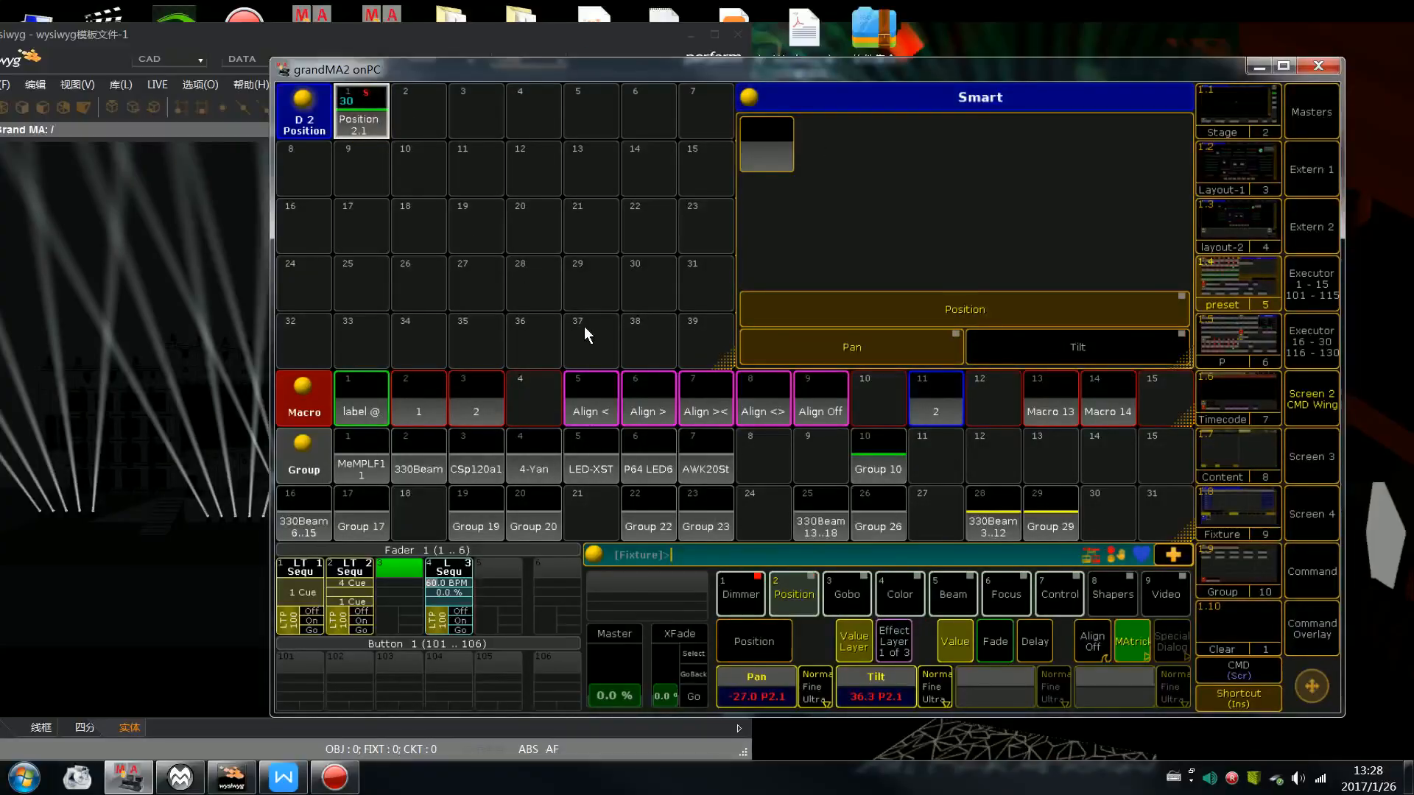
# Set the color wheel C1 of the selected fixtures to the orange slot C 1.2 (7.6)
pyautogui.click(1235, 565)
pyautogui.moveTo(779, 69); pyautogui.dragTo(1126, 69)
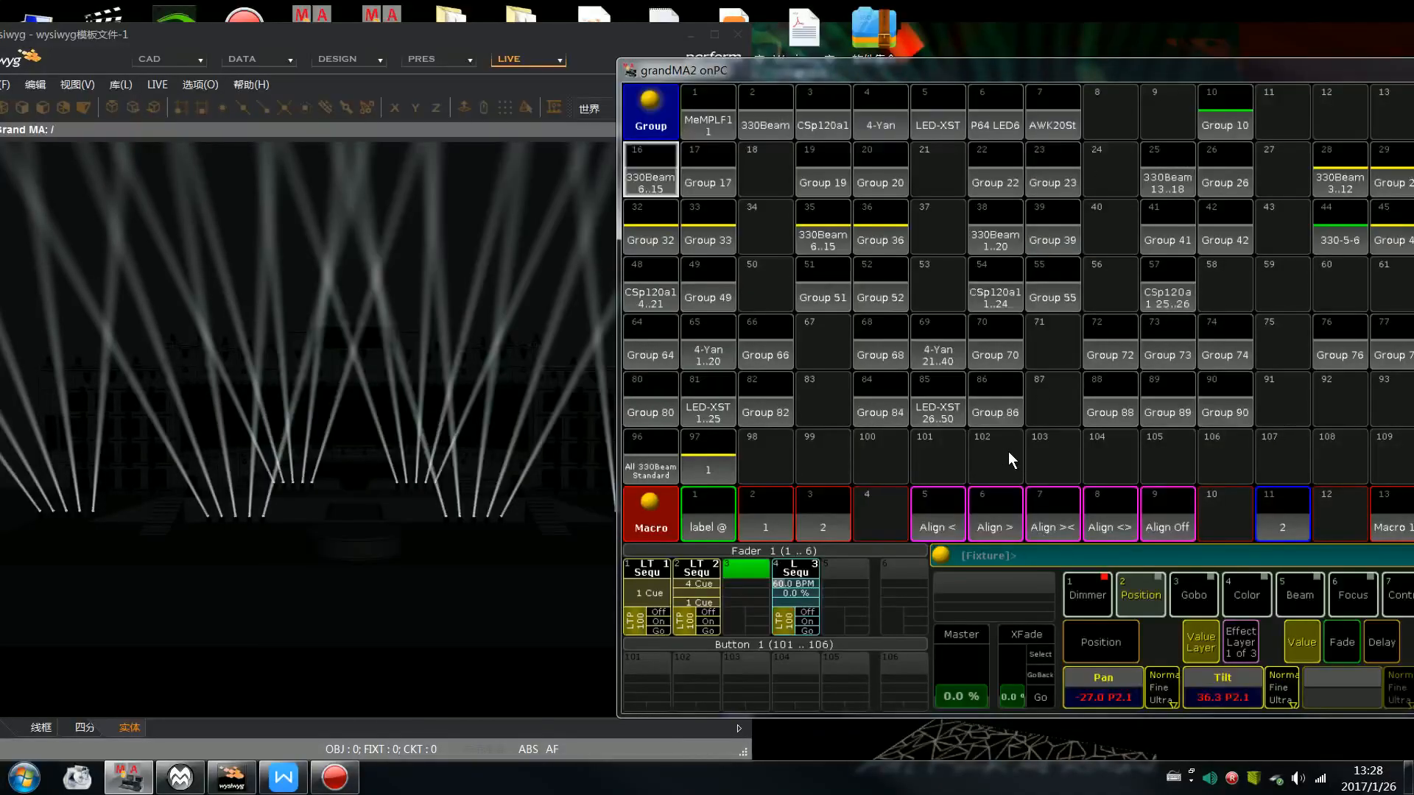
pyautogui.click(1240, 598)
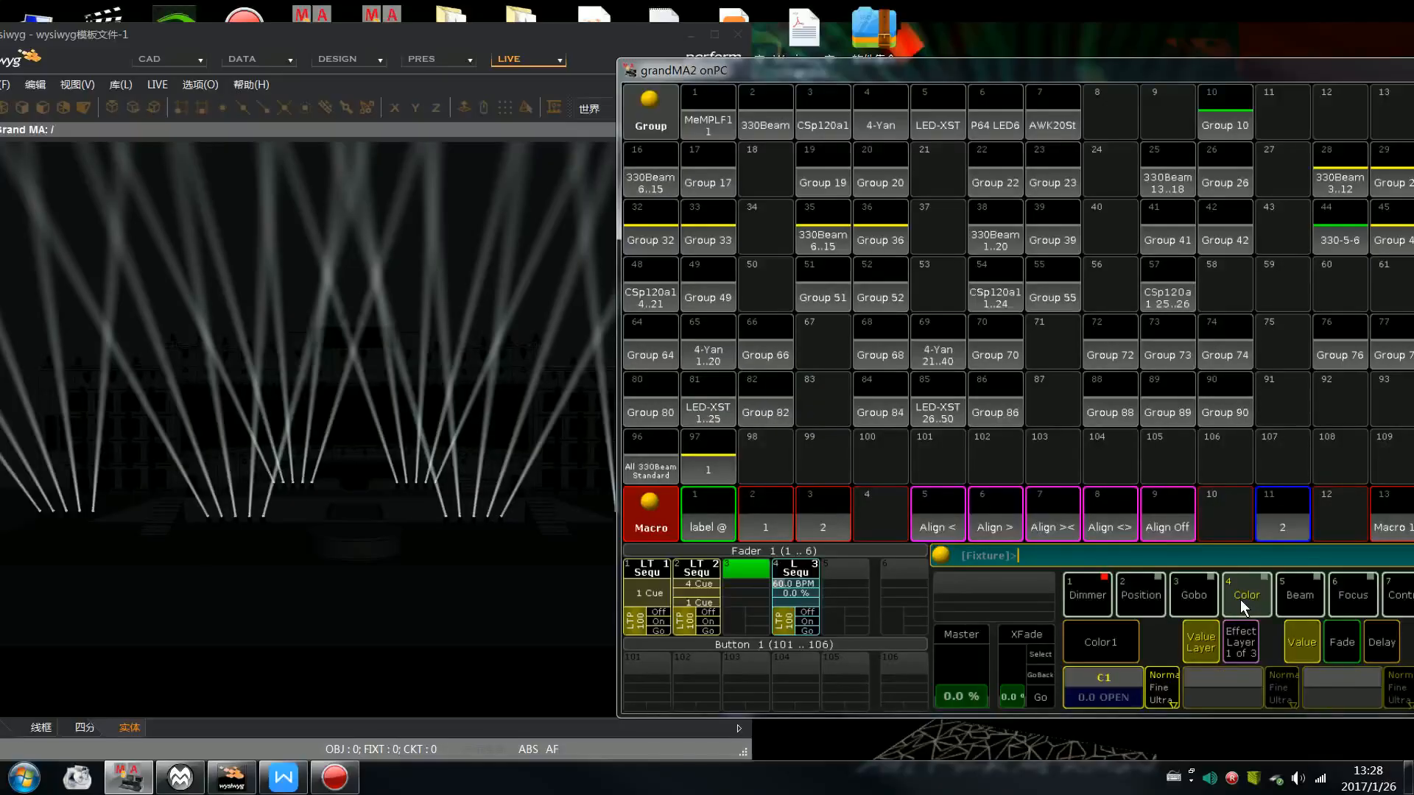
pyautogui.click(1107, 688)
pyautogui.click(1367, 390)
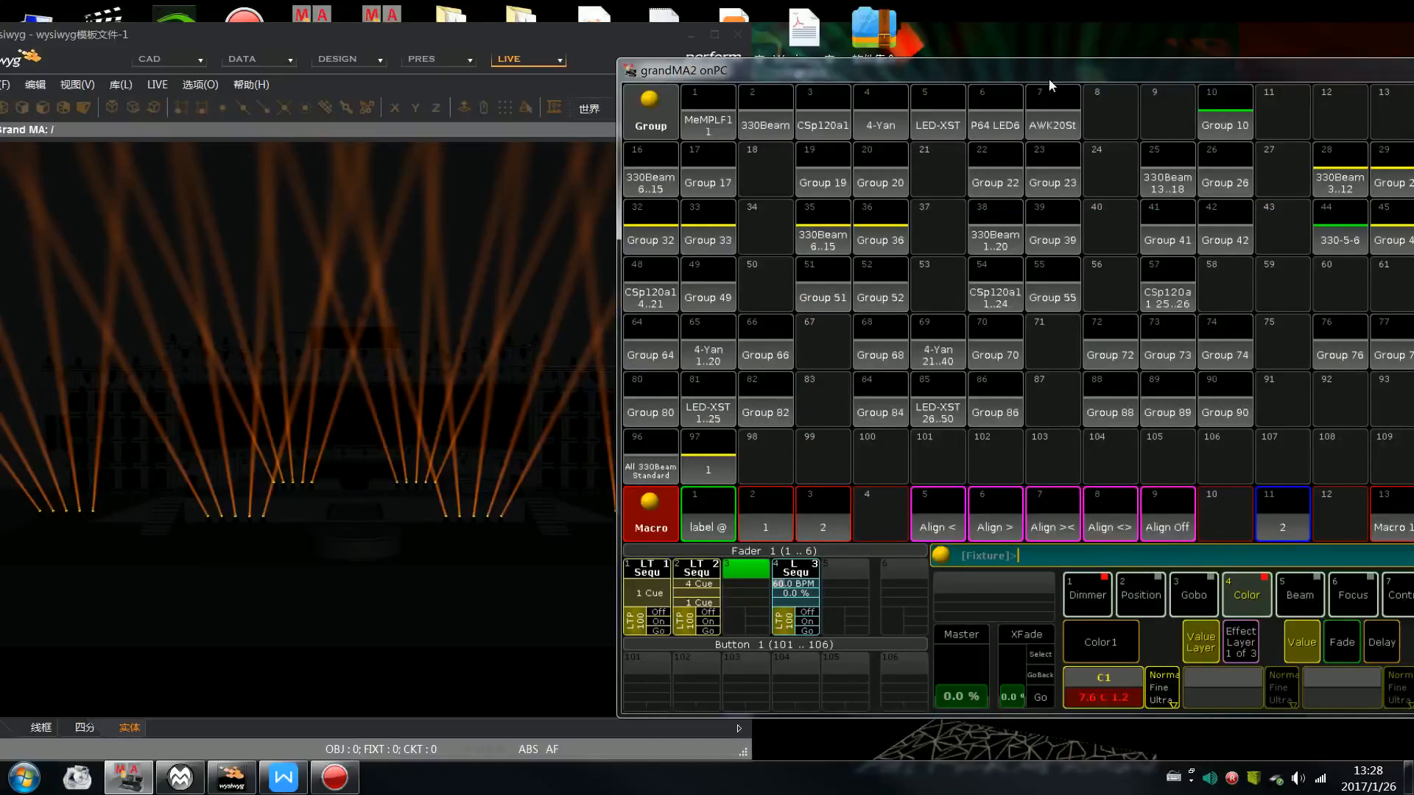
# Set the Prism1 beam attribute of the selected fixtures to Prism (100.0)
pyautogui.moveTo(1049, 70); pyautogui.dragTo(974, 62)
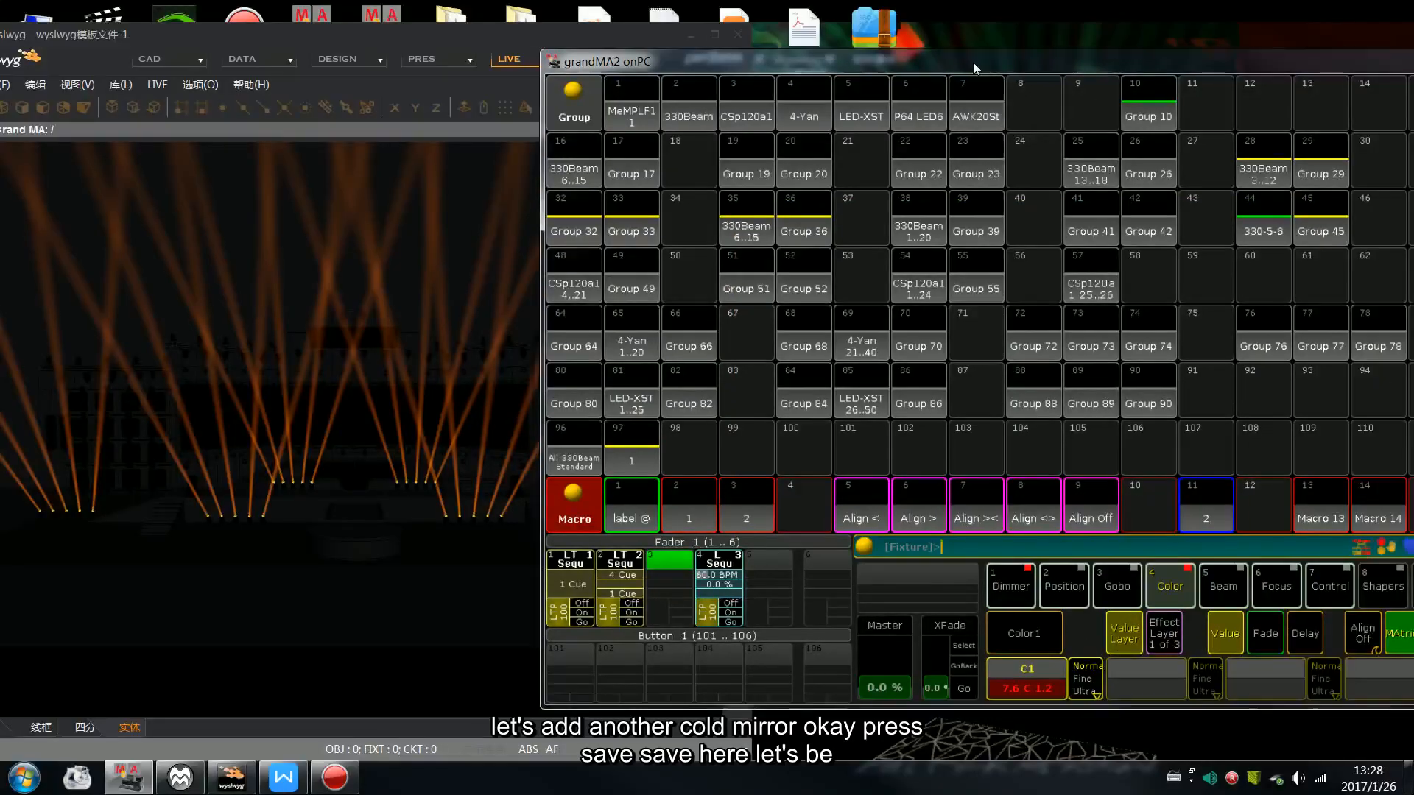
pyautogui.click(1239, 590)
pyautogui.click(1291, 687)
pyautogui.click(1220, 324)
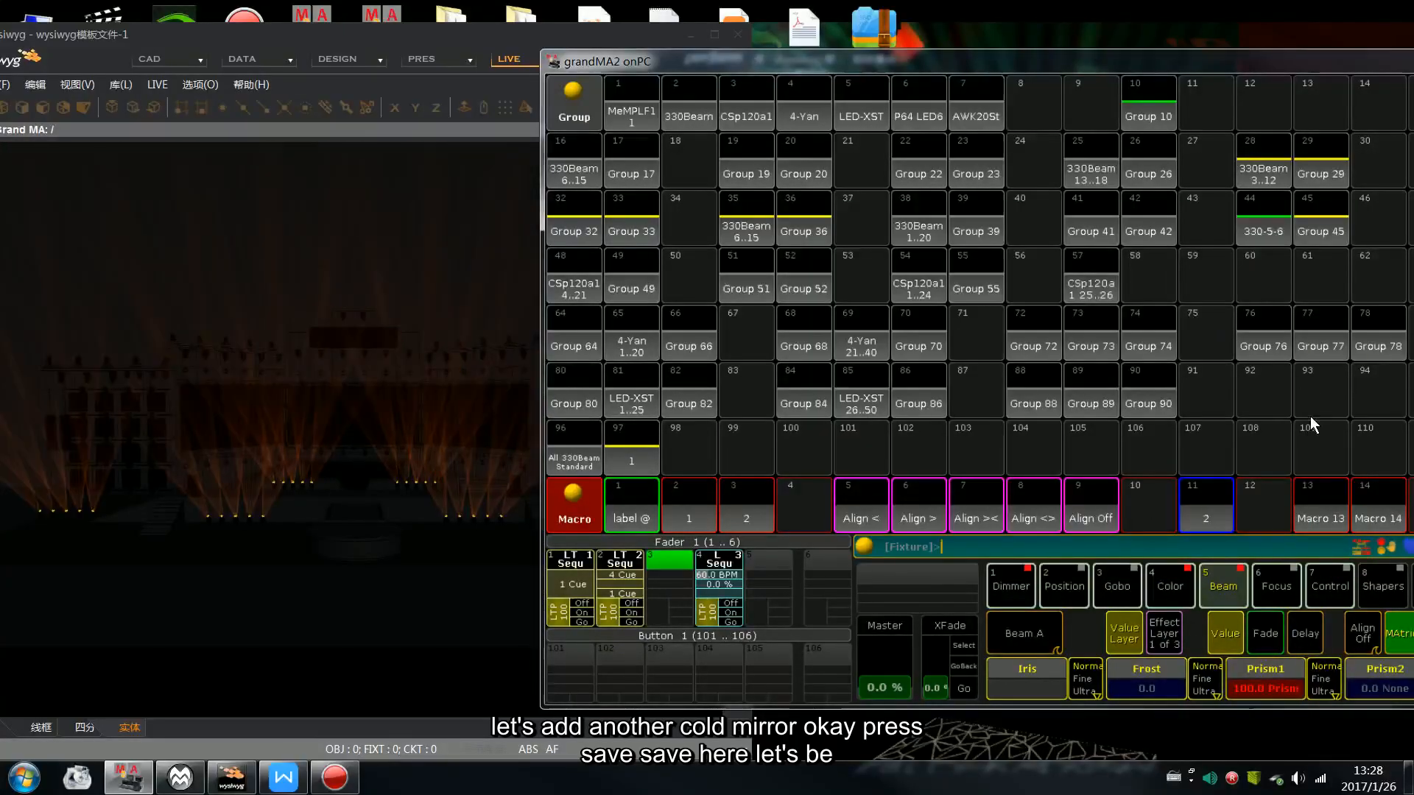
# Store the look, including its activated position values, on fader executor 6 and clear the programmer
pyautogui.moveTo(1082, 63); pyautogui.dragTo(977, 54)
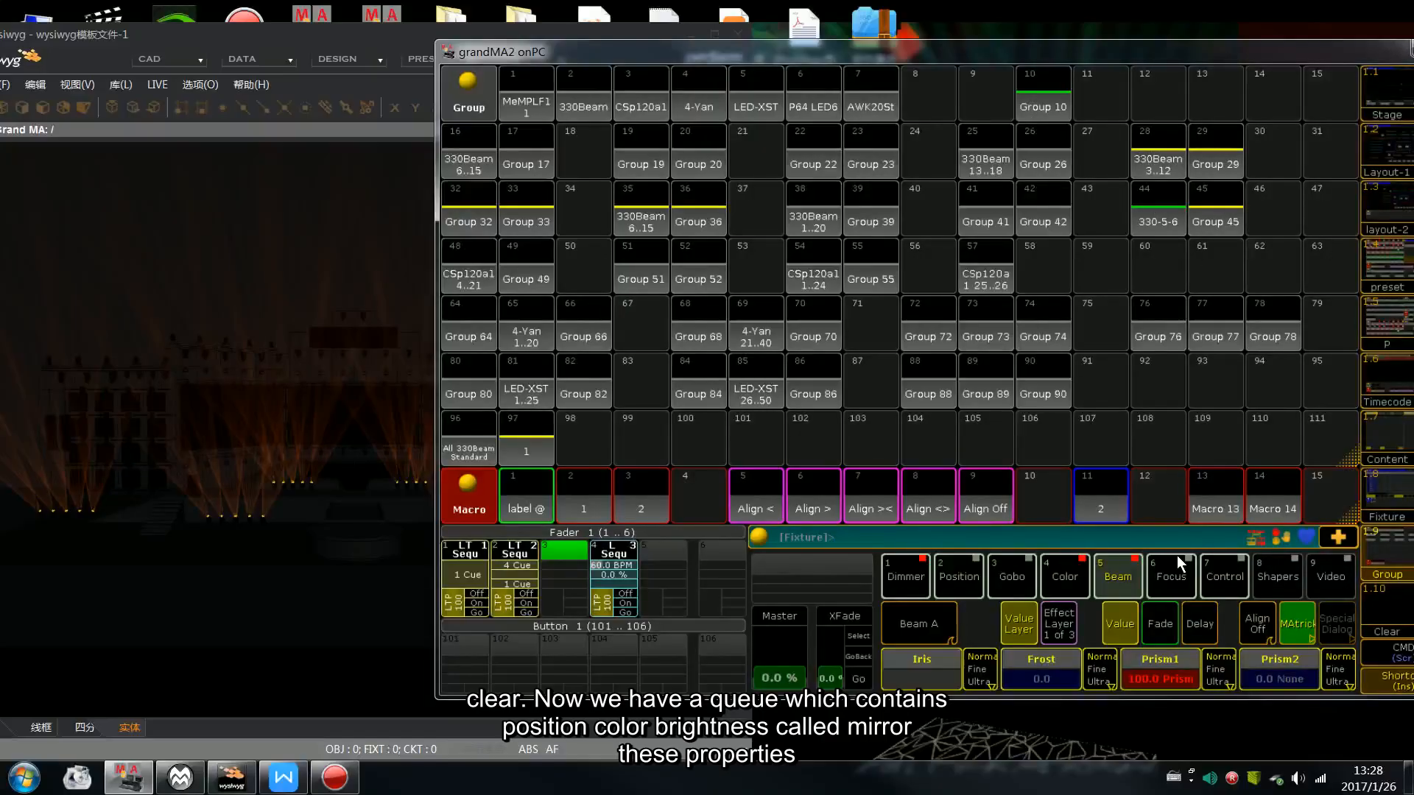
pyautogui.click(957, 582)
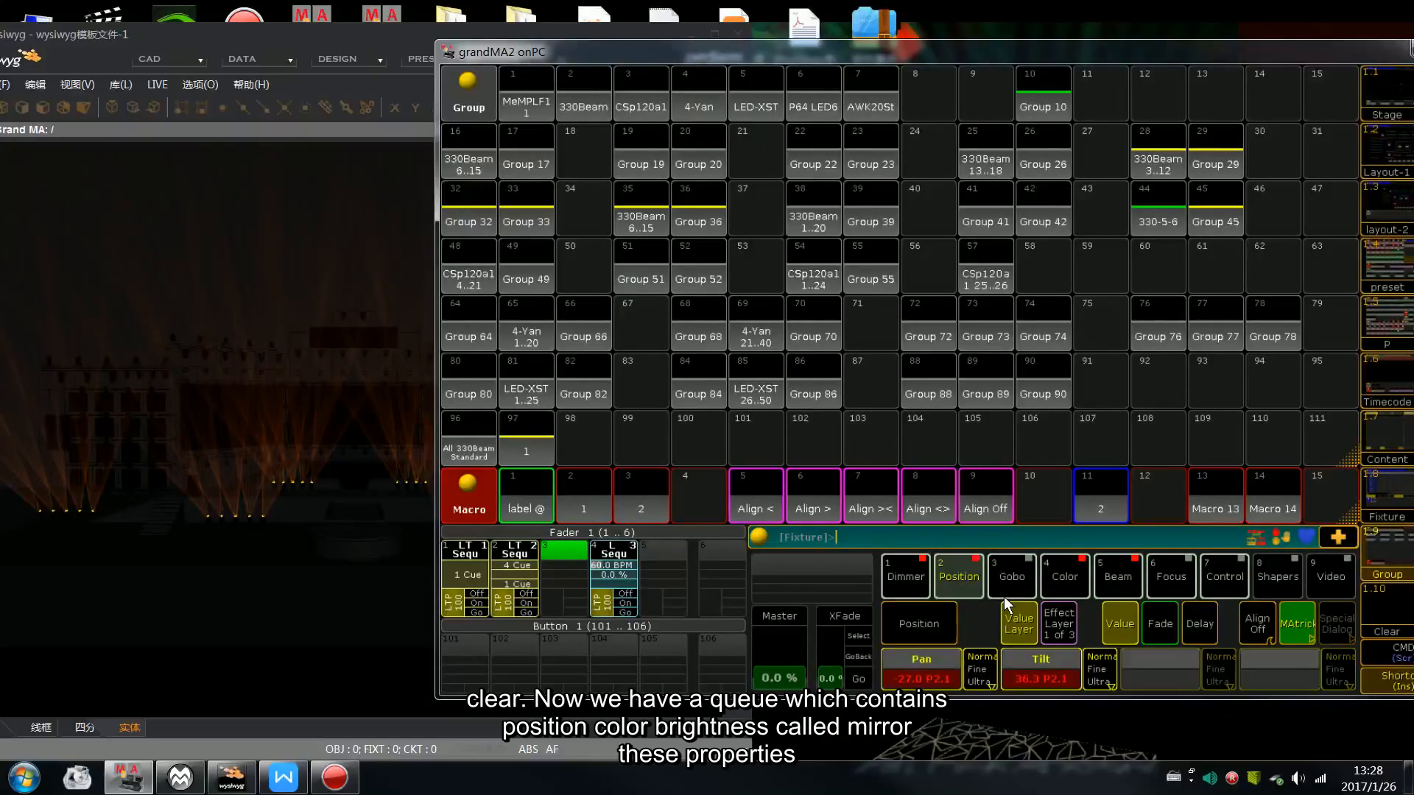
pyautogui.press('s')
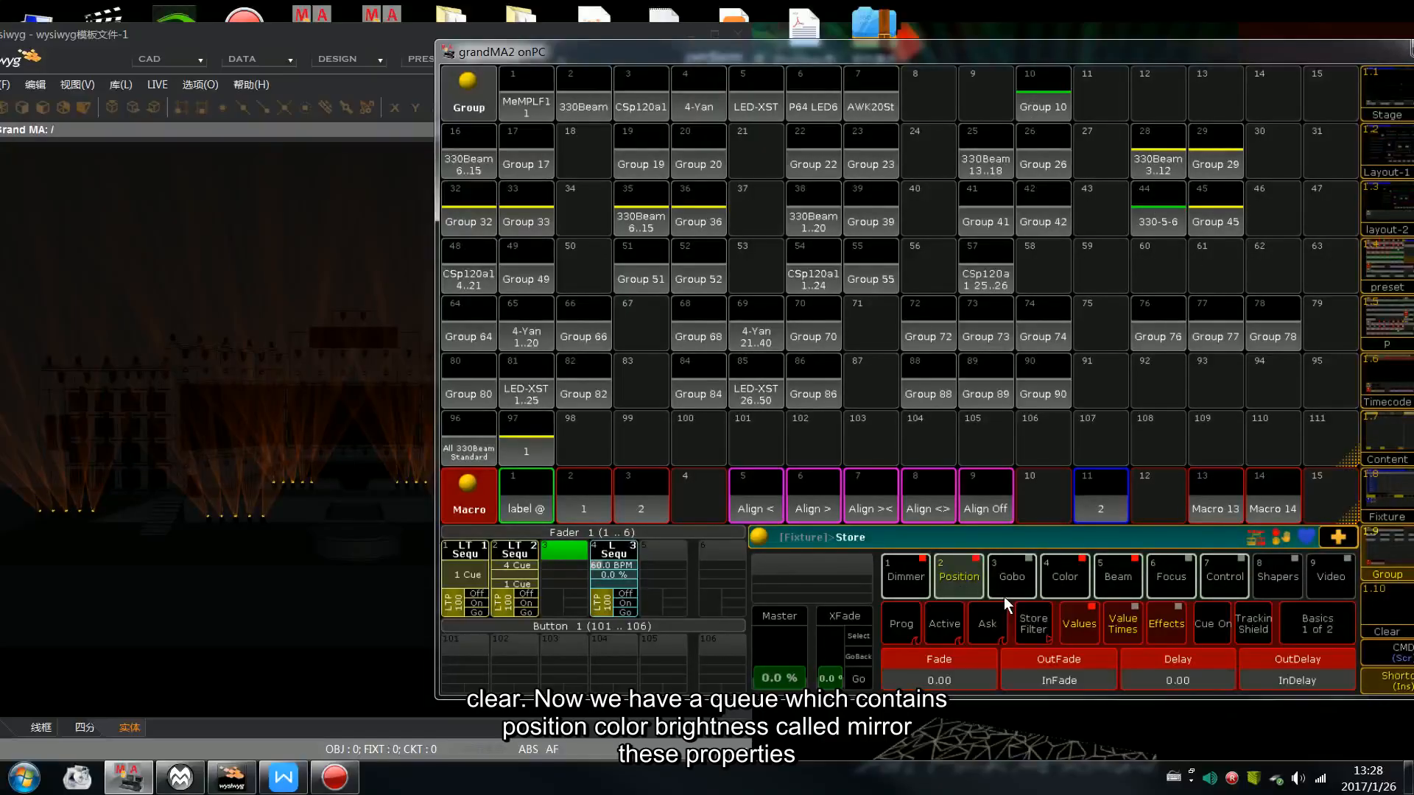
pyautogui.click(701, 563)
pyautogui.press('c')
pyautogui.press('c')
pyautogui.press('c')
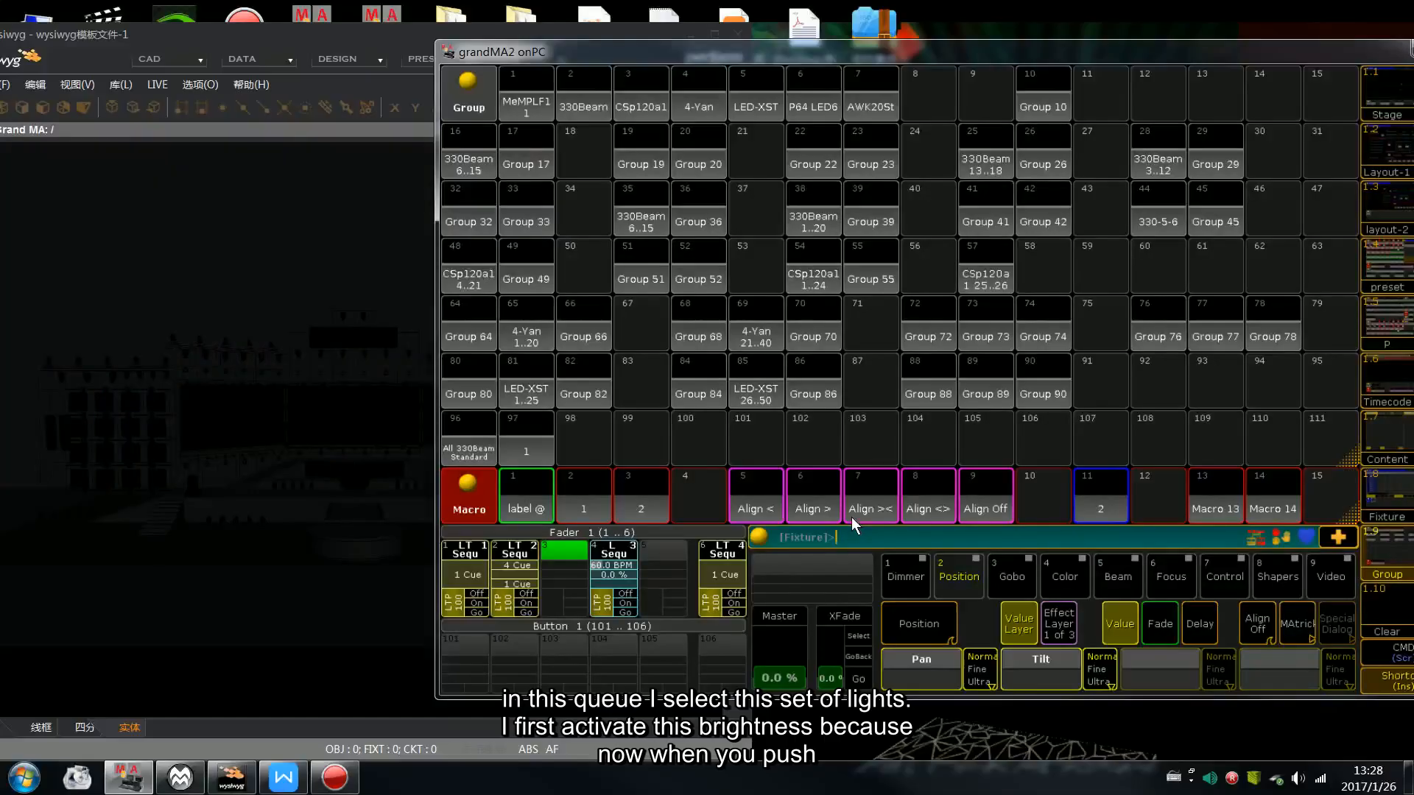
# Play back the stored cue on fader executor 6 with the stage visualization in view
pyautogui.moveTo(646, 51); pyautogui.dragTo(835, 55)
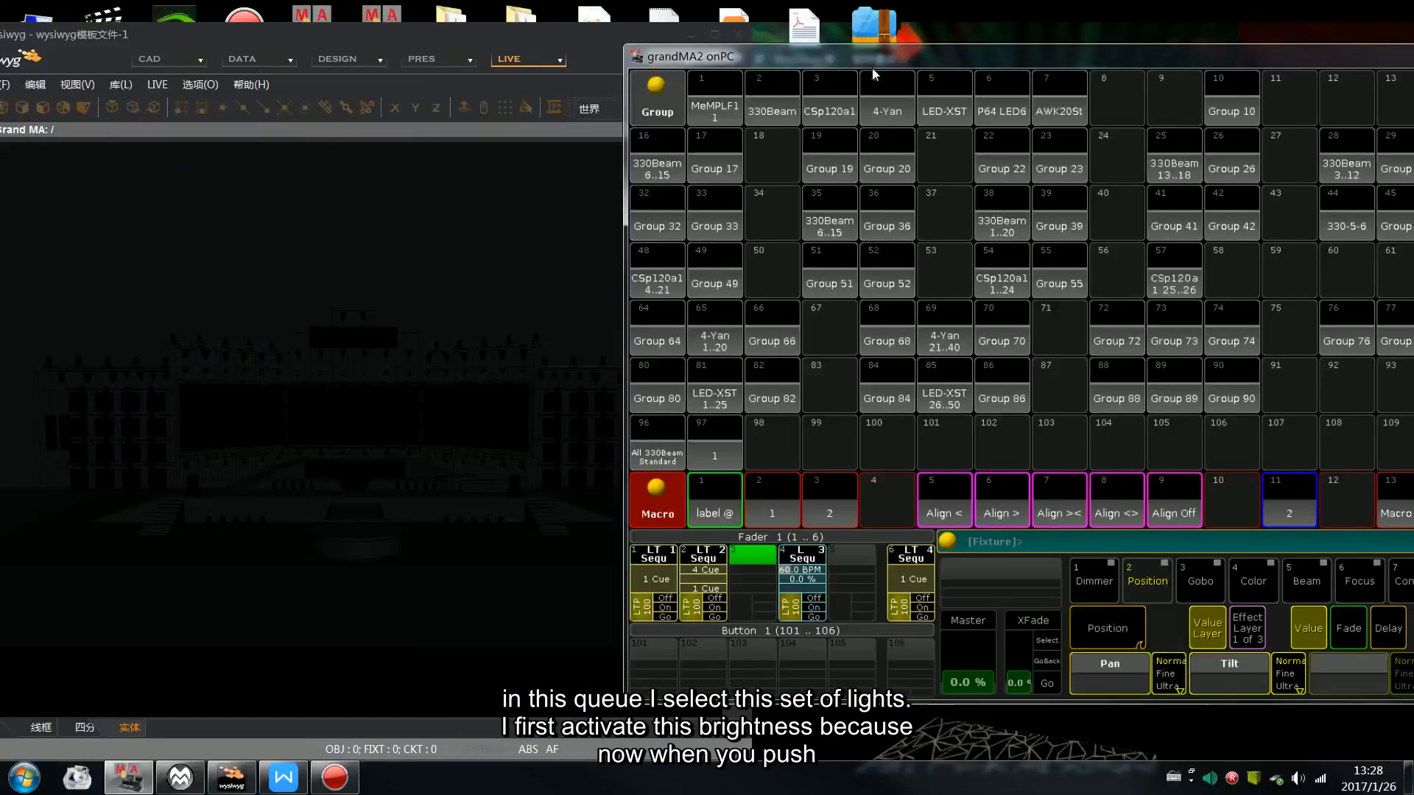
pyautogui.click(923, 615)
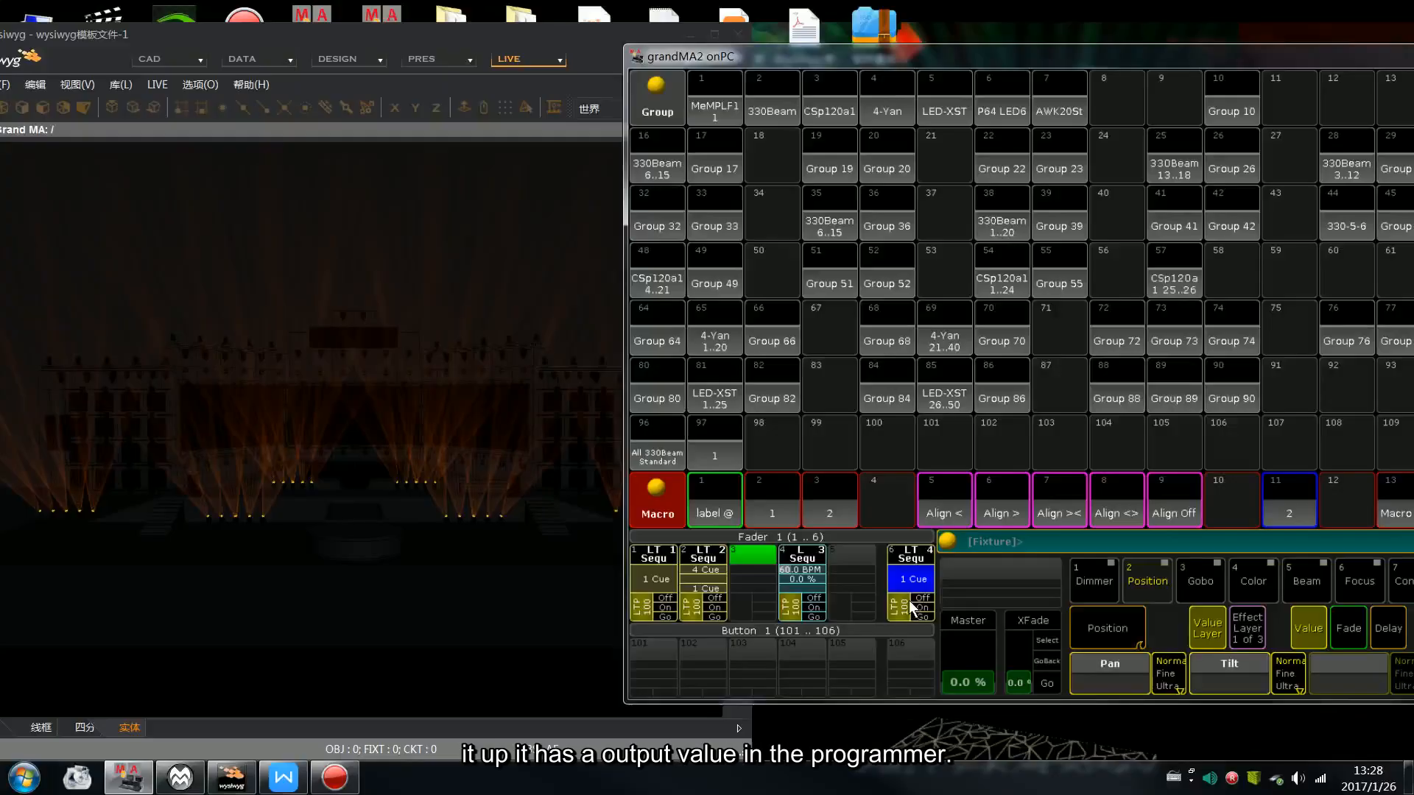
pyautogui.moveTo(1206, 60); pyautogui.dragTo(1164, 53)
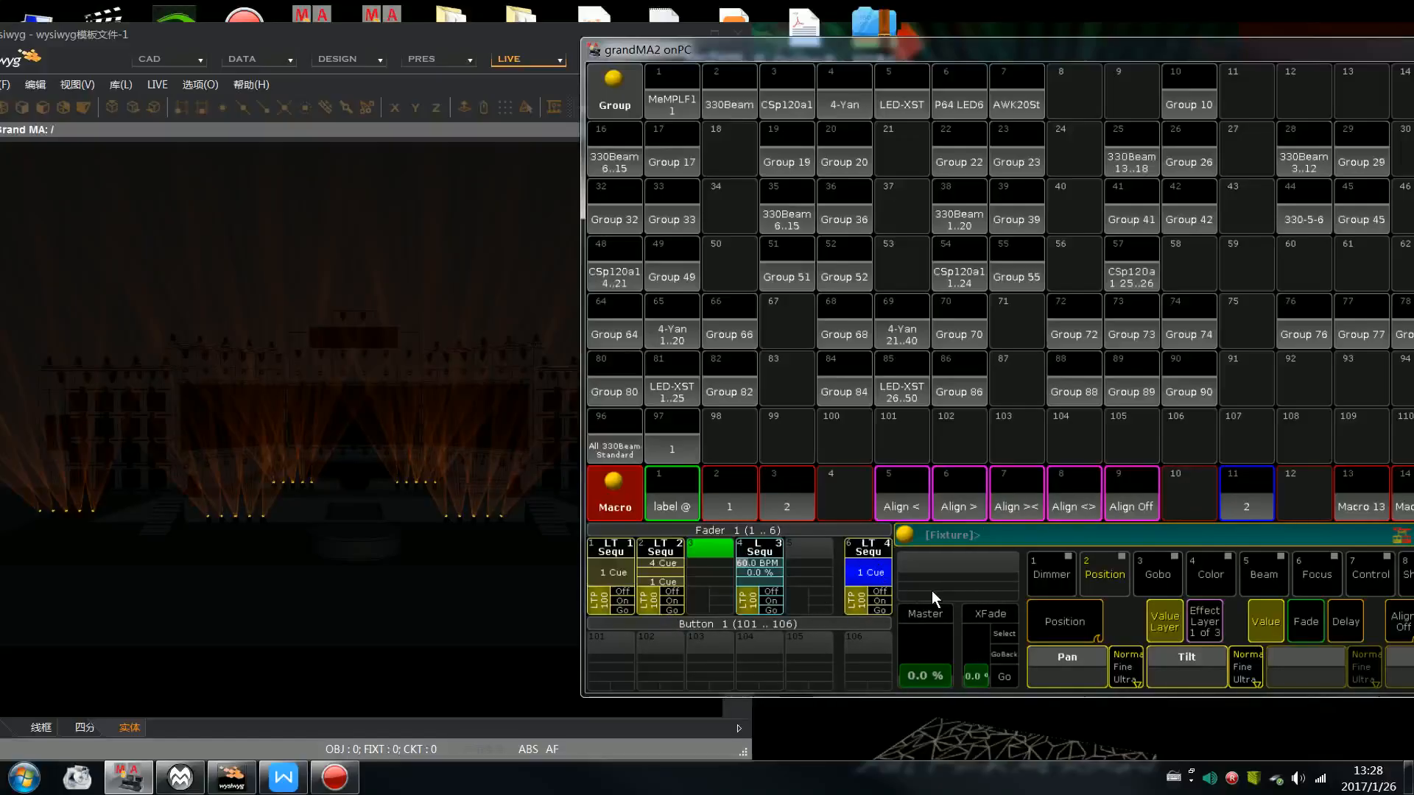
pyautogui.moveTo(1209, 51); pyautogui.dragTo(1114, 42)
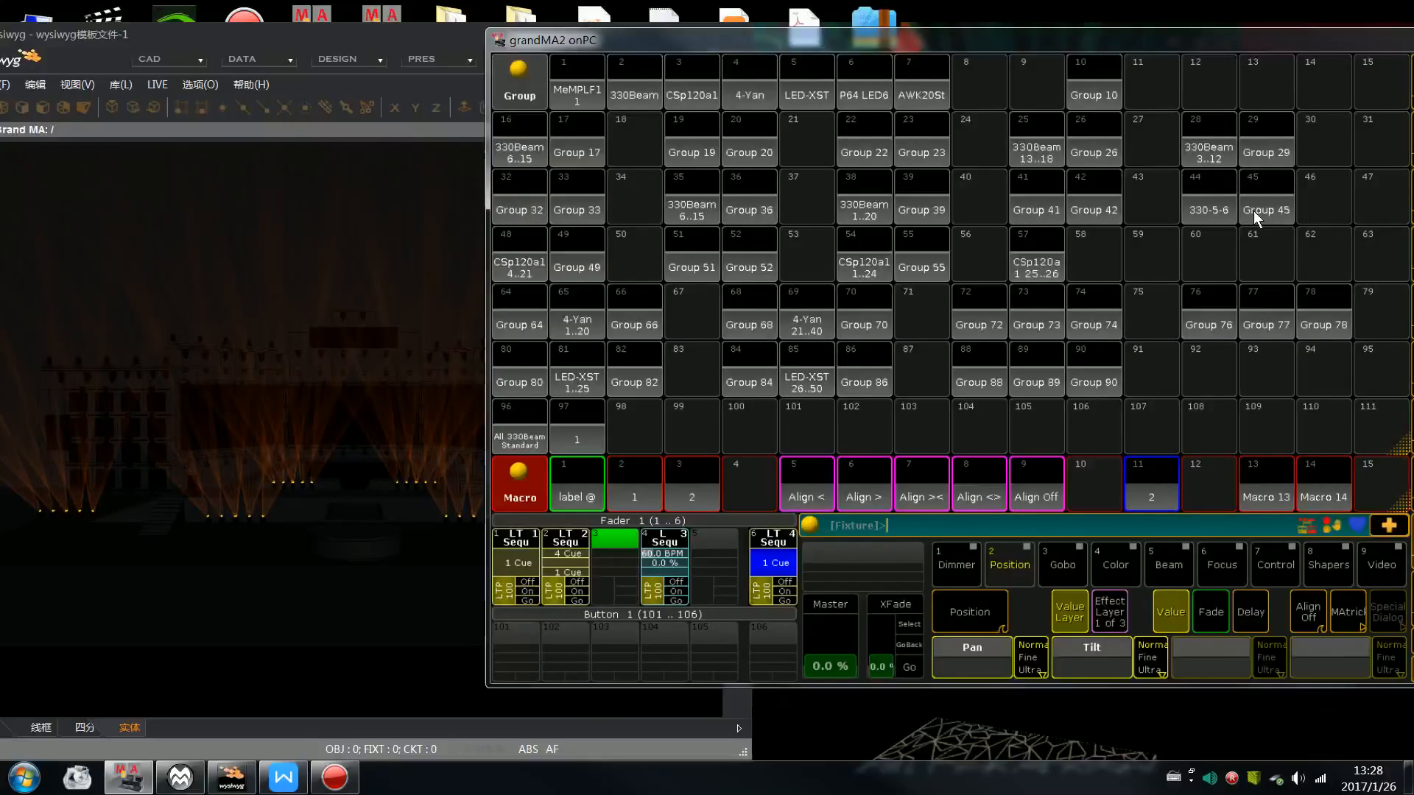
# Select fixture group 44 (330-5-6) and activate its Dimmer and Color values in the programmer
pyautogui.click(1215, 203)
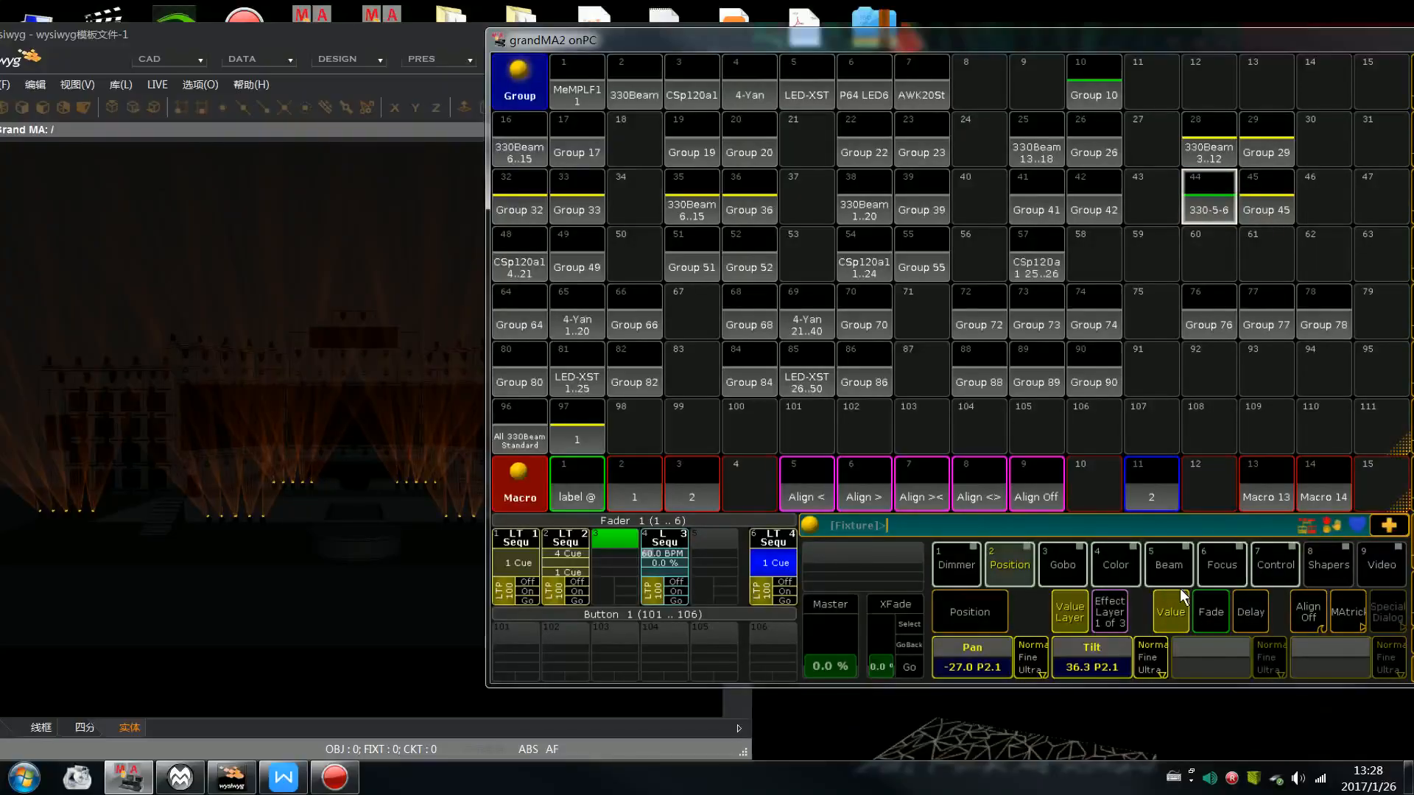
pyautogui.click(962, 567)
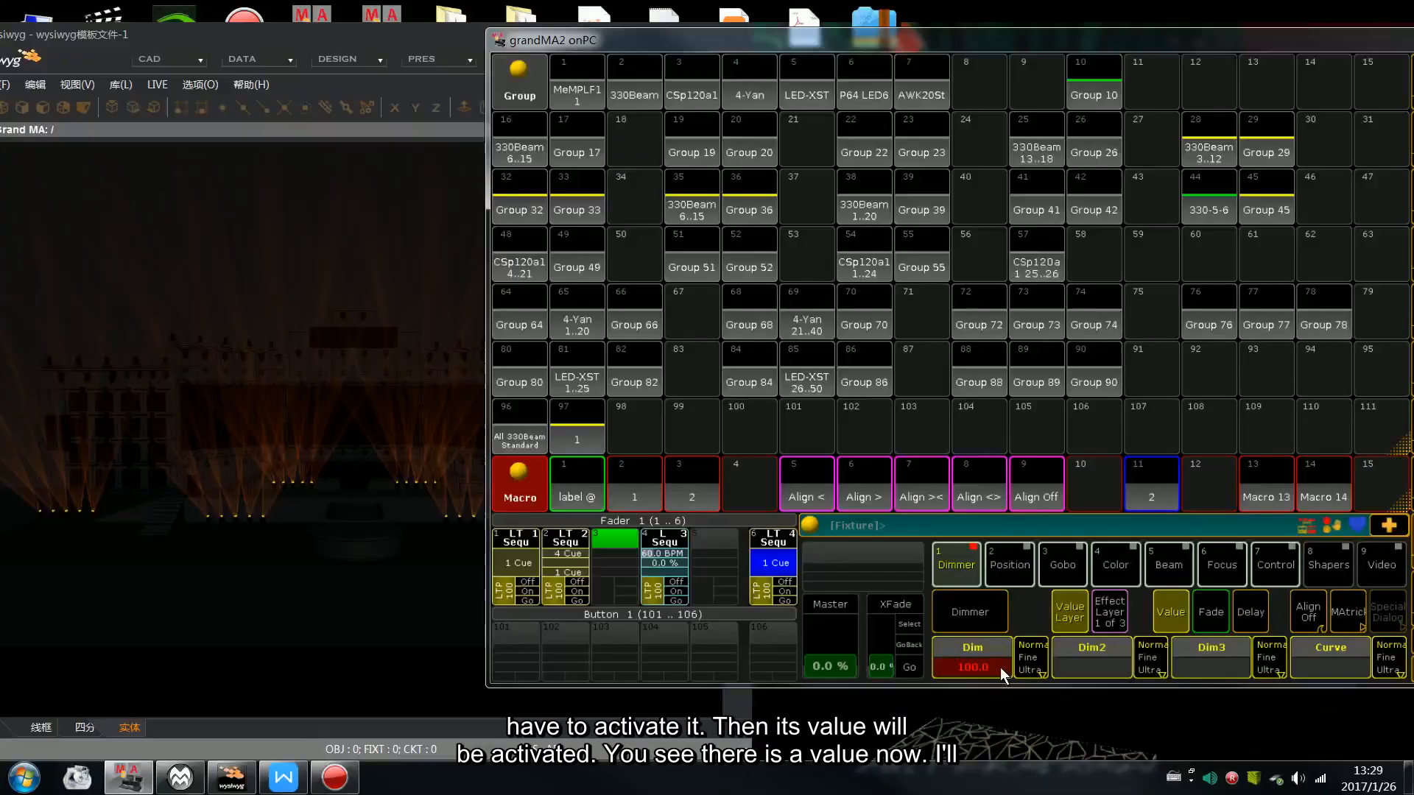
pyautogui.click(1001, 585)
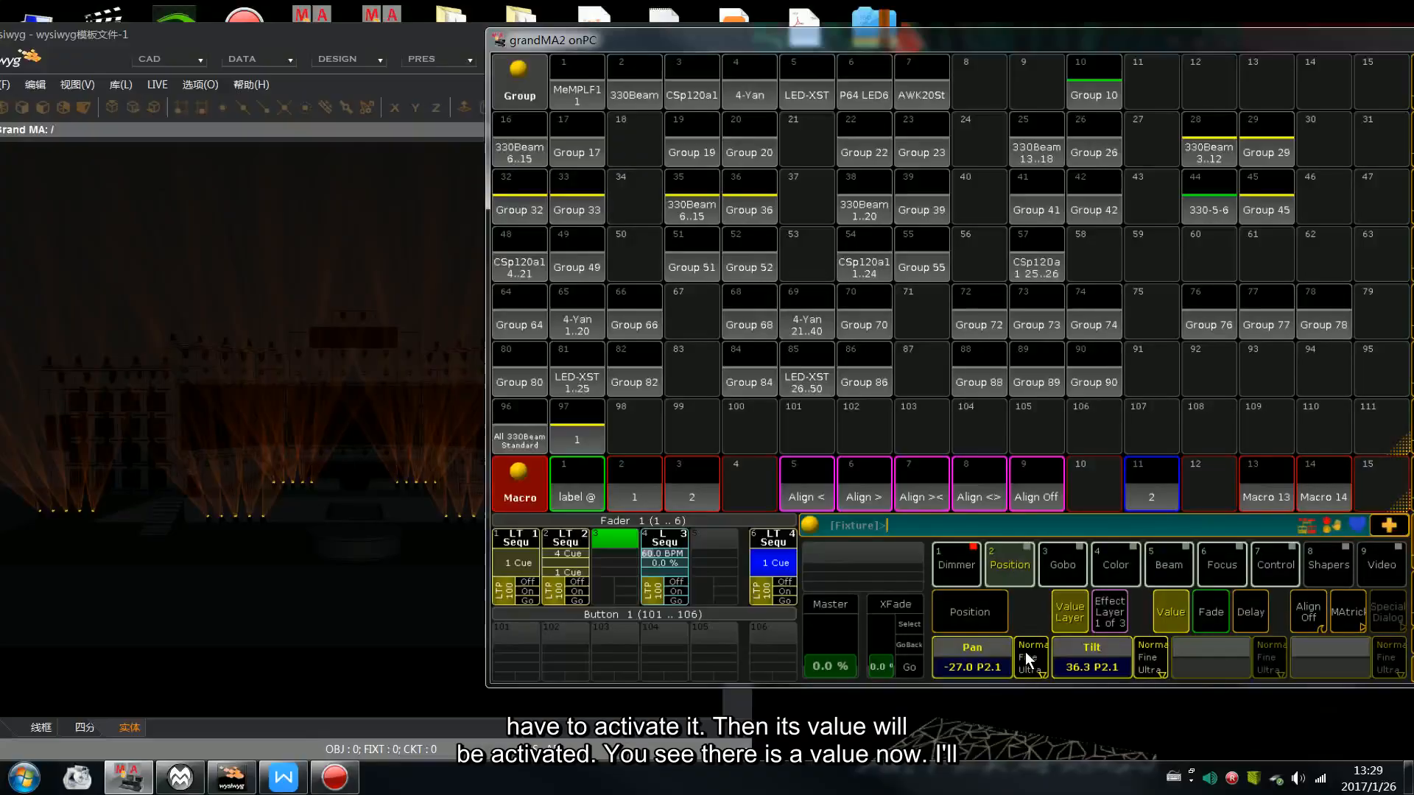
pyautogui.click(1022, 574)
pyautogui.click(1125, 564)
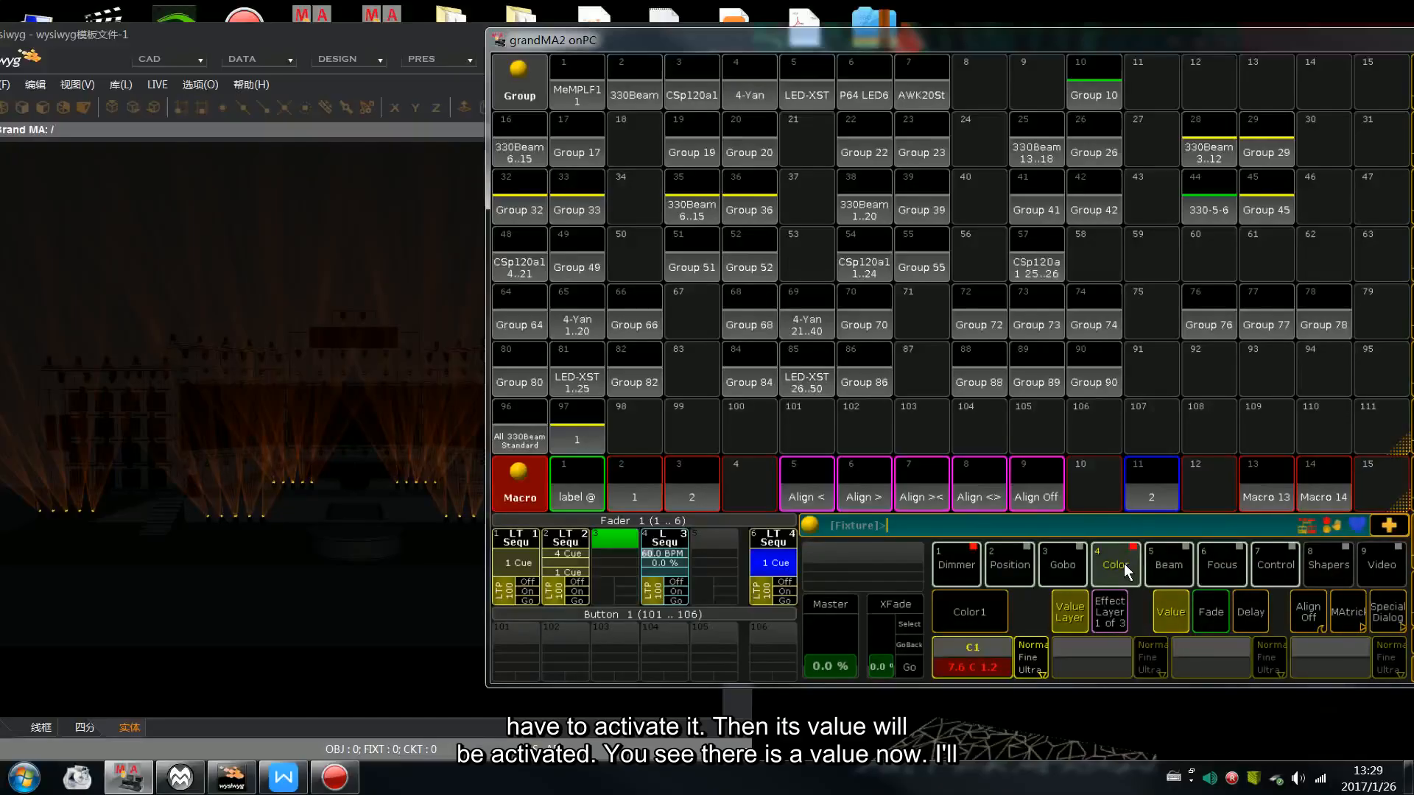
# Activate the Beam, Gobo and Position values of the selected fixtures in the programmer
pyautogui.click(1176, 561)
pyautogui.click(1178, 559)
pyautogui.click(1066, 564)
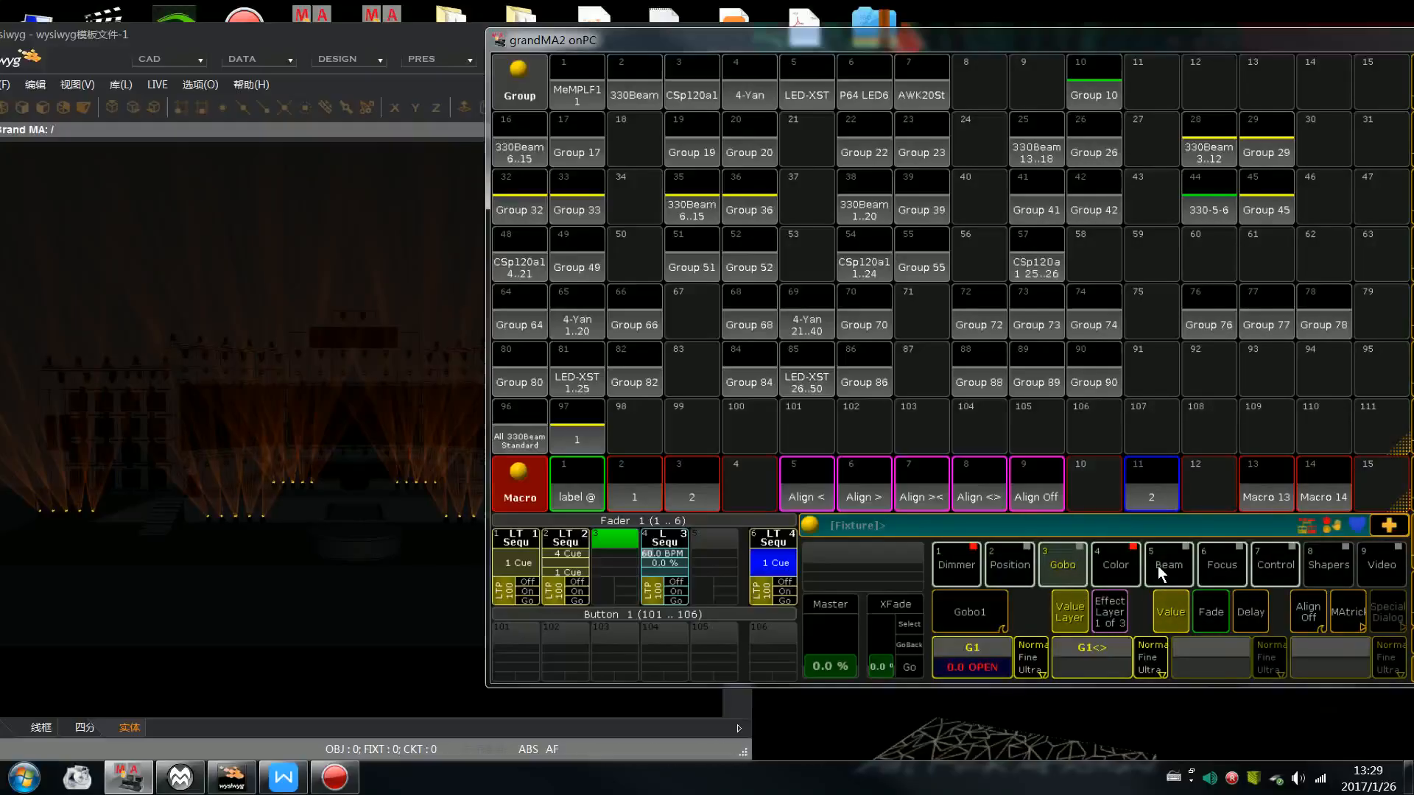
pyautogui.click(1158, 565)
pyautogui.click(1057, 567)
pyautogui.click(1057, 567)
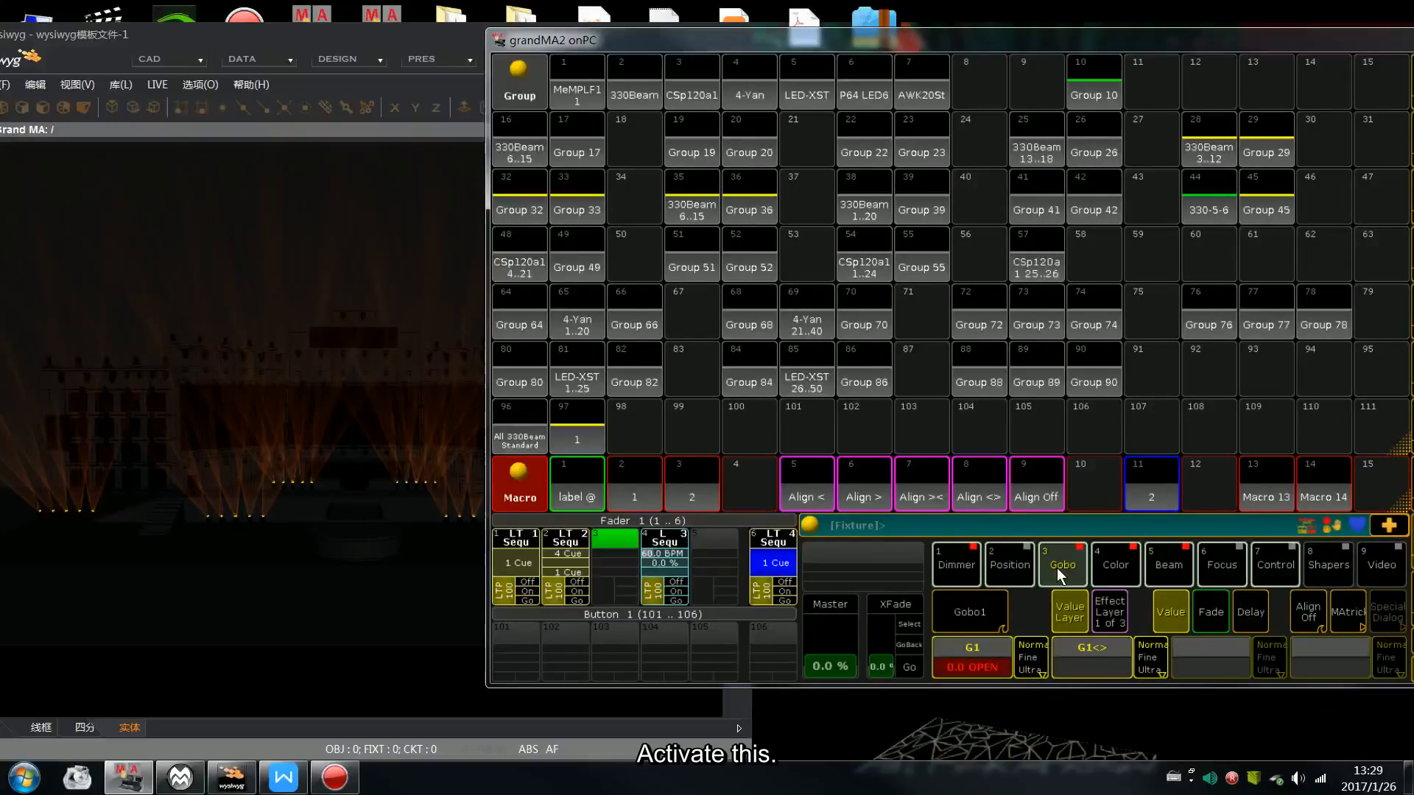
pyautogui.click(1003, 564)
pyautogui.click(1002, 564)
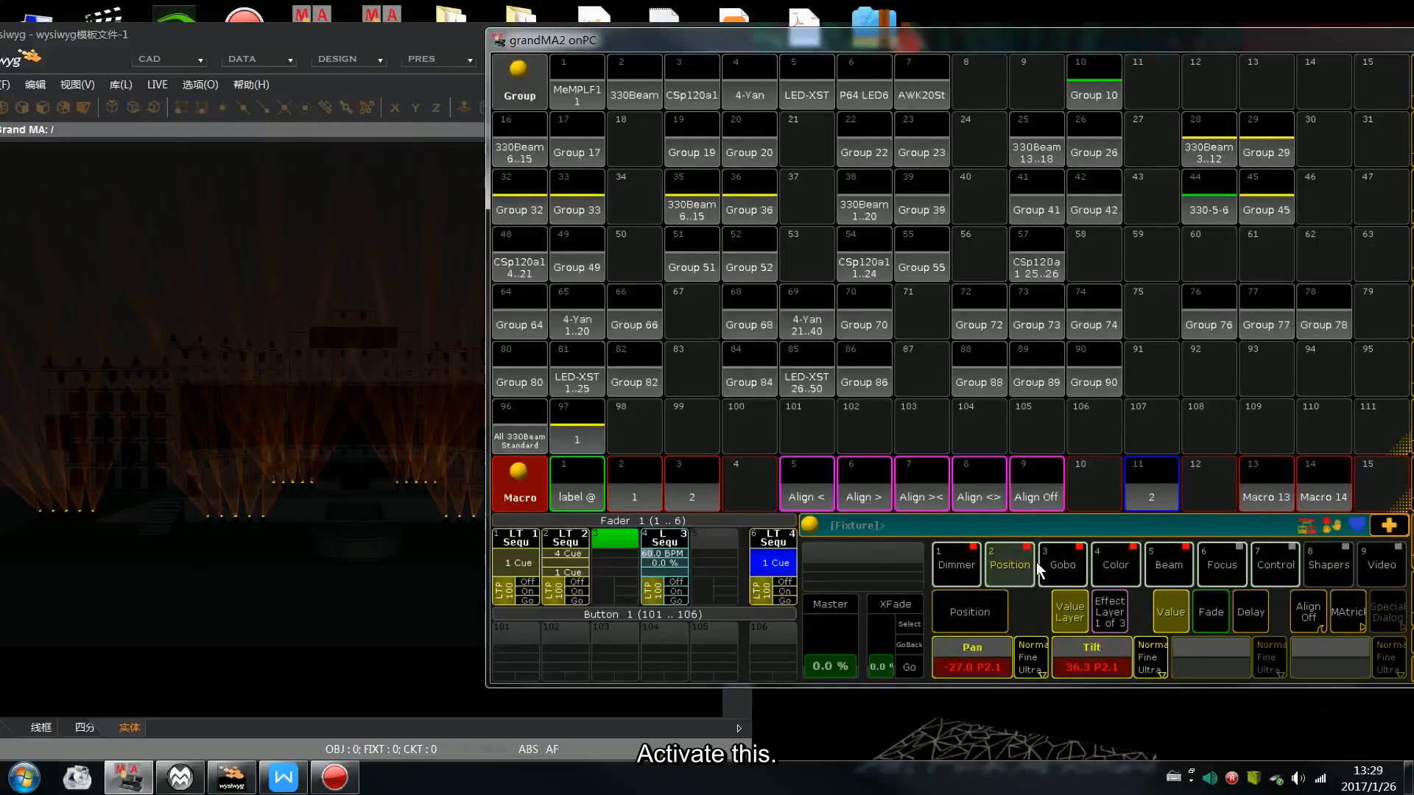
# Turn off the Gobo values in the programmer and switch off the cue on fader executor 6
pyautogui.press('o')
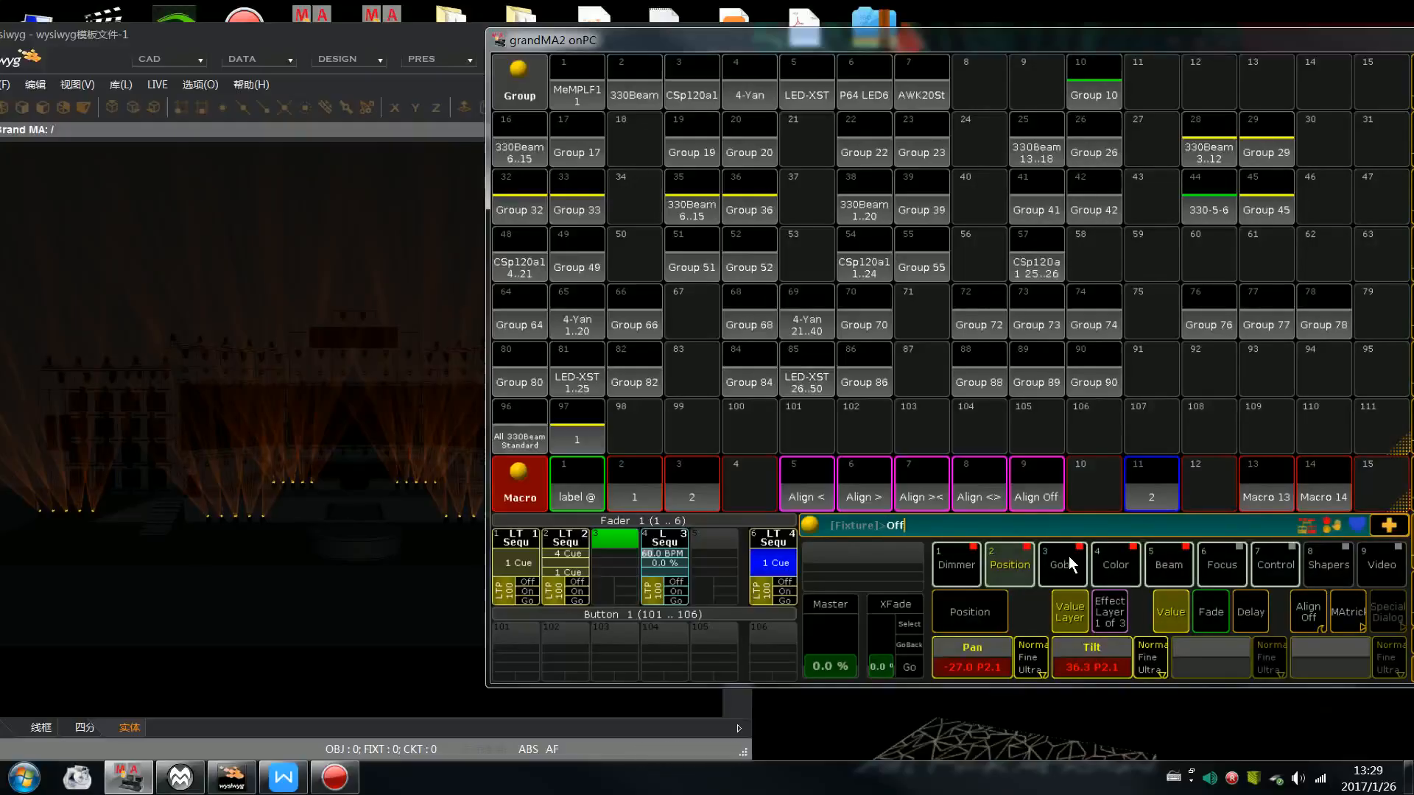
pyautogui.click(1071, 552)
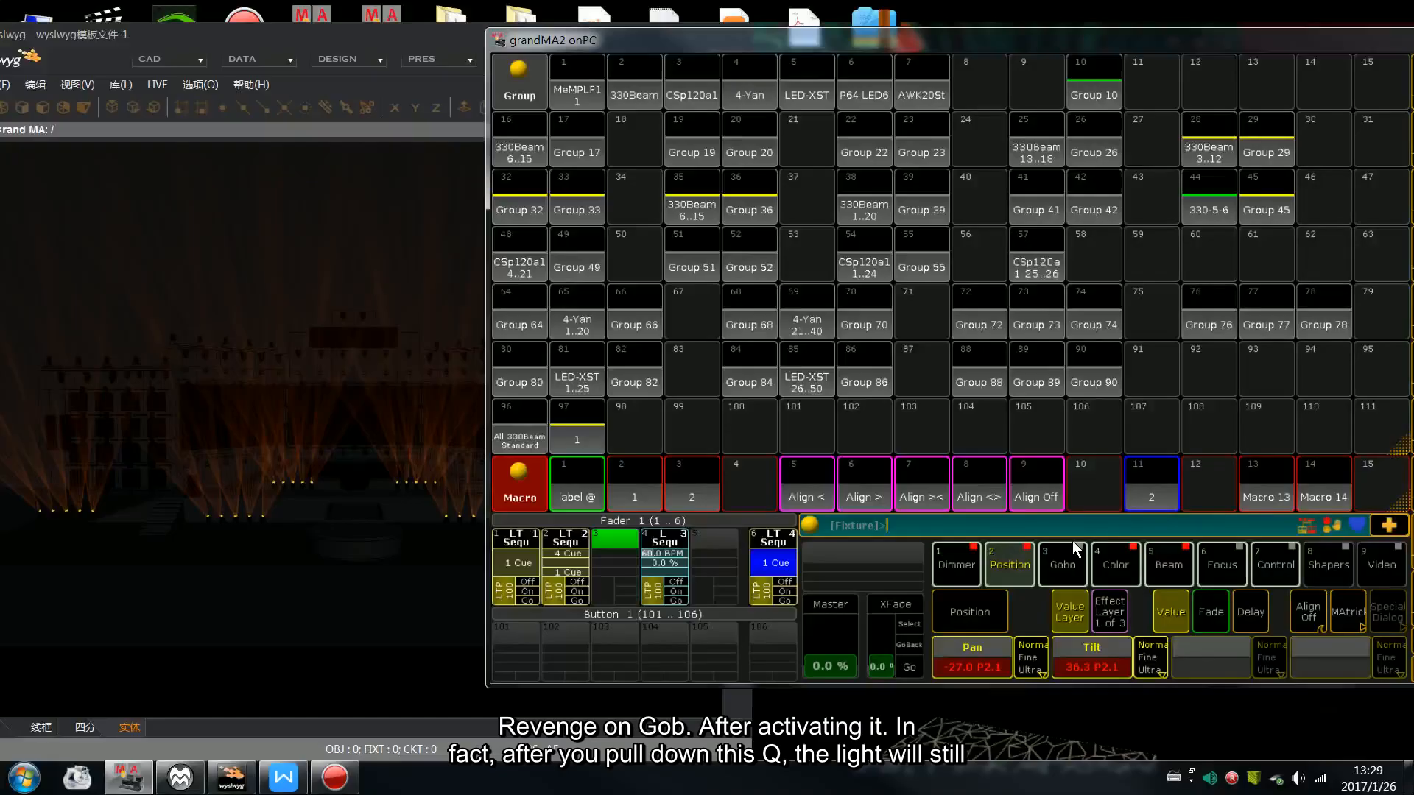
pyautogui.click(783, 592)
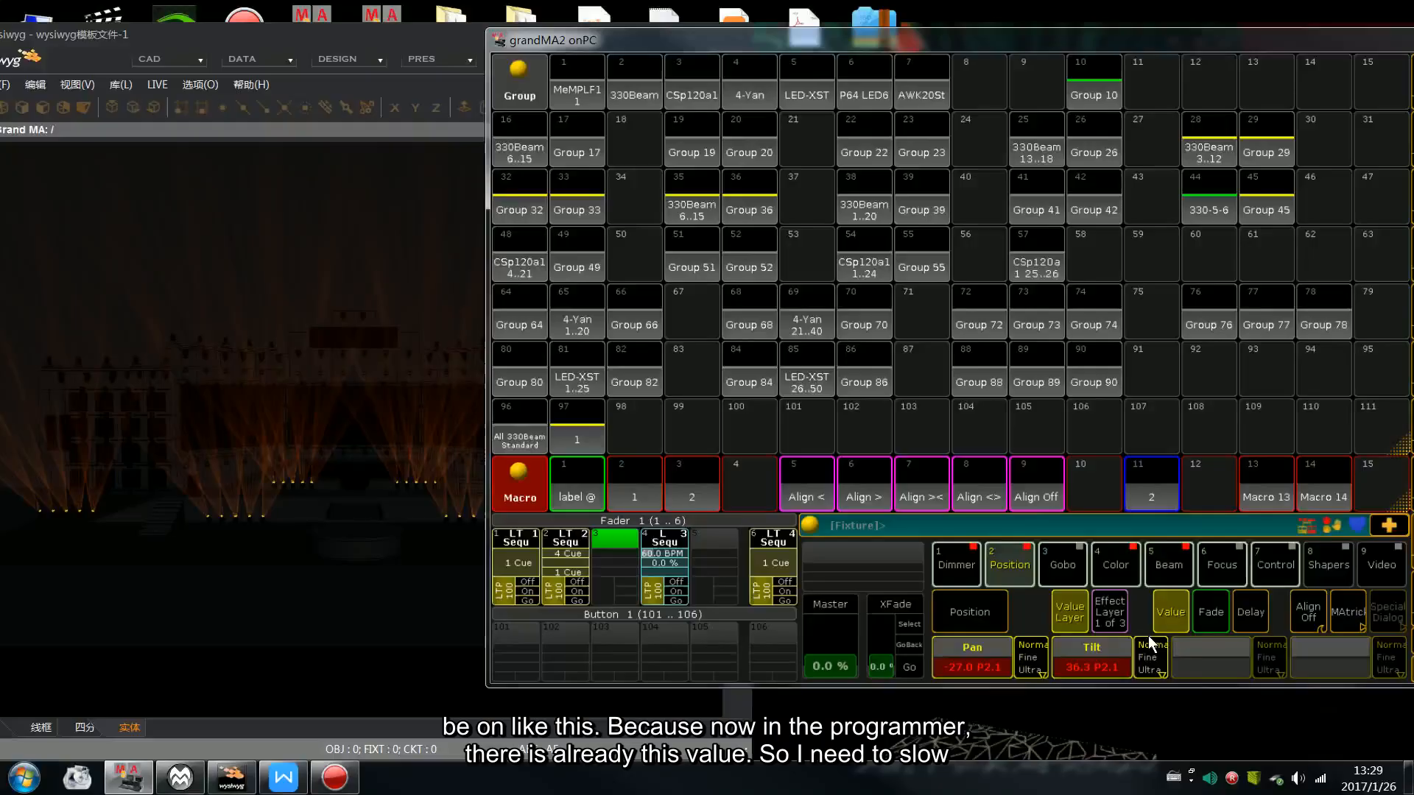
# Set the color wheel C1 of the selected fixtures to the blue slot C 1.3 (10.7)
pyautogui.click(1112, 567)
pyautogui.click(969, 660)
pyautogui.click(1036, 417)
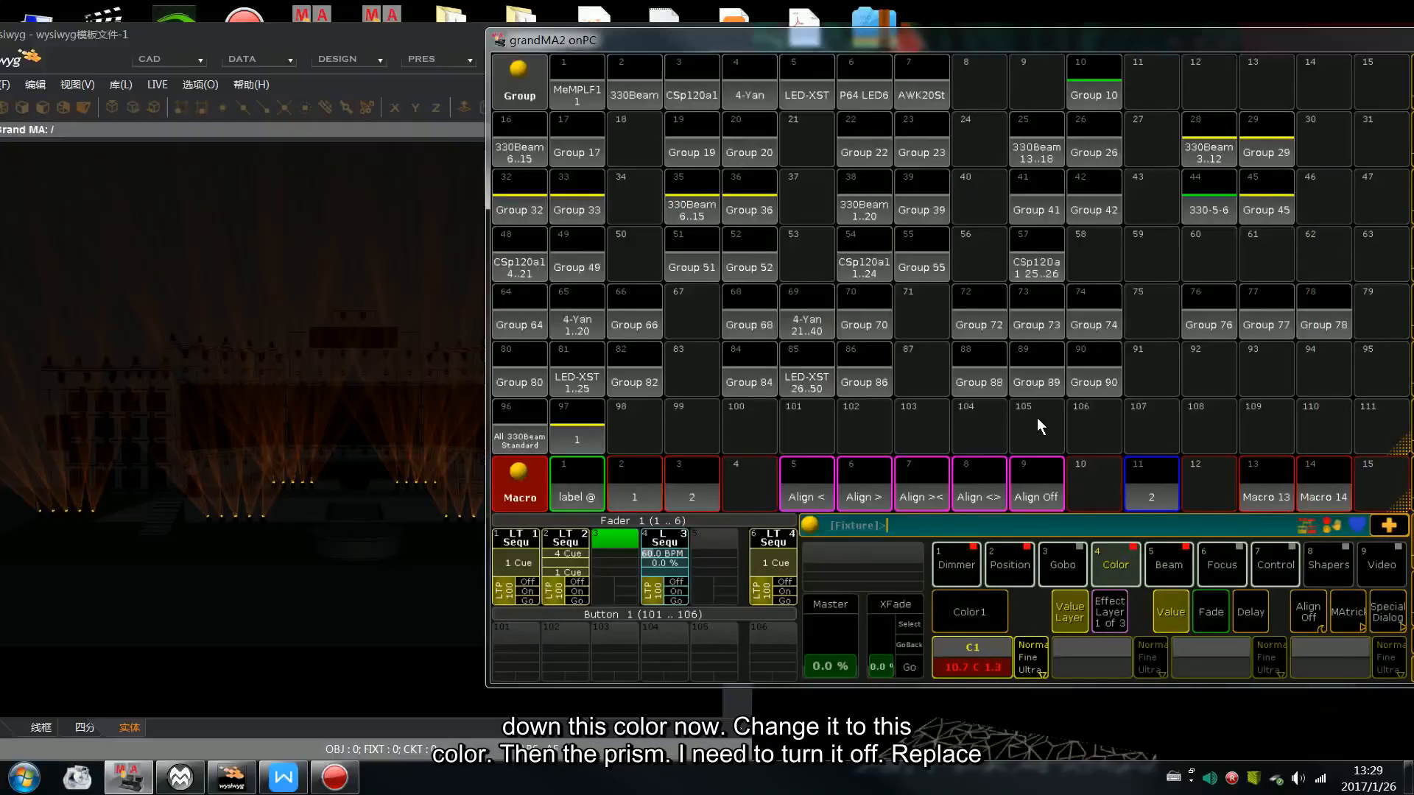
# Set Prism1 to None and Prism2 to Prism for the selected fixtures
pyautogui.click(1187, 561)
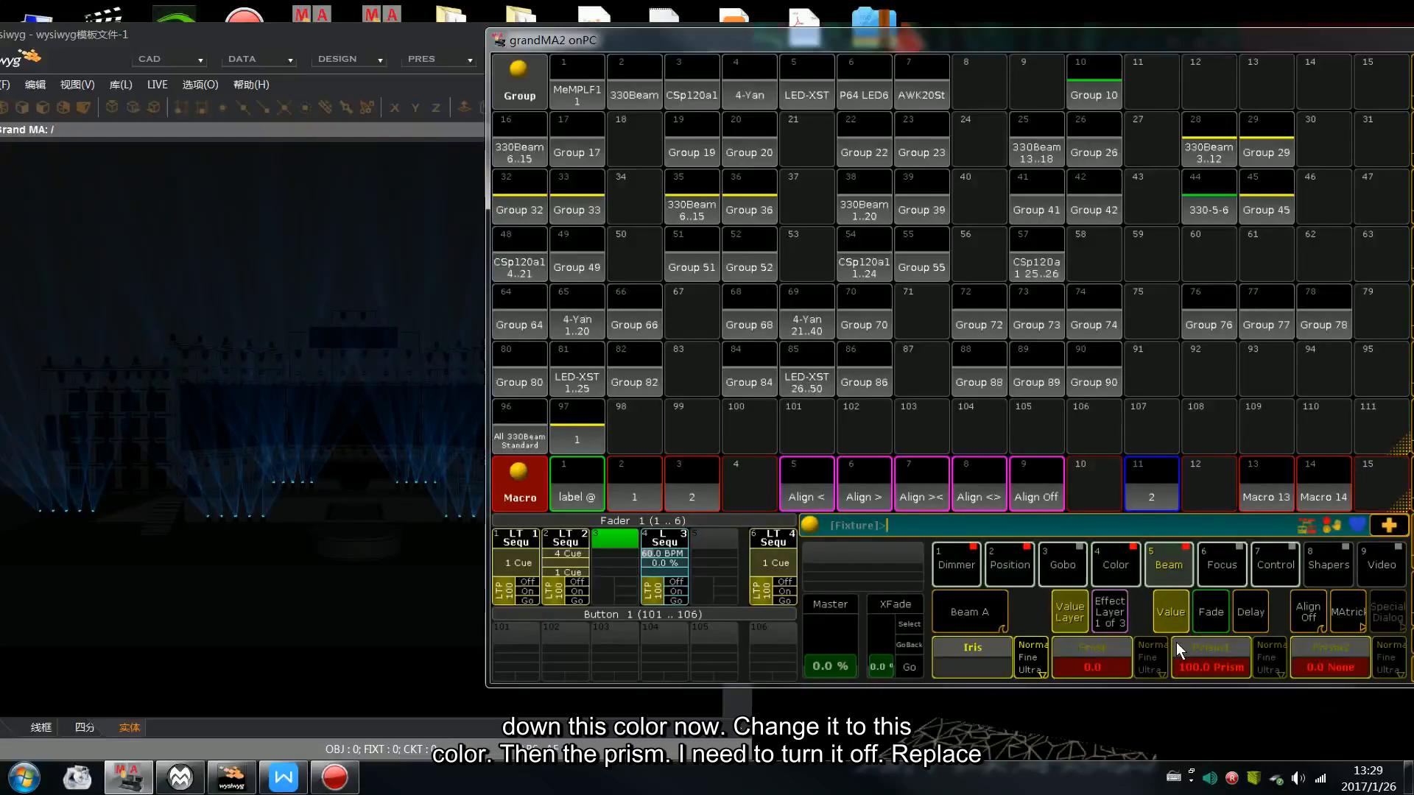
pyautogui.click(1203, 671)
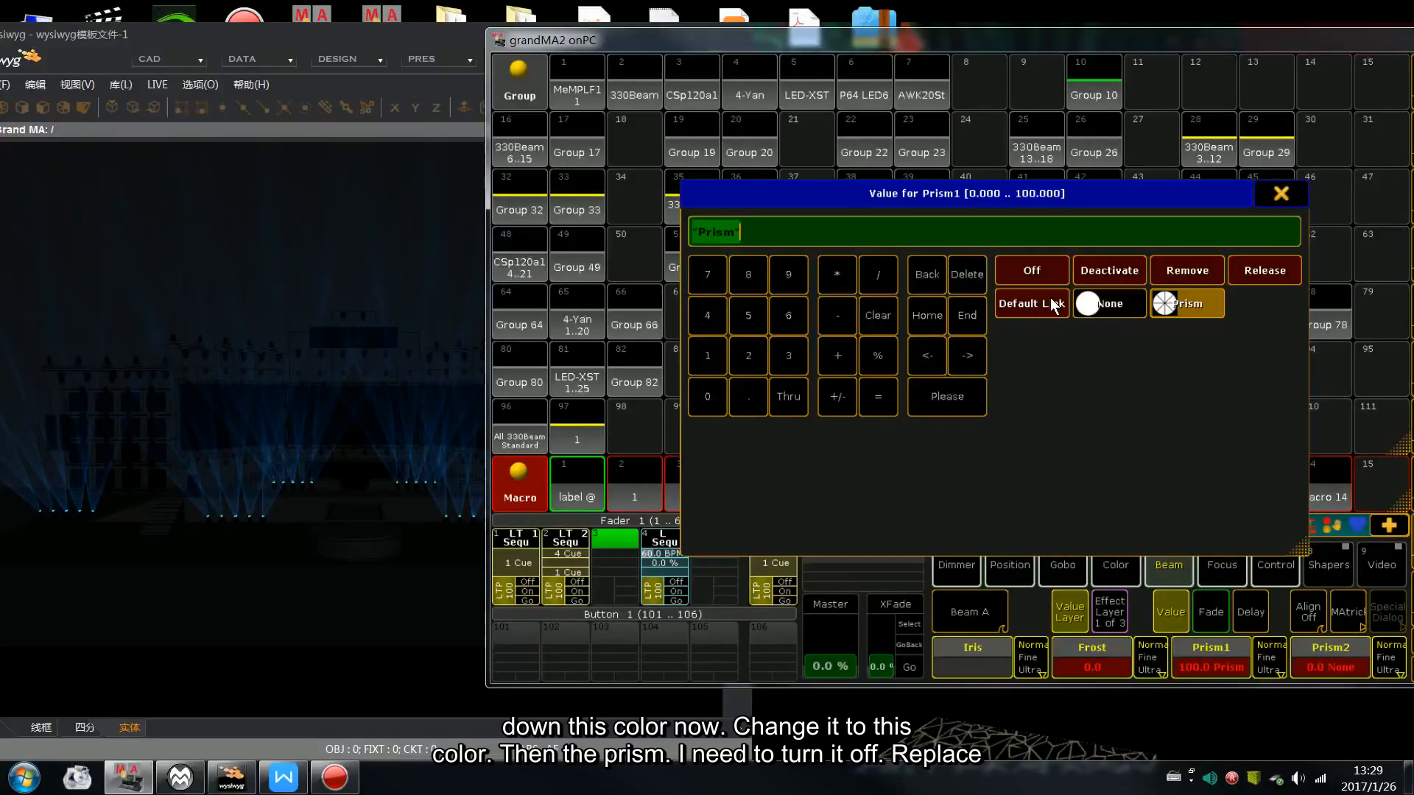
pyautogui.click(1102, 304)
pyautogui.click(1331, 666)
pyautogui.click(1185, 304)
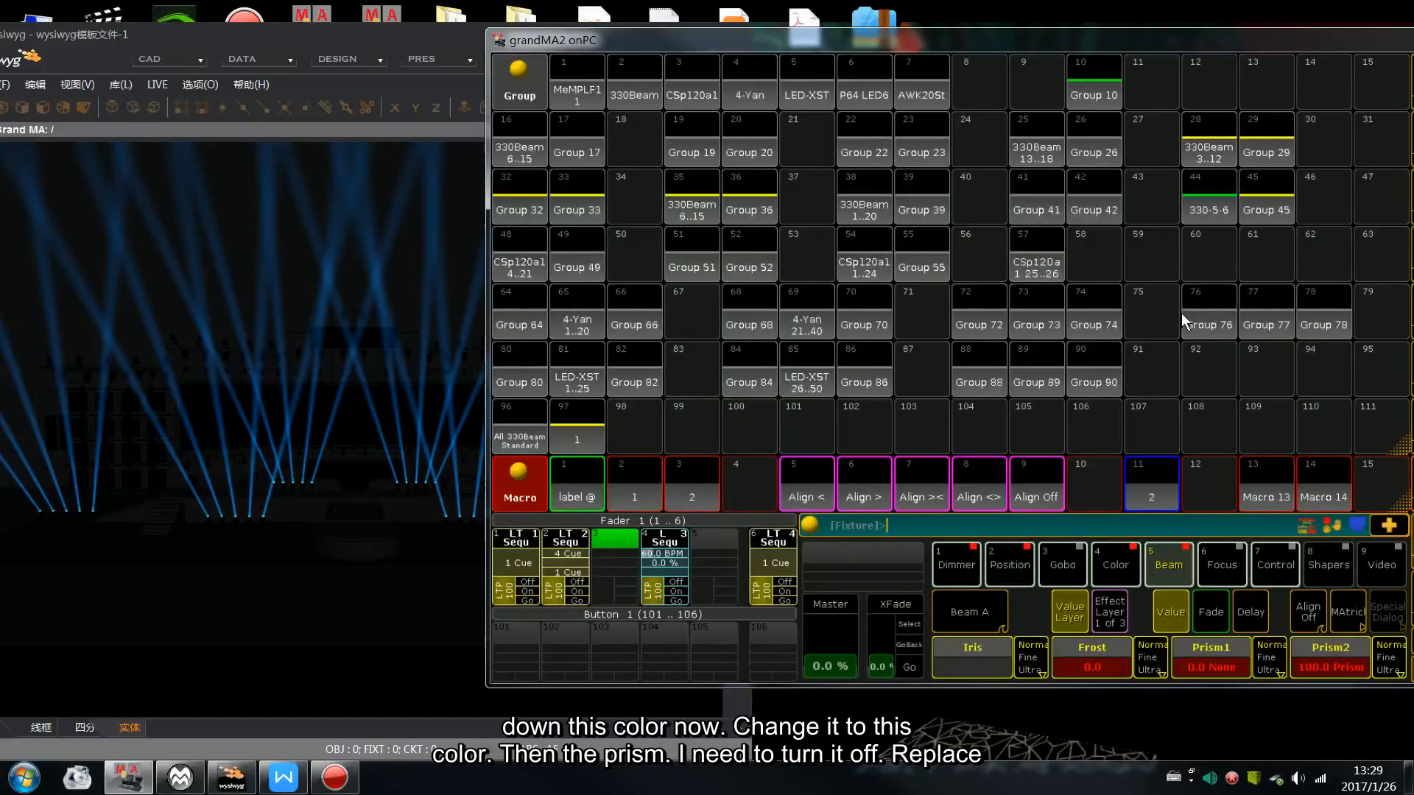
# Overwrite the cue on fader executor 6 with the programmer values, clear the programmer and switch the cue on
pyautogui.moveTo(943, 48); pyautogui.dragTo(1054, 46)
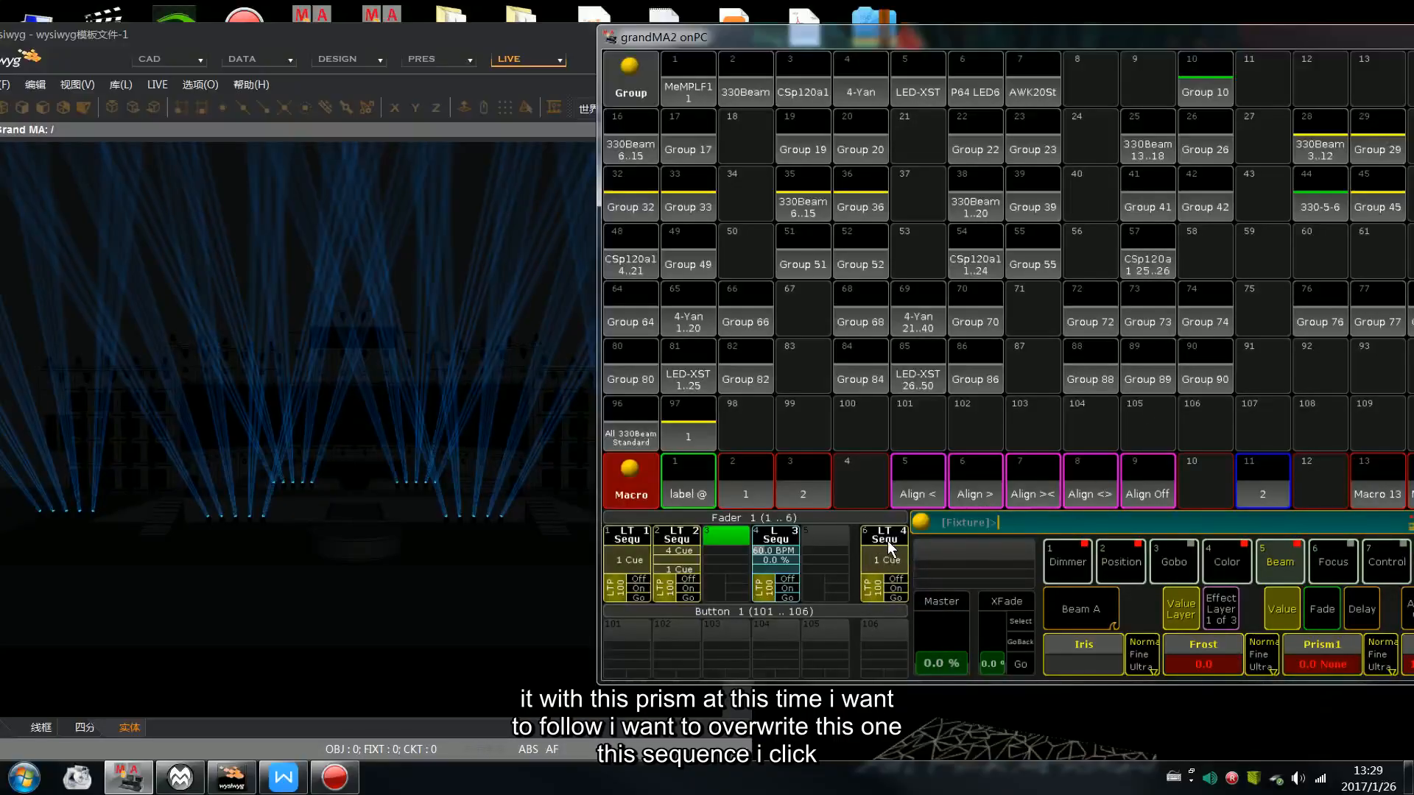
pyautogui.press('s')
pyautogui.click(887, 541)
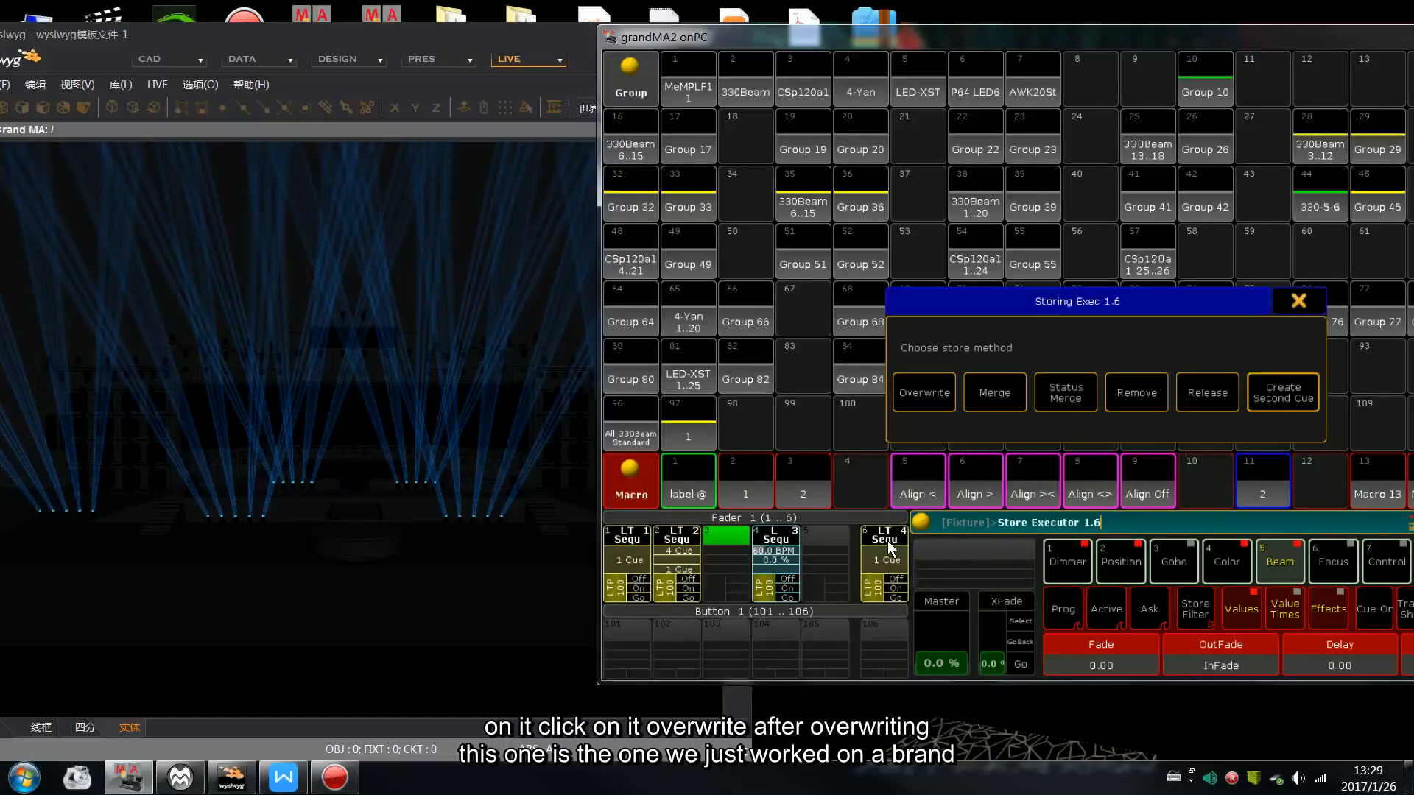
pyautogui.click(912, 390)
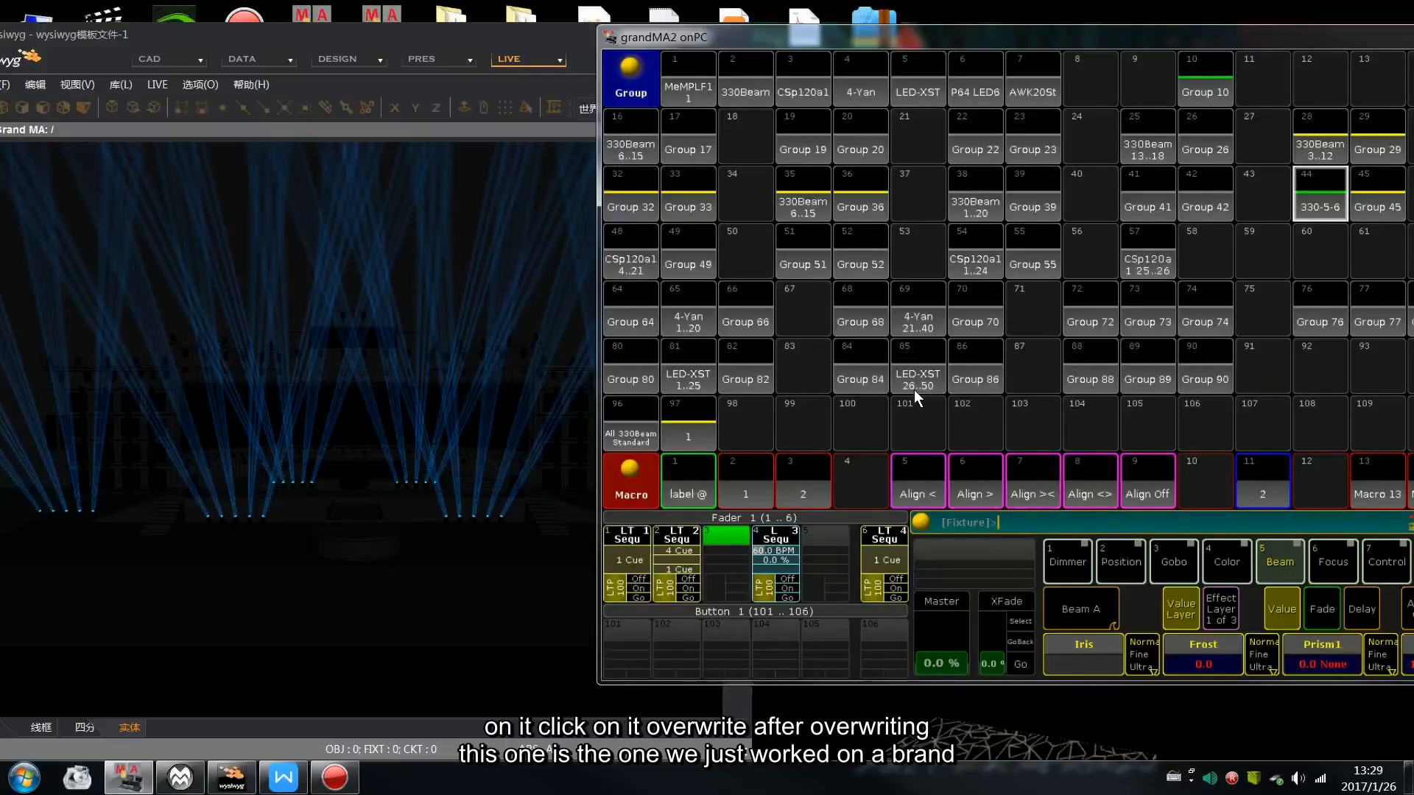
pyautogui.press('c')
pyautogui.press('c')
pyautogui.click(895, 596)
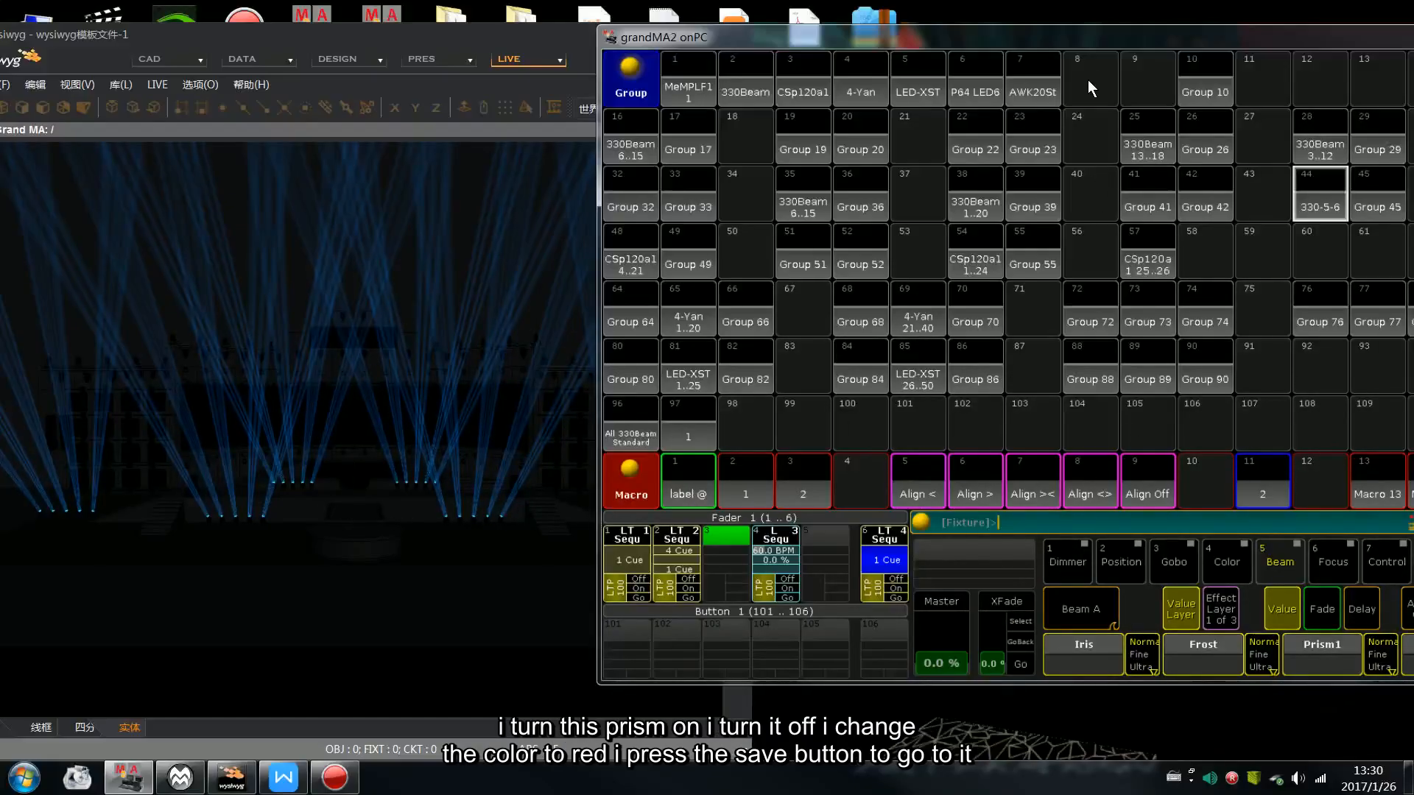
# Select the fixtures of group 330-5-6 and set their Prism1 to Prism and Prism2 to None
pyautogui.moveTo(1088, 41); pyautogui.dragTo(979, 47)
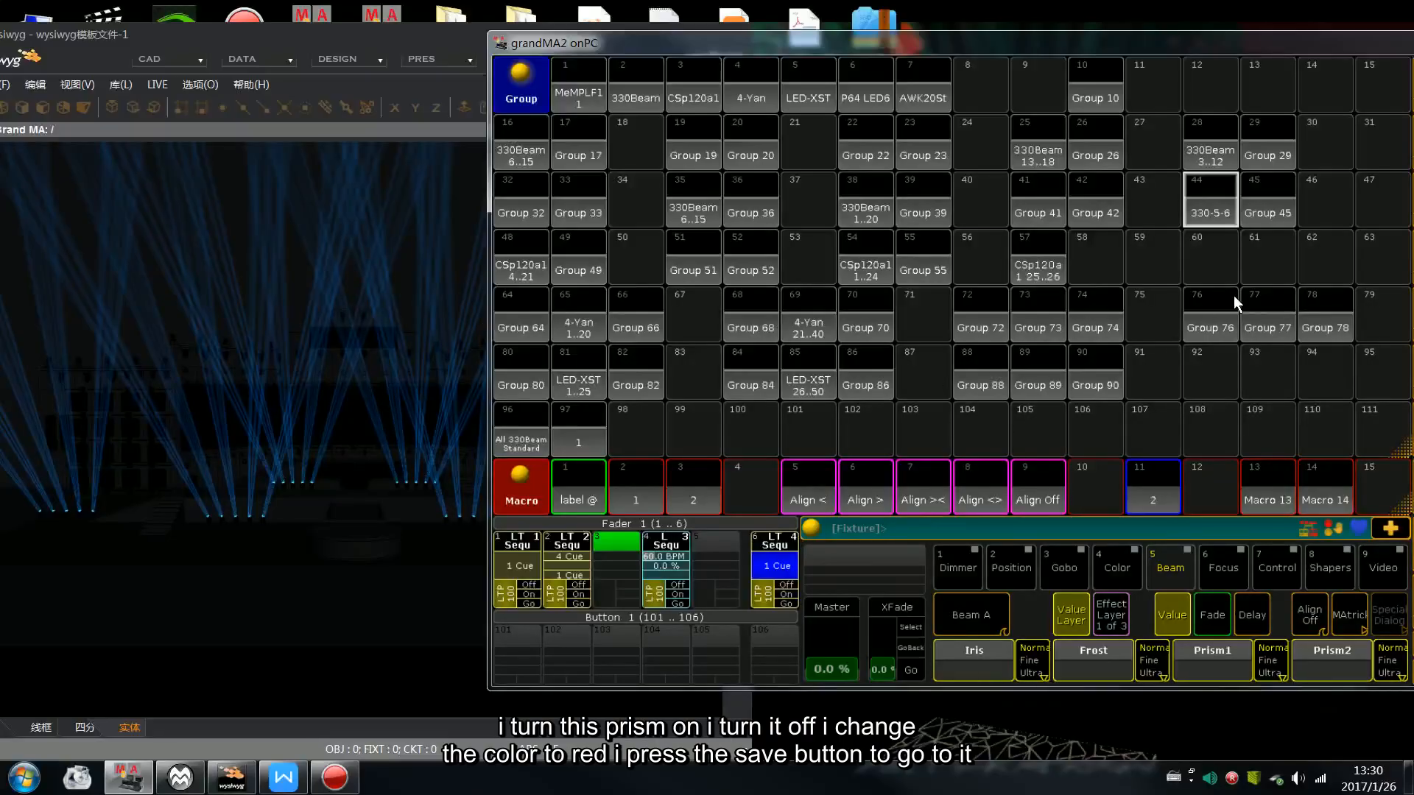
pyautogui.click(1210, 214)
pyautogui.click(1213, 672)
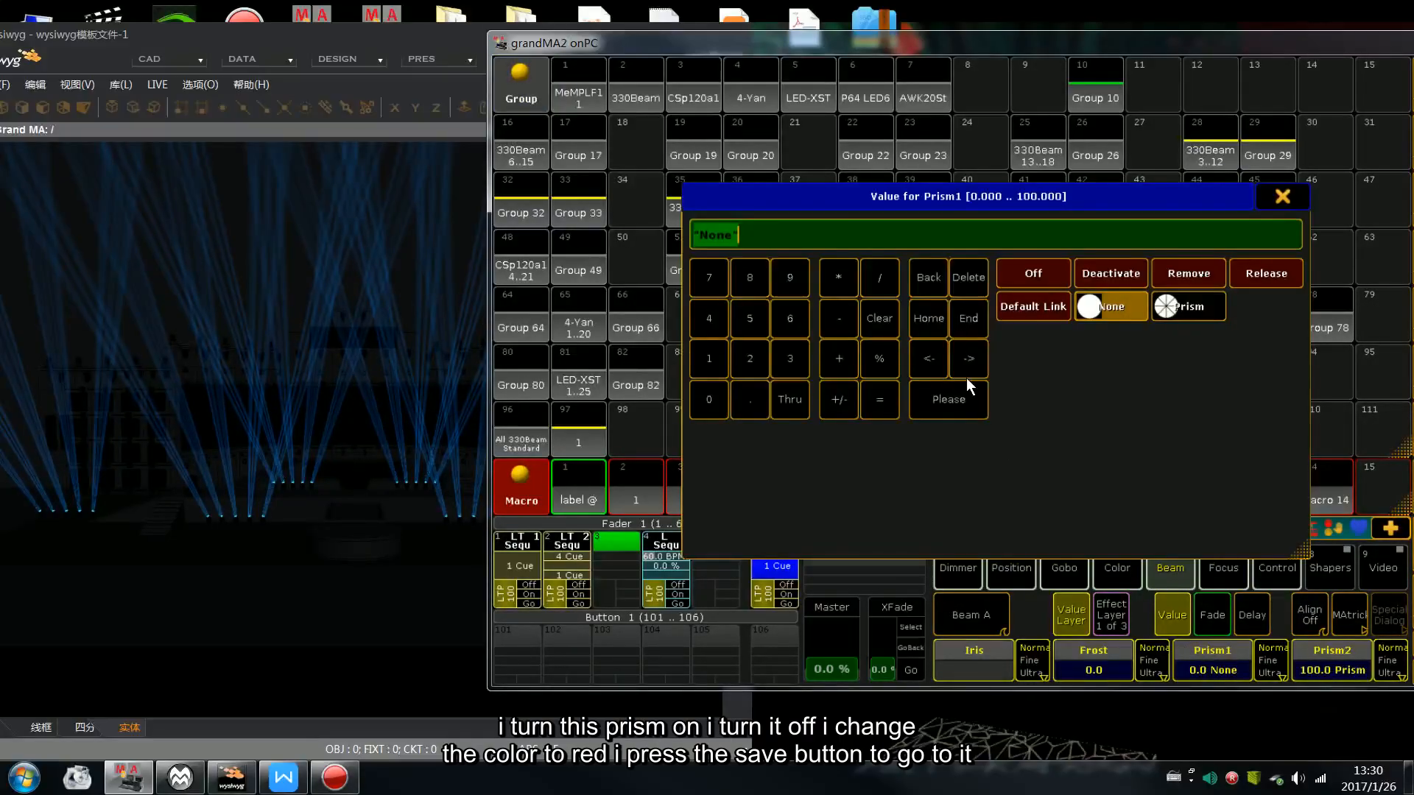
pyautogui.click(1159, 312)
pyautogui.click(1307, 671)
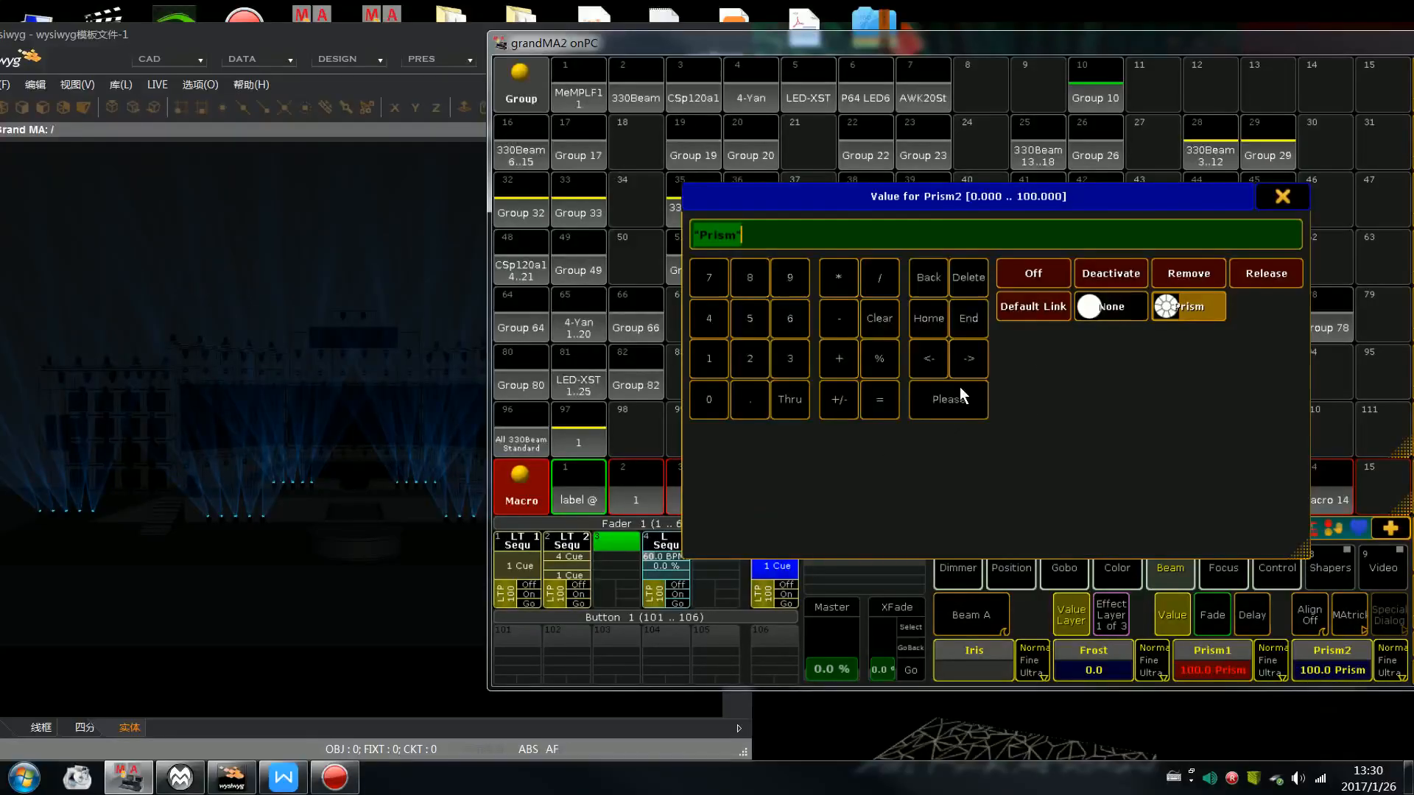
pyautogui.click(1120, 312)
# Set the color wheel C1 of the selected fixtures to the red slot C 1.1 (4.5)
pyautogui.click(1107, 566)
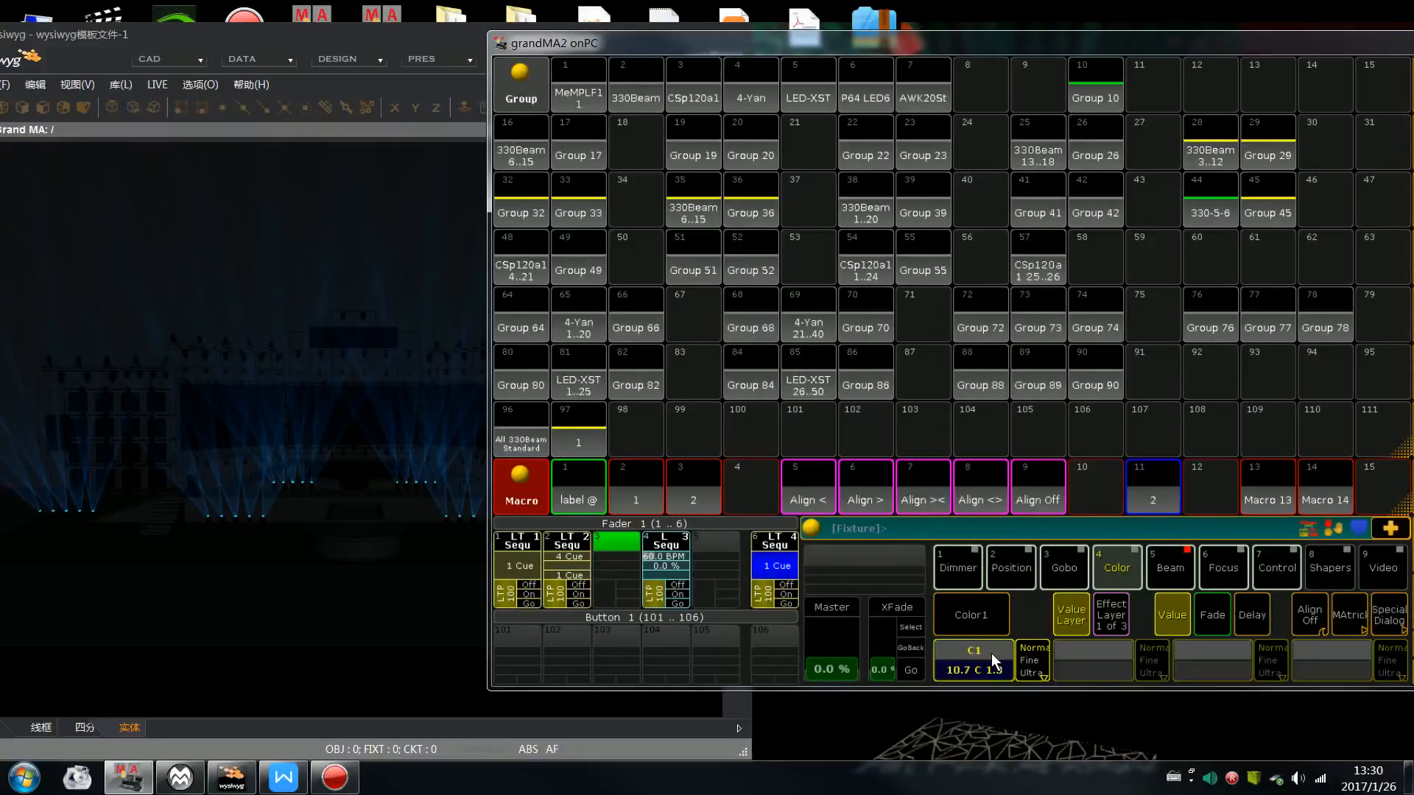
pyautogui.click(991, 653)
pyautogui.click(1176, 363)
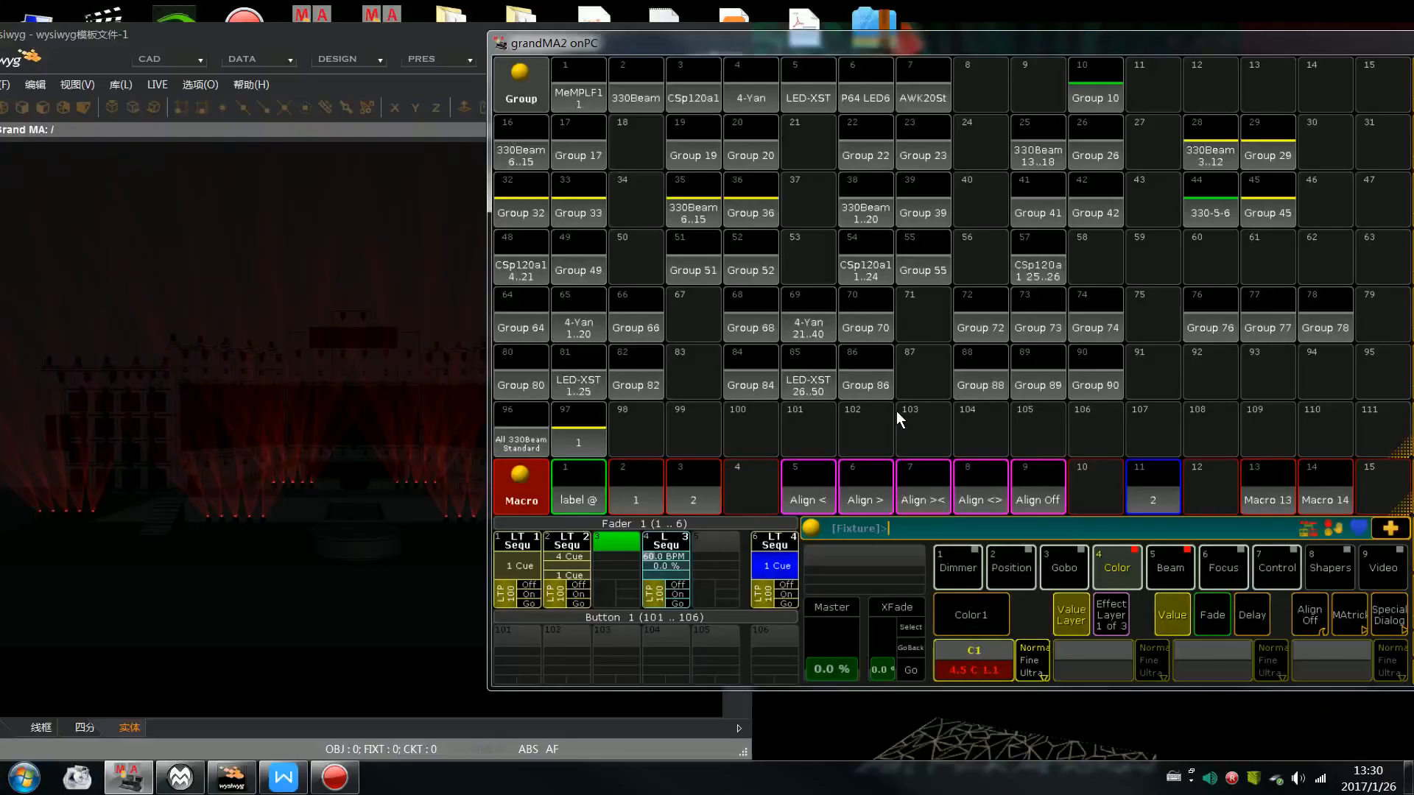
# Merge the new color and prism values into the cue on fader executor 6, clear the programmer and replay the cue
pyautogui.press('s')
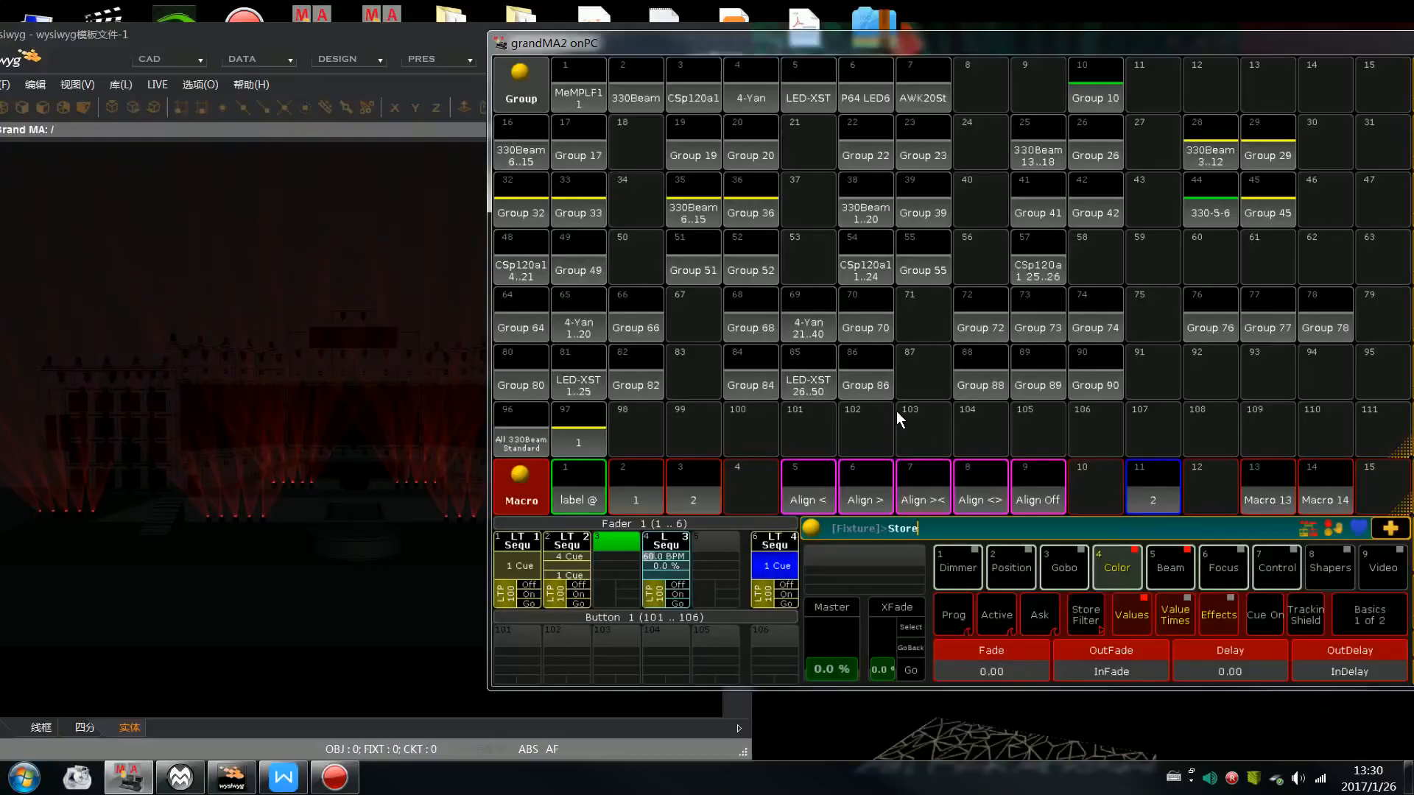
pyautogui.click(773, 564)
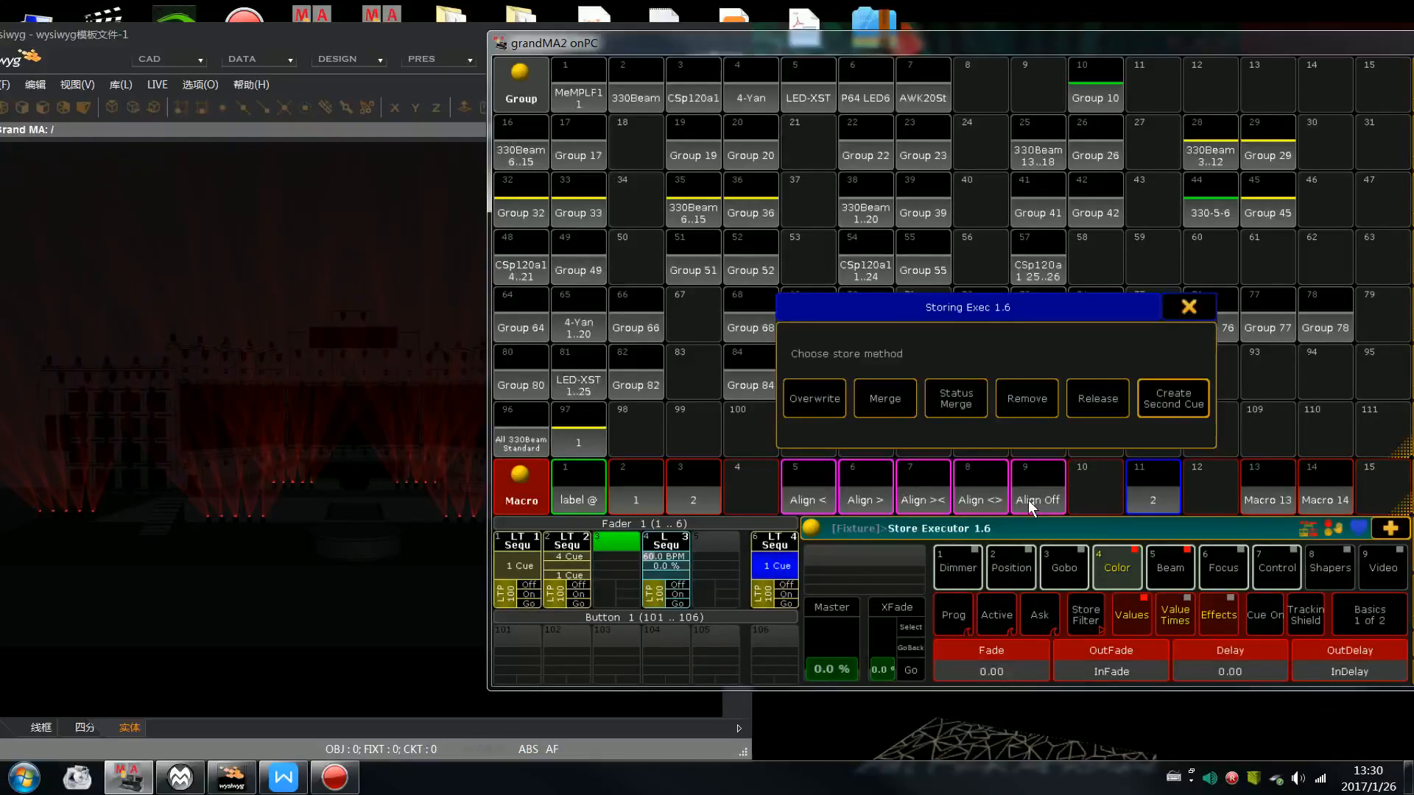
pyautogui.click(877, 404)
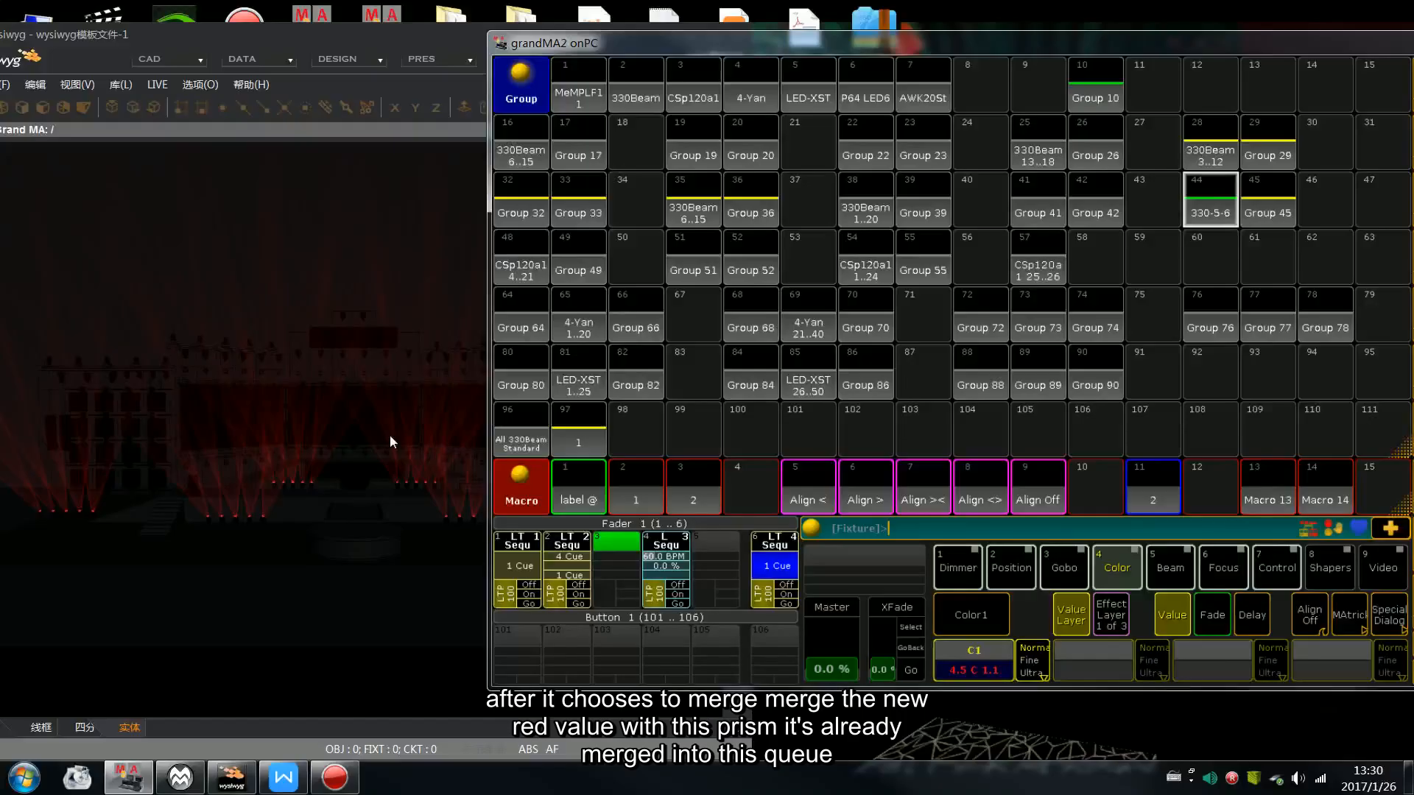
pyautogui.press('Escape')
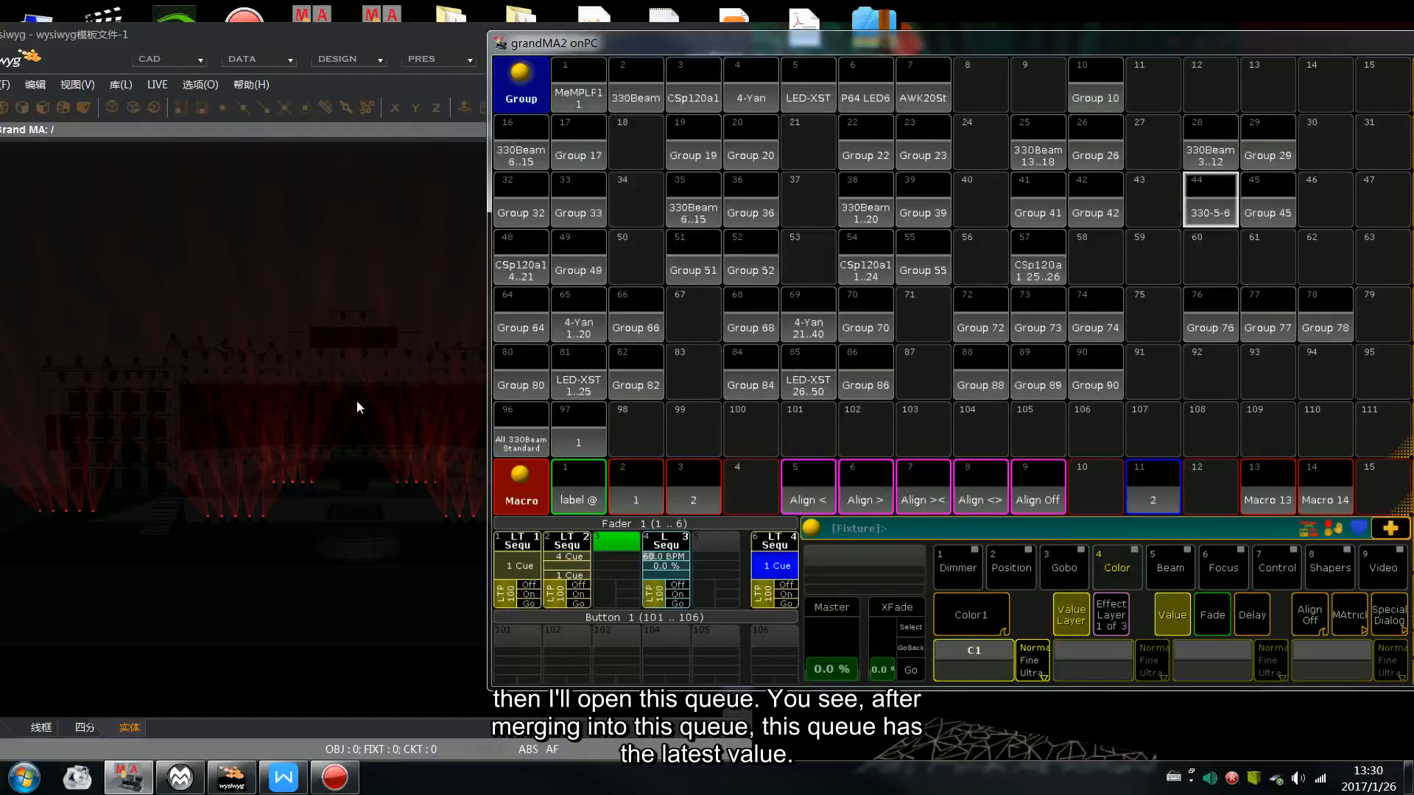
pyautogui.click(786, 586)
pyautogui.click(789, 604)
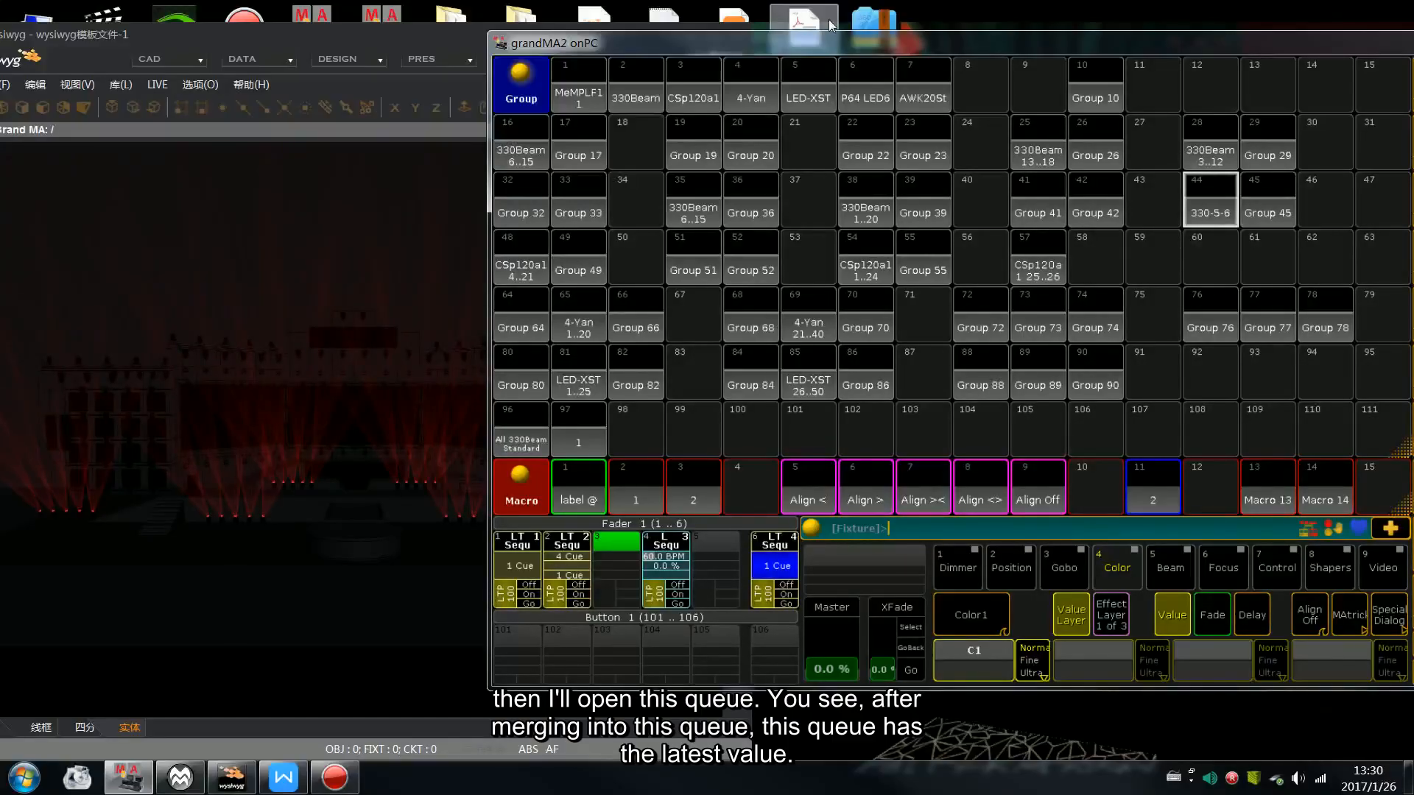
# Select the right-hand half of the lower beam fixtures in Layout 2 and return to the Group view
pyautogui.moveTo(819, 50); pyautogui.dragTo(908, 40)
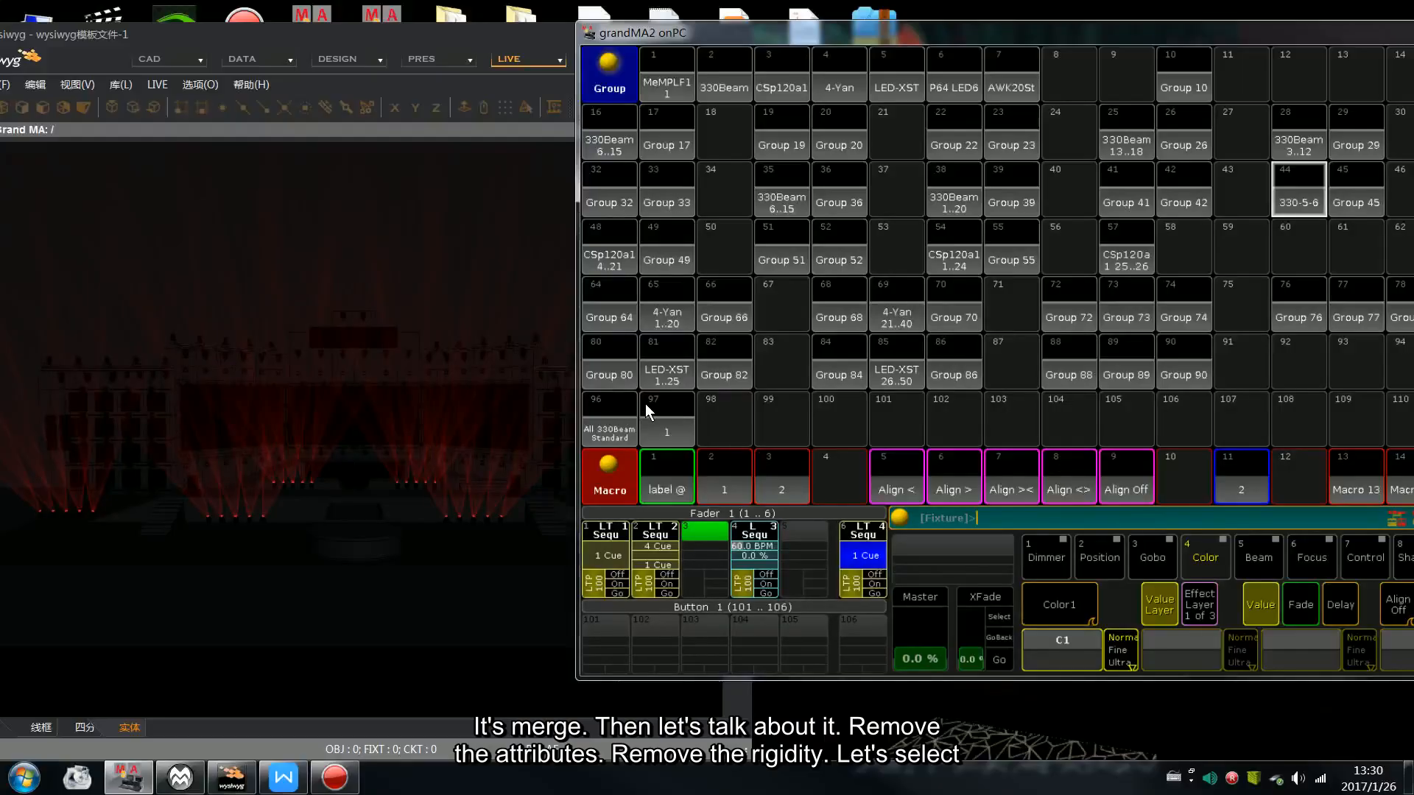
pyautogui.moveTo(956, 38); pyautogui.dragTo(760, 43)
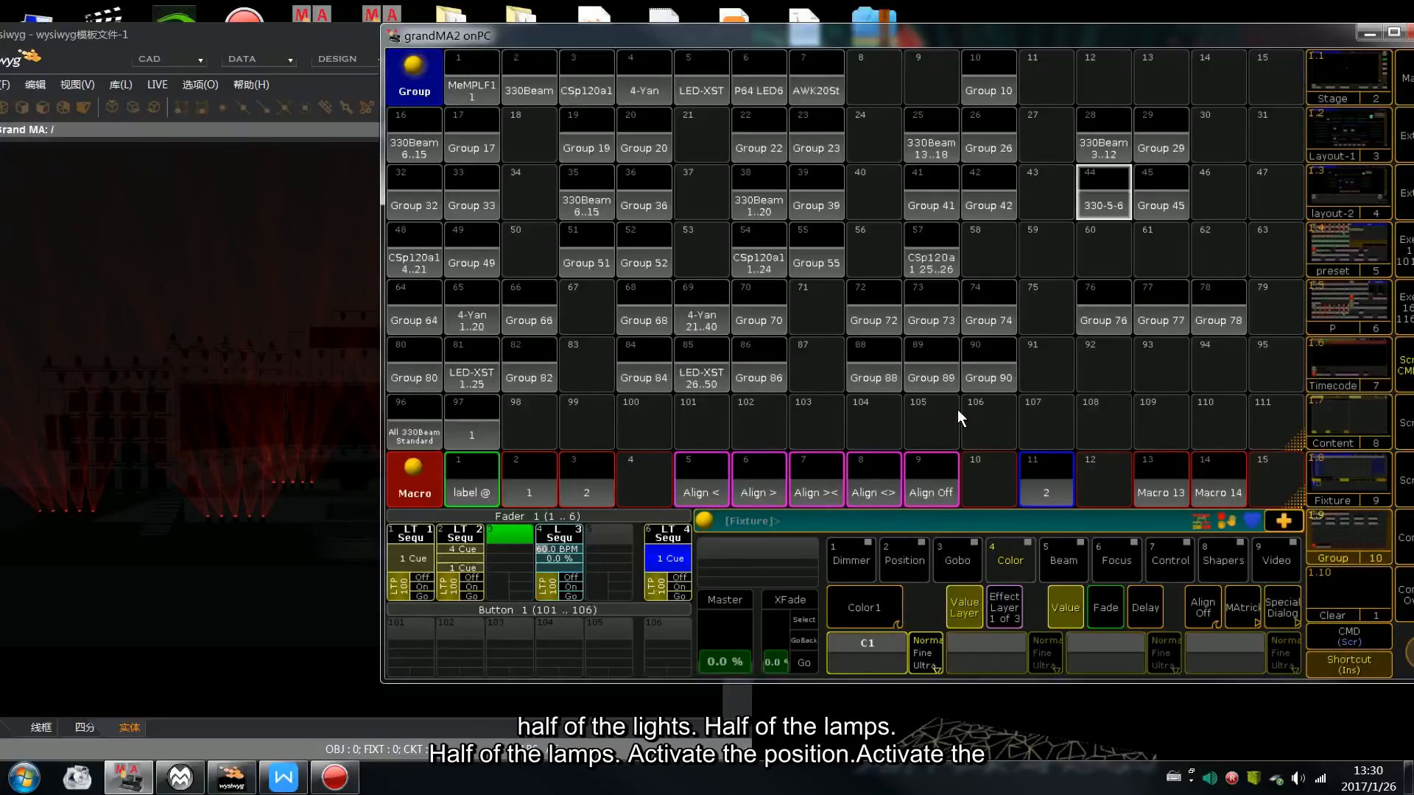
pyautogui.moveTo(1138, 38); pyautogui.dragTo(1020, 24)
pyautogui.click(1208, 114)
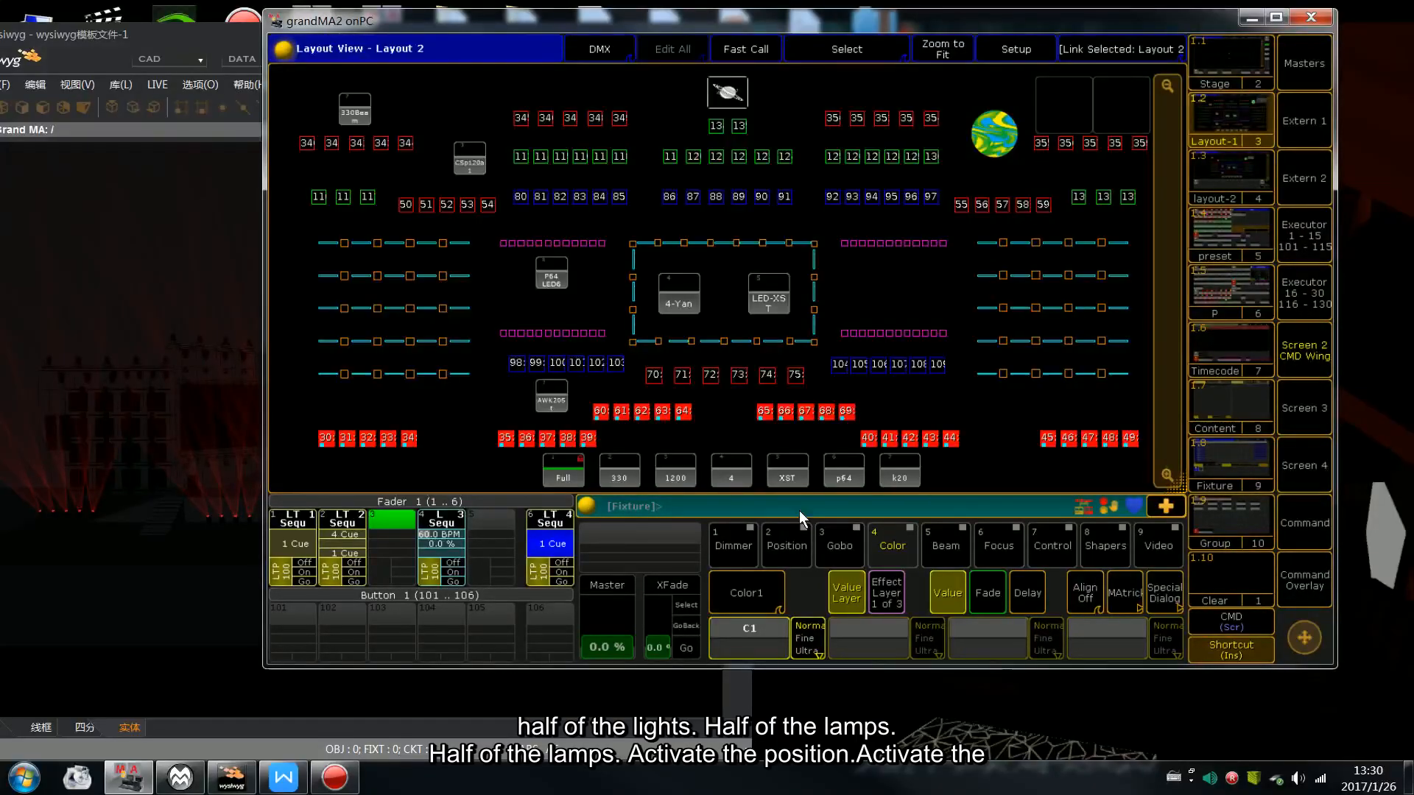
pyautogui.moveTo(740, 386); pyautogui.dragTo(1138, 460)
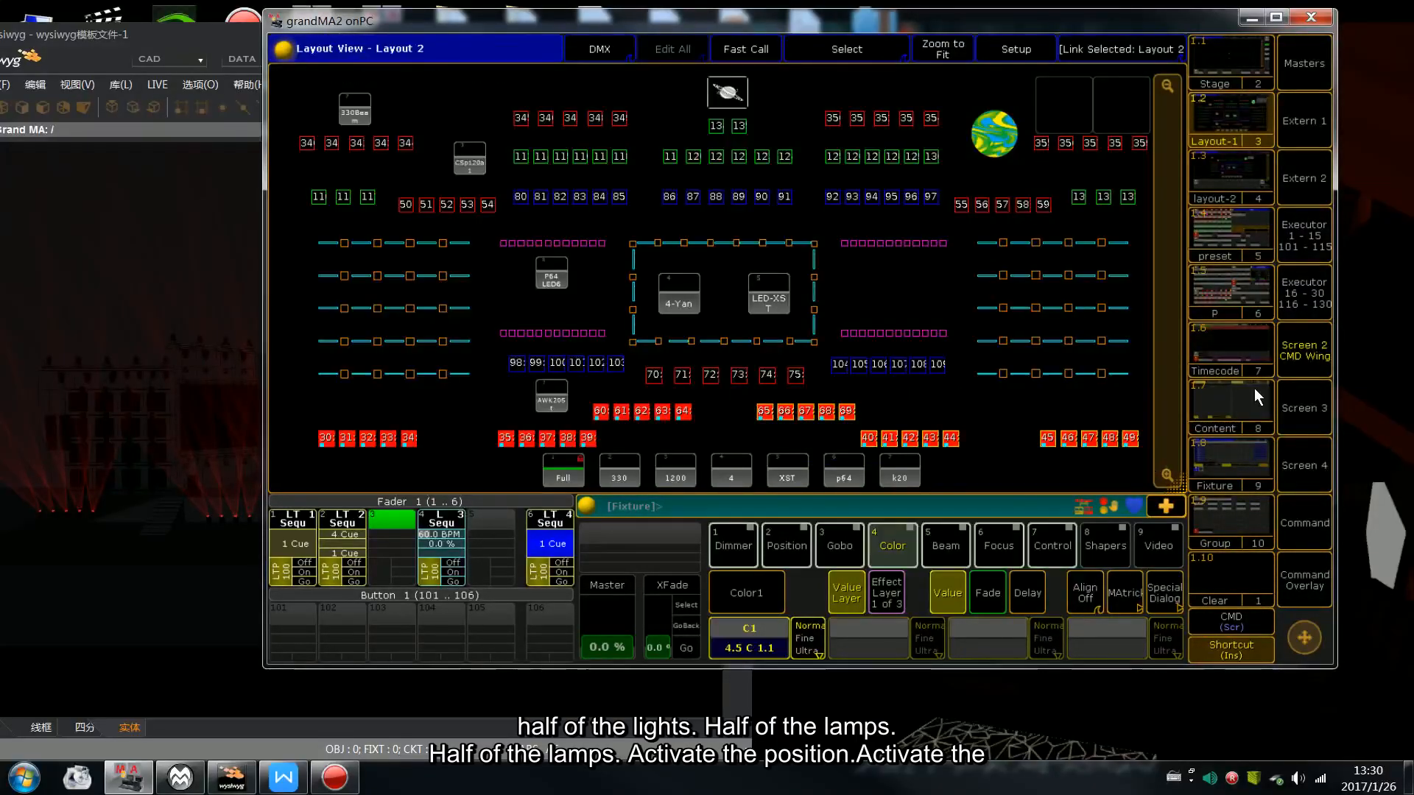
pyautogui.click(1218, 504)
# Activate the Position, Dimmer and all remaining attribute values of the selected fixtures in the programmer
pyautogui.moveTo(914, 27); pyautogui.dragTo(1290, 53)
pyautogui.click(1167, 556)
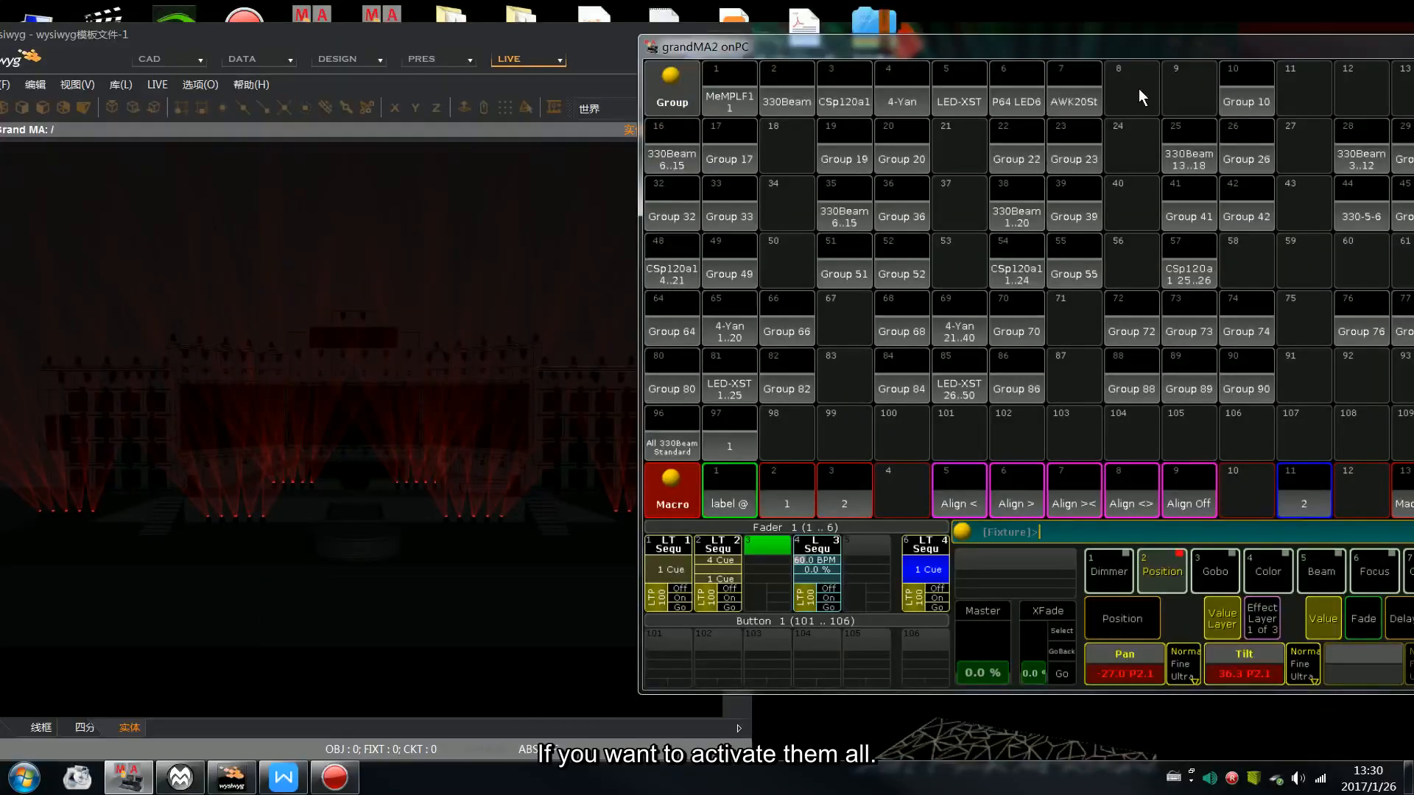
pyautogui.moveTo(1144, 51); pyautogui.dragTo(957, 36)
pyautogui.click(926, 541)
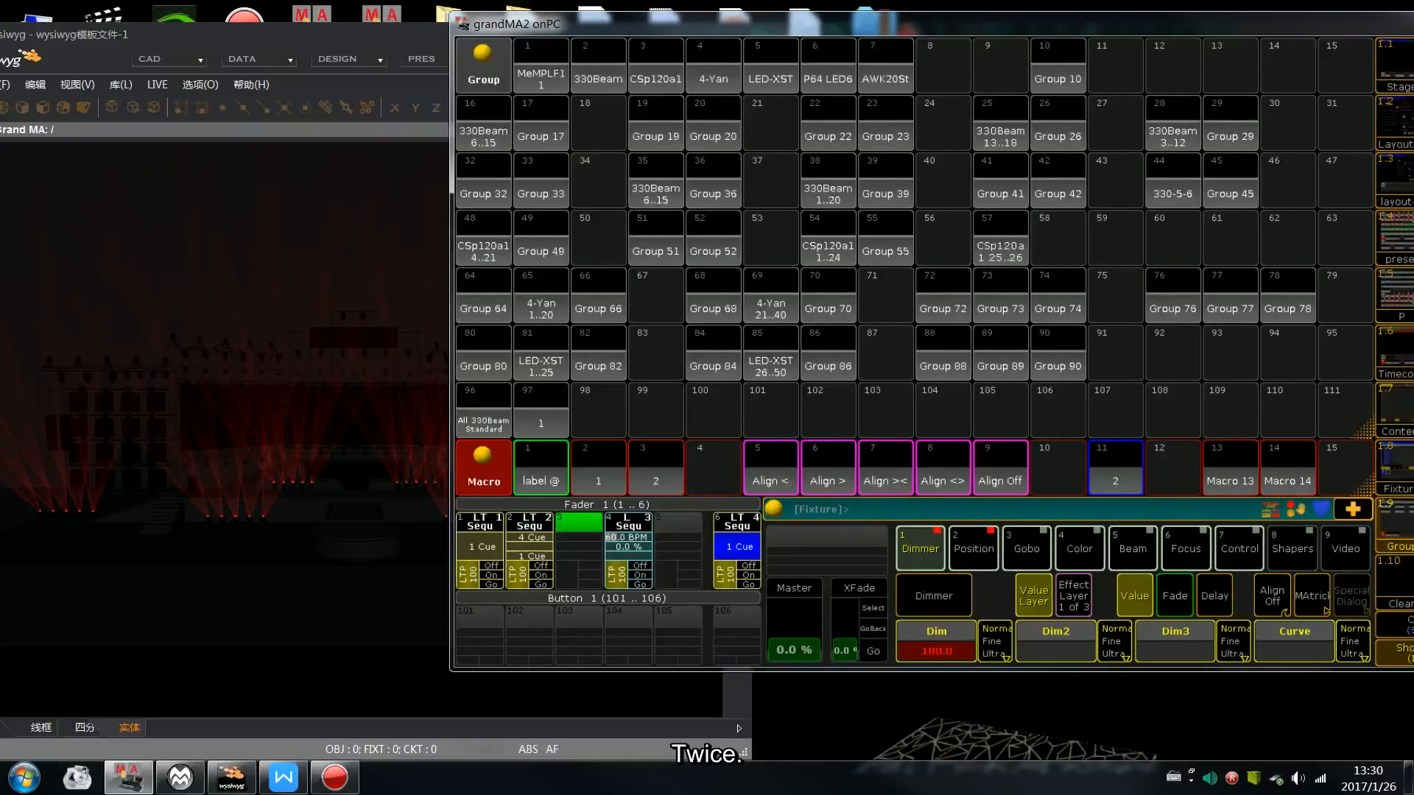
pyautogui.click(1353, 509)
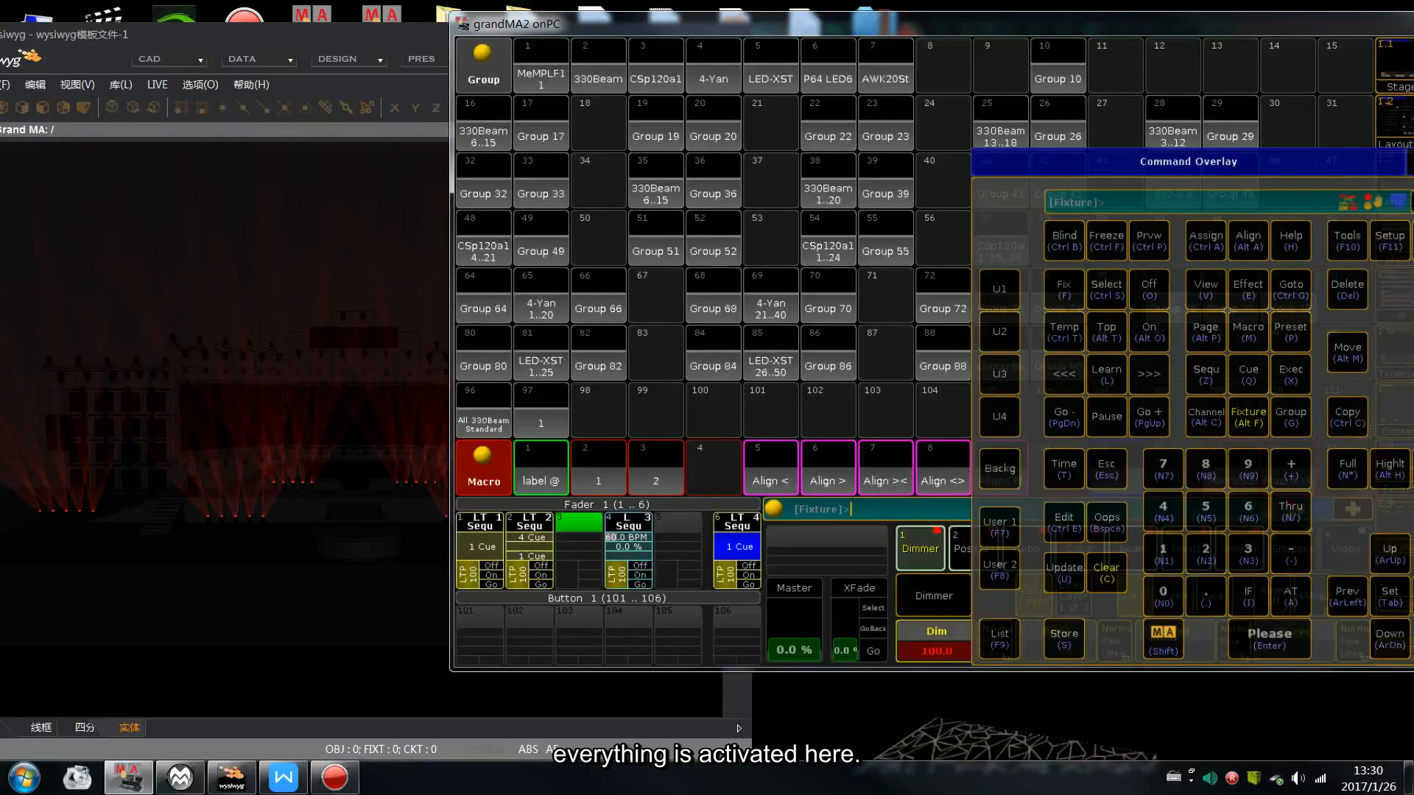
pyautogui.click(1410, 162)
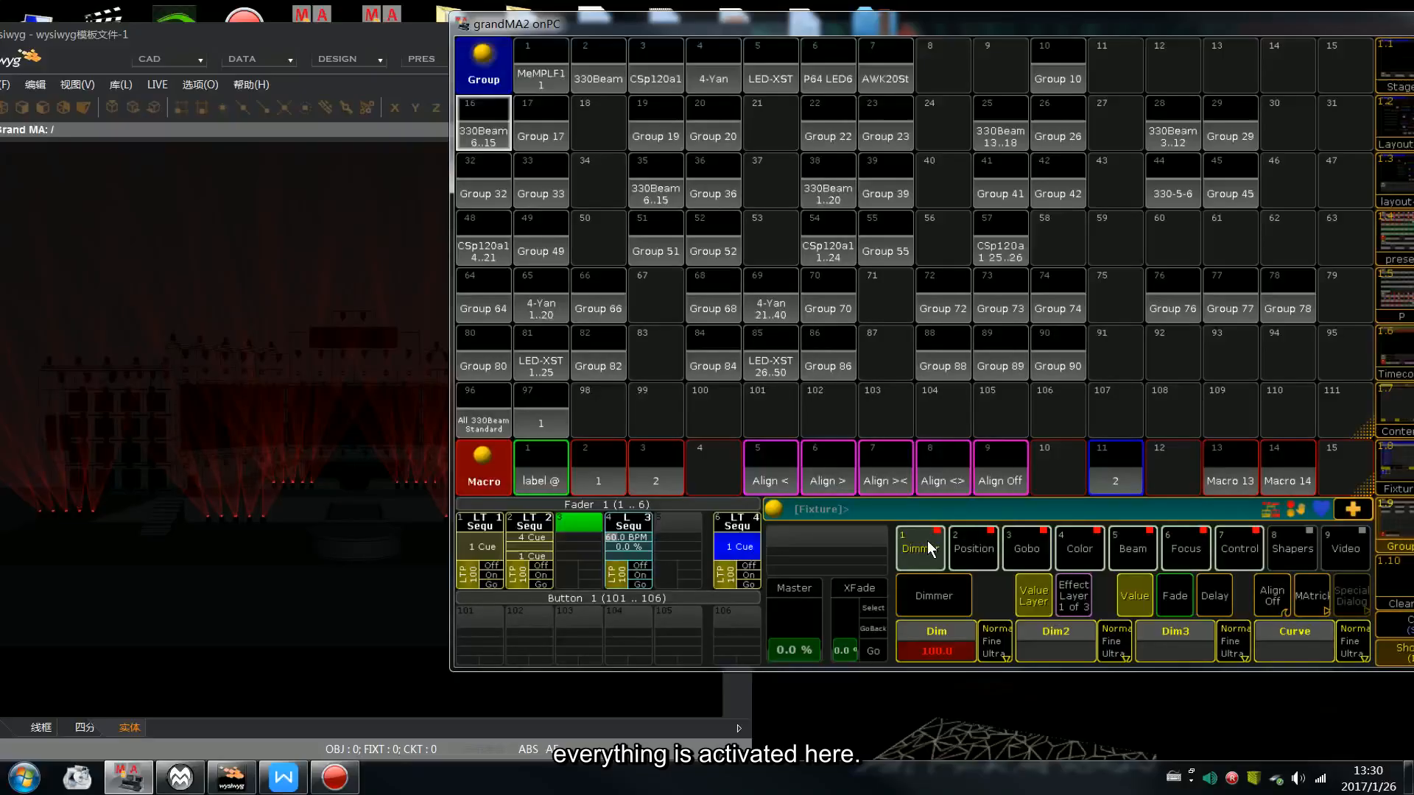
# Remove all active values of the selected fixtures from the cue on fader executor 6 and clear the programmer
pyautogui.press('s')
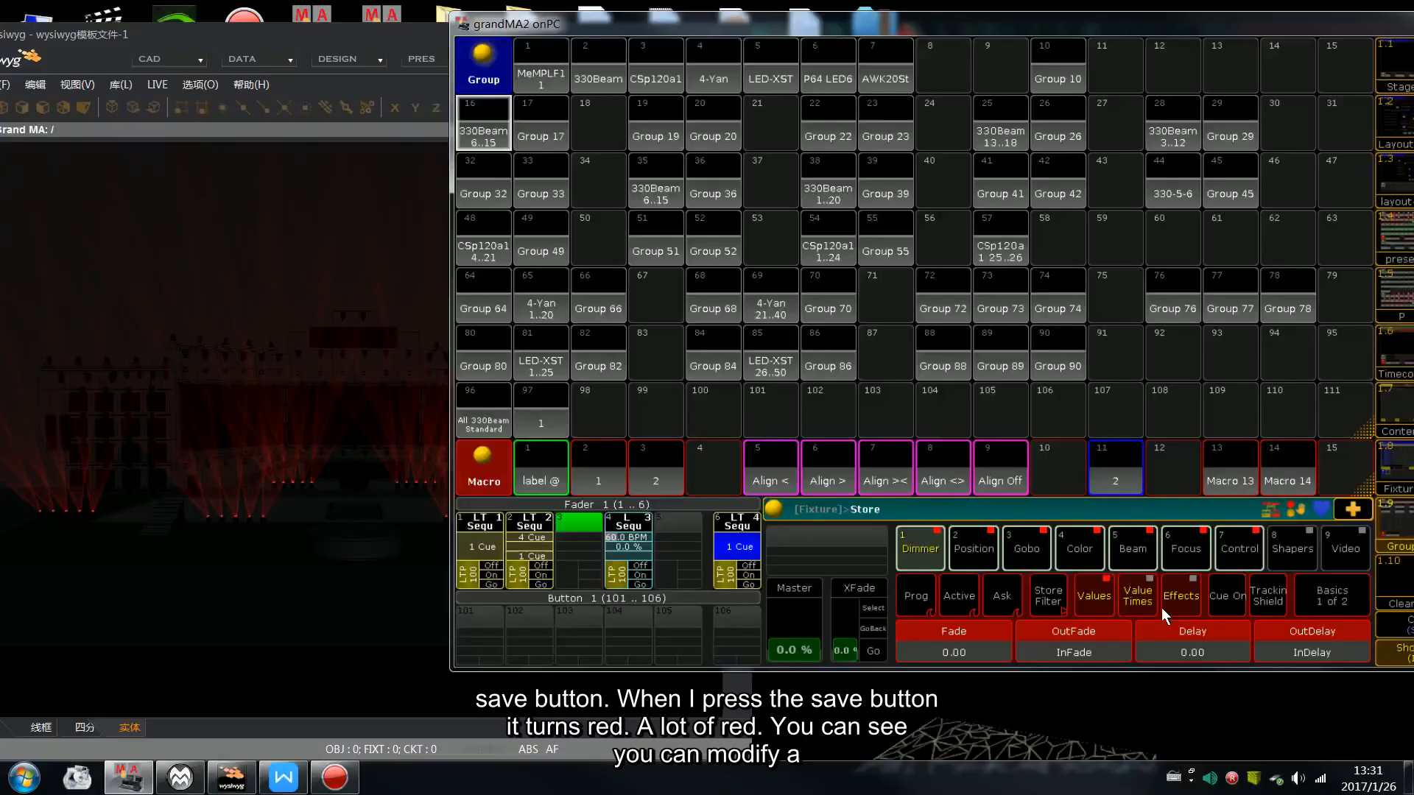
pyautogui.click(742, 555)
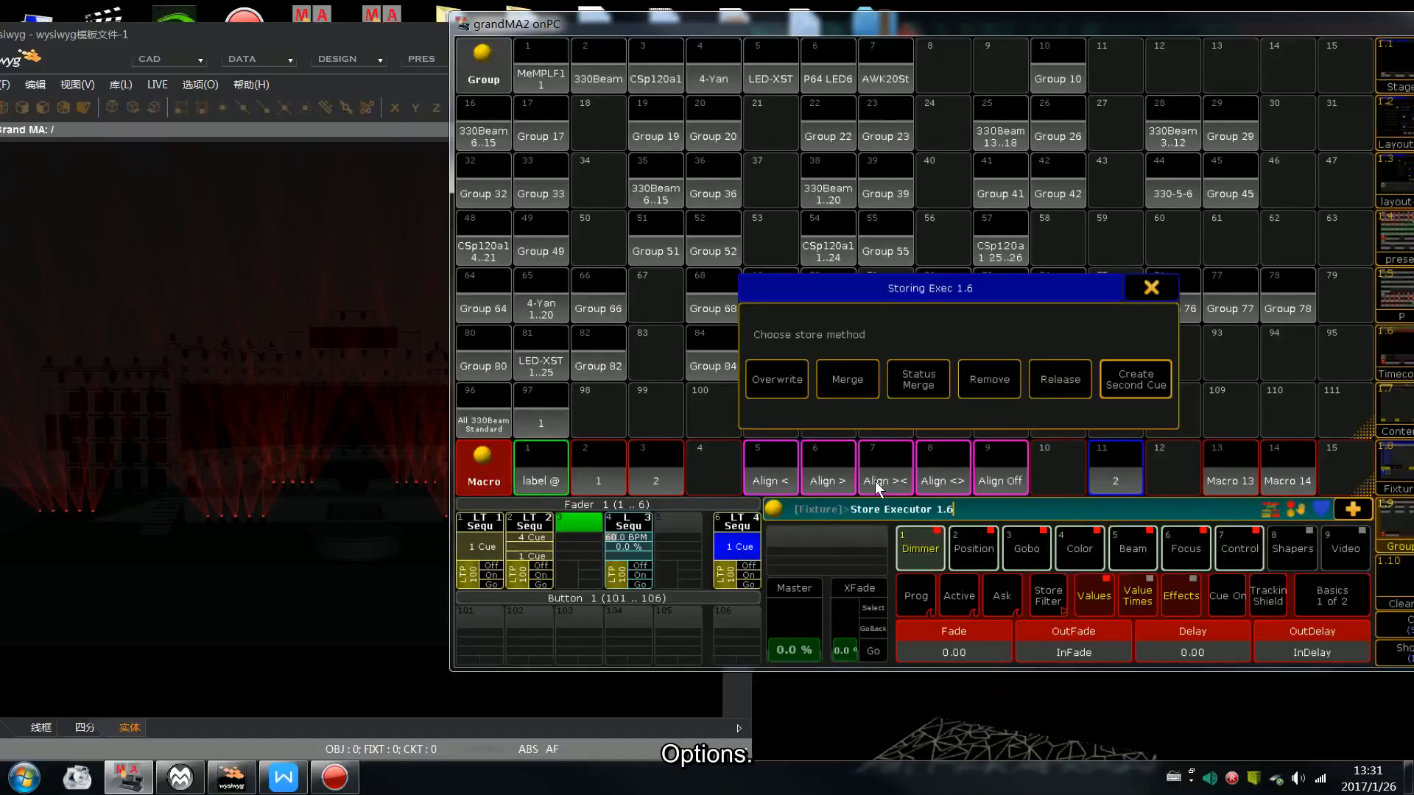
pyautogui.click(983, 383)
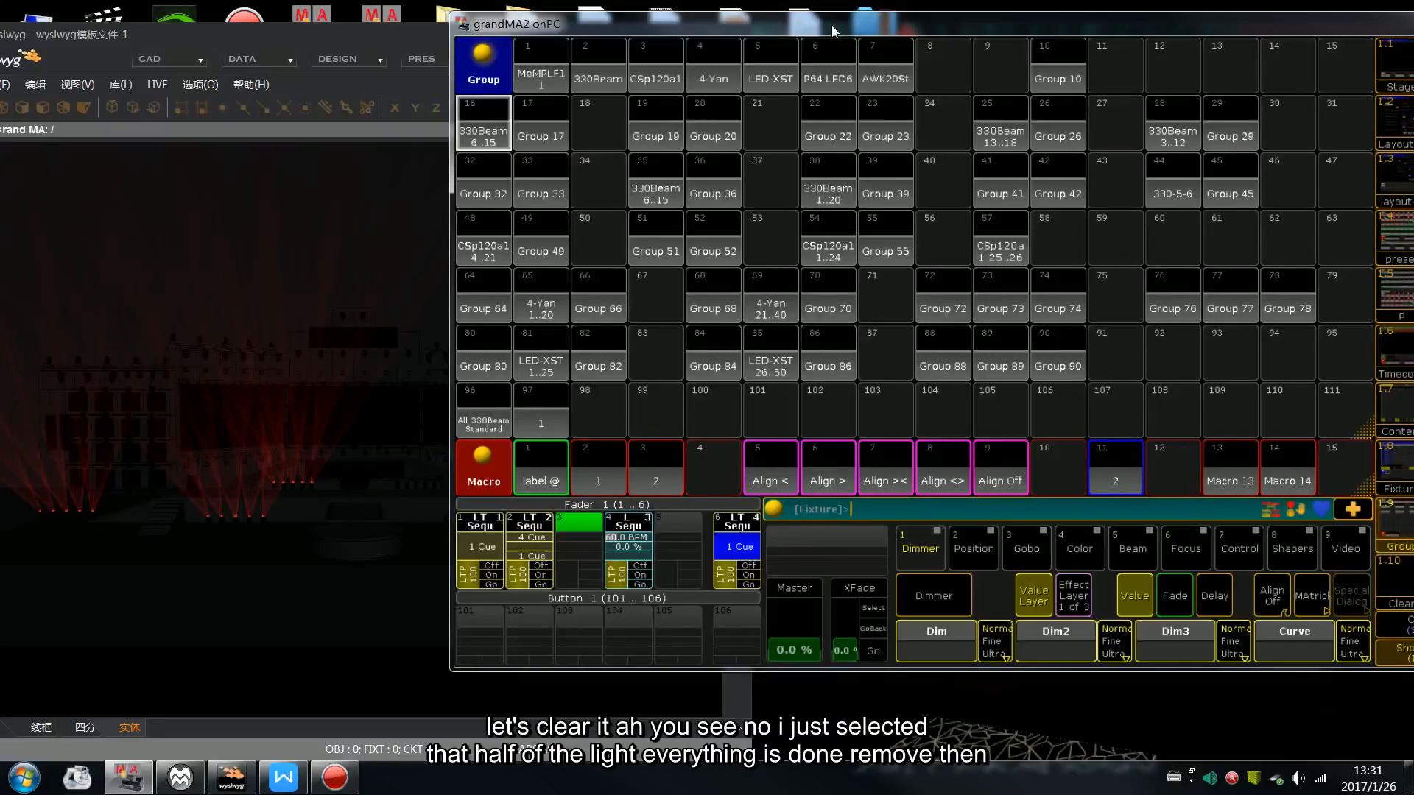
pyautogui.moveTo(832, 25); pyautogui.dragTo(915, 48)
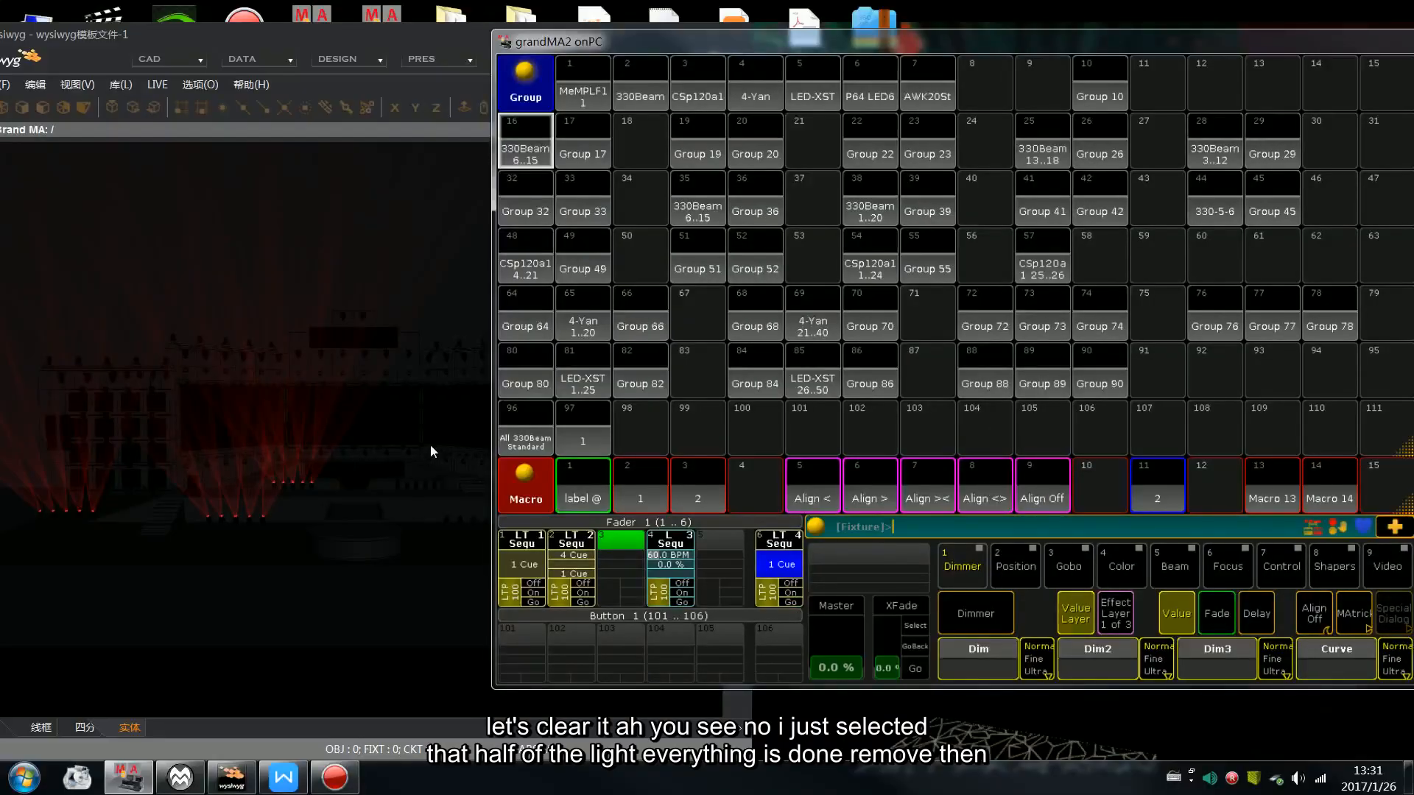
pyautogui.moveTo(638, 45); pyautogui.dragTo(788, 42)
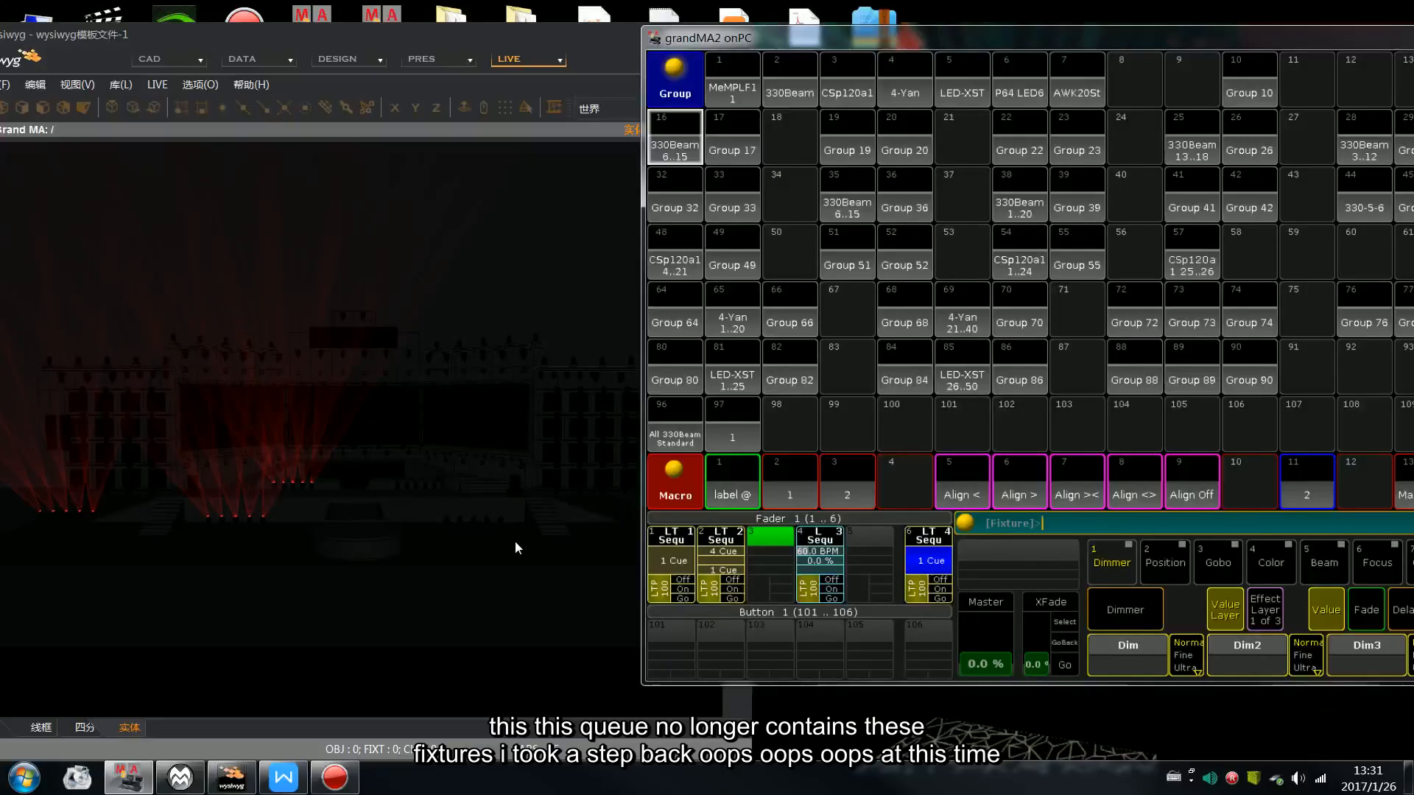
# Undo the clearing of the programmer and the removal of the fixtures' values from the cue
pyautogui.moveTo(801, 35); pyautogui.dragTo(538, 32)
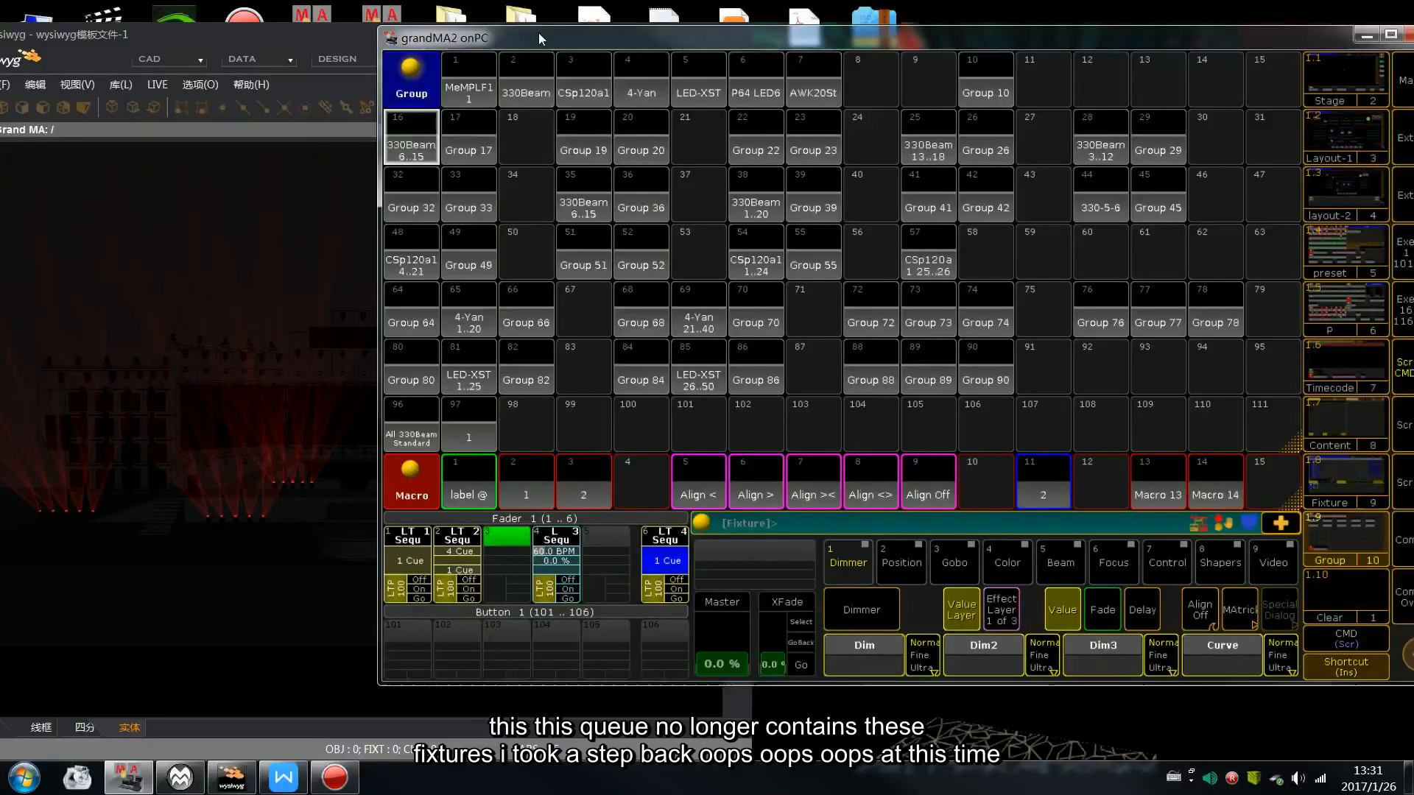
pyautogui.press('BackSpace')
pyautogui.press('Return')
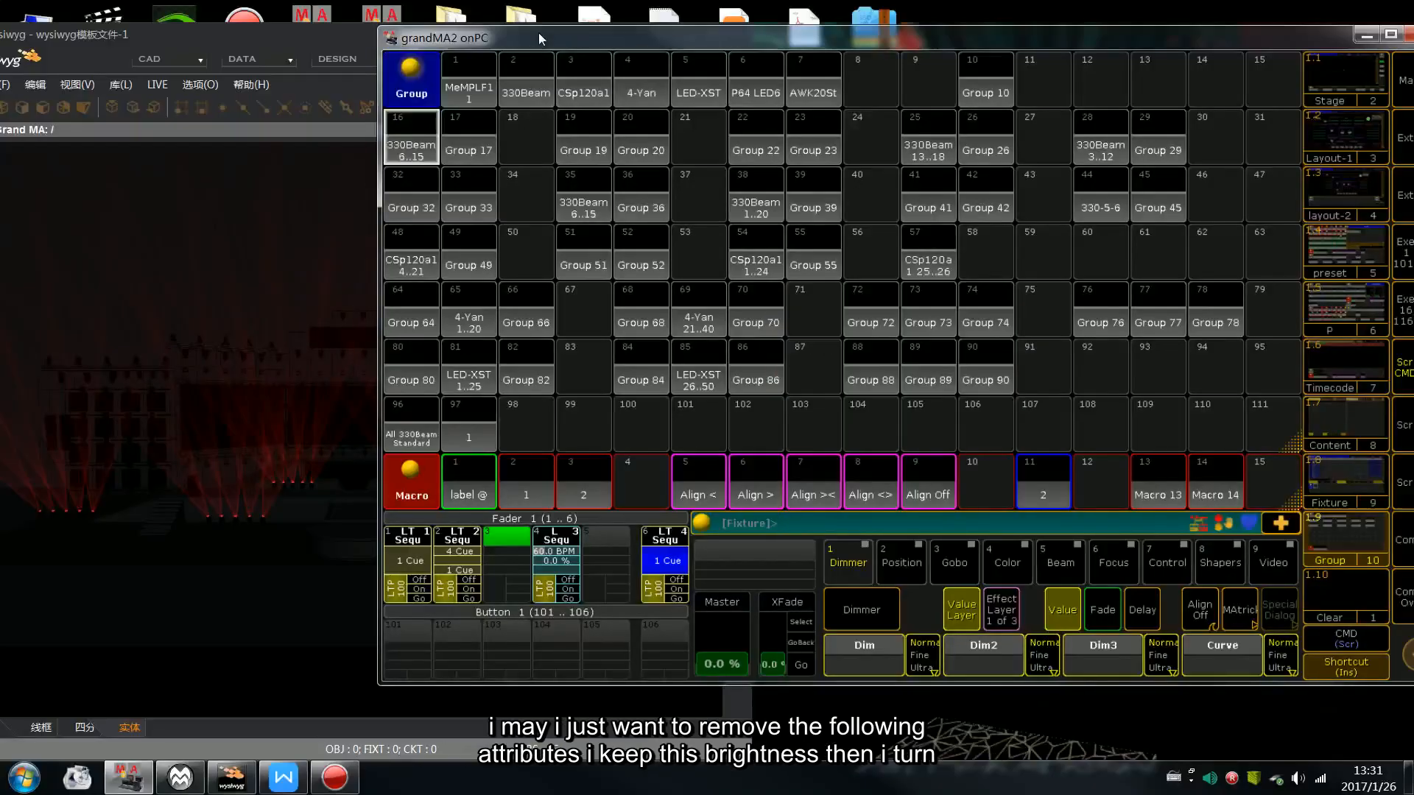
pyautogui.press('BackSpace')
pyautogui.press('Return')
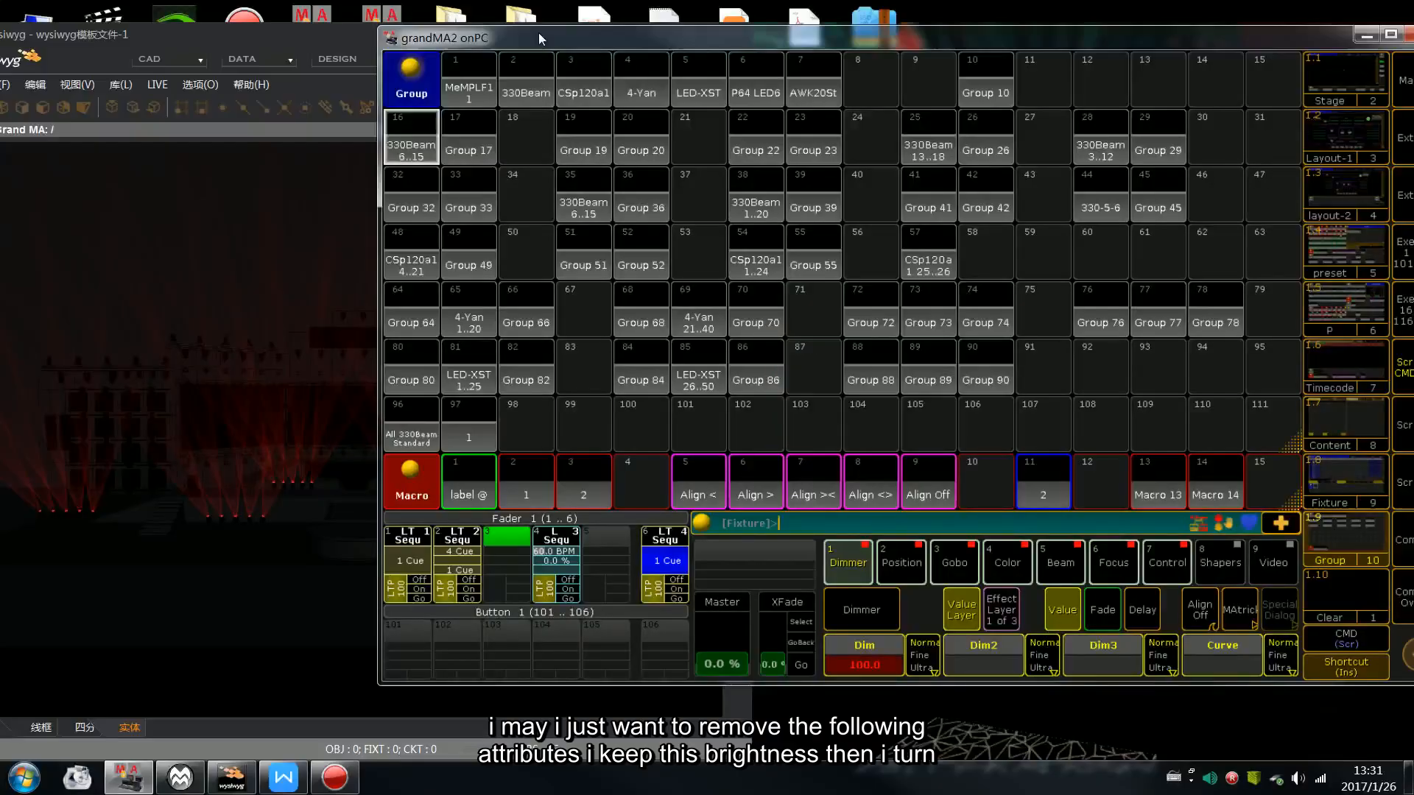
# Deactivate only the Dimmer values of the selected fixtures in the programmer, leaving the other attributes active
pyautogui.moveTo(582, 44); pyautogui.dragTo(771, 51)
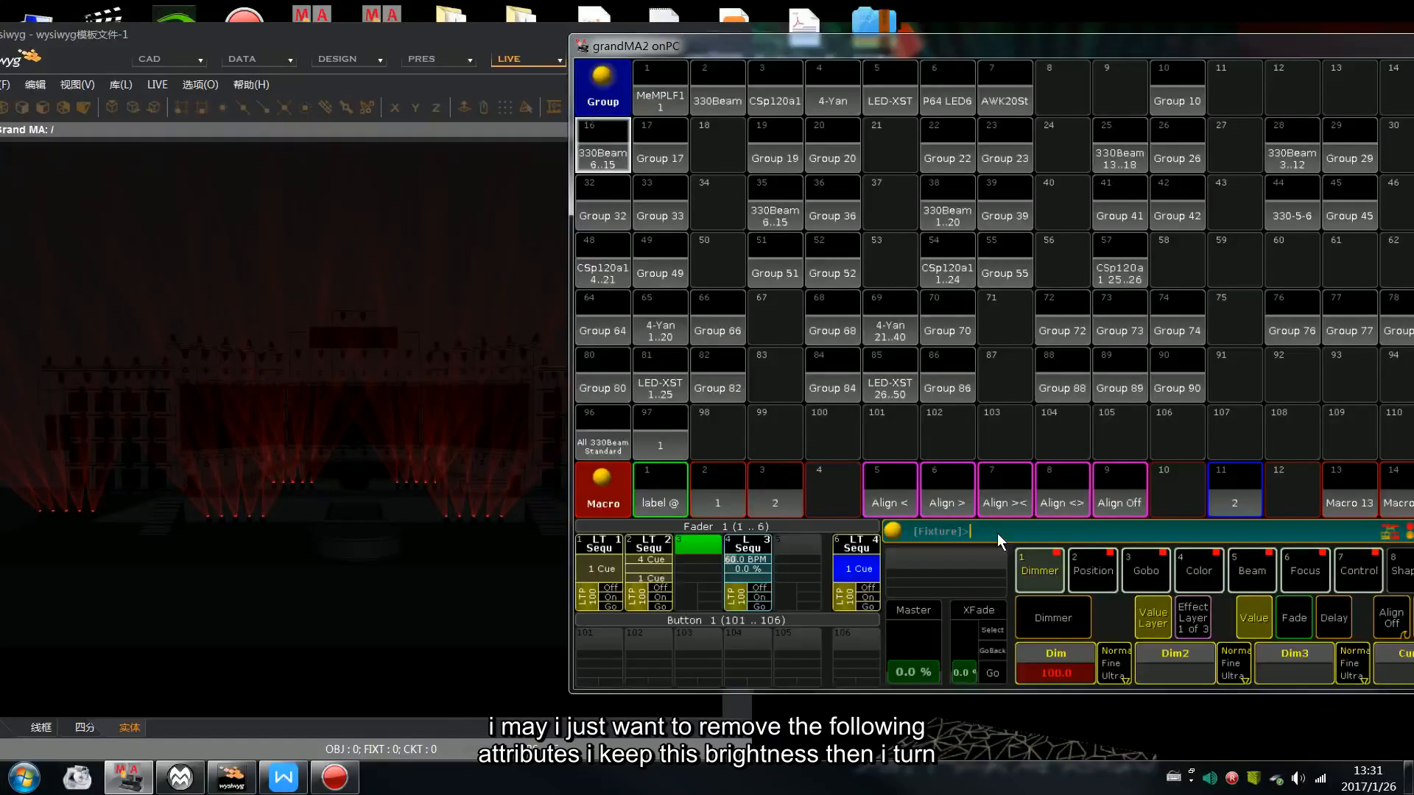
pyautogui.moveTo(1057, 46); pyautogui.dragTo(780, 41)
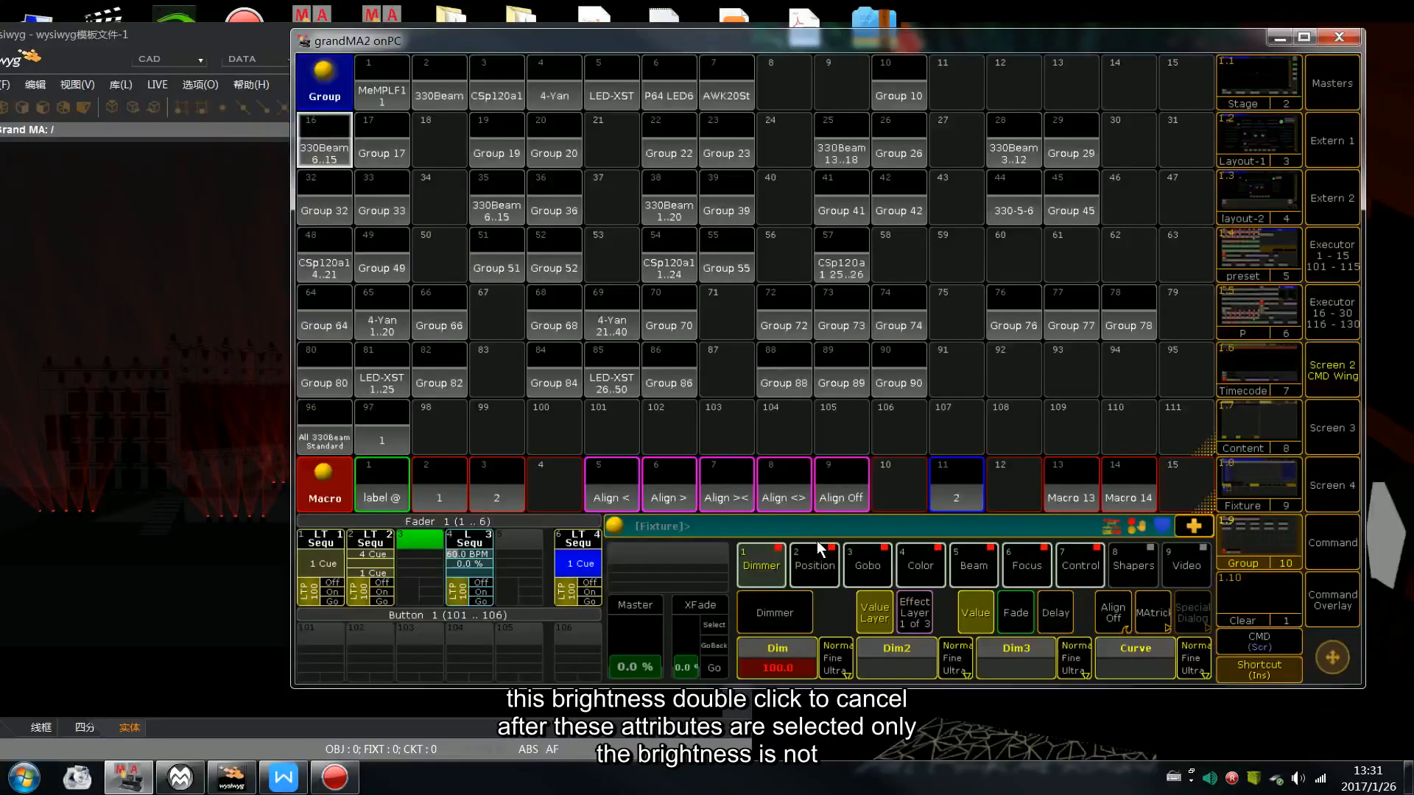
pyautogui.doubleClick(762, 564)
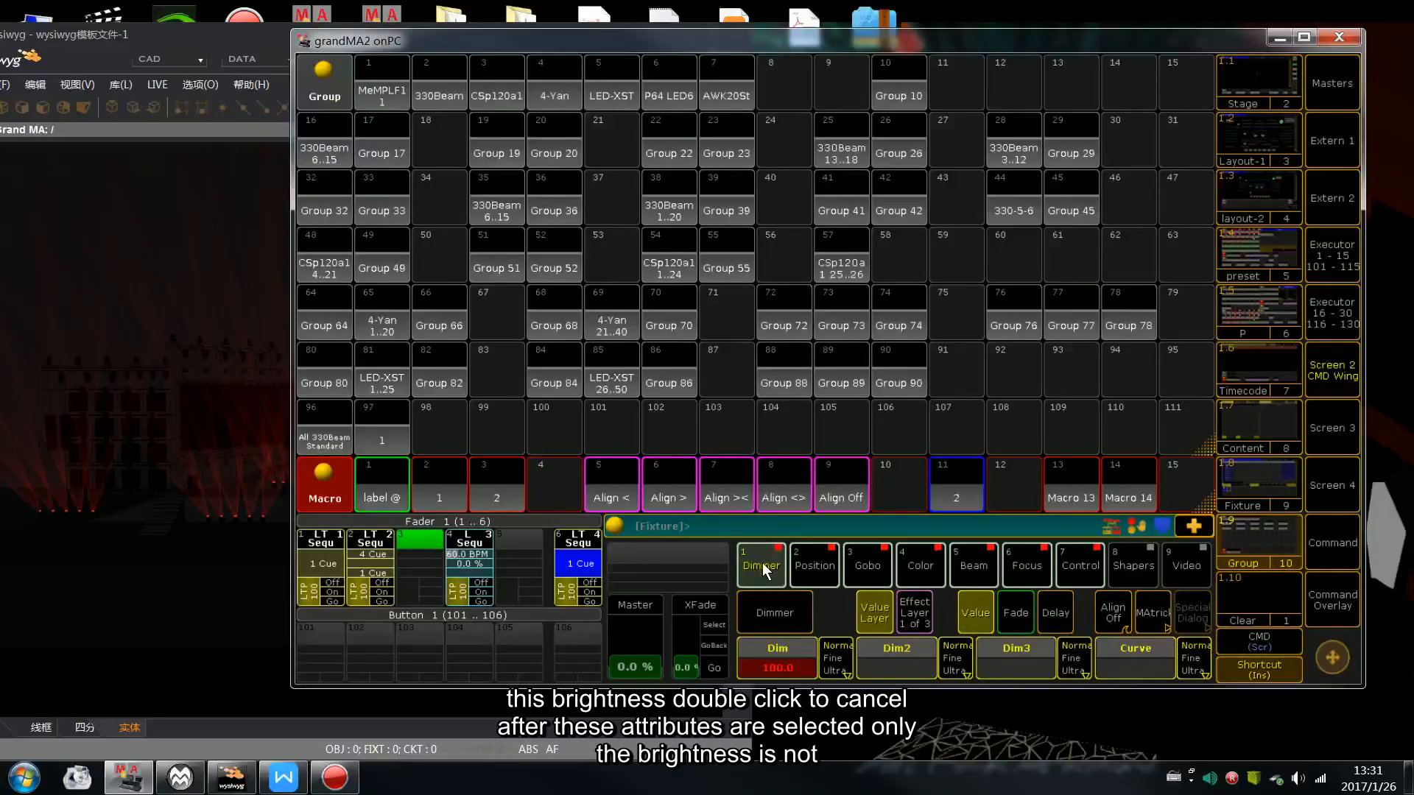
# Remove the selected fixtures' active values, all except Dimmer, from the cue on fader executor 6 and clear the programmer
pyautogui.moveTo(740, 46); pyautogui.dragTo(1039, 68)
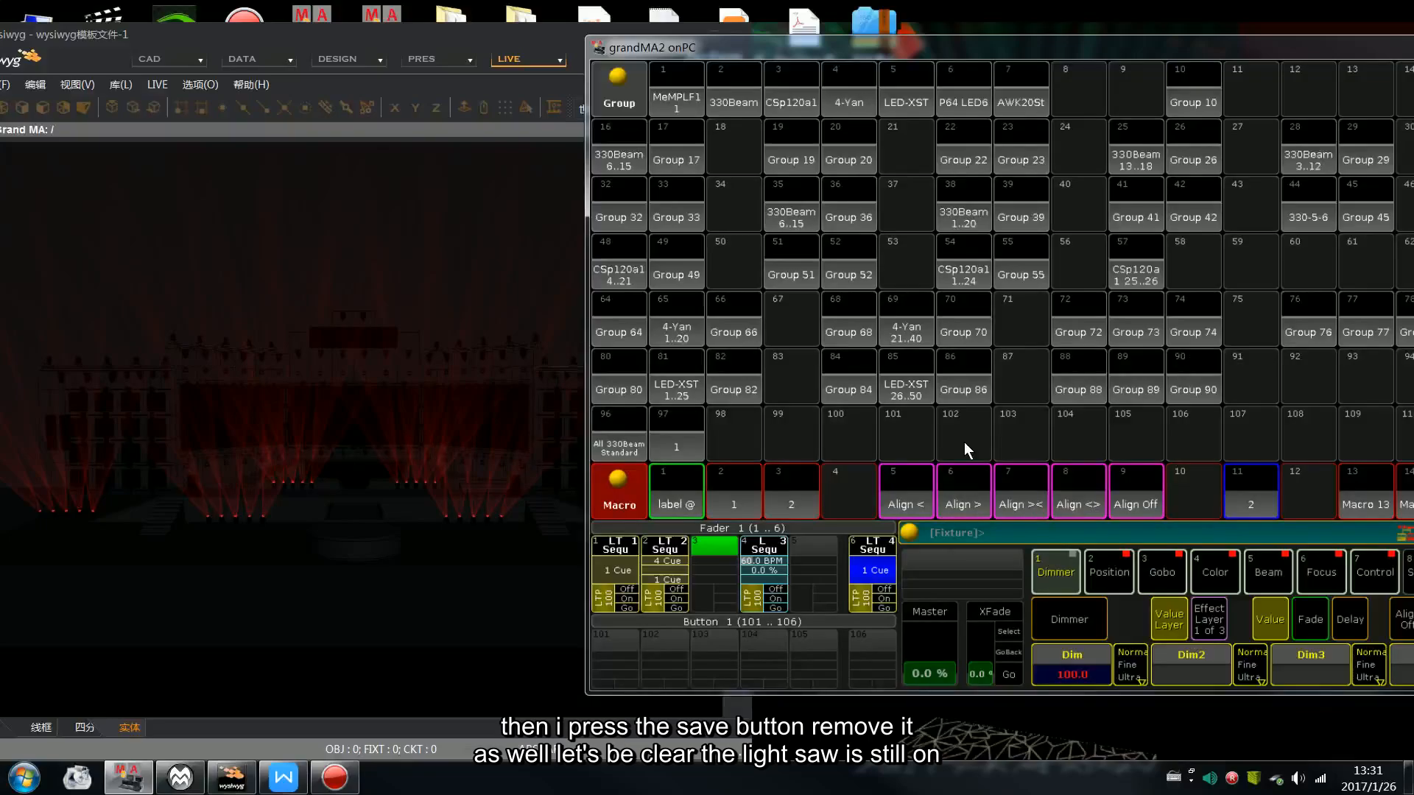
pyautogui.press('s')
pyautogui.click(868, 567)
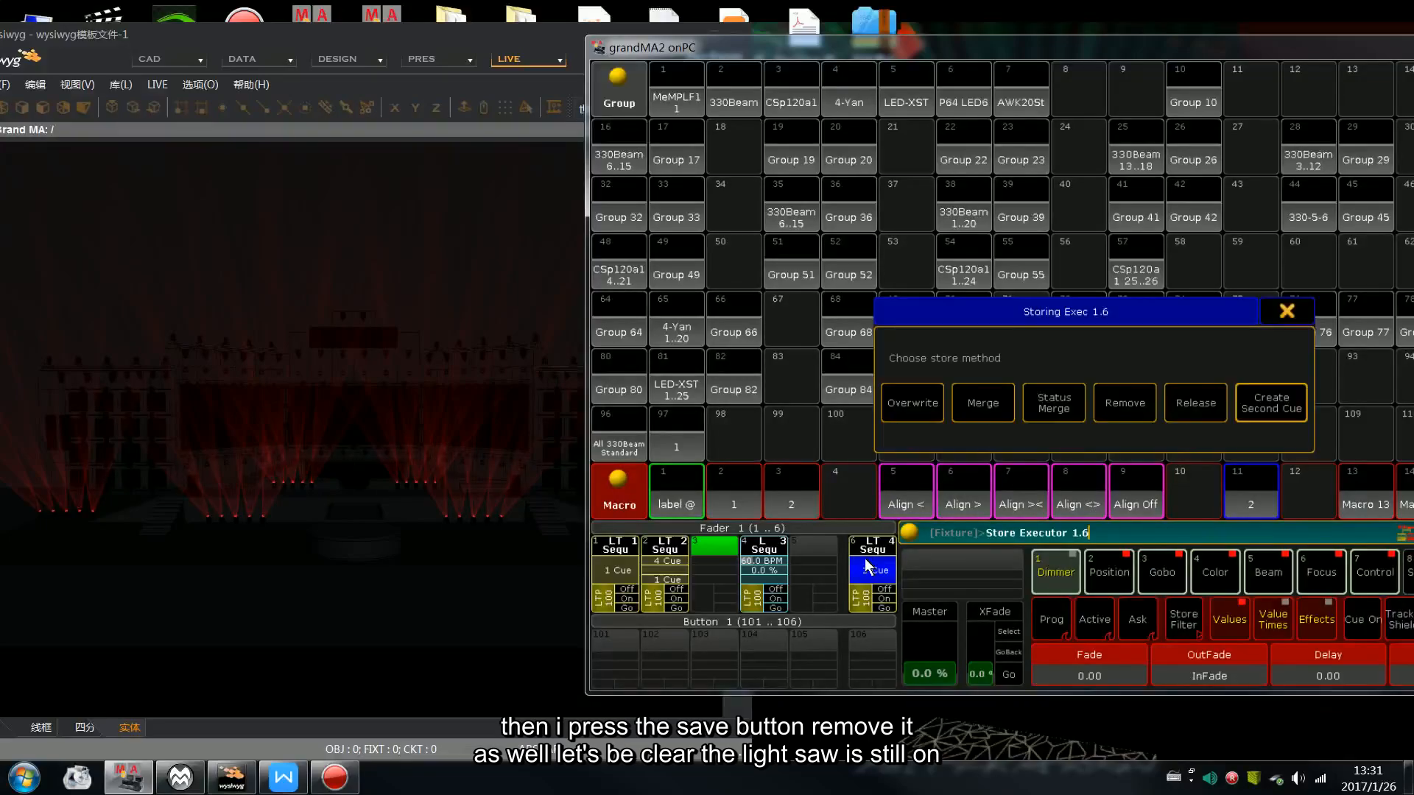
pyautogui.click(1131, 398)
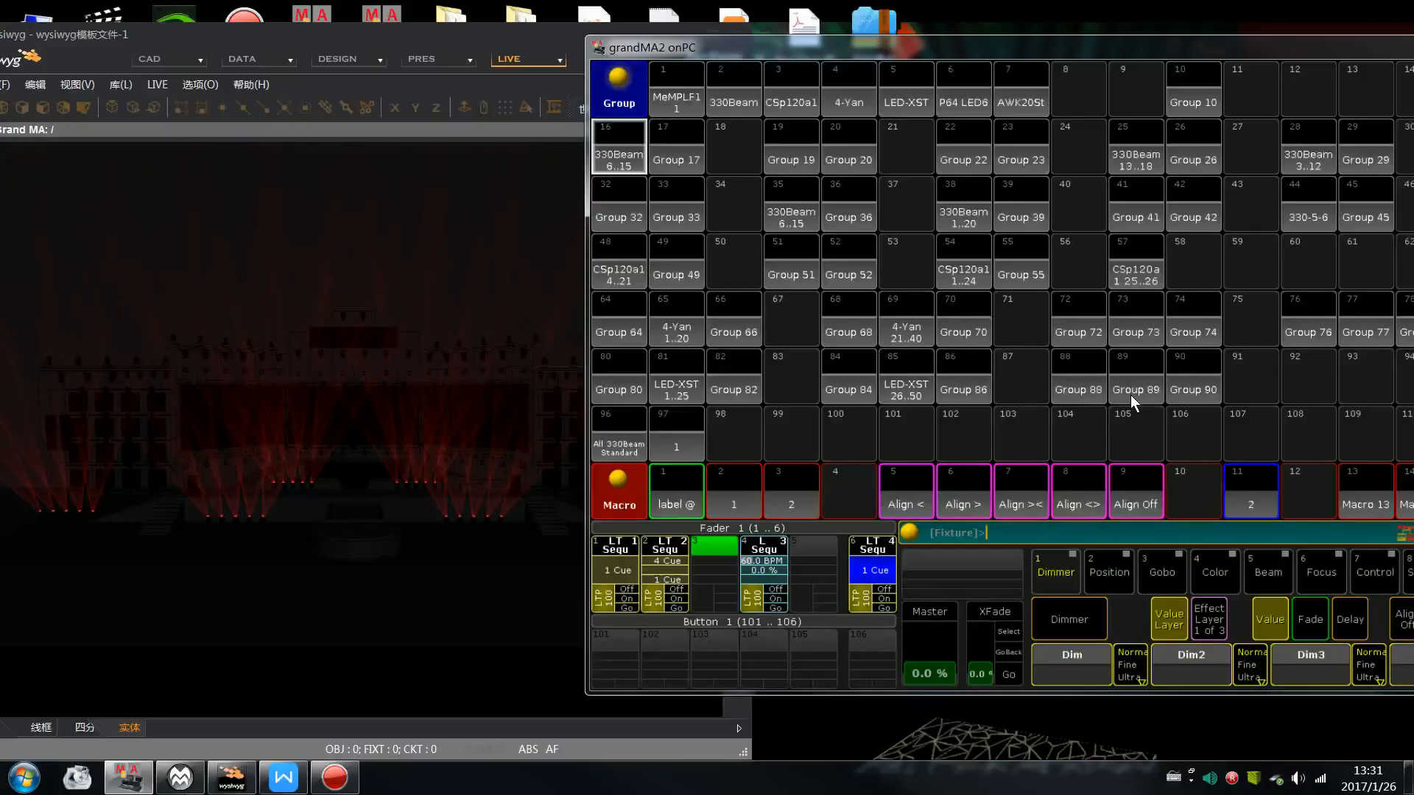
pyautogui.moveTo(1036, 48); pyautogui.dragTo(795, 58)
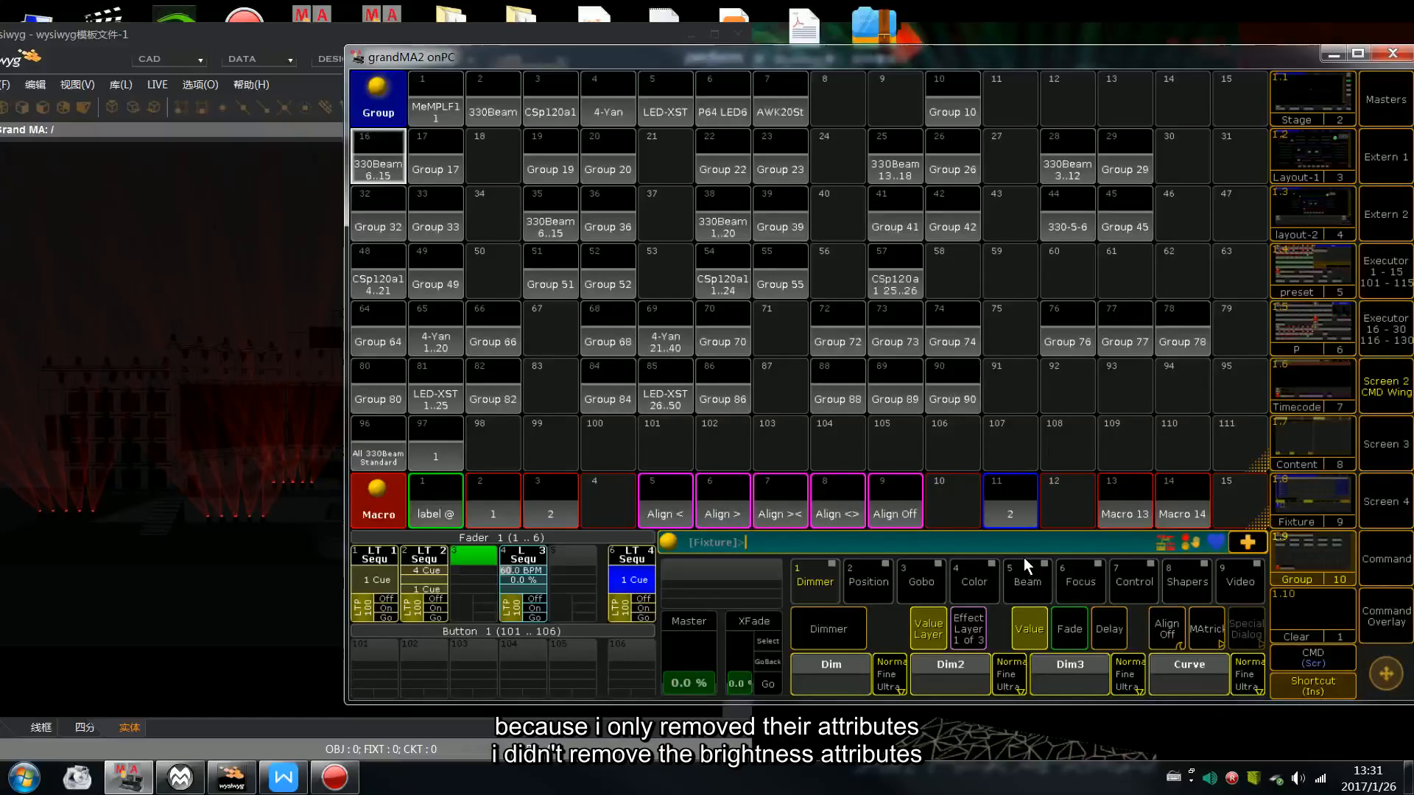
pyautogui.moveTo(886, 55); pyautogui.dragTo(1292, 50)
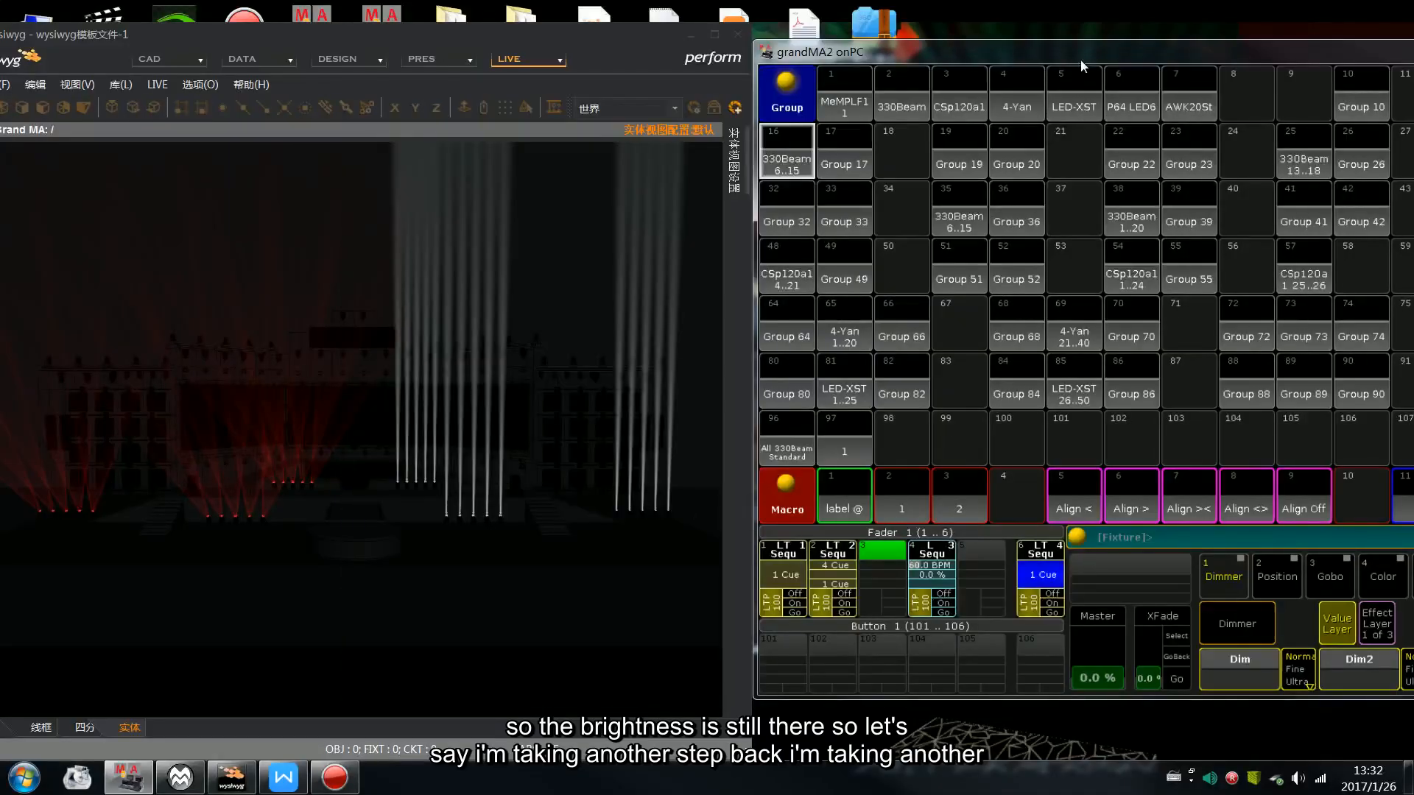
# Undo the clearing of the programmer and the removal of the fixtures' non-Dimmer values from the cue
pyautogui.moveTo(1077, 59); pyautogui.dragTo(869, 69)
pyautogui.press('BackSpace')
pyautogui.press('Return')
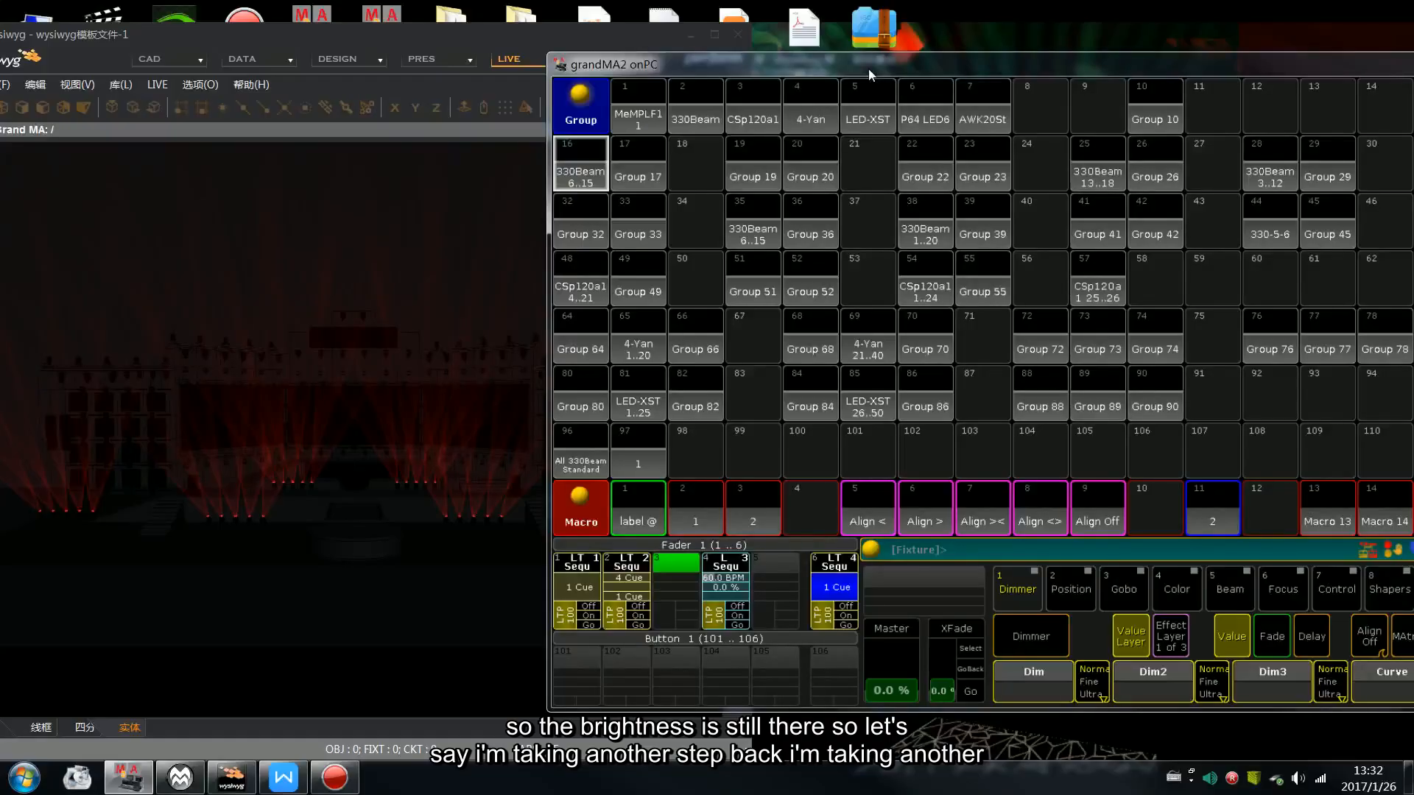
pyautogui.press('BackSpace')
pyautogui.press('Return')
pyautogui.press('BackSpace')
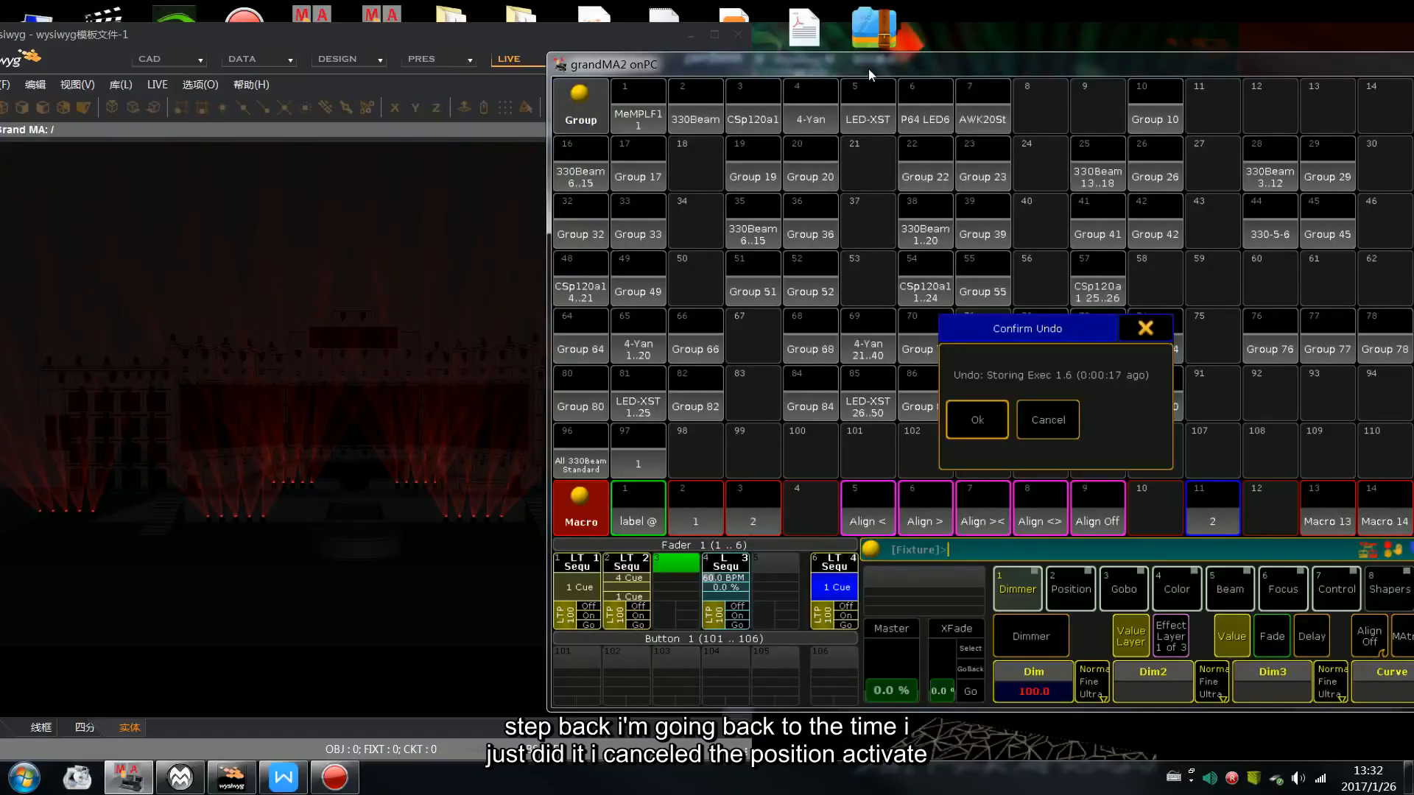
pyautogui.press('Return')
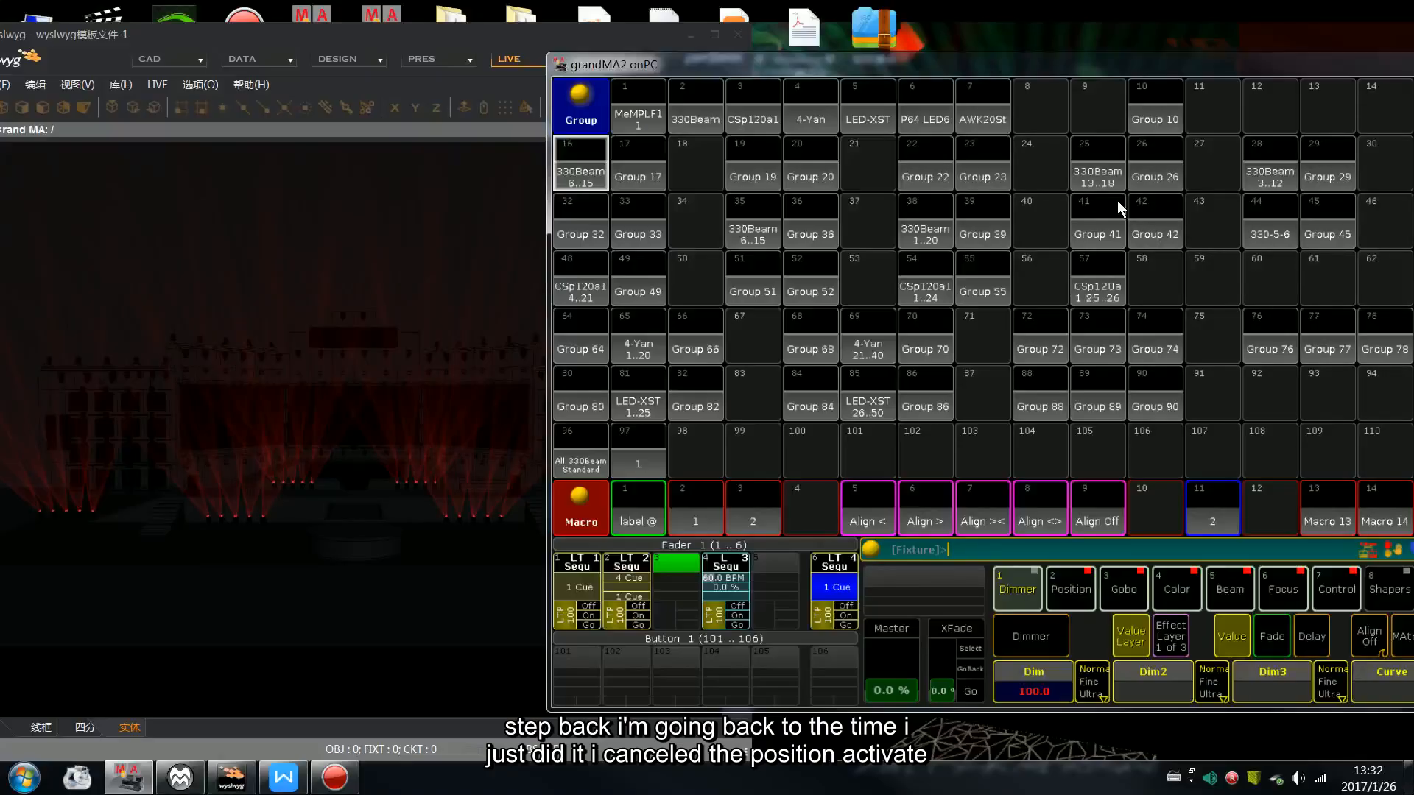
# Deactivate the Position values of the selected fixtures in the programmer as well, leaving Gobo, Color, Beam, Focus and Control active
pyautogui.click(1058, 592)
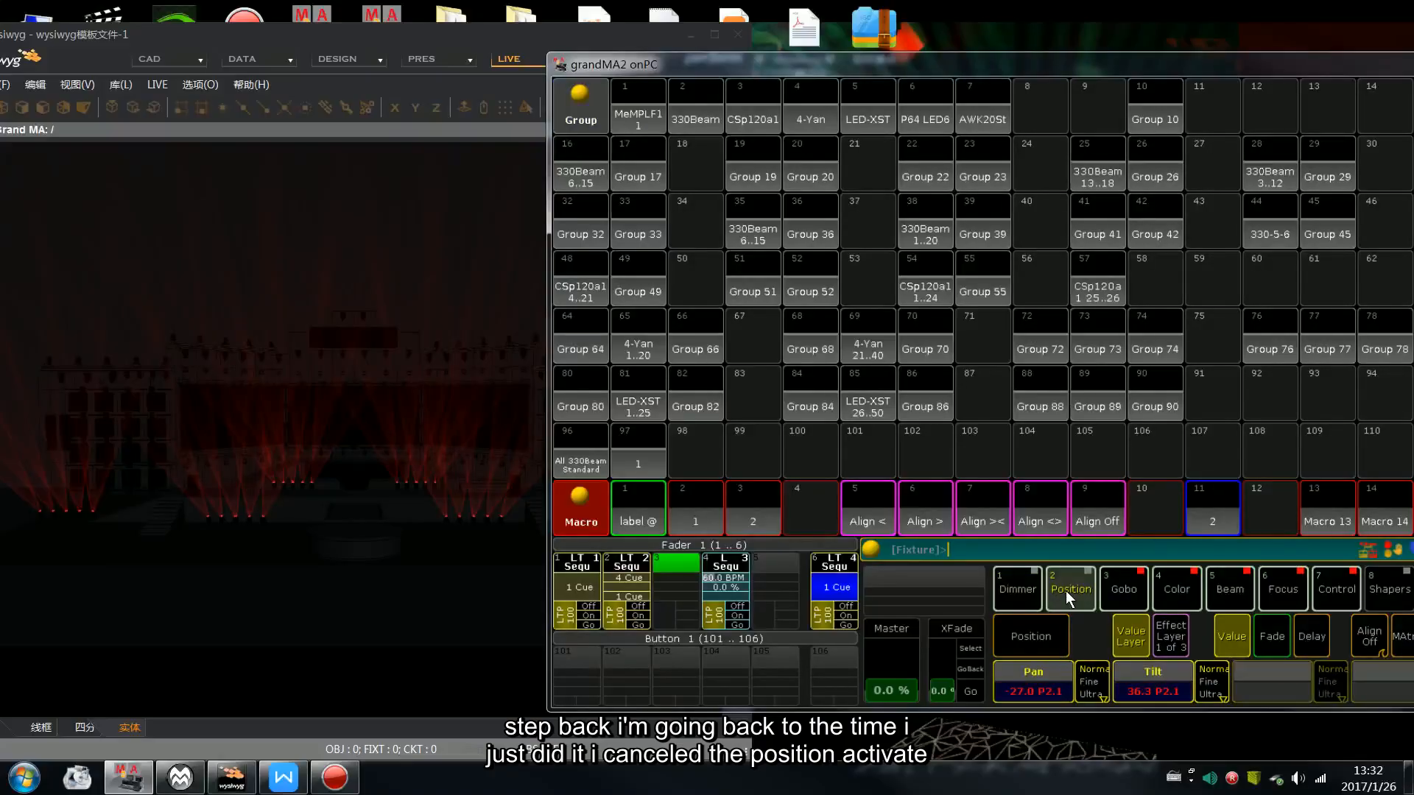
pyautogui.moveTo(1201, 78); pyautogui.dragTo(1071, 83)
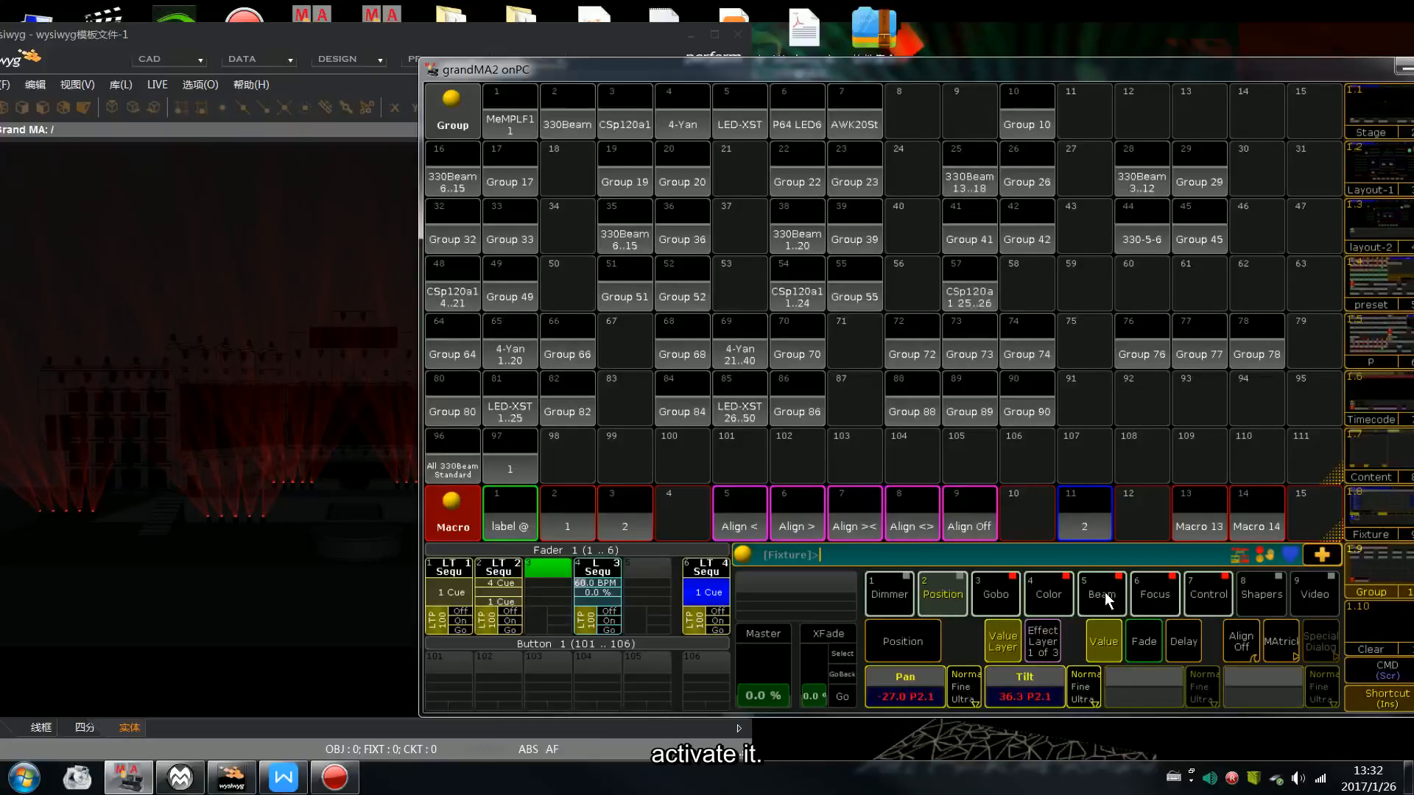
pyautogui.moveTo(973, 68); pyautogui.dragTo(1154, 59)
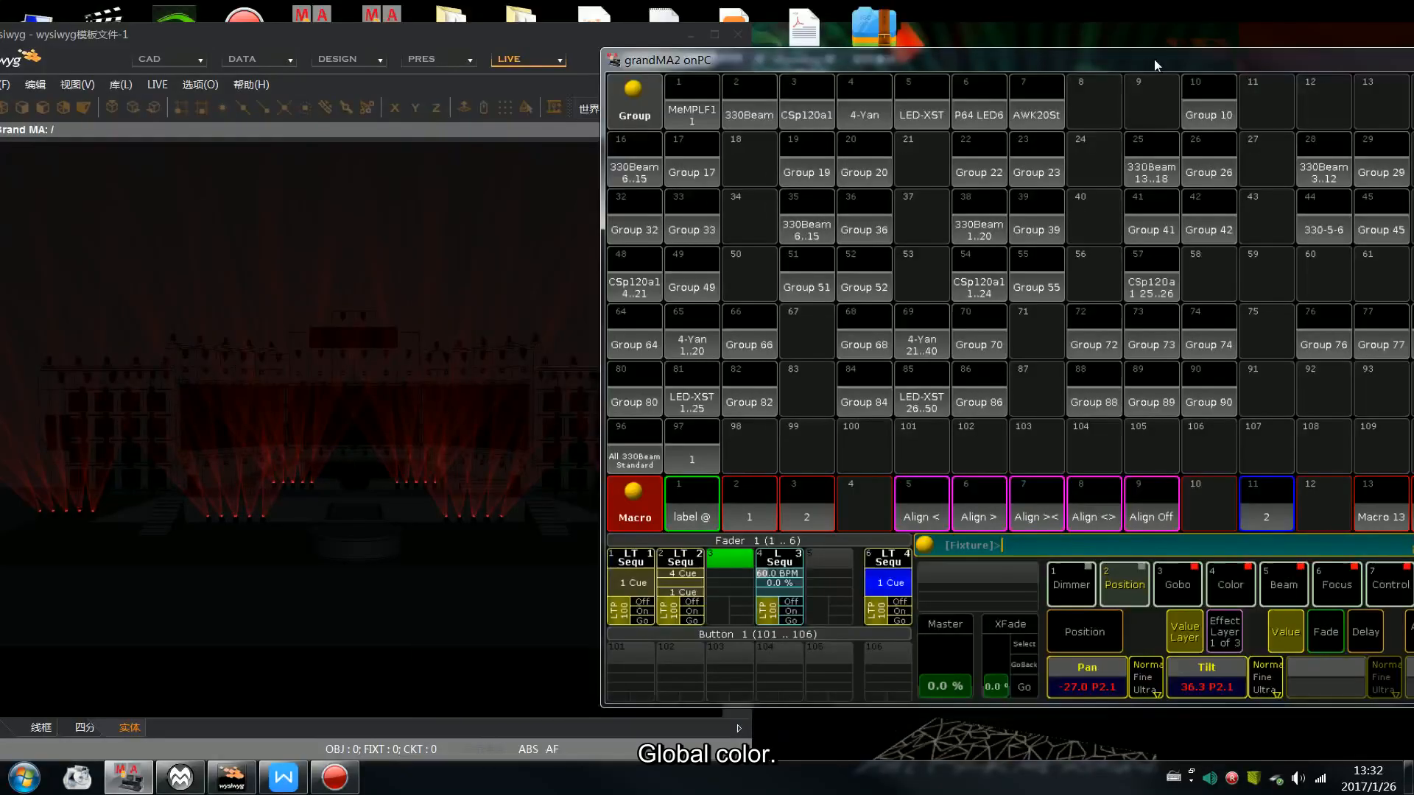
# Remove the remaining active values from the cue on fader executor 6 with the Remove store method and clear the programmer
pyautogui.press('s')
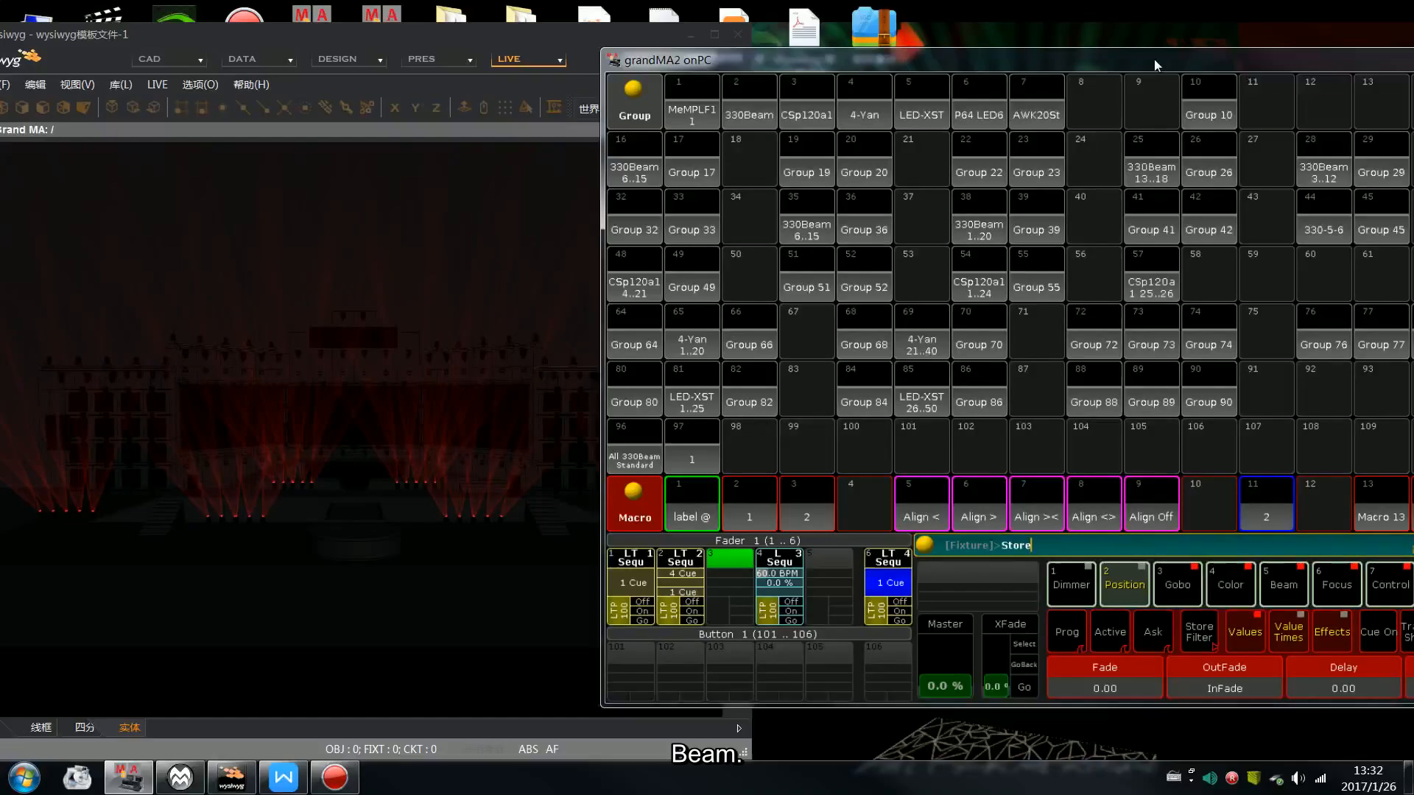
pyautogui.click(900, 578)
pyautogui.click(1134, 414)
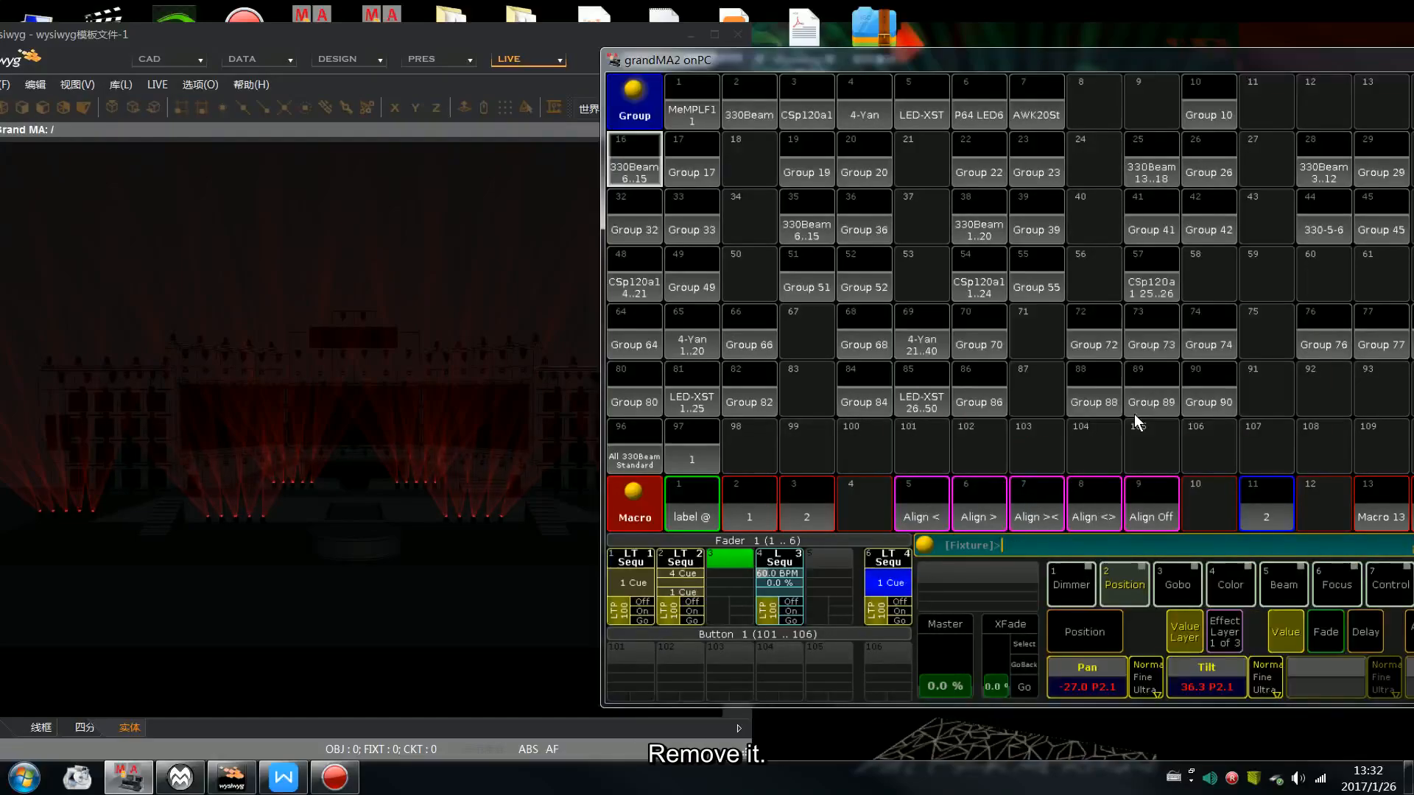
pyautogui.press('BackSpace')
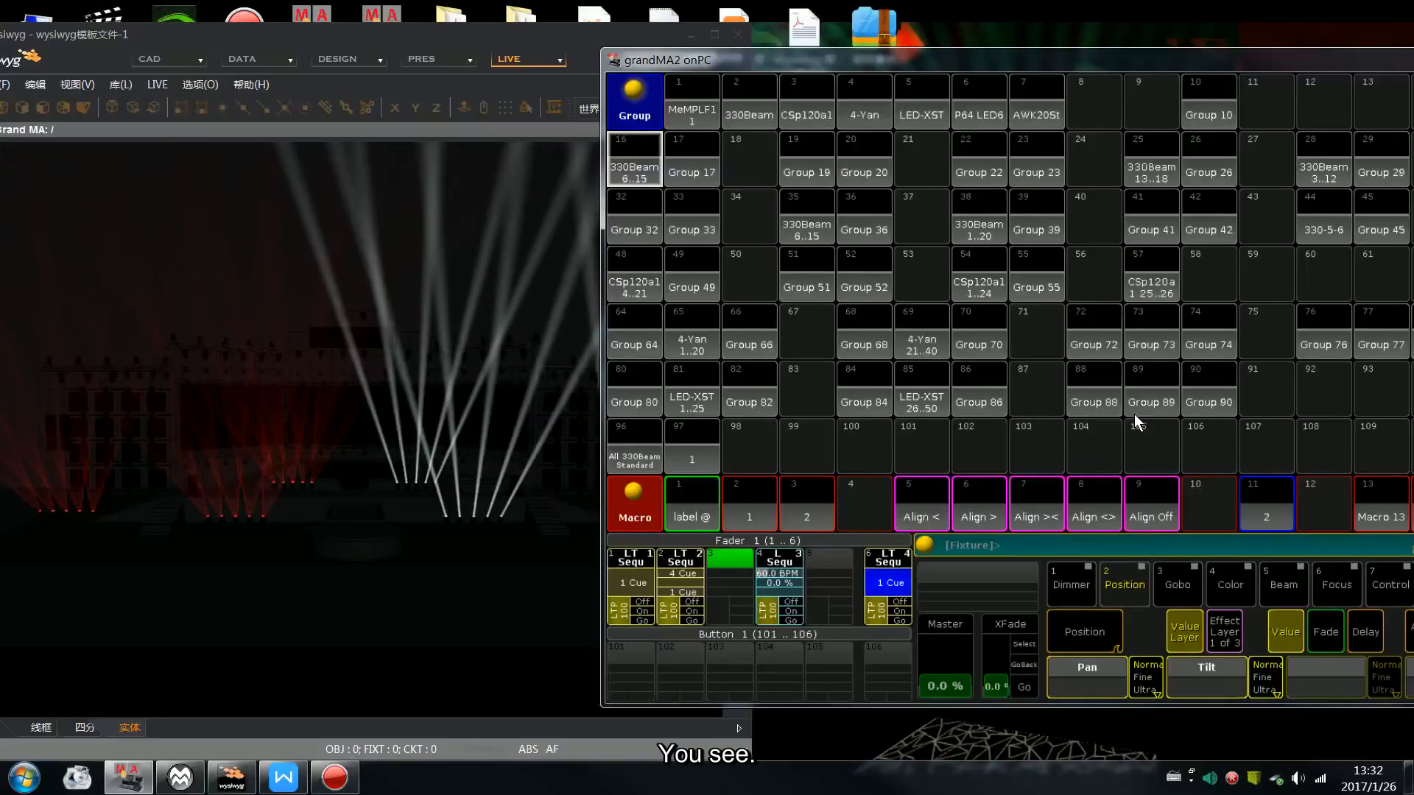
pyautogui.moveTo(1123, 68); pyautogui.dragTo(1034, 69)
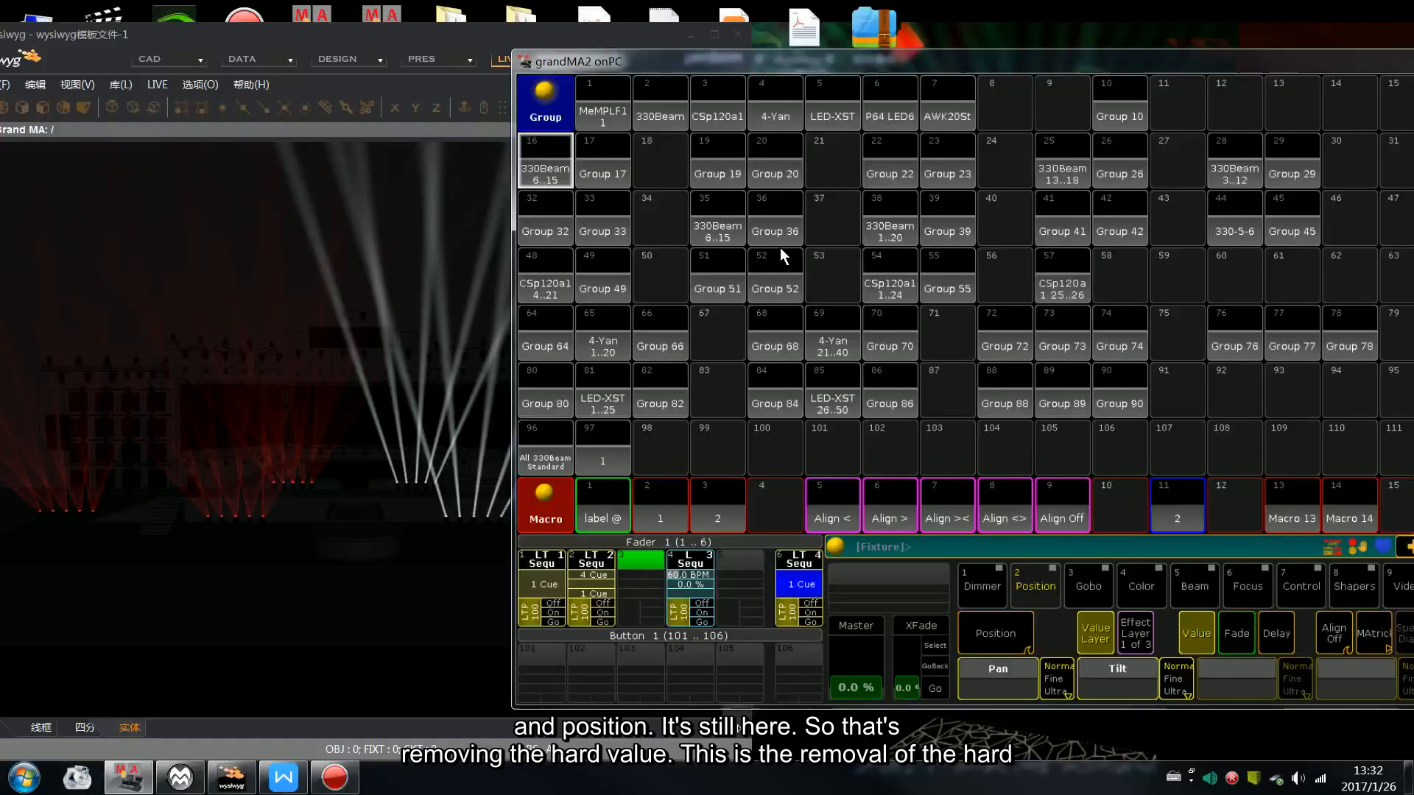
pyautogui.moveTo(735, 63); pyautogui.dragTo(952, 58)
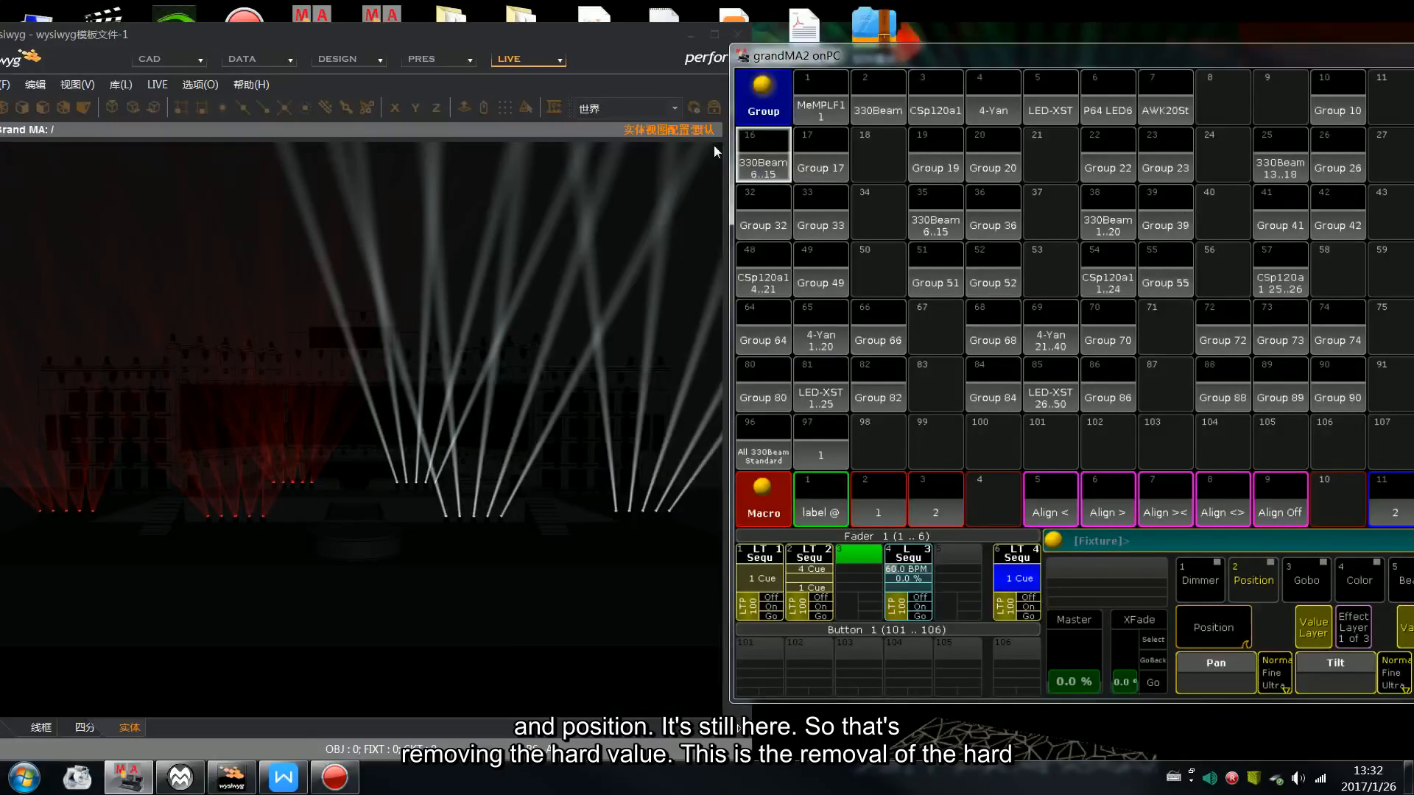
pyautogui.moveTo(773, 64)
pyautogui.mouseDown()
pyautogui.moveTo(720, 43)
pyautogui.moveTo(780, 44)
pyautogui.mouseUp()
pyautogui.moveTo(661, 50); pyautogui.dragTo(550, 54)
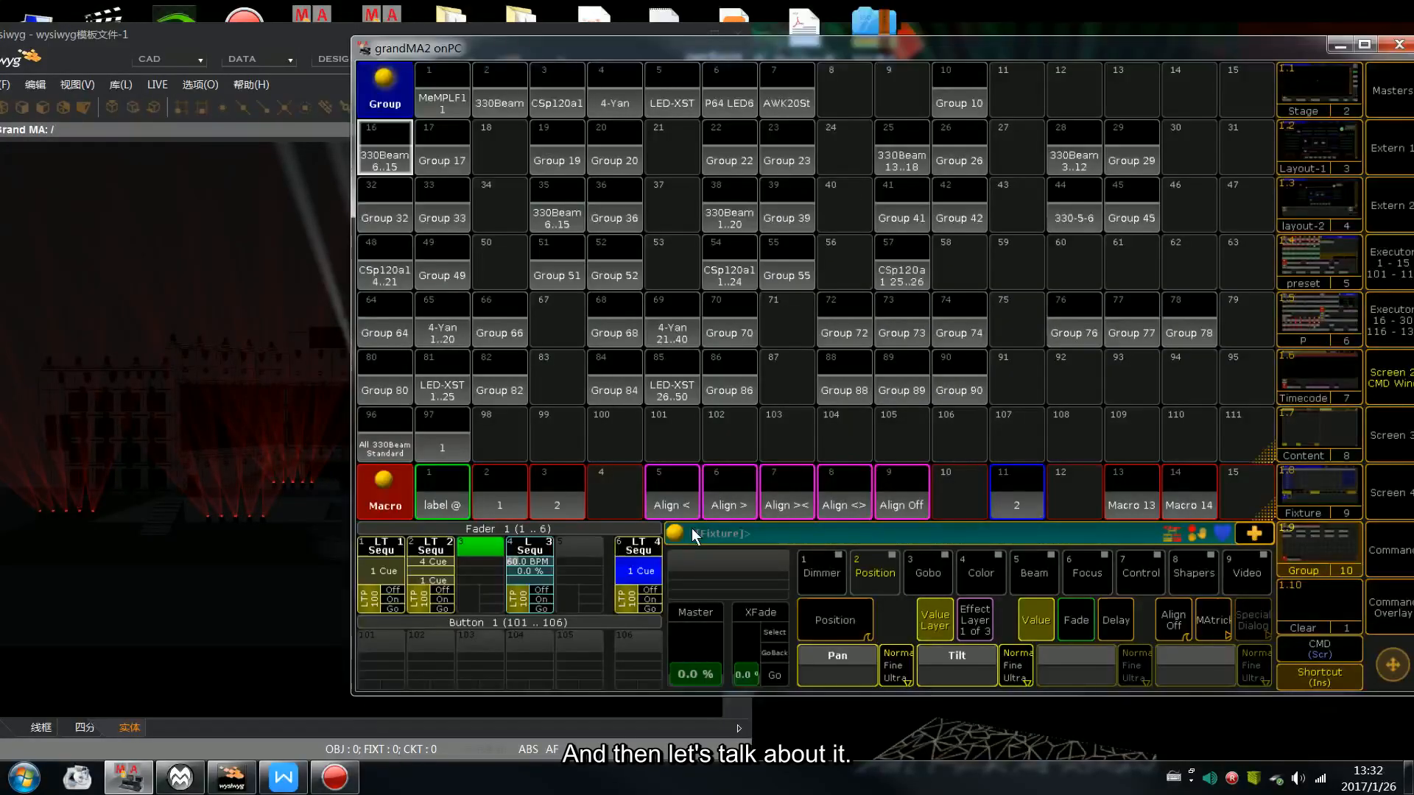
# Turn off the Chaser function in the options of the sequence on fader executor 4
pyautogui.click(531, 552)
pyautogui.click(887, 341)
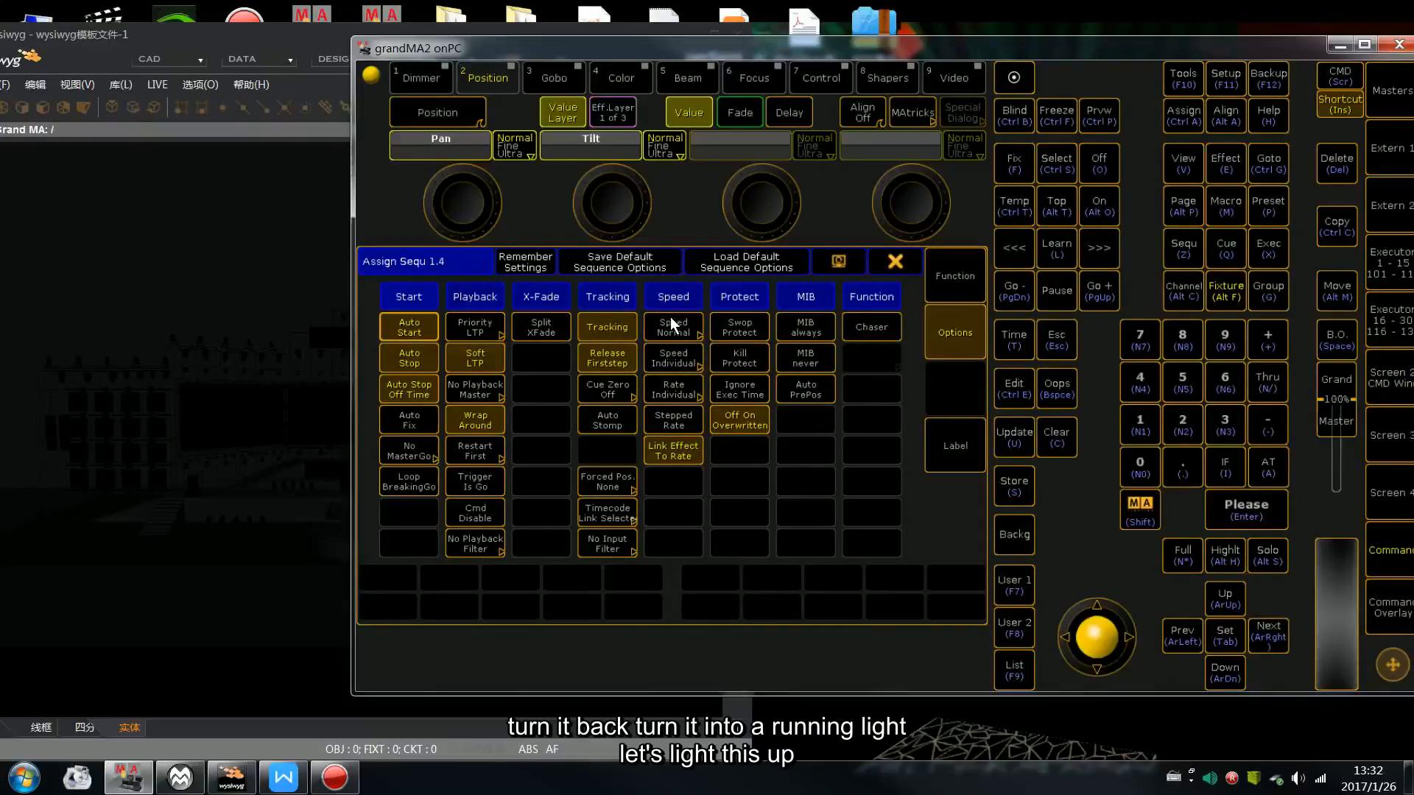
pyautogui.click(903, 267)
pyautogui.moveTo(950, 53); pyautogui.dragTo(1252, 69)
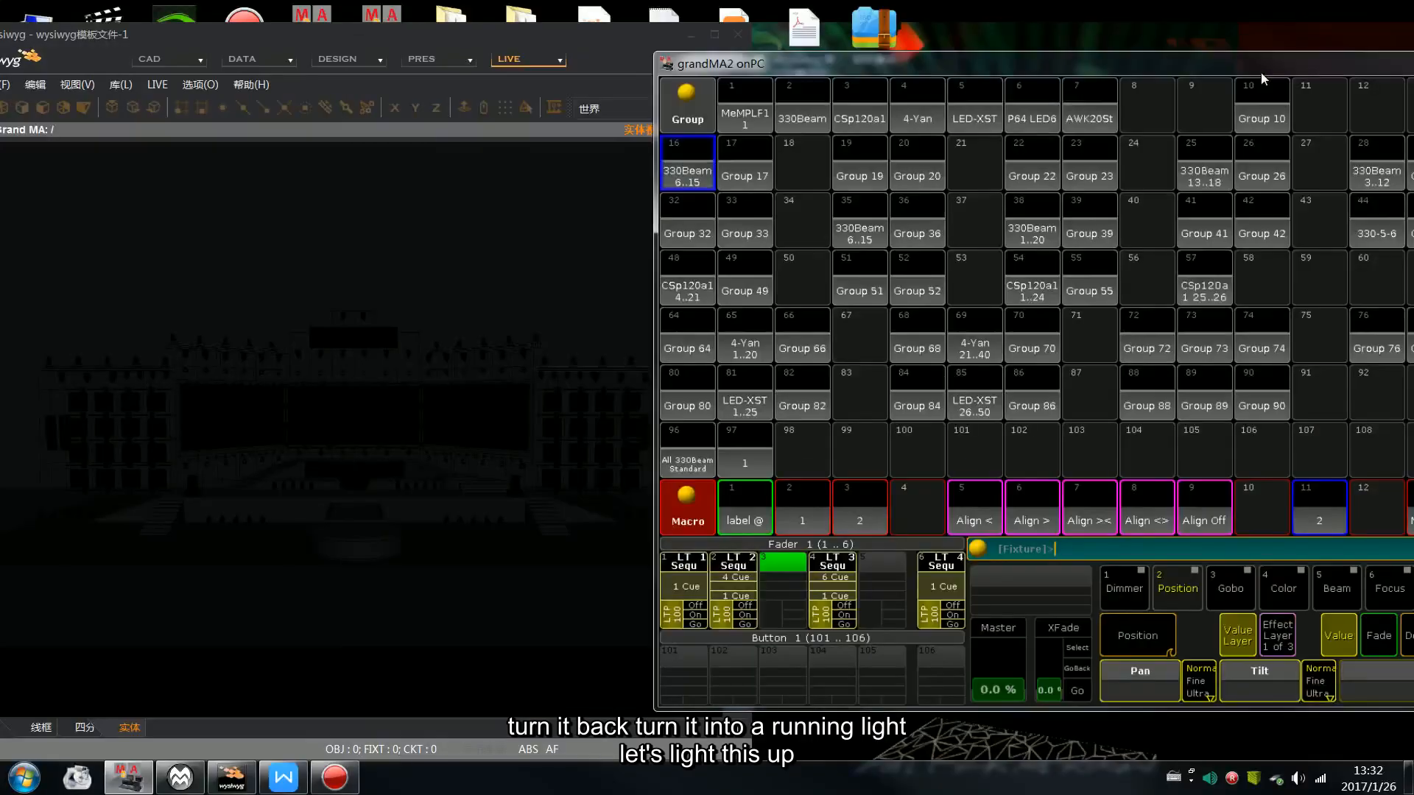
# Run the sequence on fader executor 4 cue by cue through cue 6 and back to cue 1 to examine its tracking
pyautogui.click(844, 625)
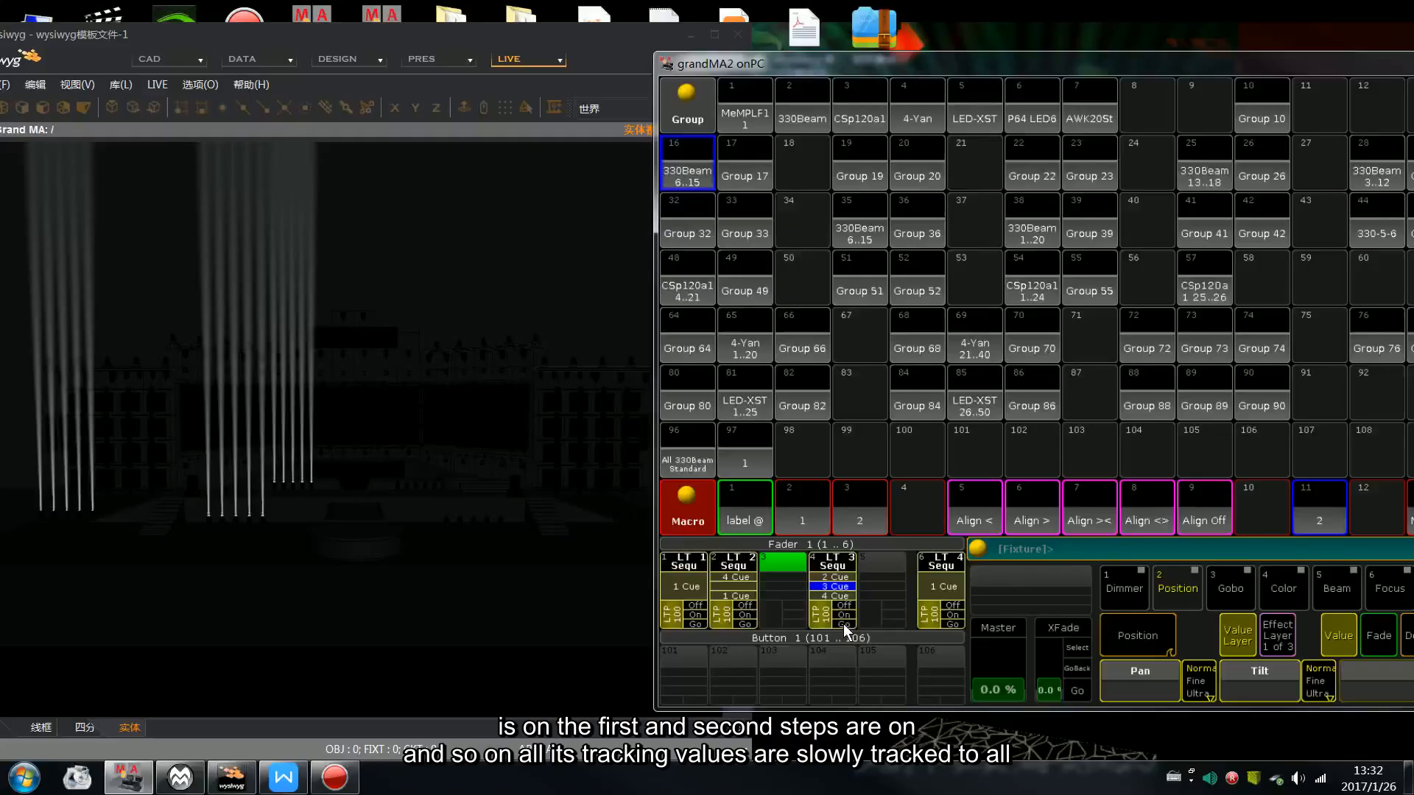
pyautogui.click(263, 538)
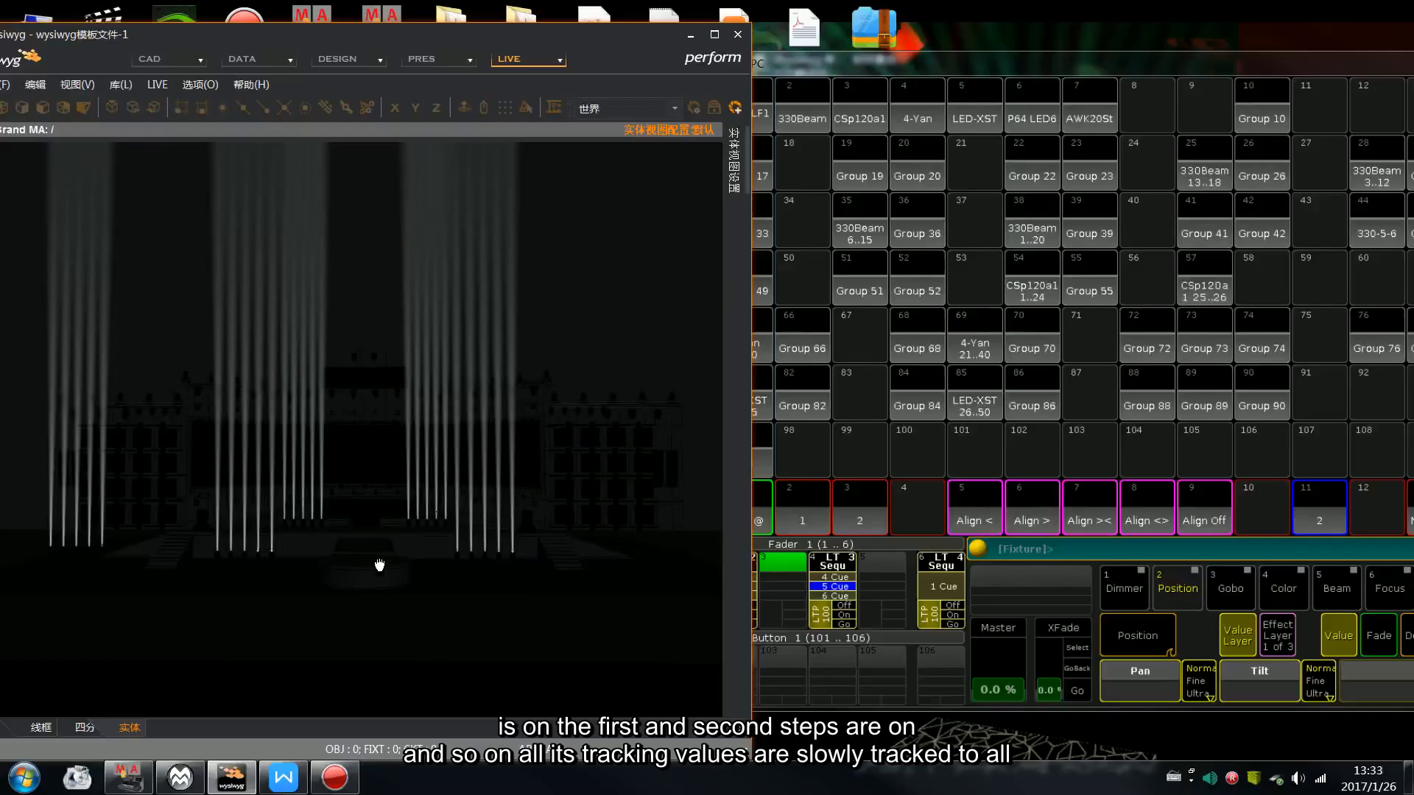
pyautogui.click(845, 626)
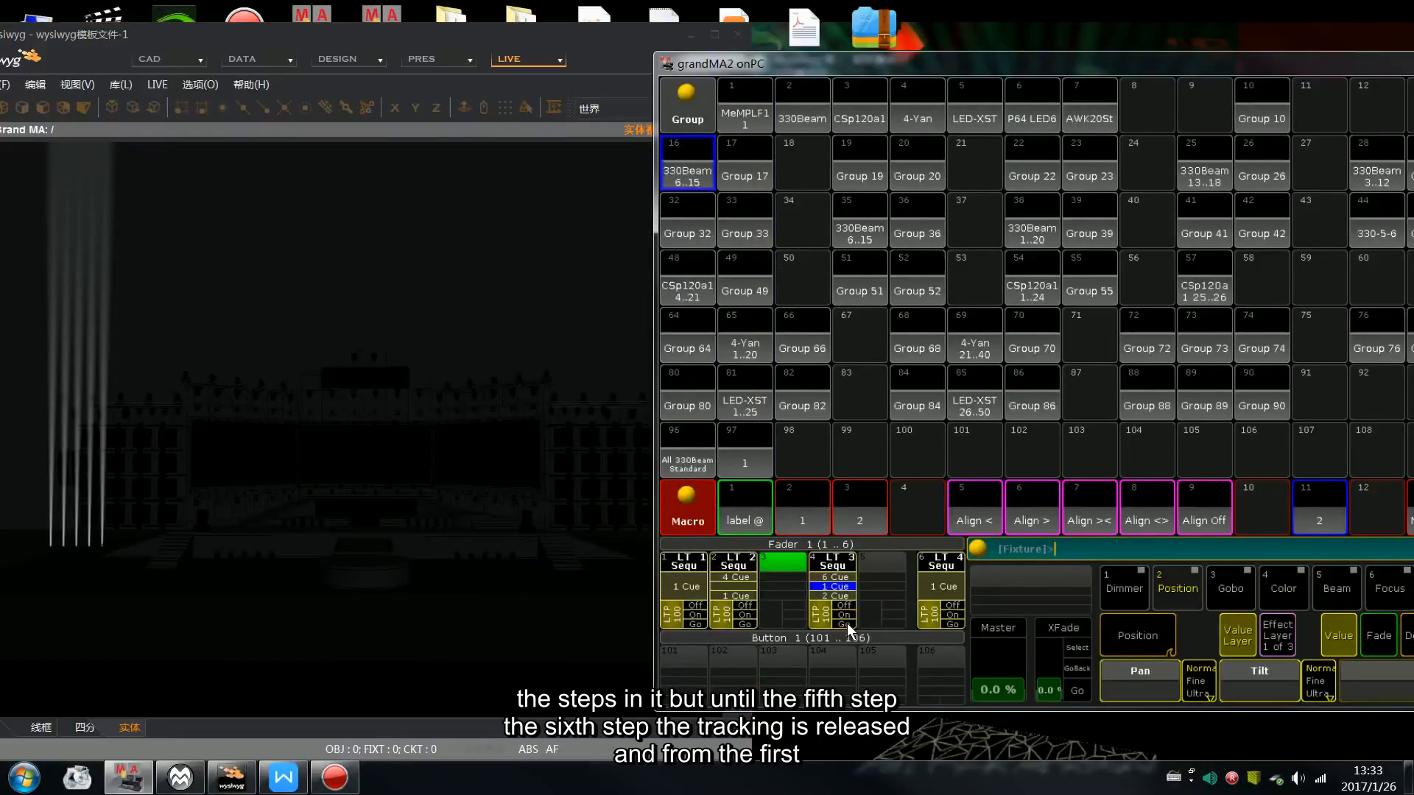
pyautogui.click(847, 624)
pyautogui.click(847, 624)
pyautogui.click(847, 624)
pyautogui.click(847, 624)
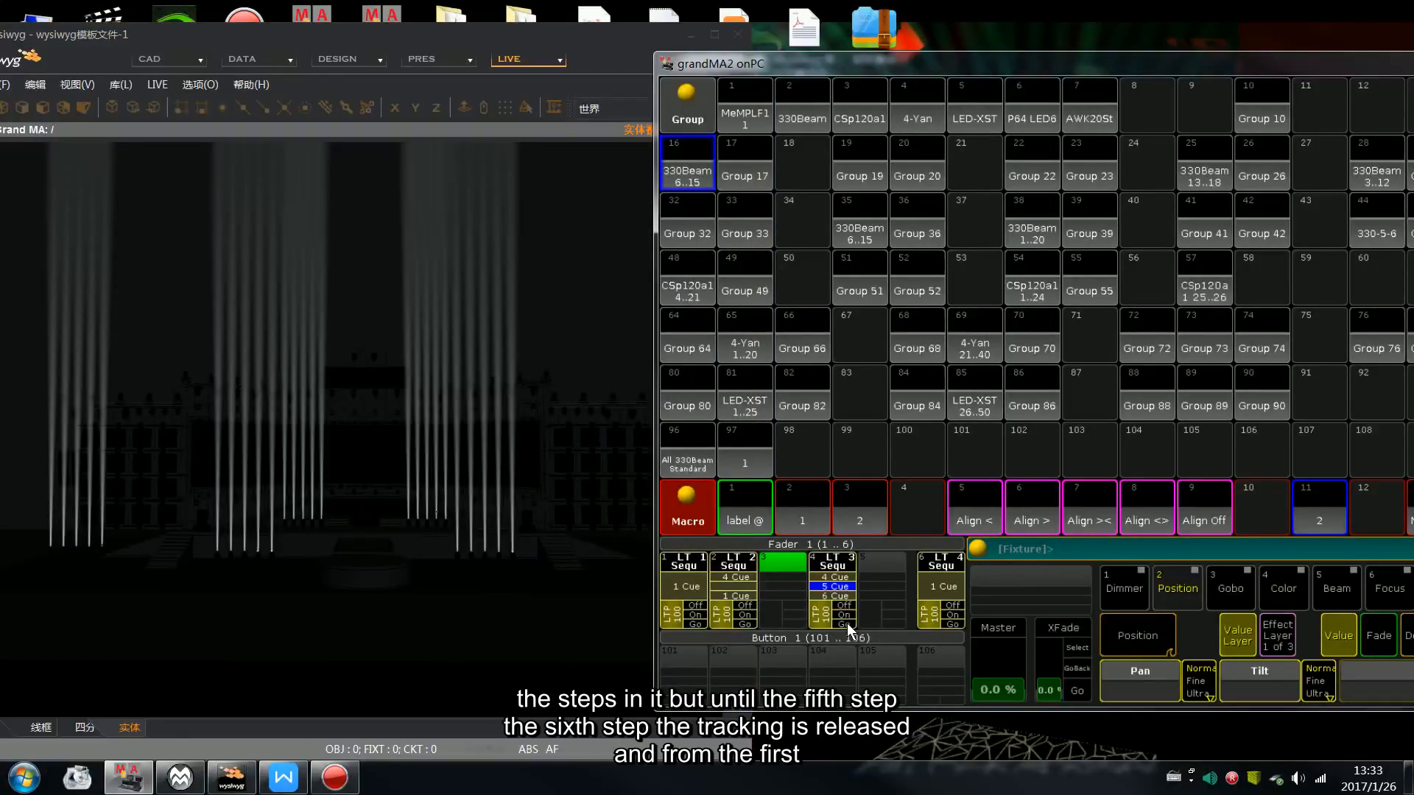
pyautogui.click(847, 623)
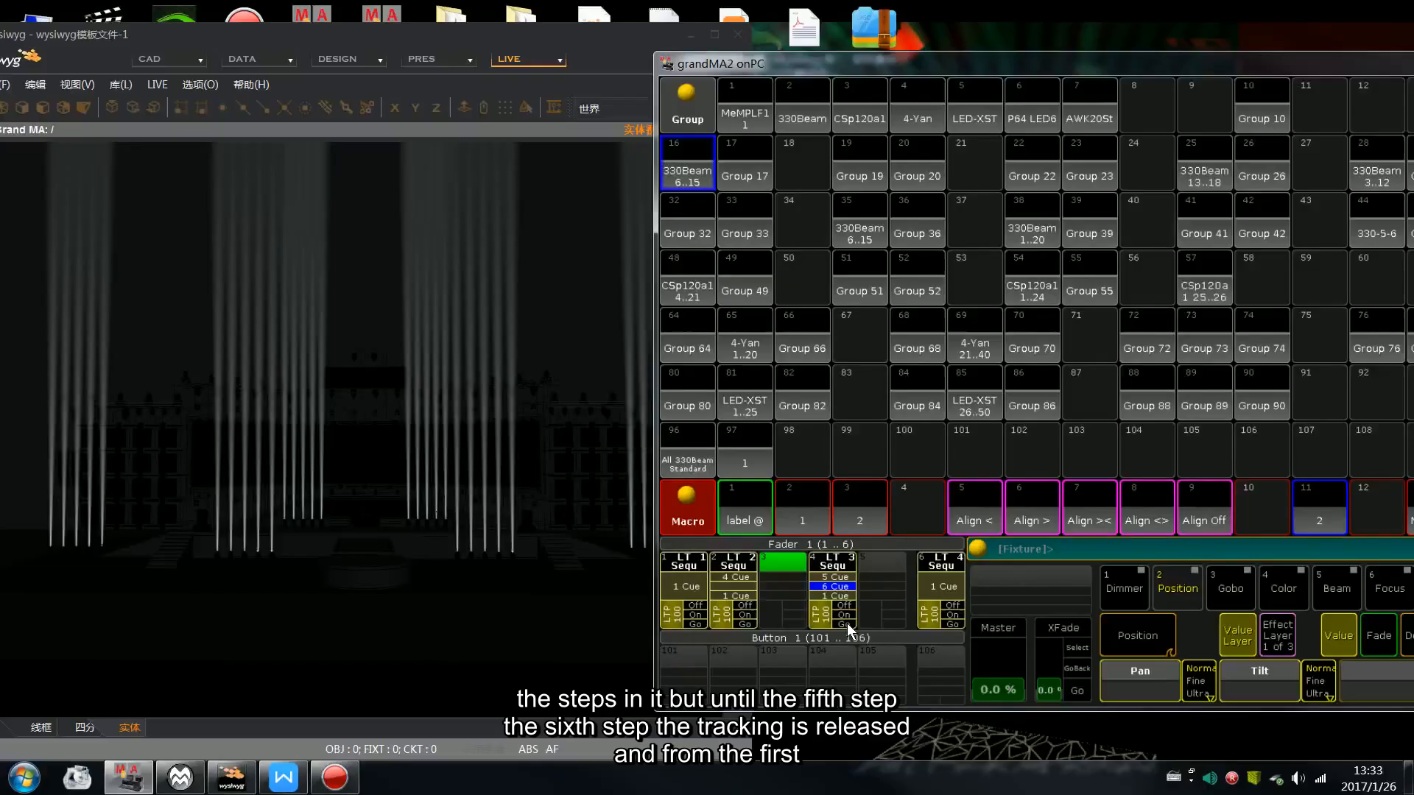
pyautogui.click(847, 623)
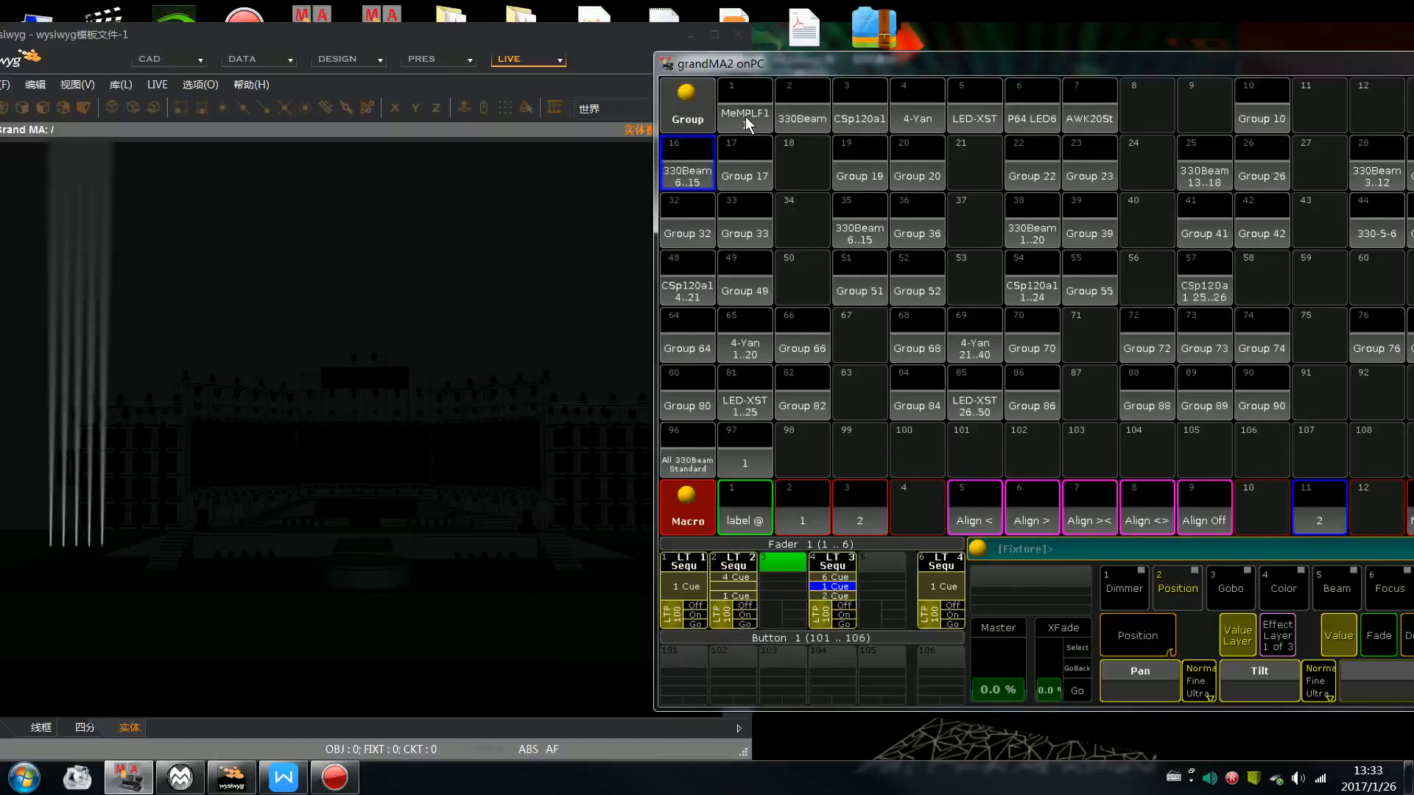
# Make fader executor 4 the selected executor using the Select command from the command overlay
pyautogui.moveTo(785, 64); pyautogui.dragTo(534, 42)
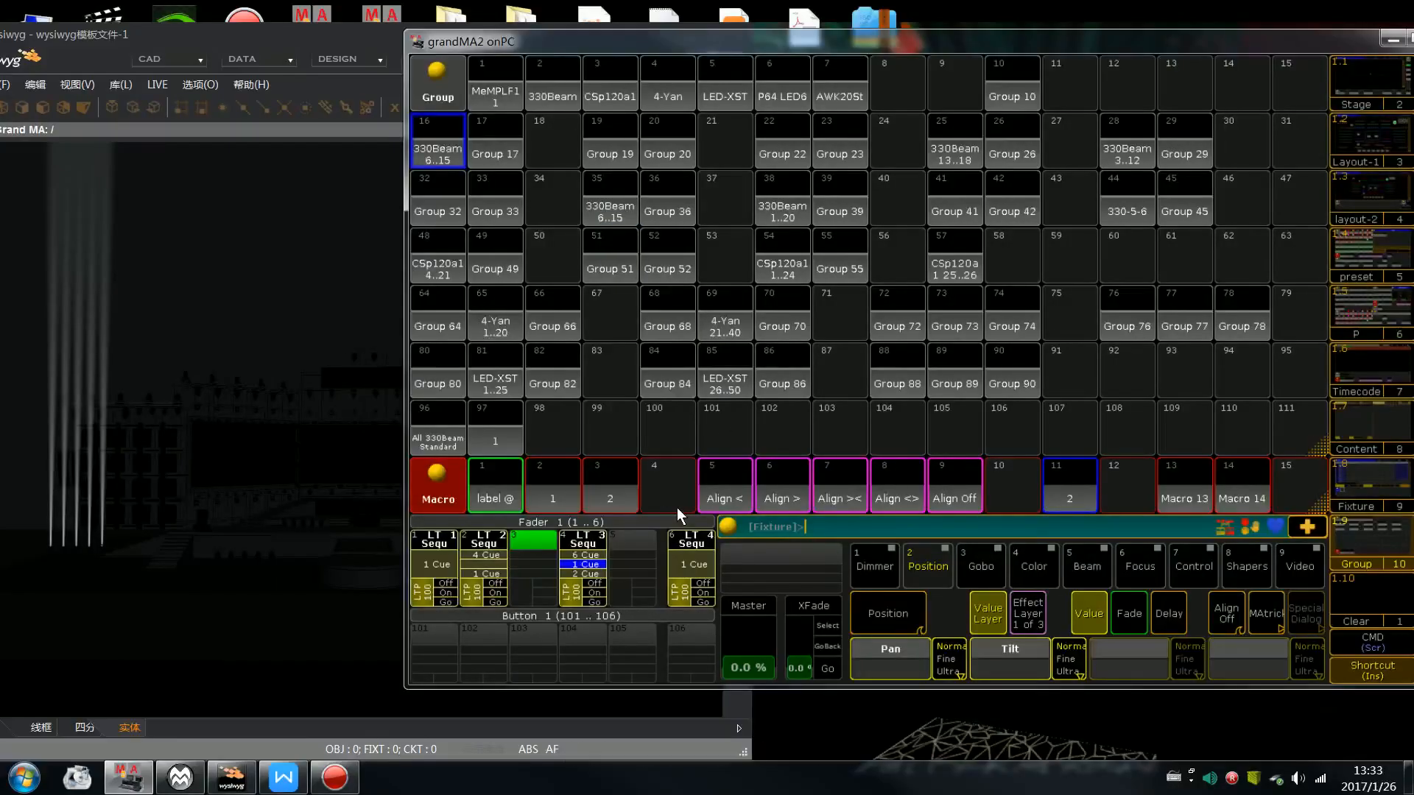
pyautogui.moveTo(746, 41); pyautogui.dragTo(478, 38)
pyautogui.click(1173, 603)
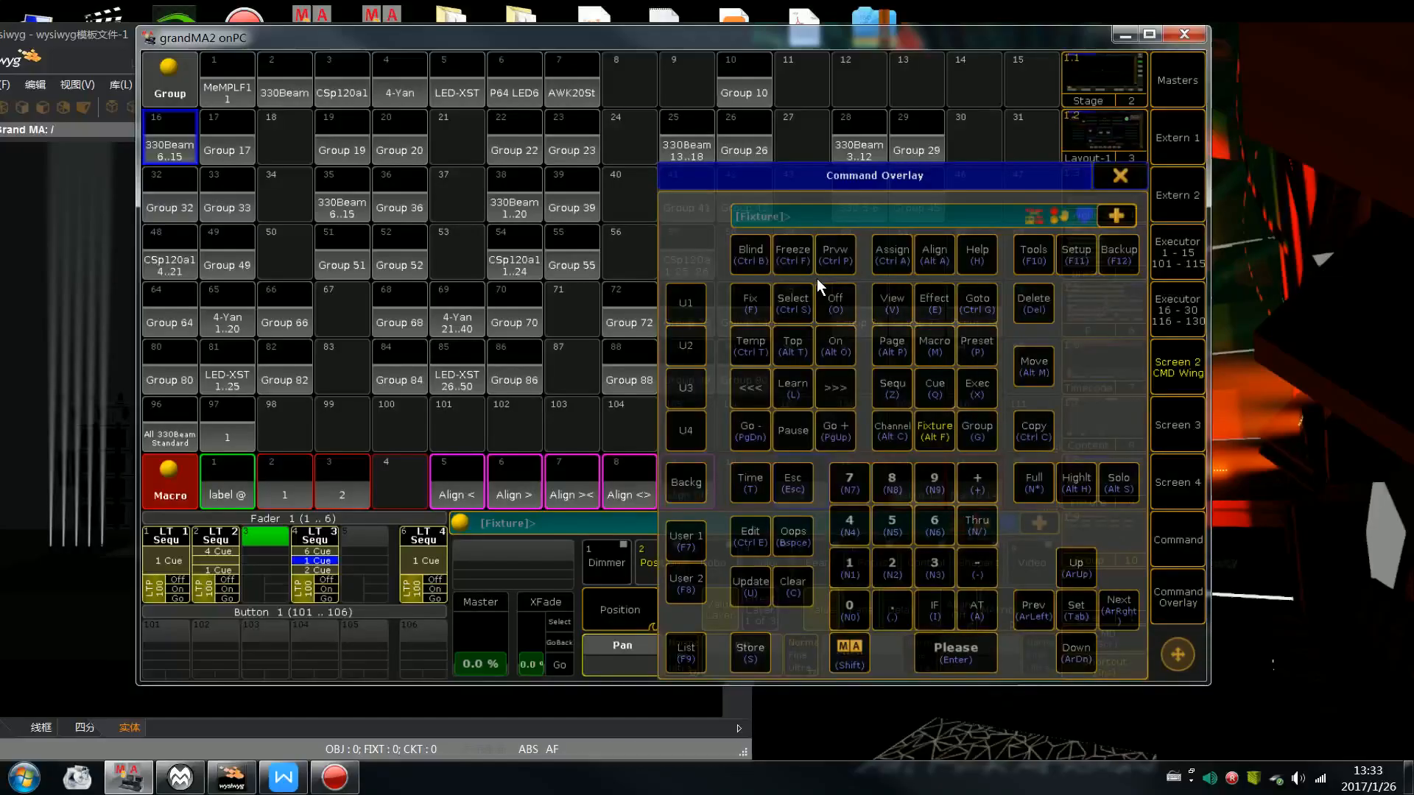
pyautogui.click(795, 299)
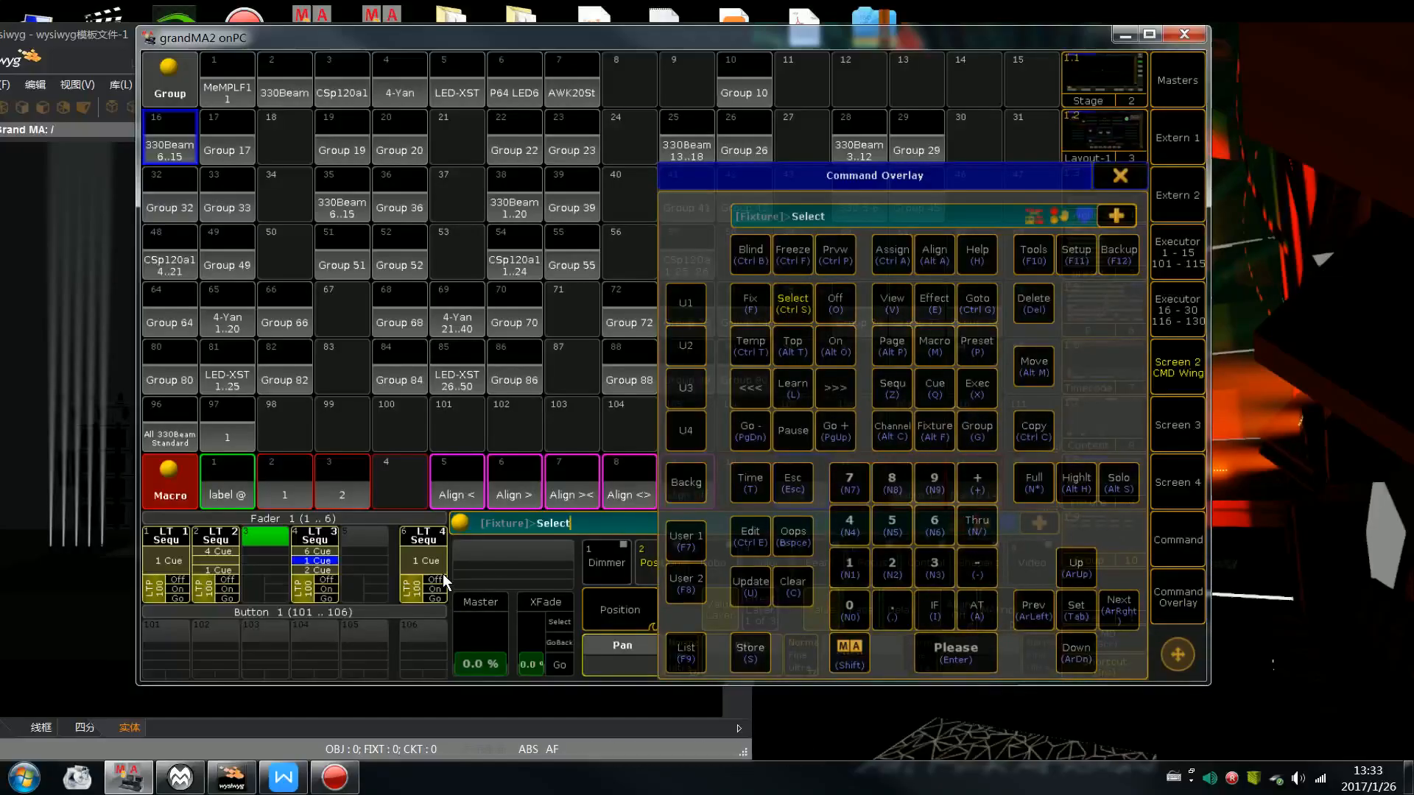
pyautogui.click(335, 539)
pyautogui.click(1119, 176)
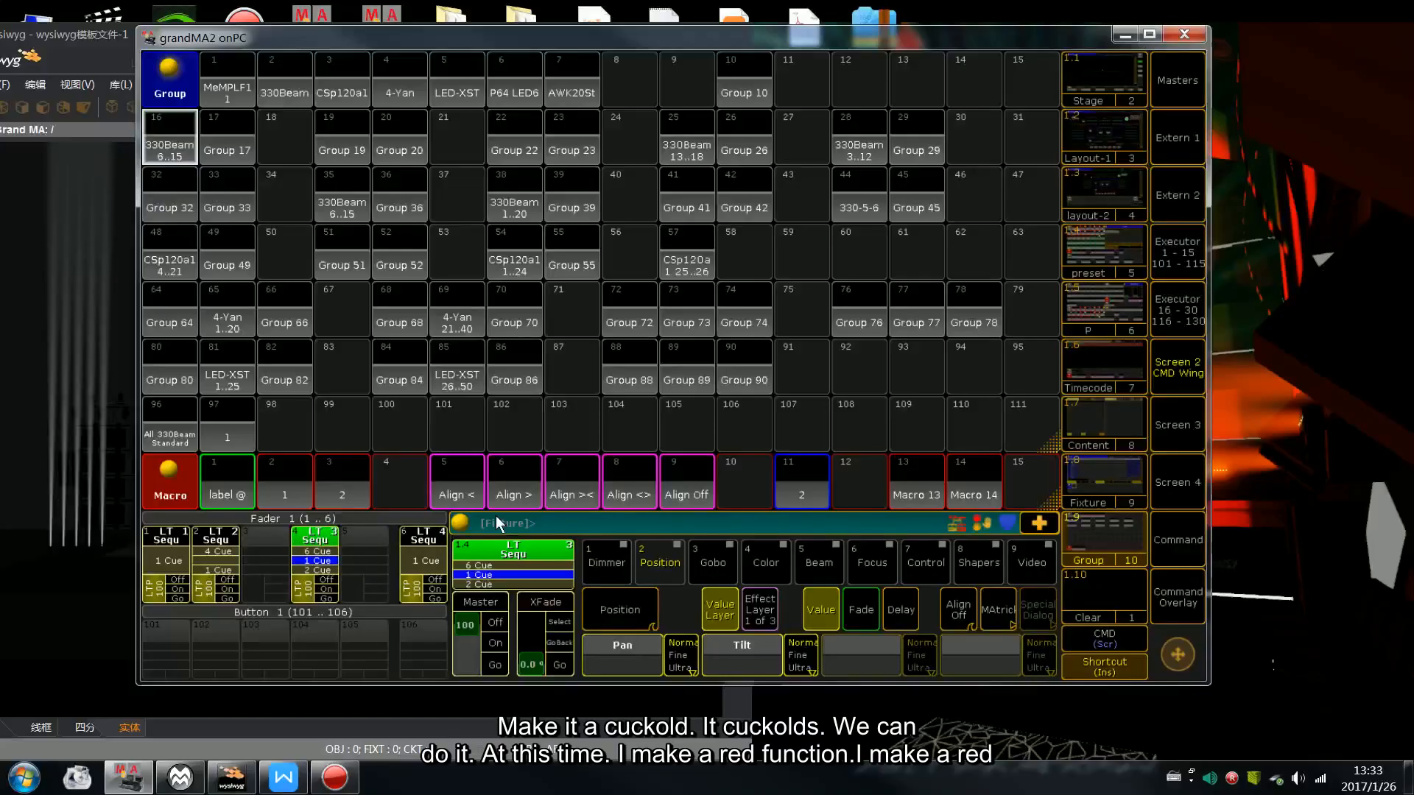
pyautogui.moveTo(593, 45); pyautogui.dragTo(690, 20)
pyautogui.click(1014, 509)
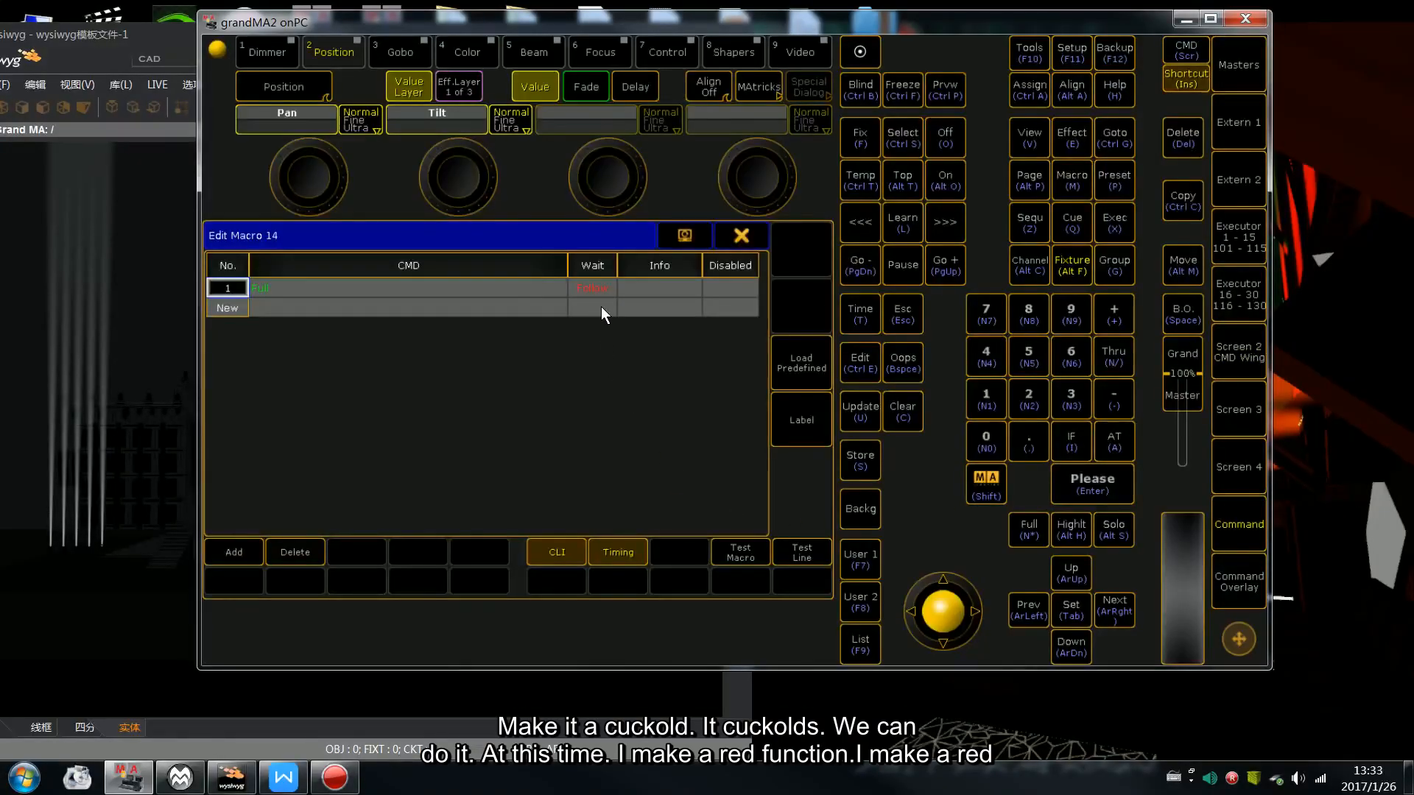
pyautogui.click(733, 235)
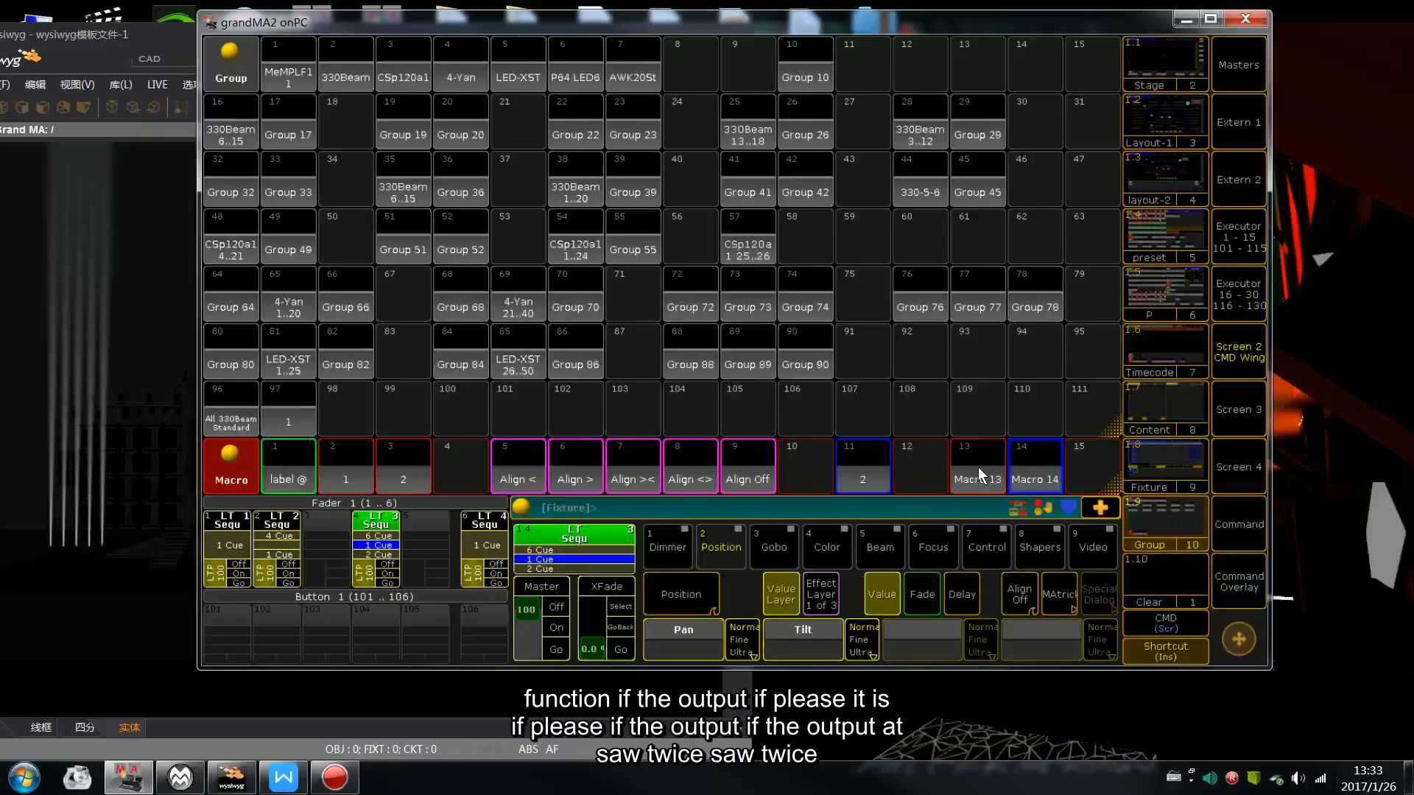
# Open Macro 13 for editing and enter IfOutput as the command of its first line
pyautogui.hotkey('ctrl', 'e')
pyautogui.click(978, 467)
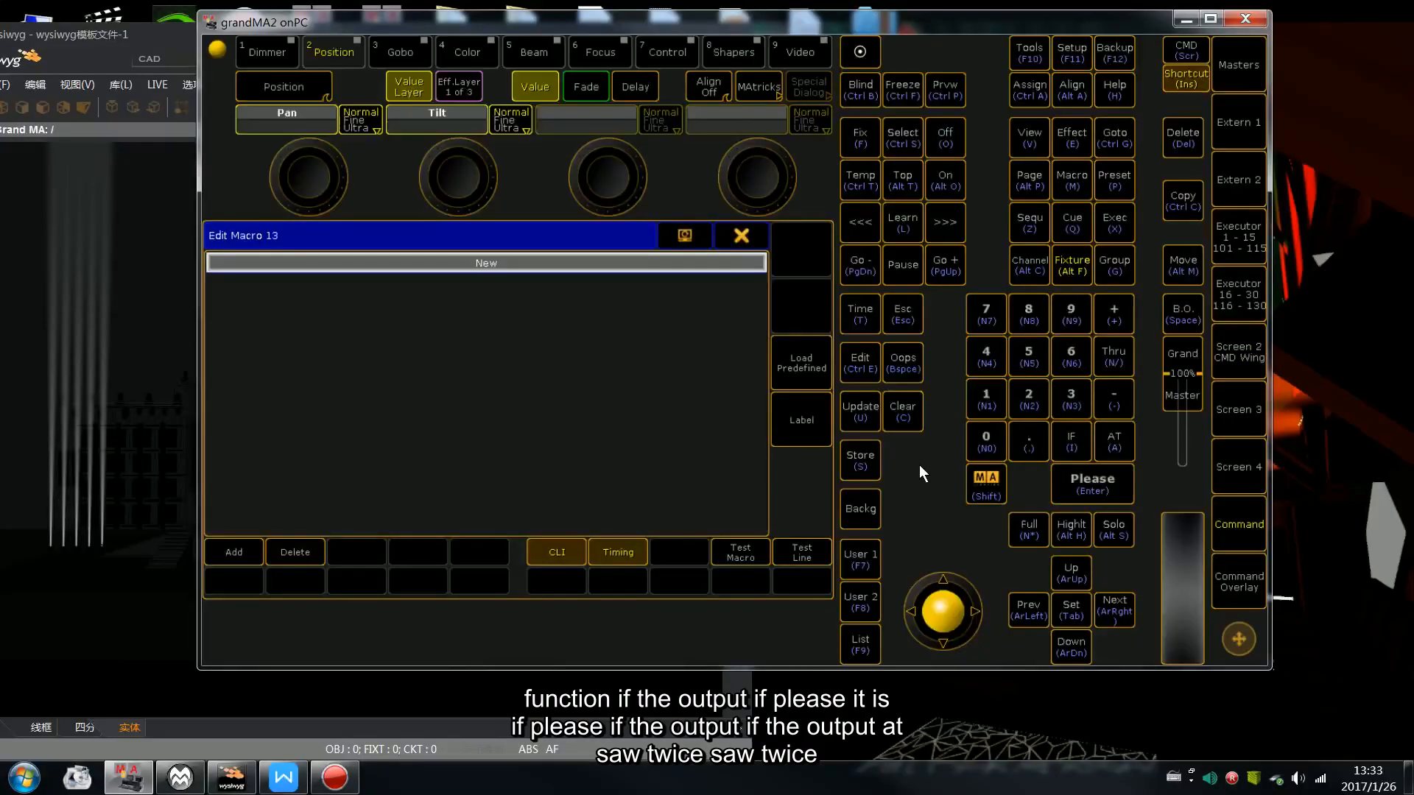
pyautogui.click(675, 263)
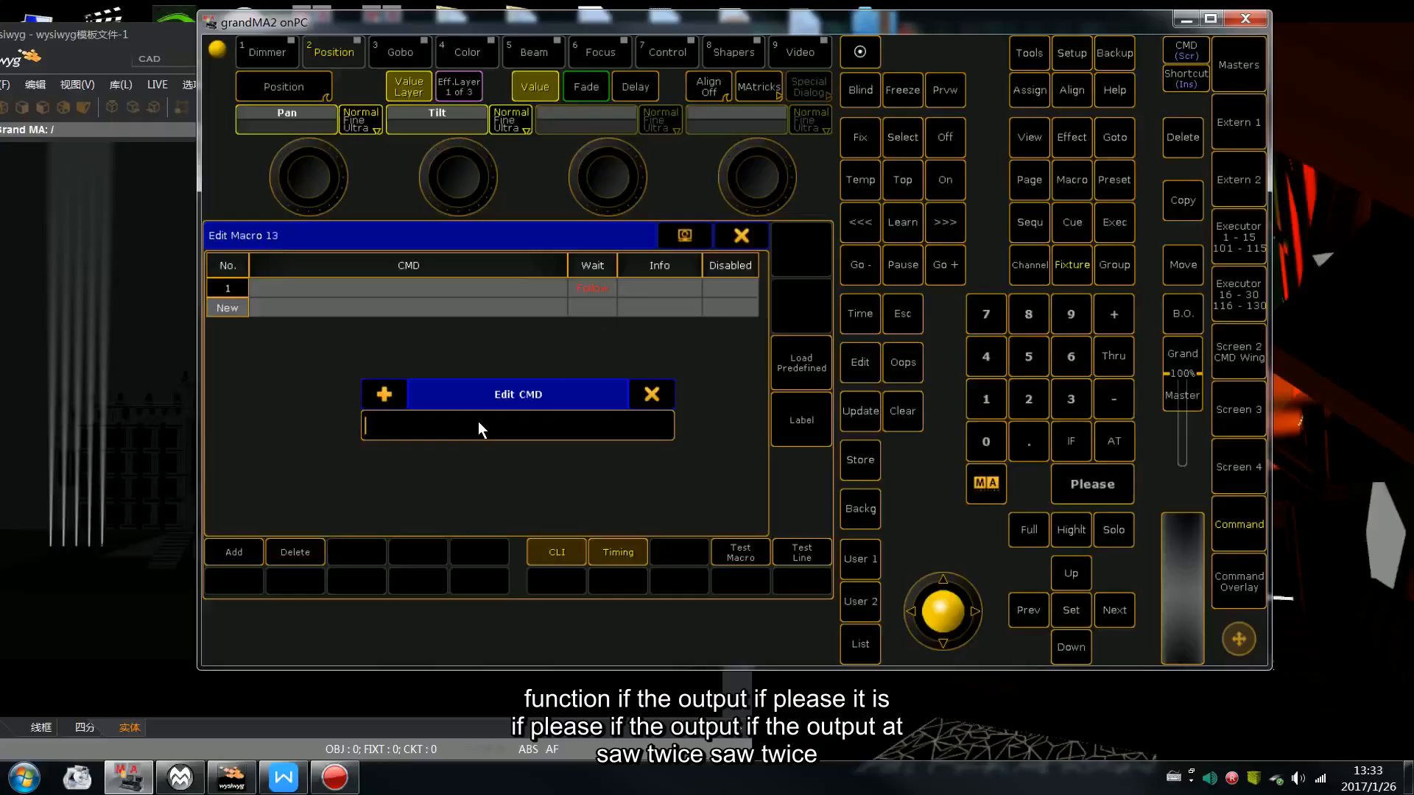
pyautogui.write('Output')
pyautogui.press('Return')
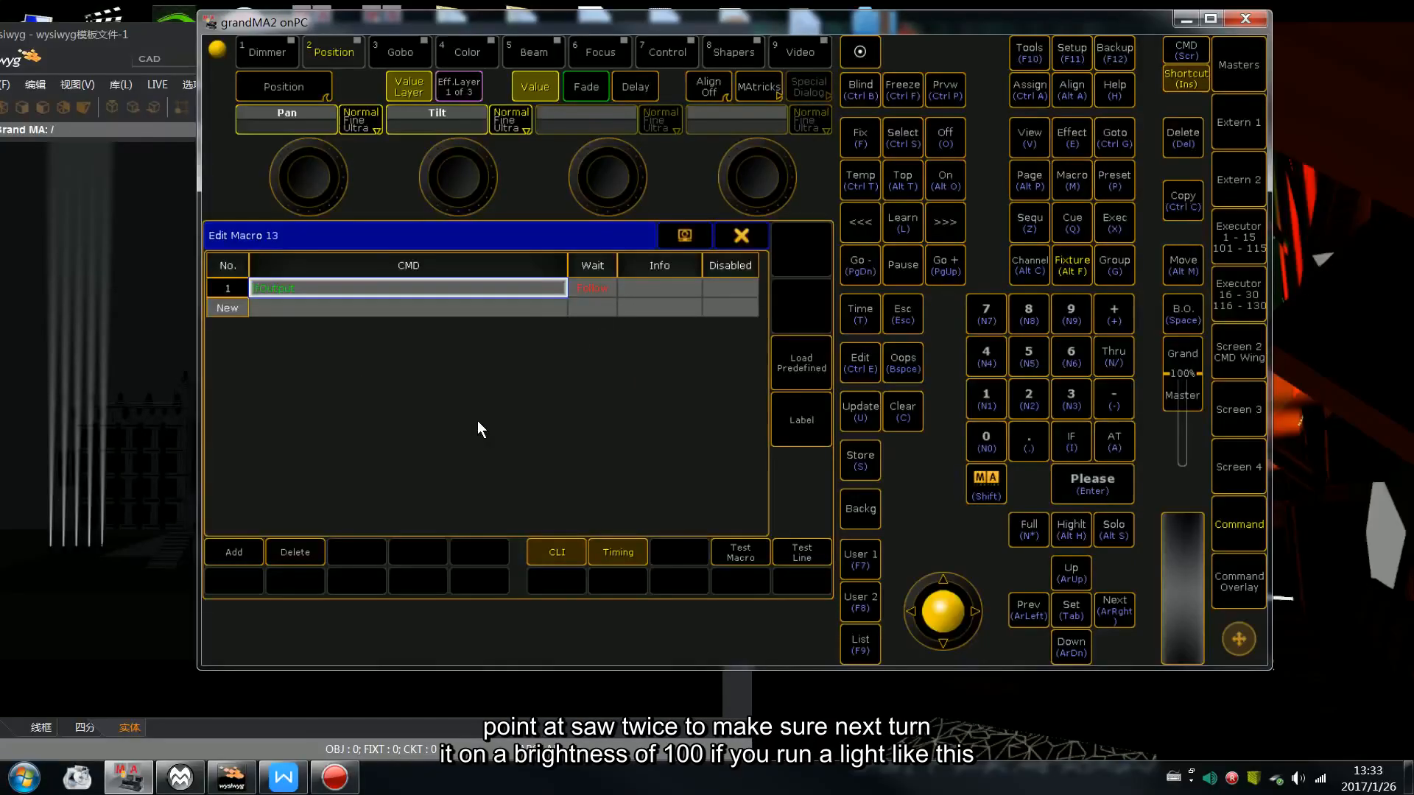
pyautogui.click(382, 288)
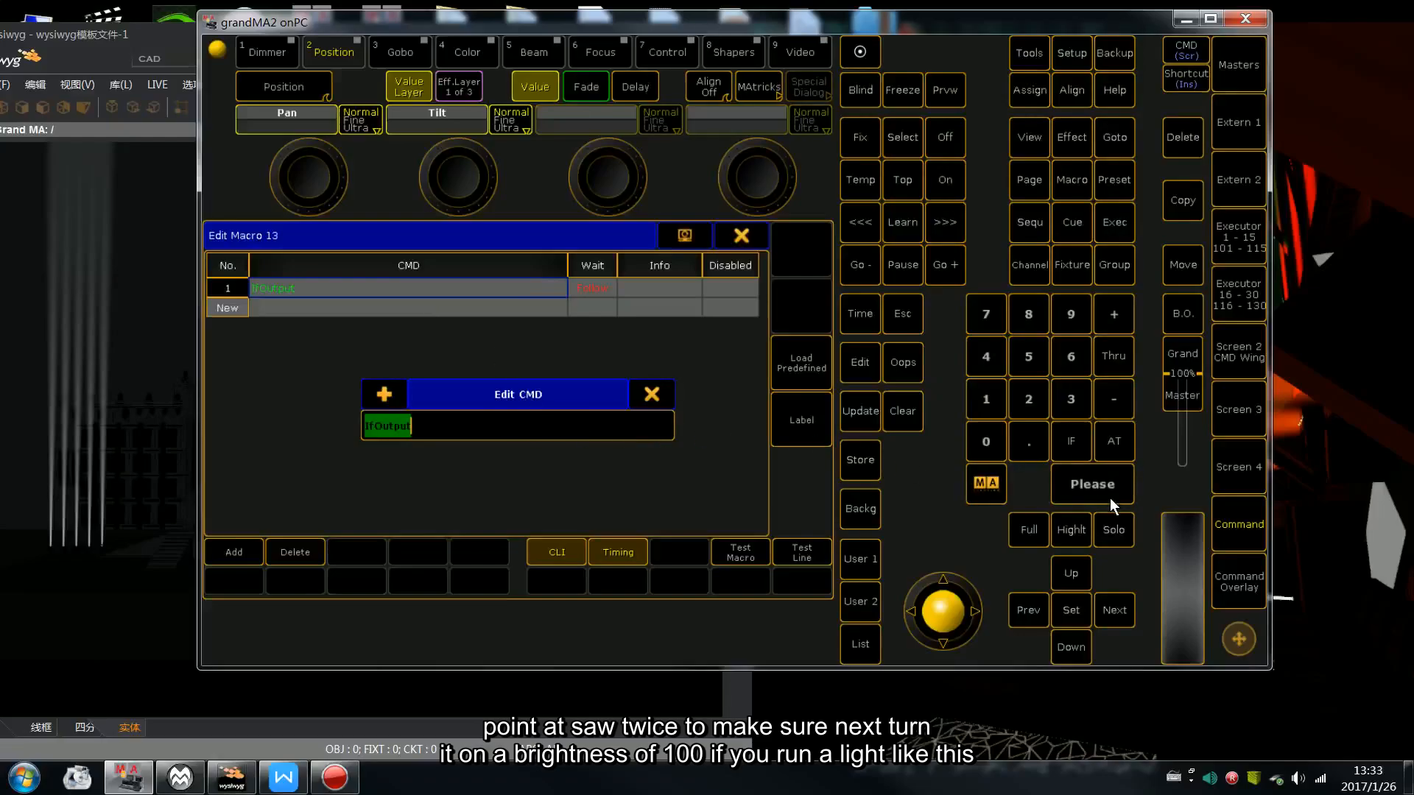
pyautogui.press('Return')
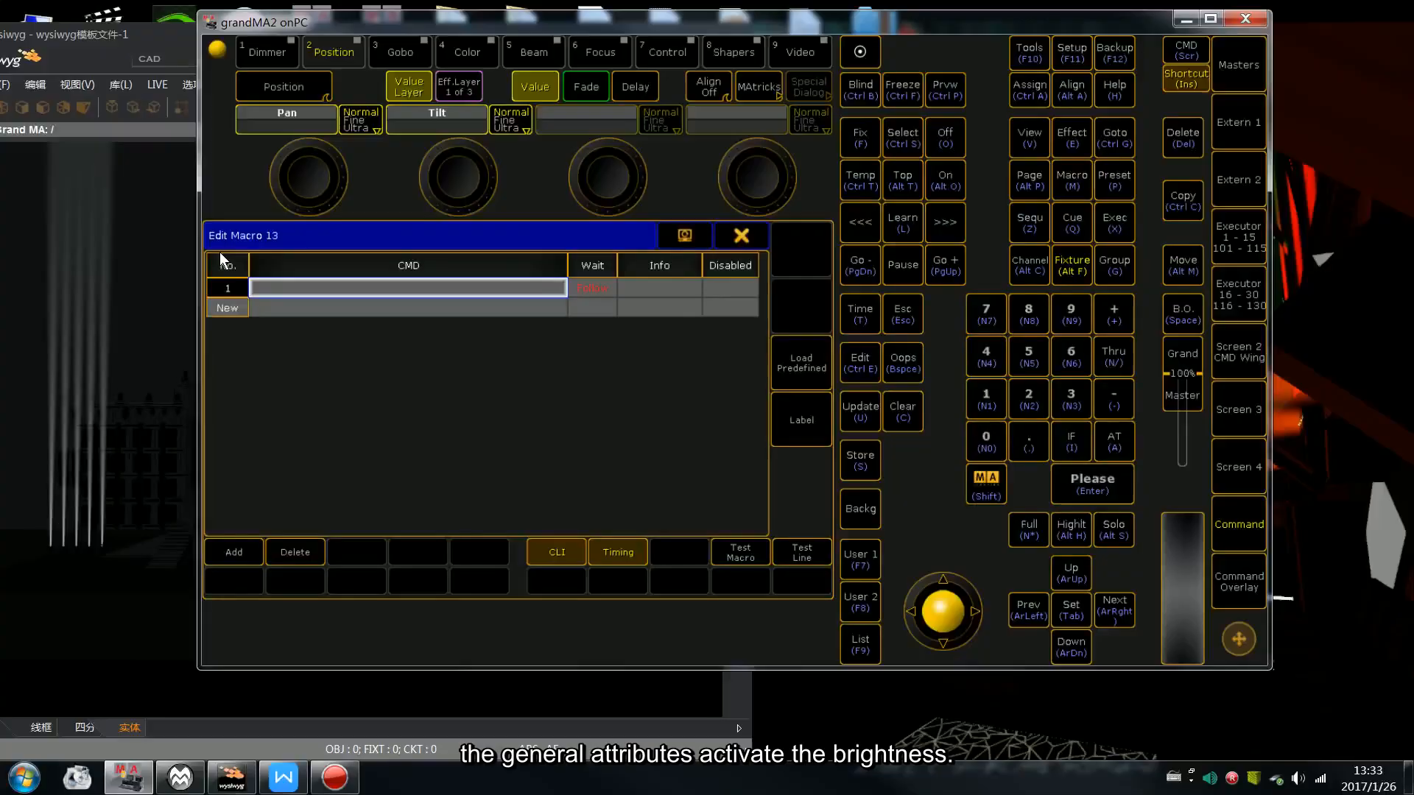
pyautogui.click(333, 290)
pyautogui.press('Return')
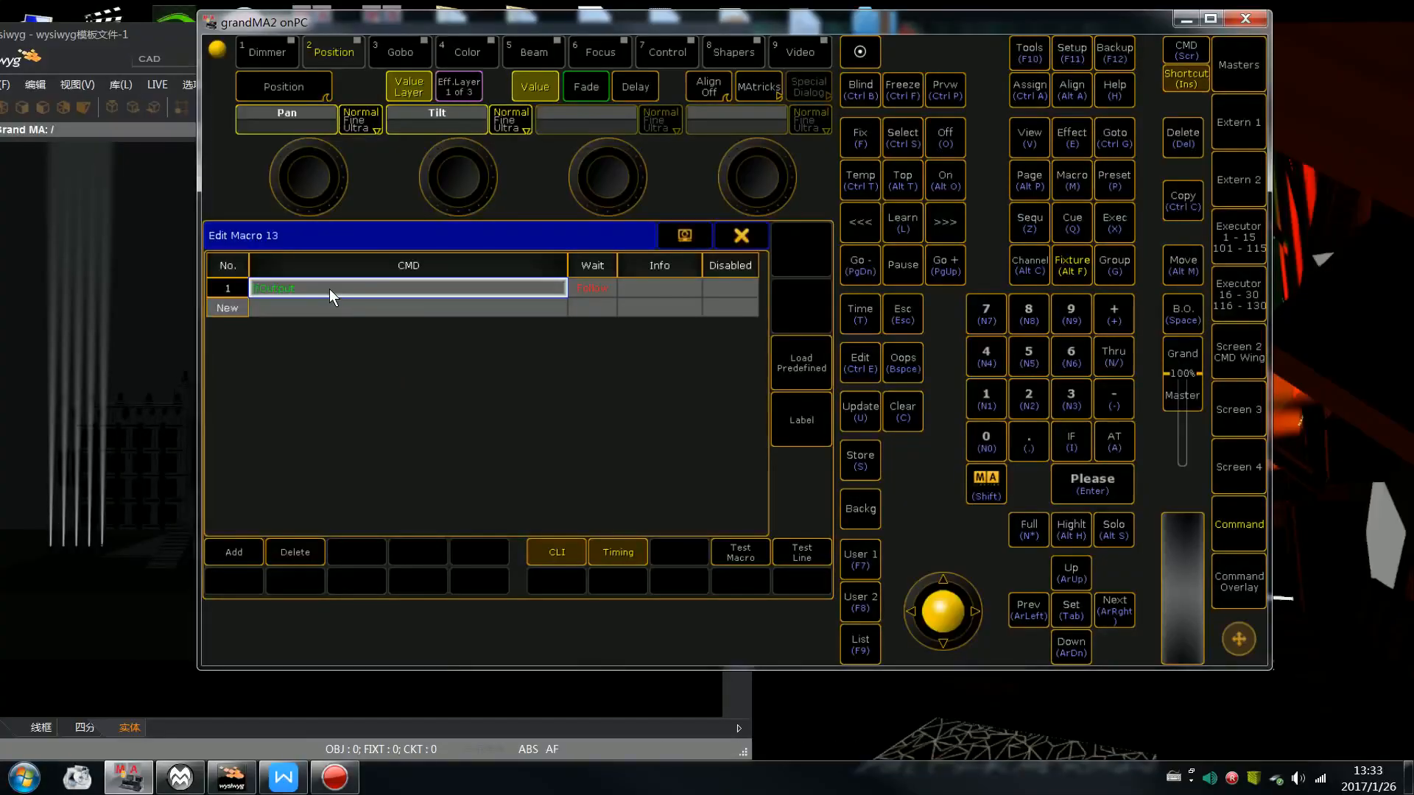
# Add a second line to Macro 13 with the command At Selection
pyautogui.click(346, 307)
pyautogui.write('At')
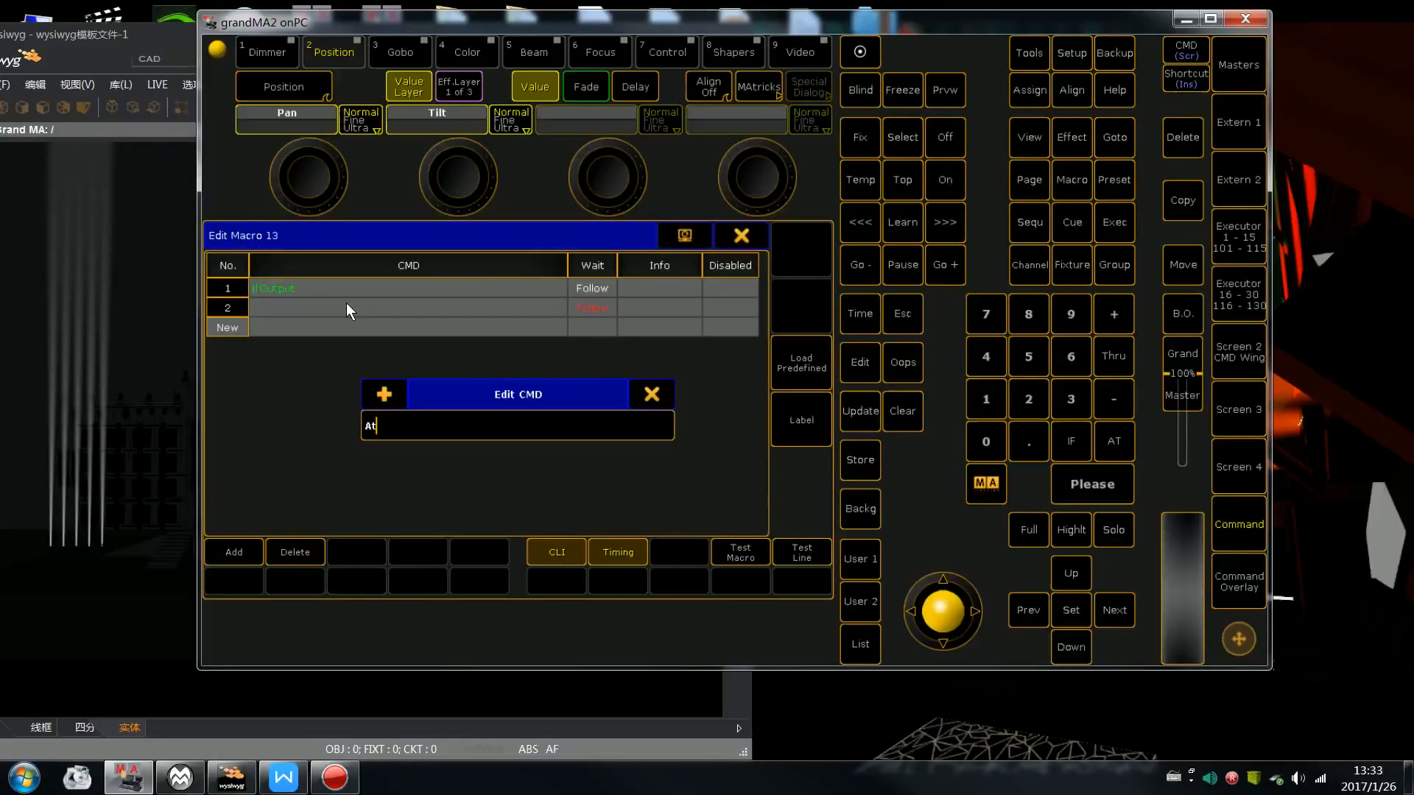
pyautogui.click(1072, 267)
pyautogui.click(1080, 492)
# Add a third line to Macro 13 with the command At 100 and close the macro editor
pyautogui.click(504, 324)
pyautogui.click(1112, 444)
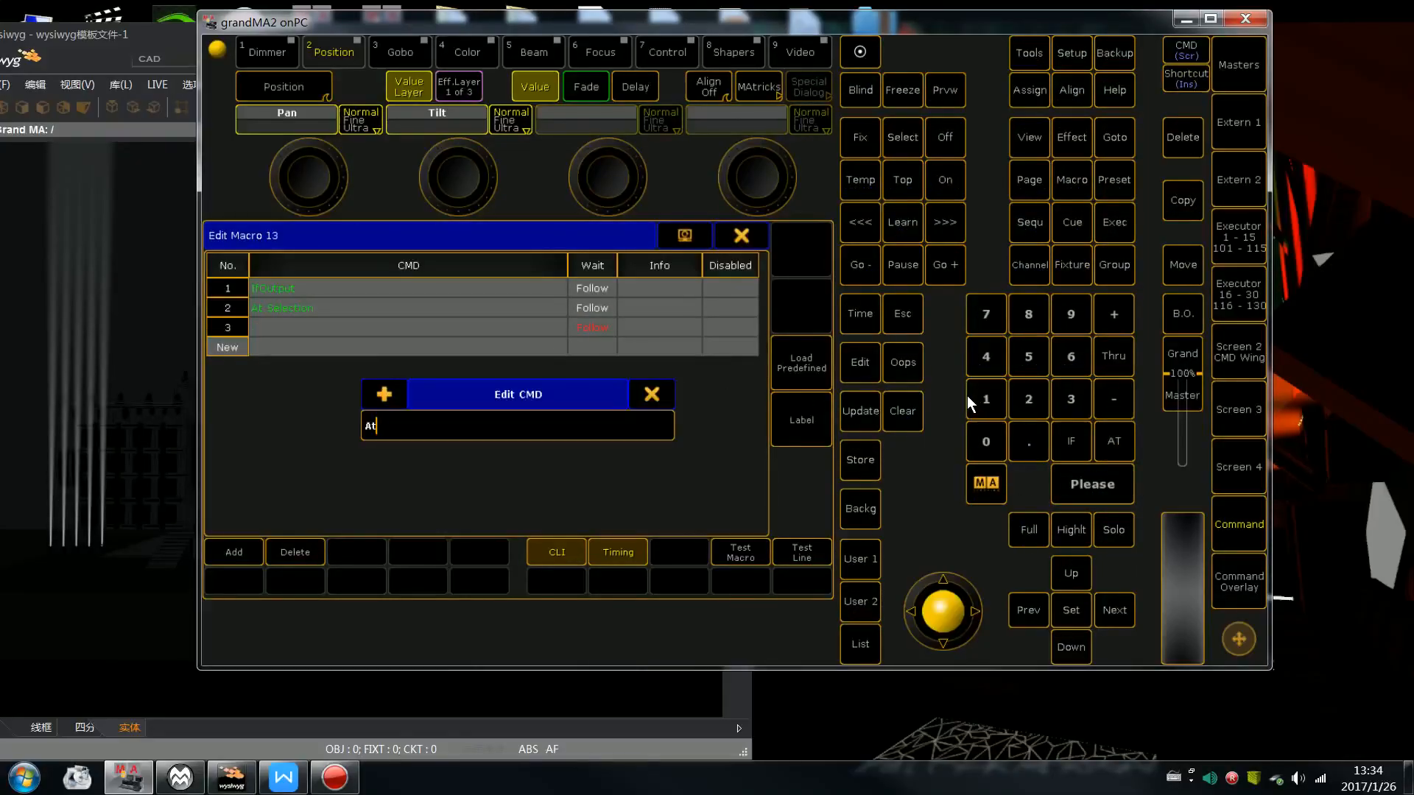
pyautogui.click(986, 398)
pyautogui.click(986, 442)
pyautogui.click(986, 442)
pyautogui.click(1092, 480)
pyautogui.press('Insert')
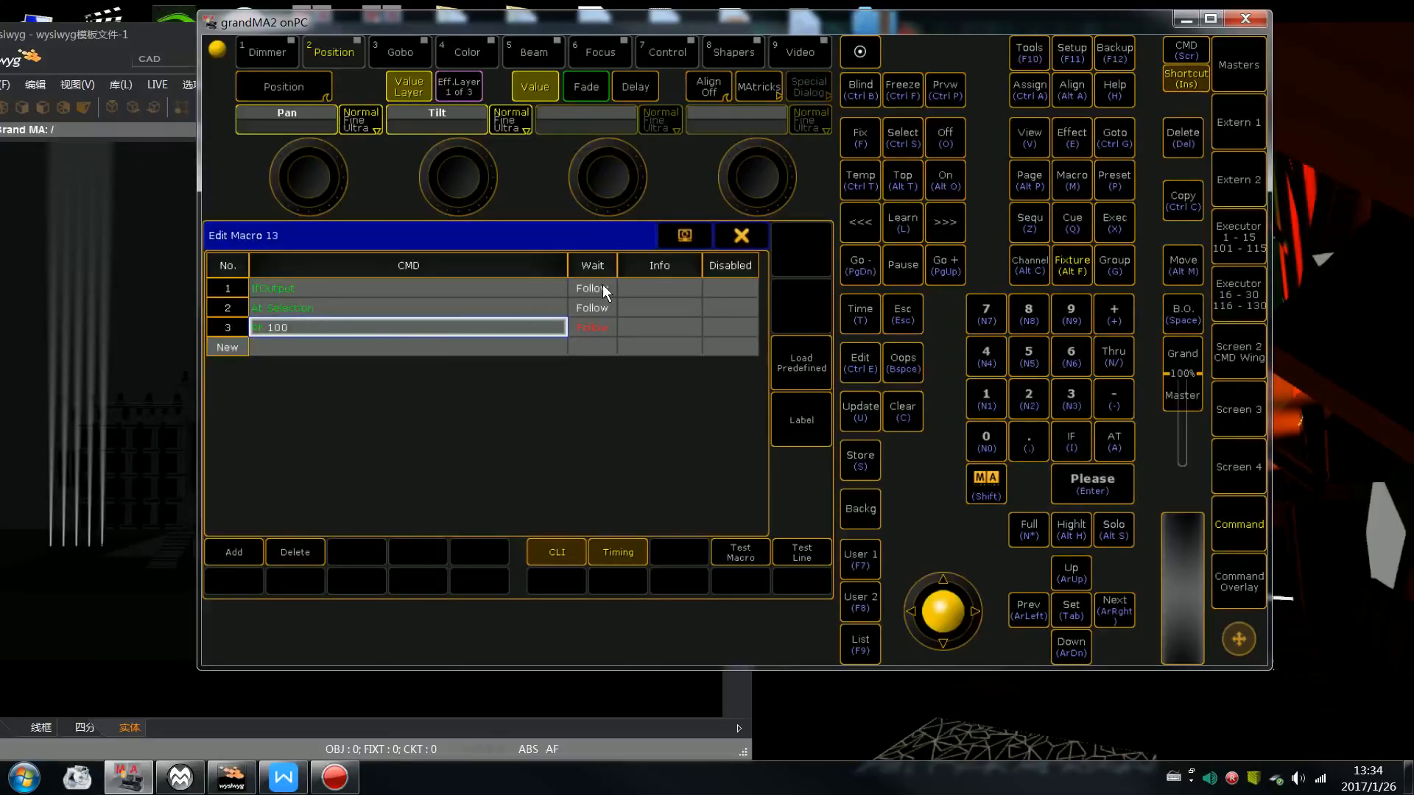
pyautogui.click(739, 235)
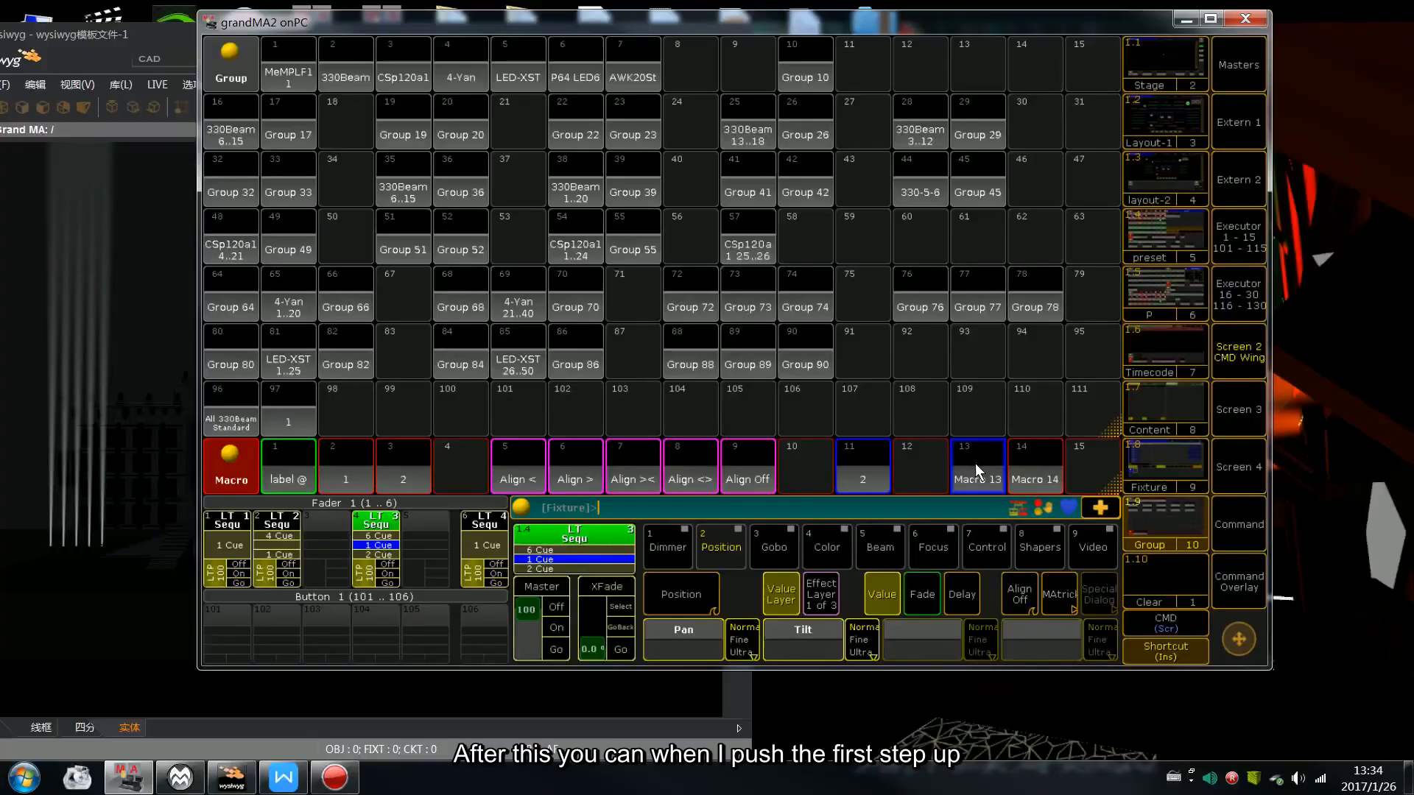
# Review the command lines of Macro 13 in the macro editor, including the third line, and close it
pyautogui.click(926, 471)
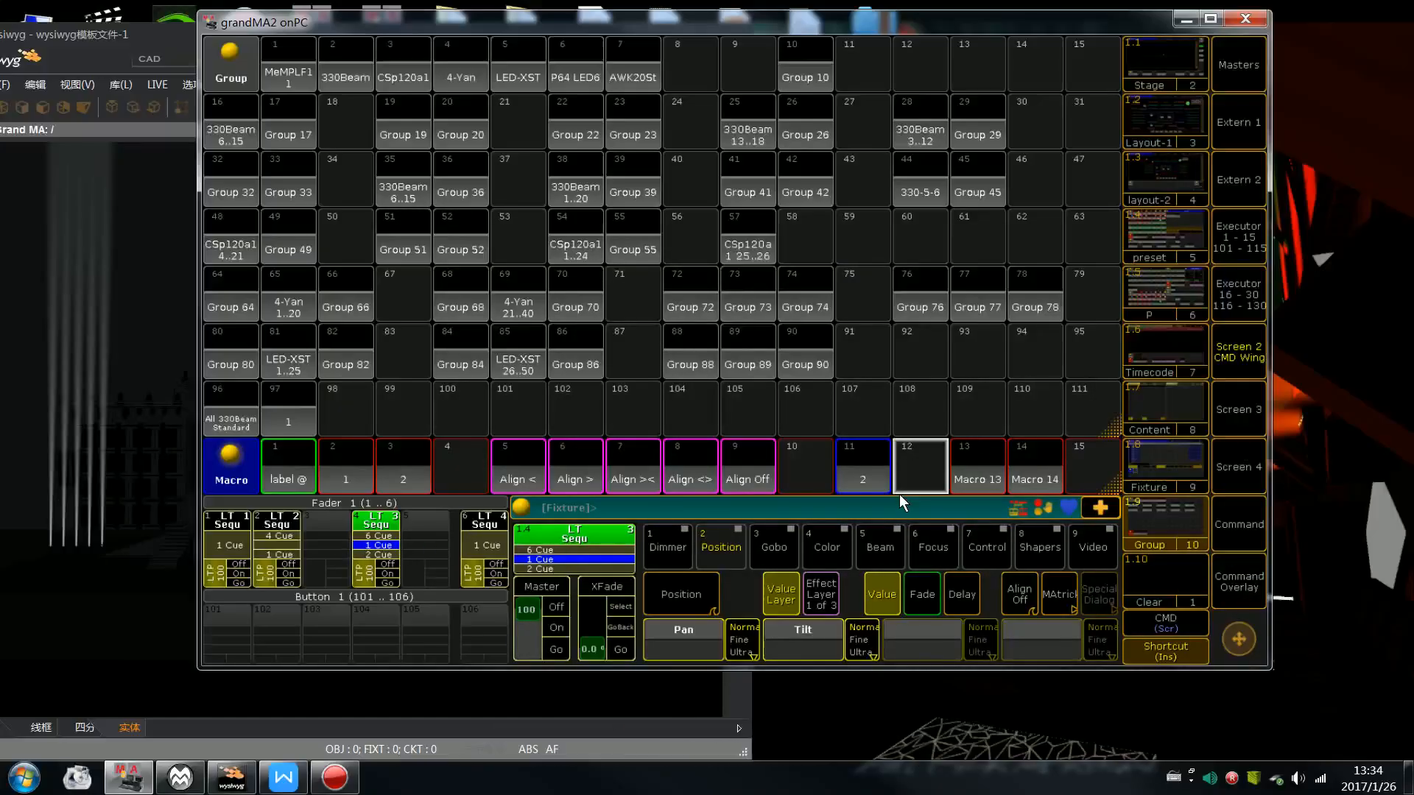
pyautogui.rightClick(976, 471)
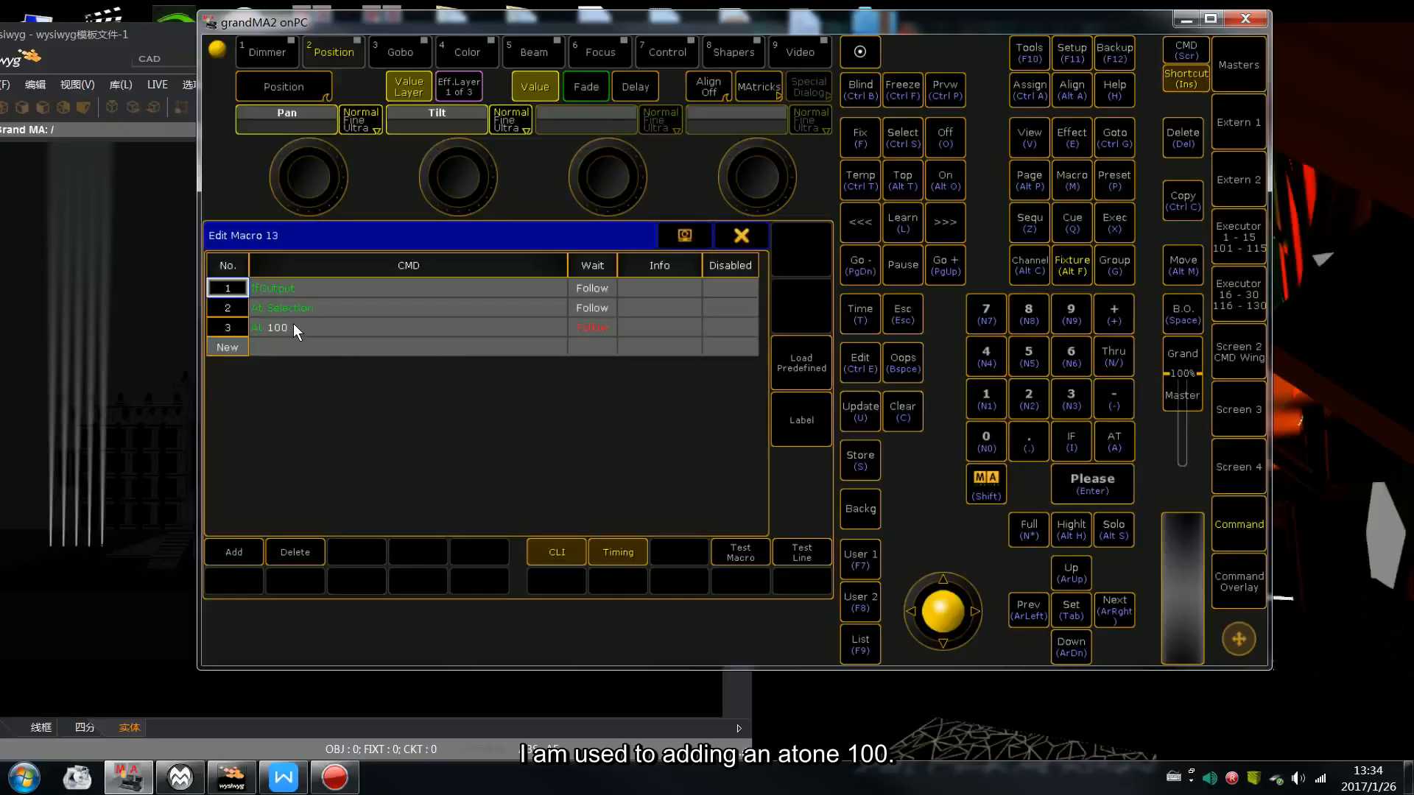
pyautogui.click(293, 324)
pyautogui.click(642, 390)
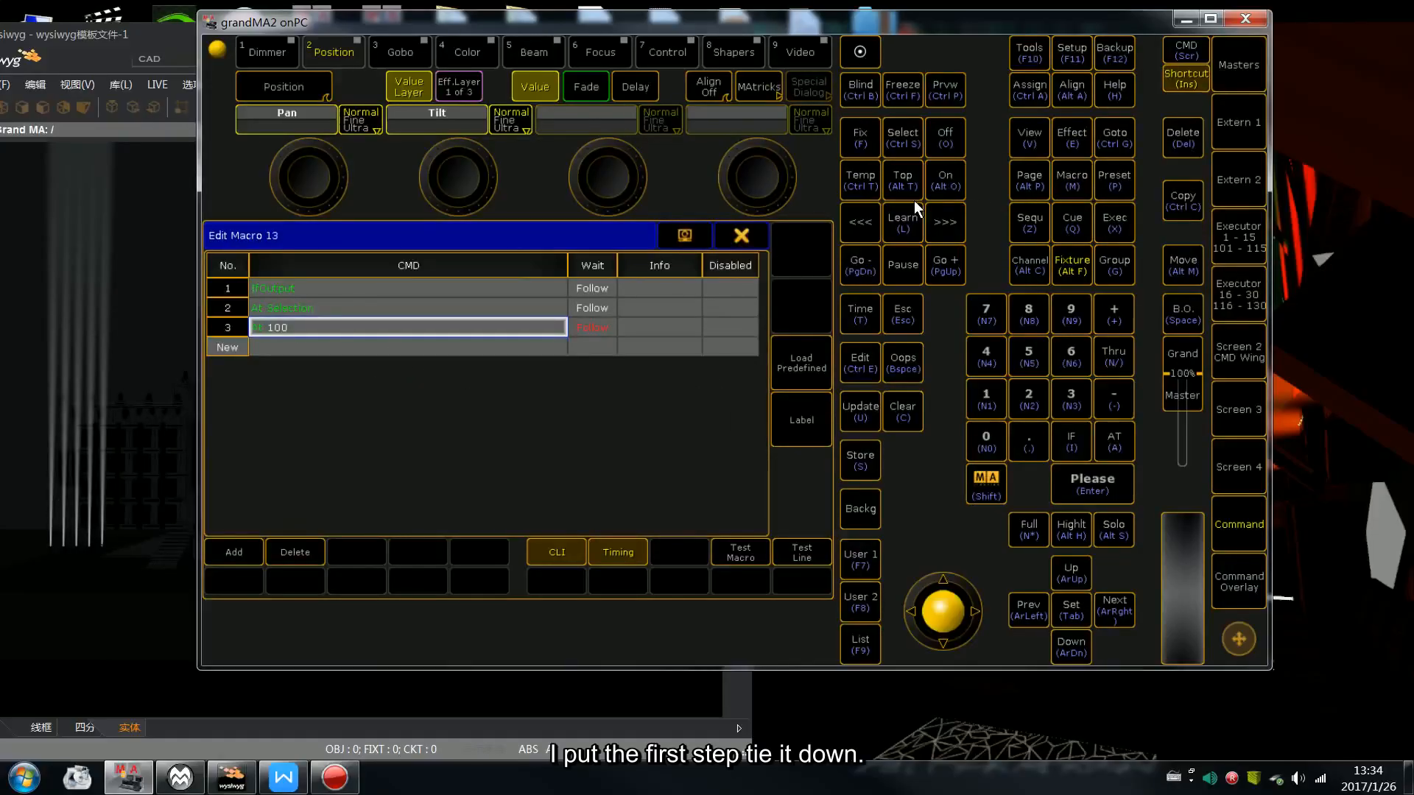
pyautogui.click(740, 235)
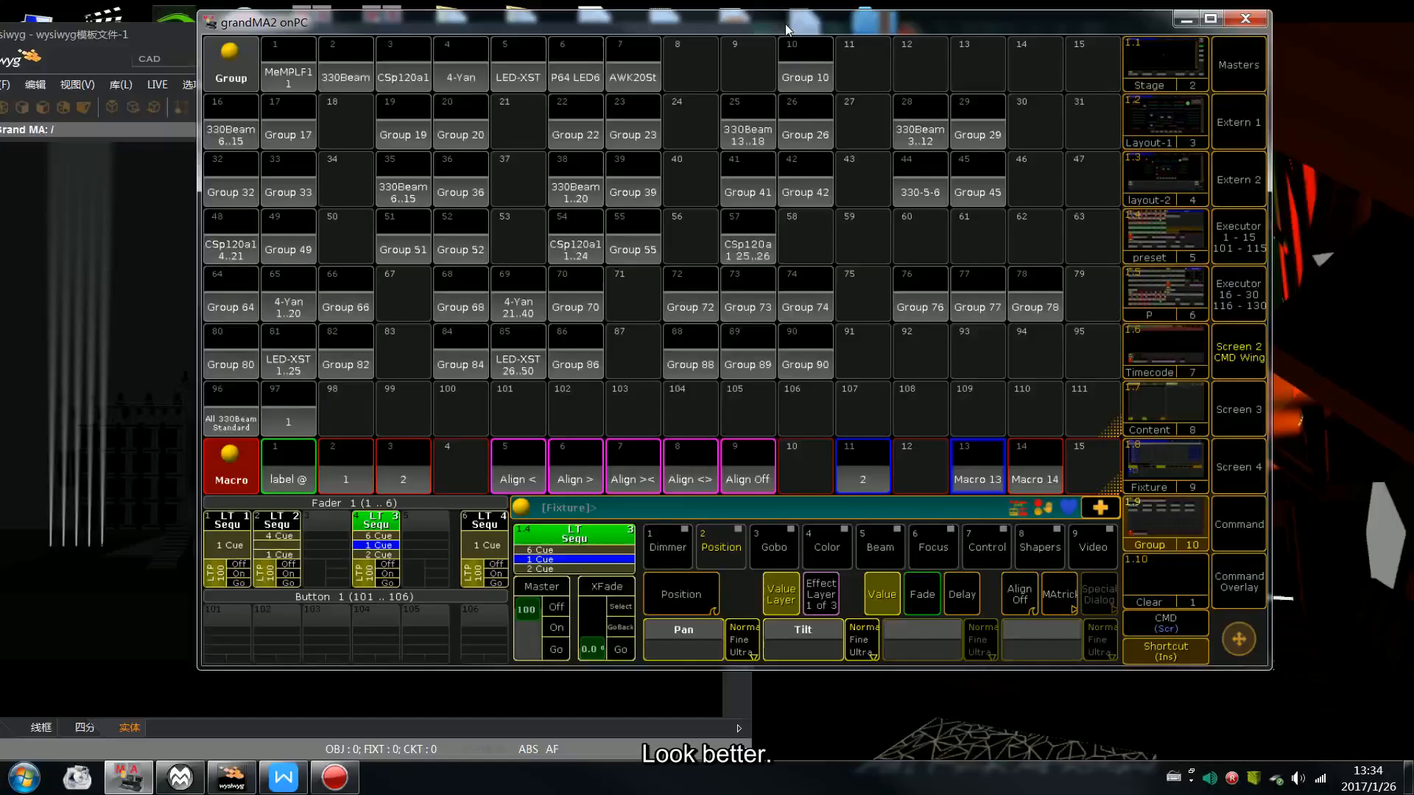
# Display the dimmer values and store the active values in cue 2 of the selected sequence with the Release method
pyautogui.moveTo(795, 24); pyautogui.dragTo(976, 36)
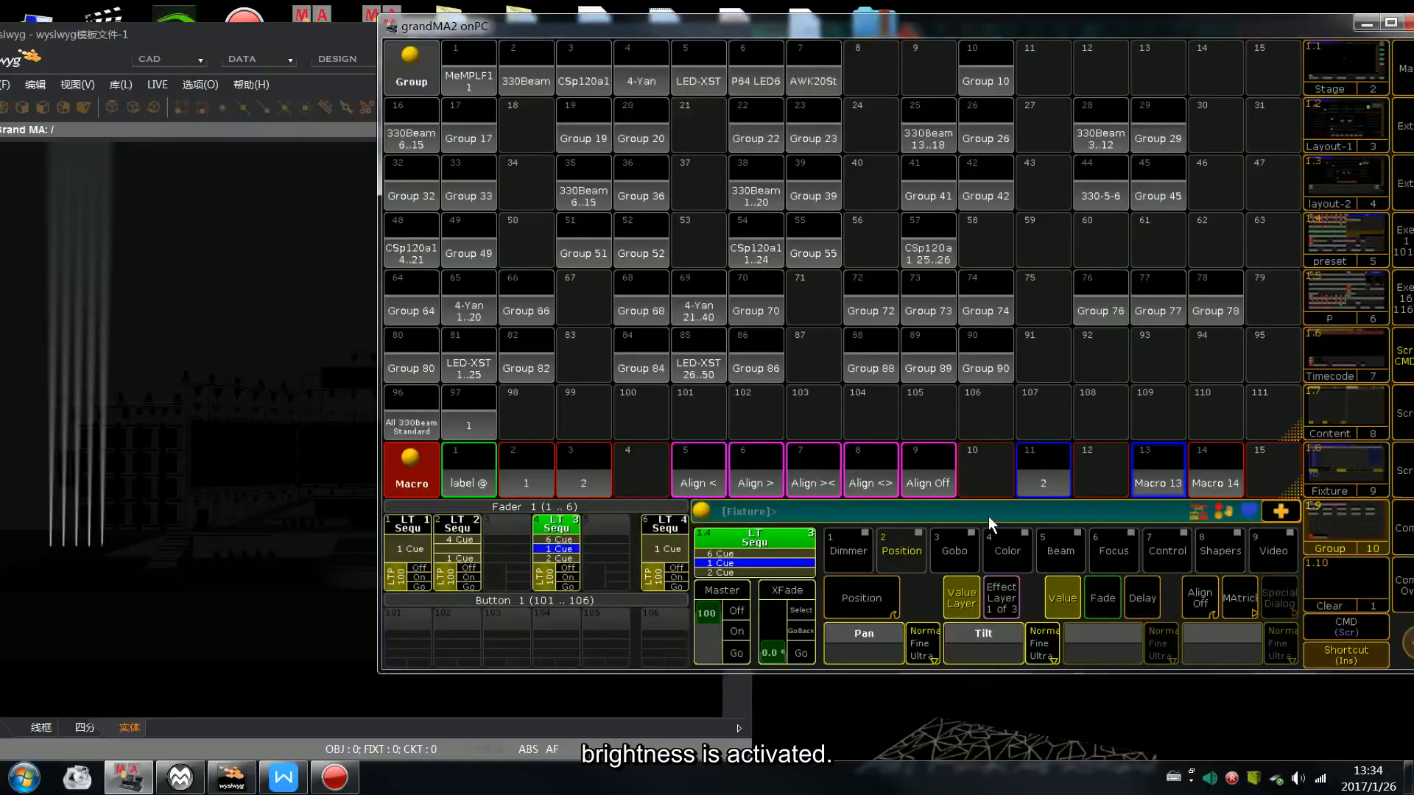
pyautogui.click(854, 557)
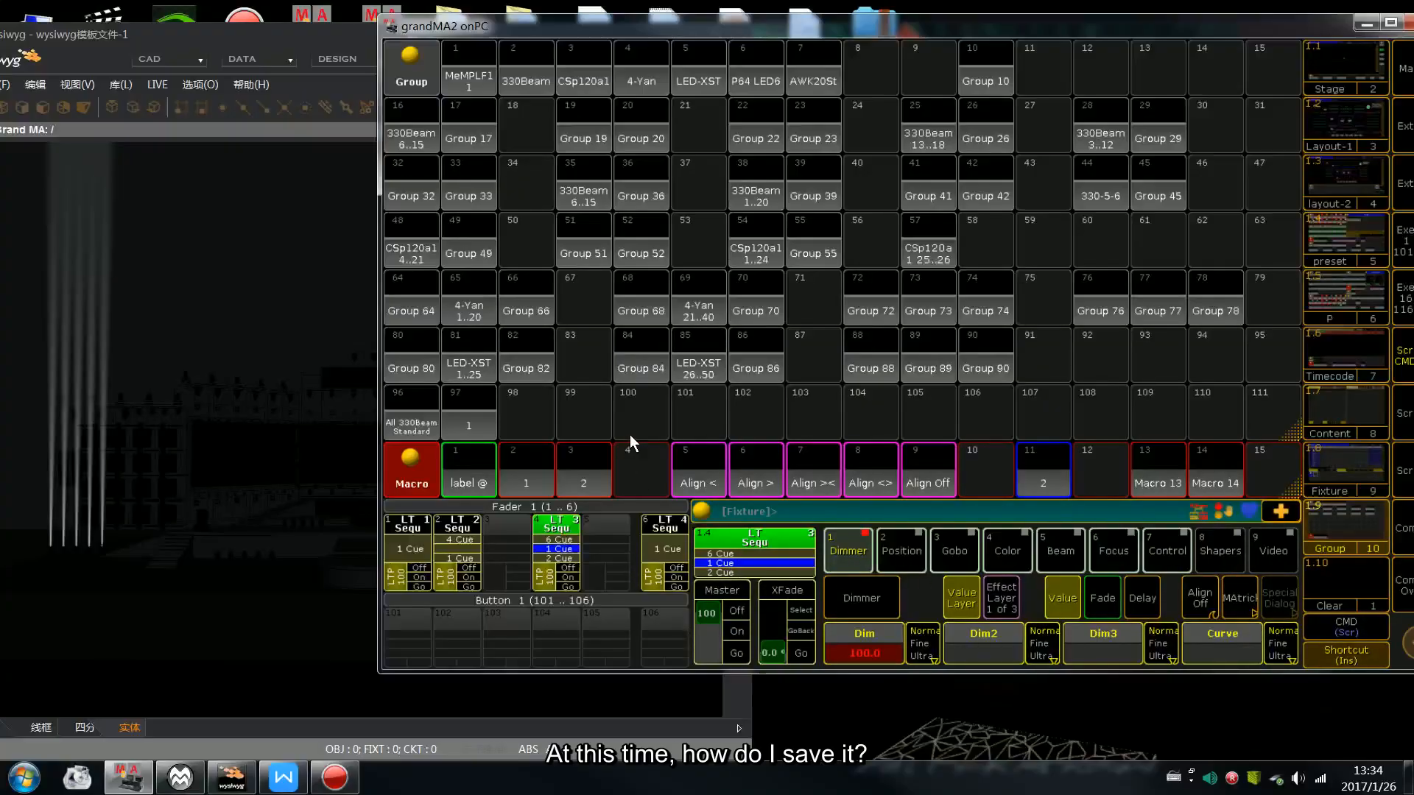
pyautogui.press('s')
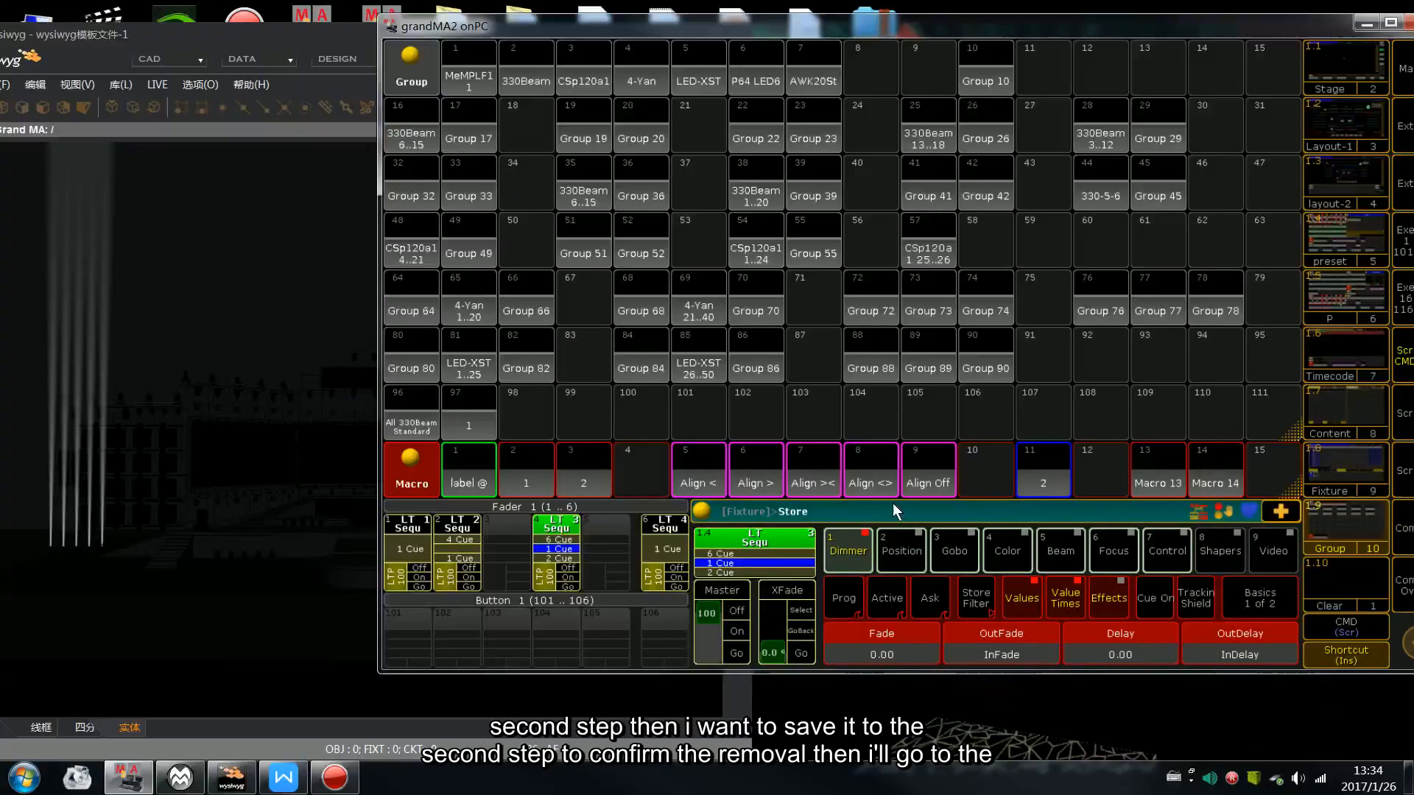
pyautogui.write('q2')
pyautogui.press('Return')
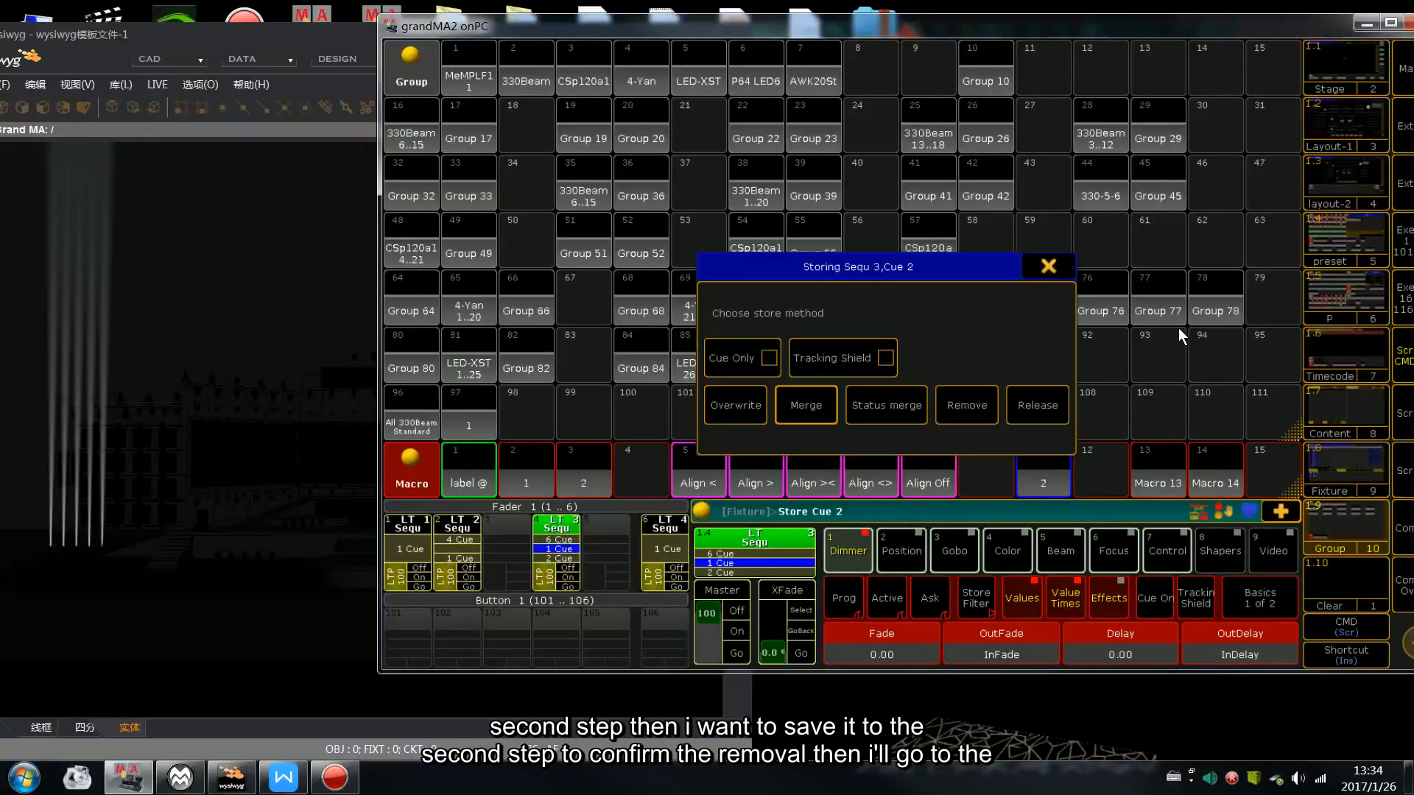
pyautogui.click(1031, 405)
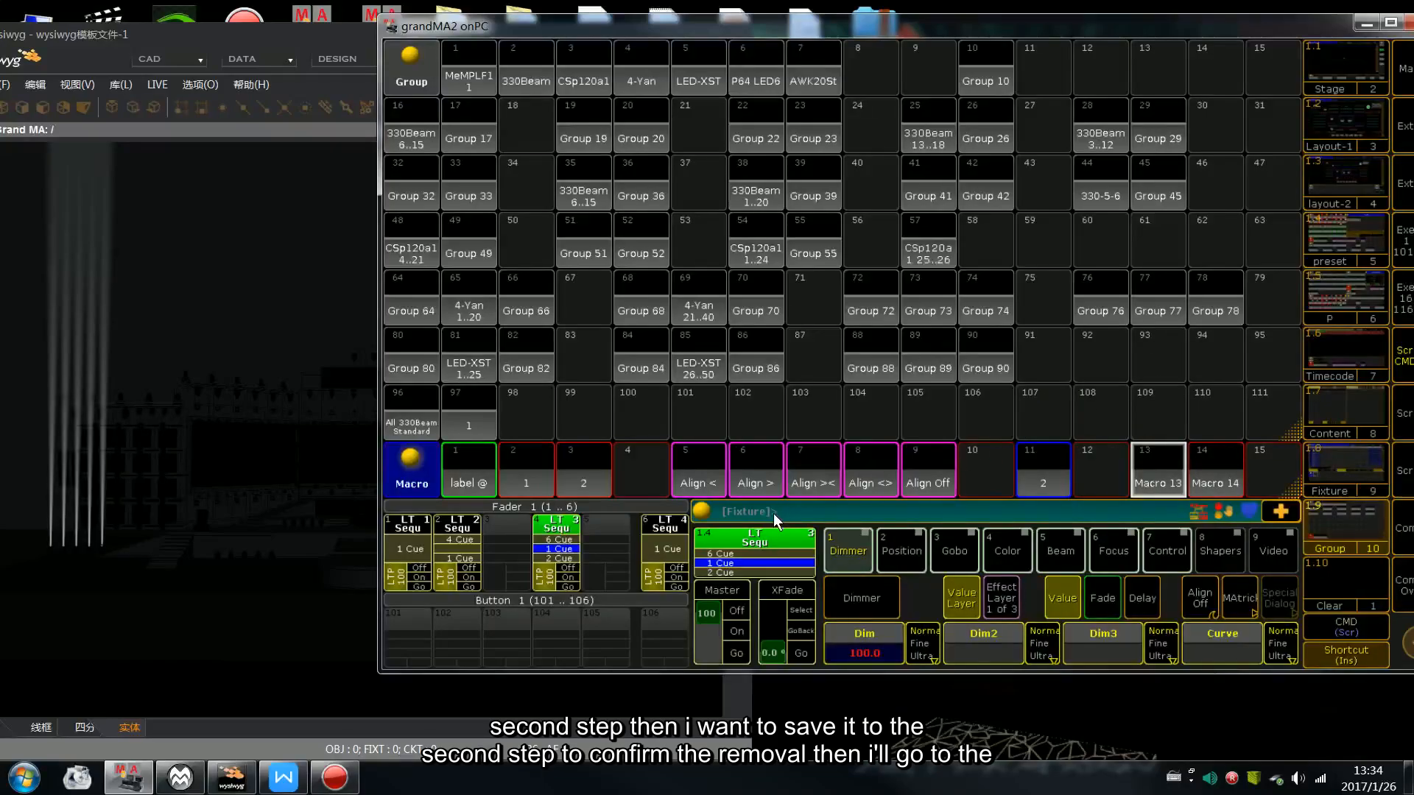
# Advance fader executor 4 to cue 2, run Macro 13 and store the result in cue 3 with the Release method
pyautogui.click(564, 584)
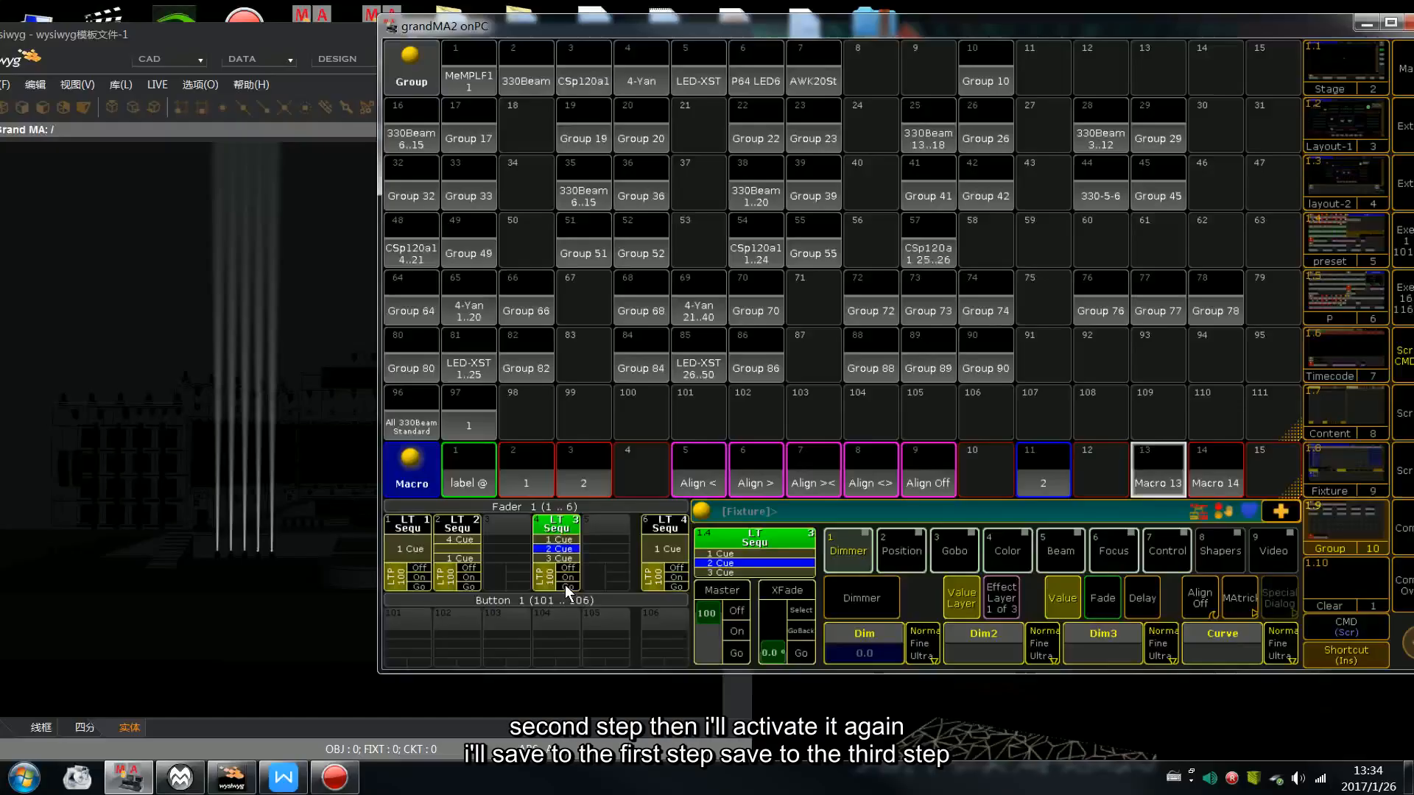
pyautogui.click(1160, 468)
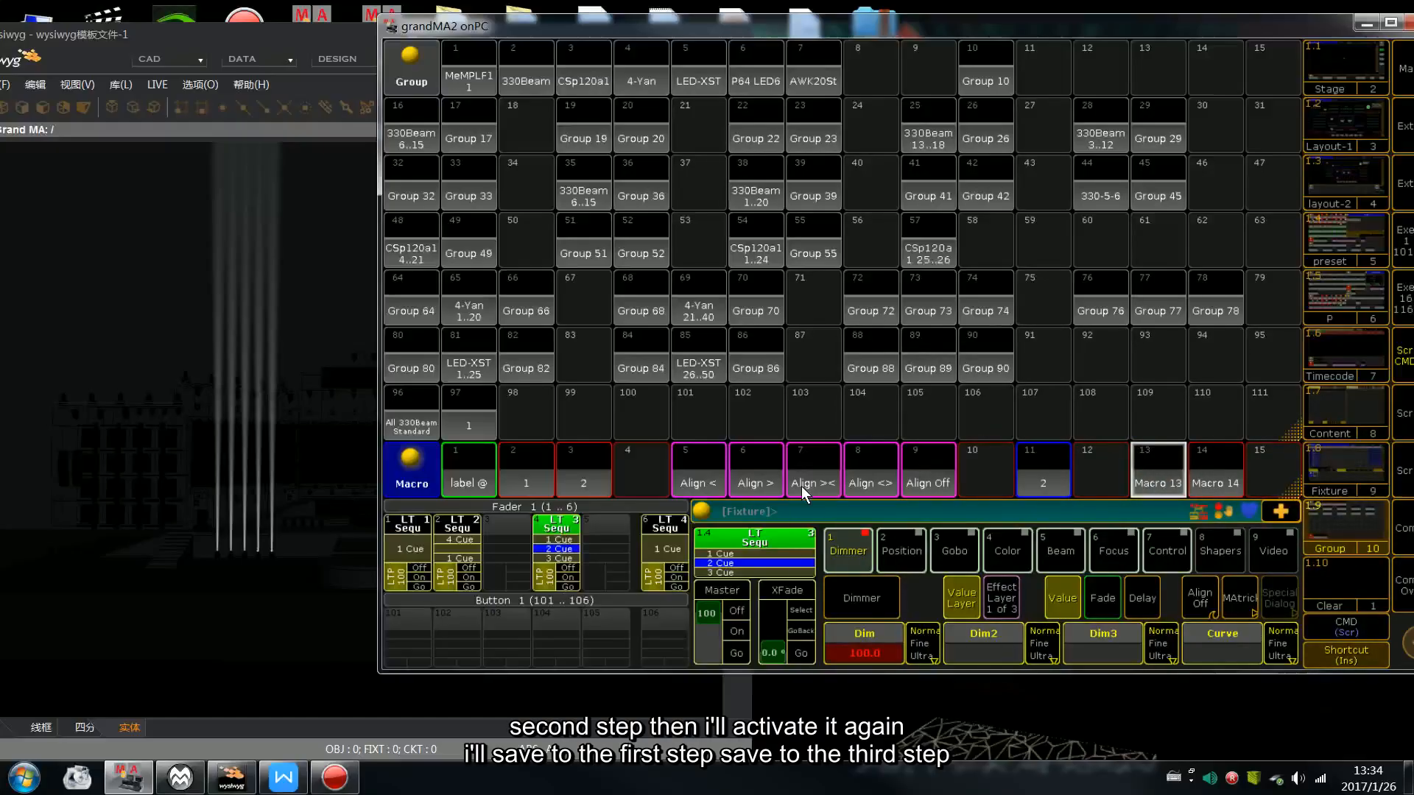
pyautogui.write('sq')
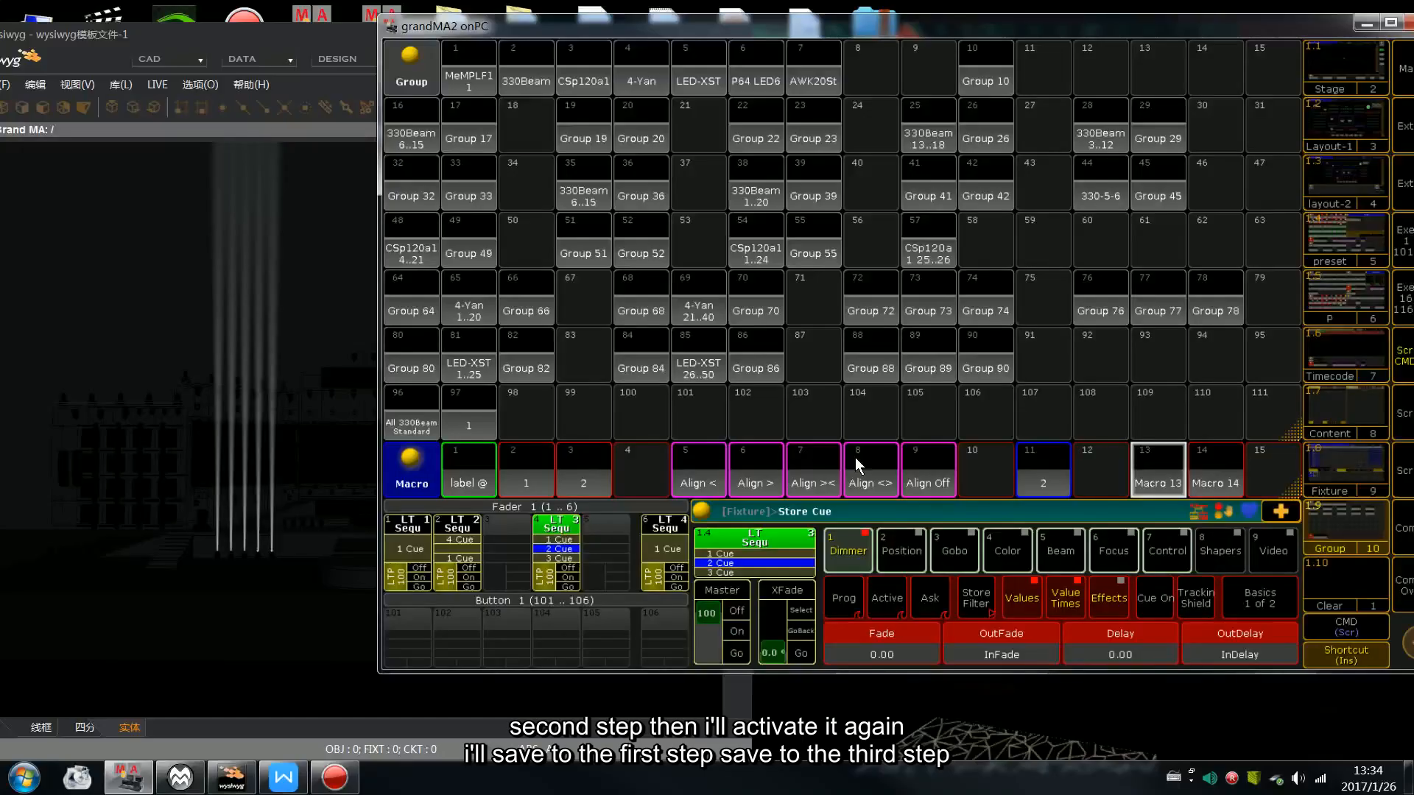
pyautogui.write('3')
pyautogui.press('Return')
pyautogui.click(1052, 403)
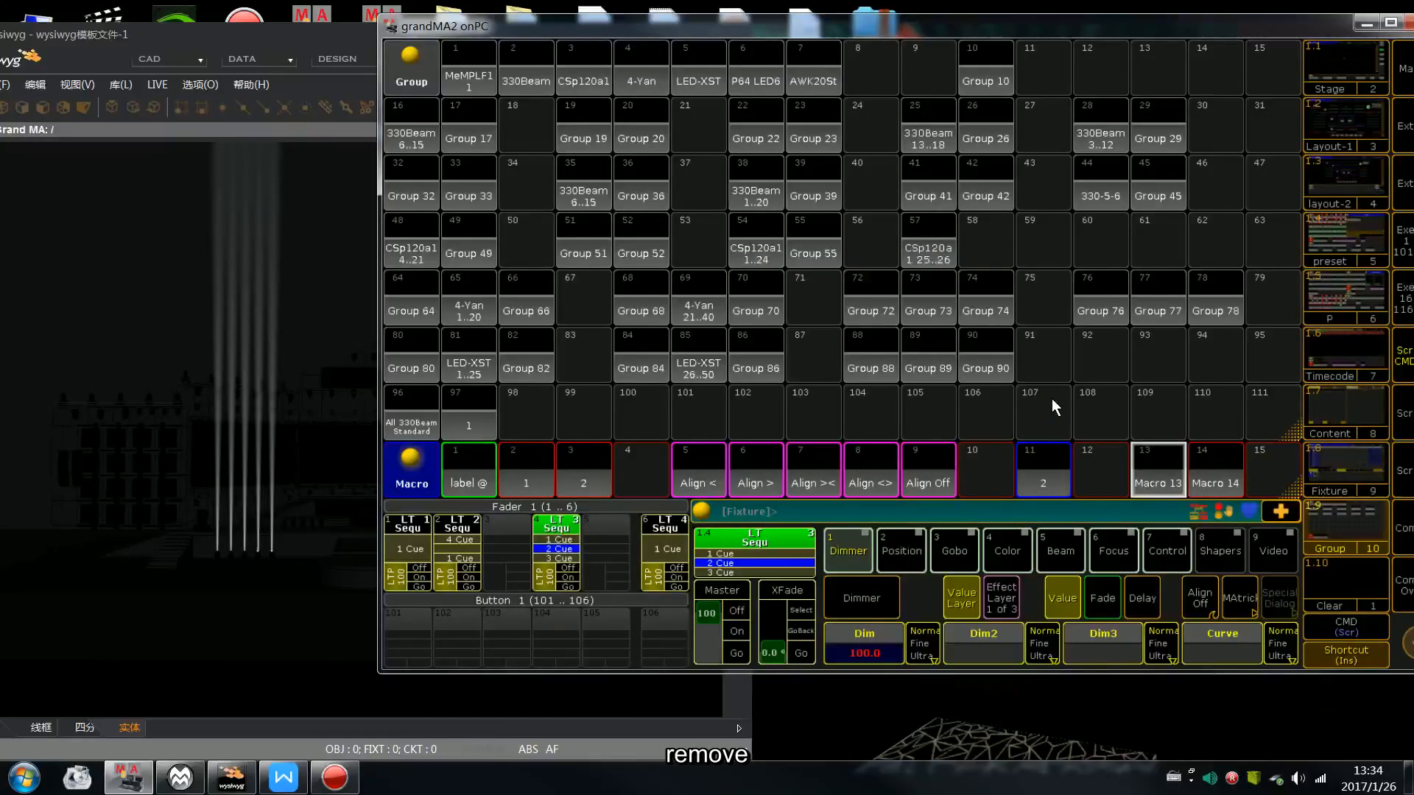
# Advance fader executor 4 to cue 3, run Macro 13 and store the result in cue 4 with the Release method
pyautogui.click(576, 586)
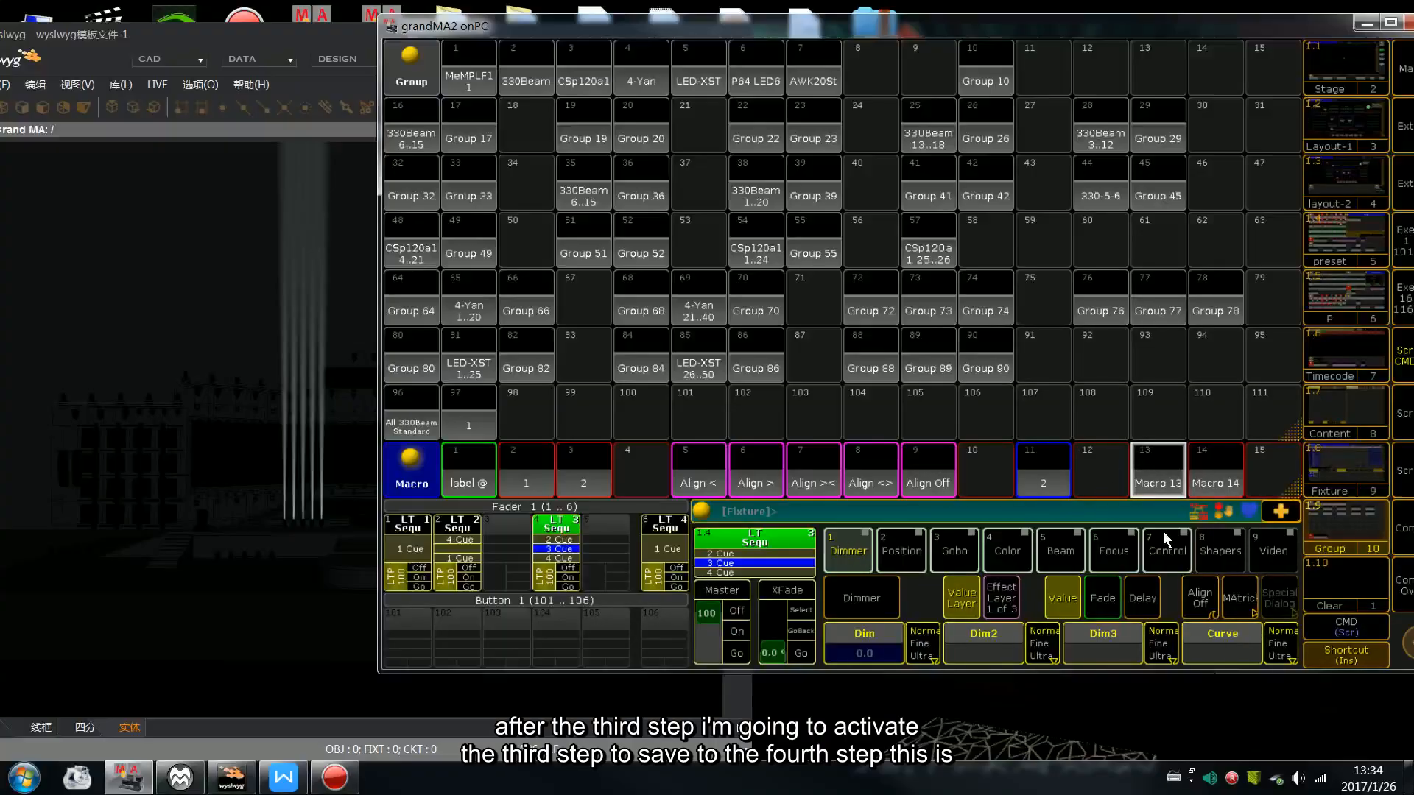
pyautogui.click(1152, 482)
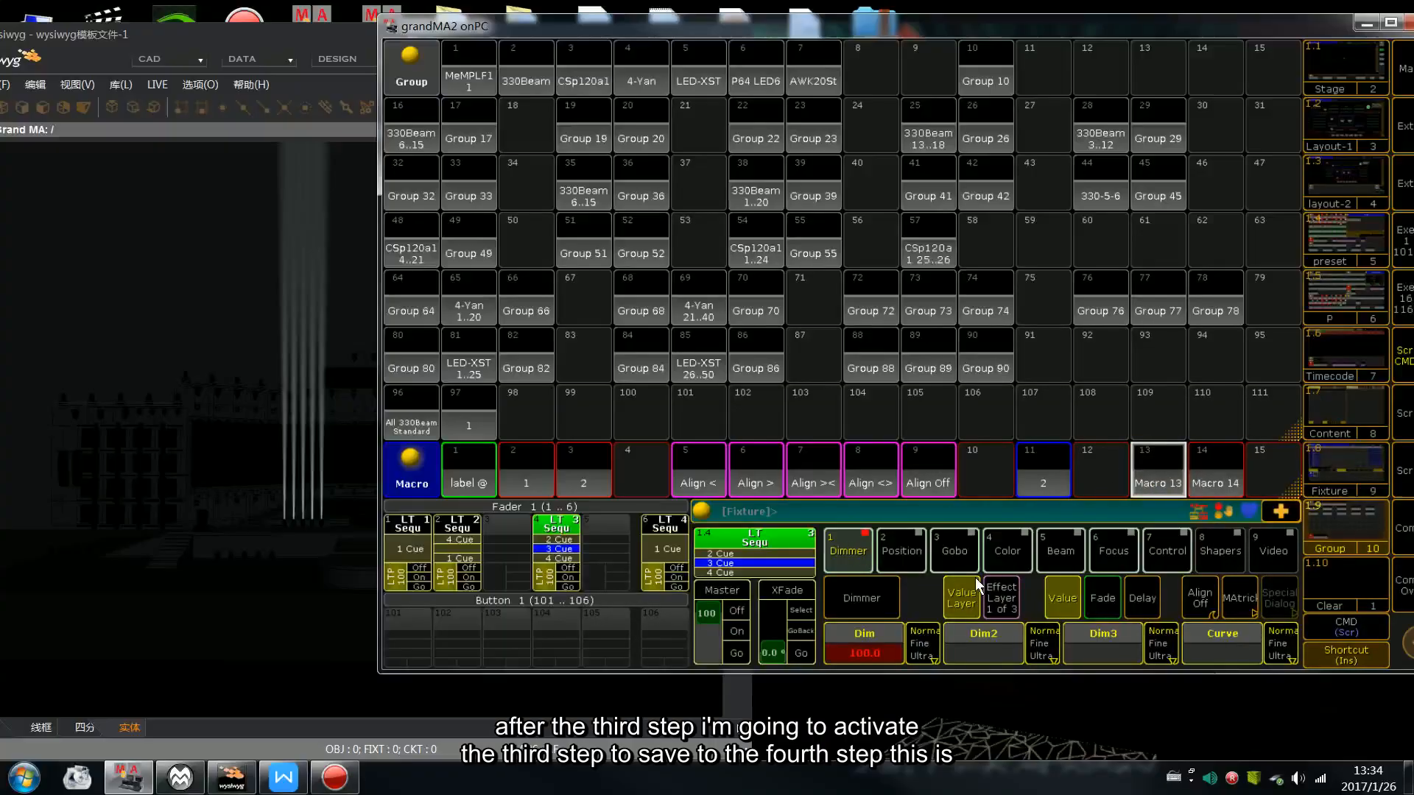
pyautogui.write('sq4')
pyautogui.press('Return')
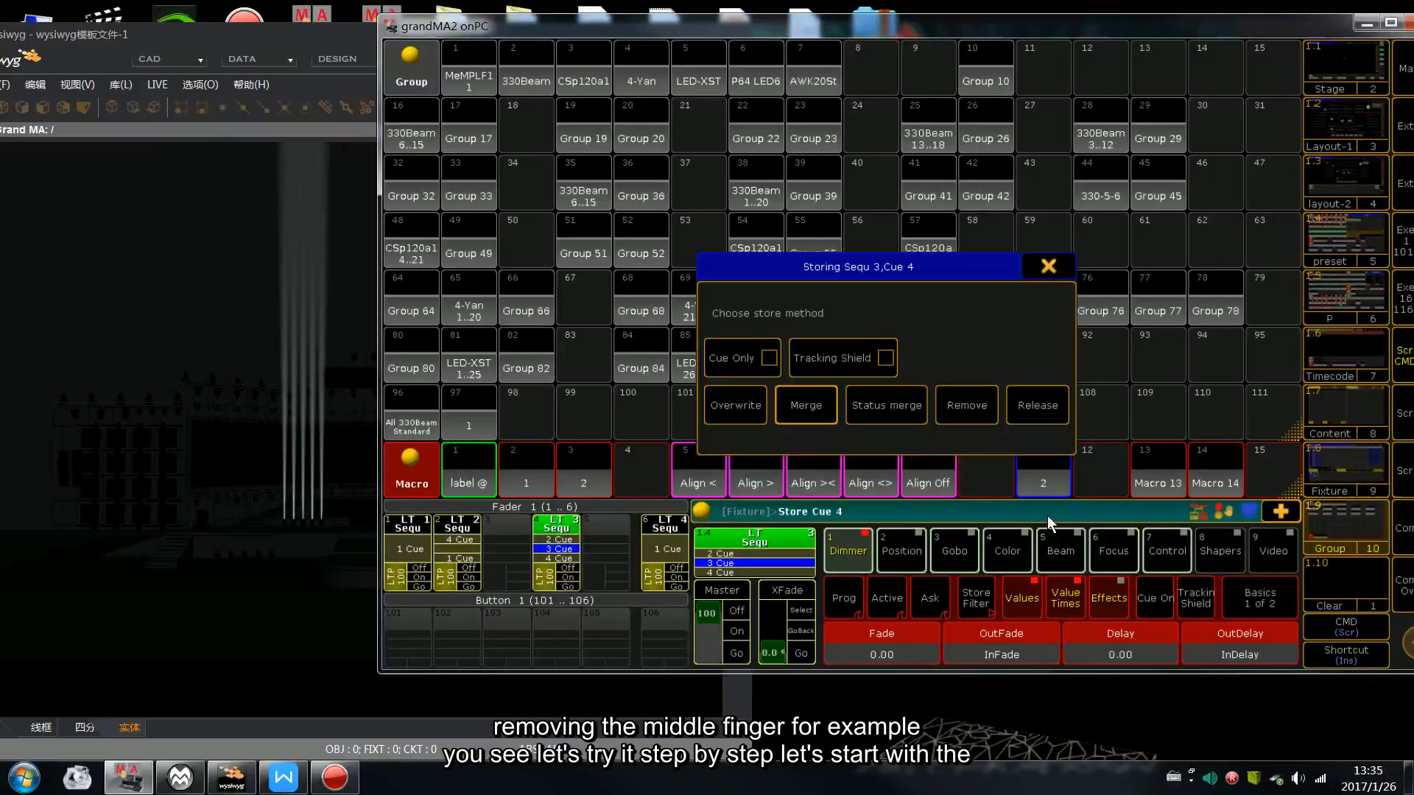
pyautogui.click(1031, 408)
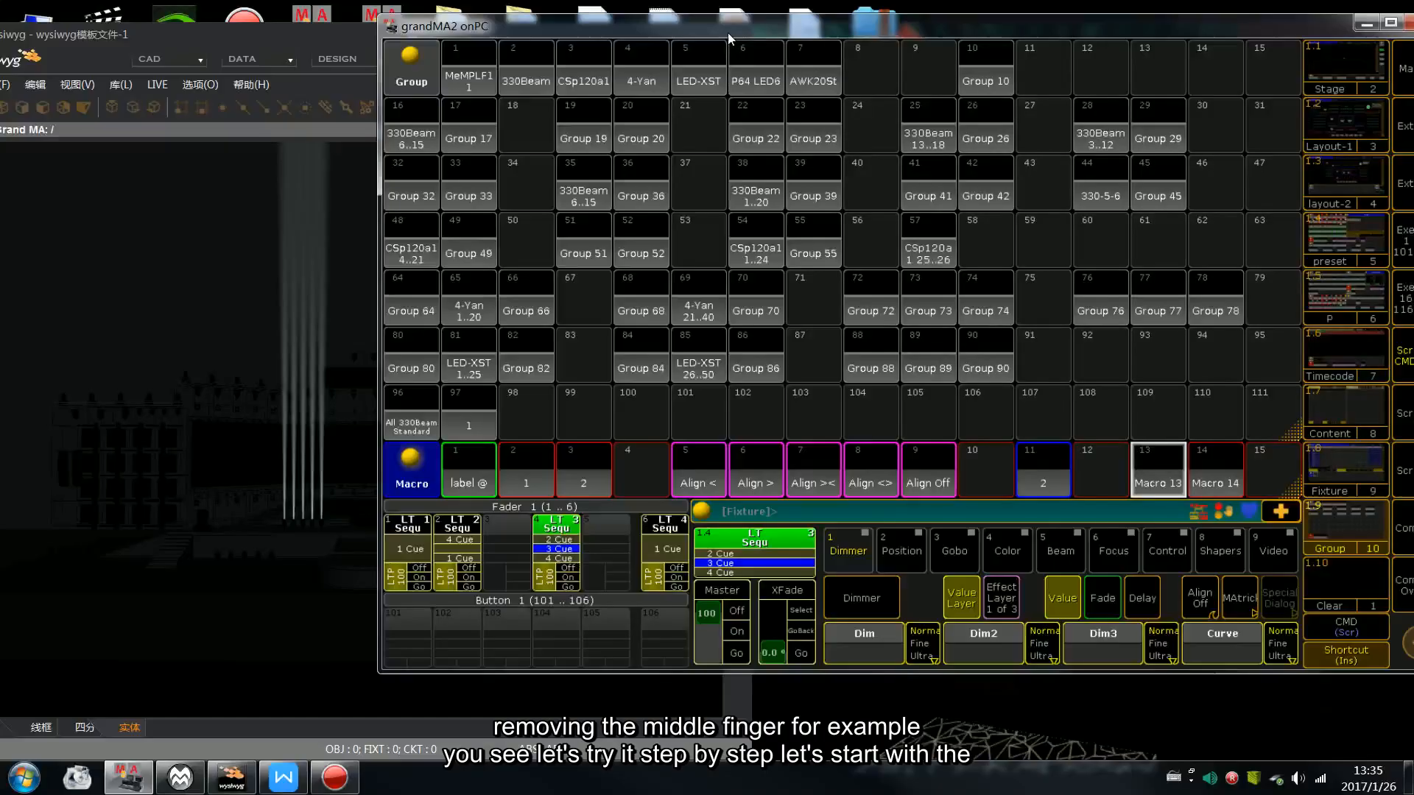
# Uncover the wysiwyg view and run the sequence on fader executor 4 cue by cue to check the released dimmers
pyautogui.moveTo(727, 33); pyautogui.dragTo(869, 58)
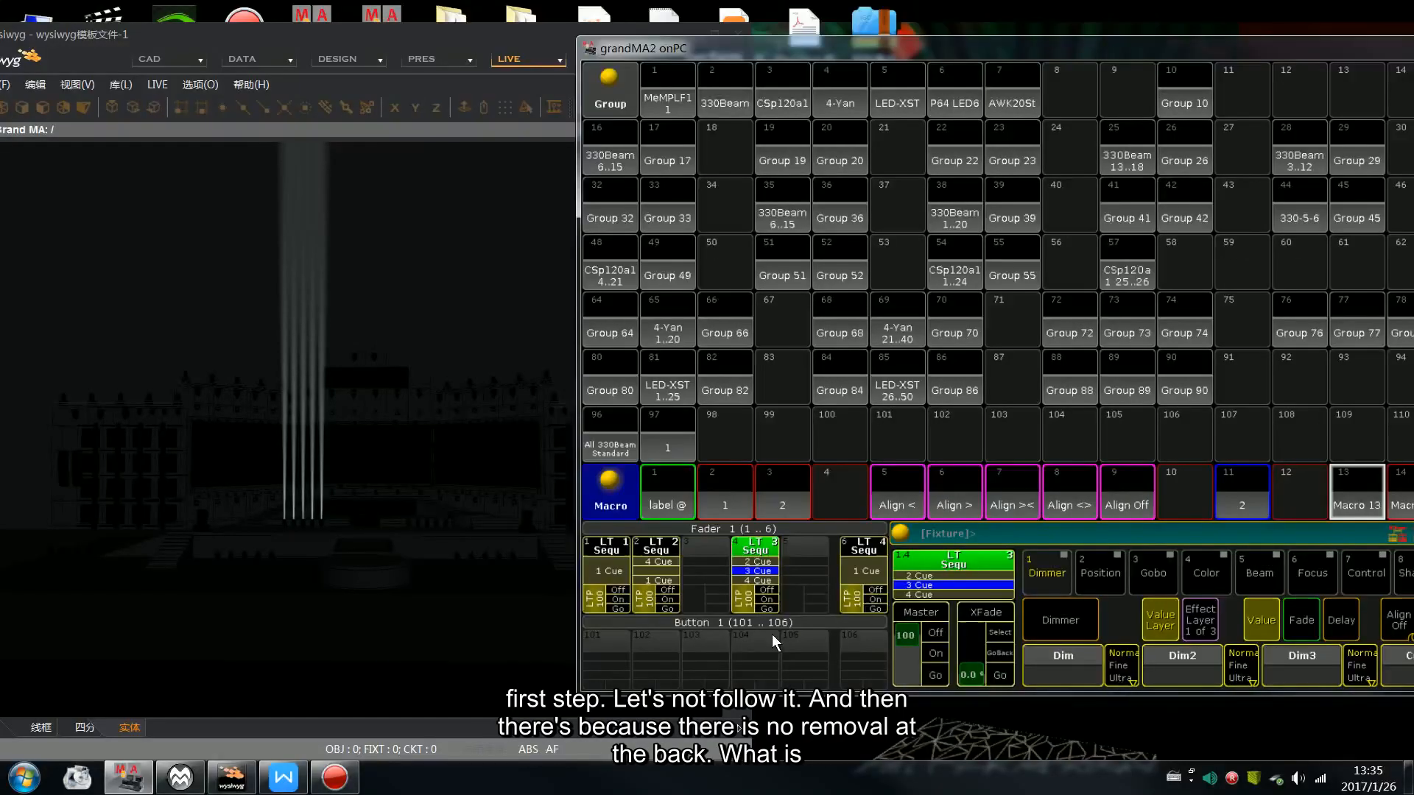
pyautogui.click(771, 612)
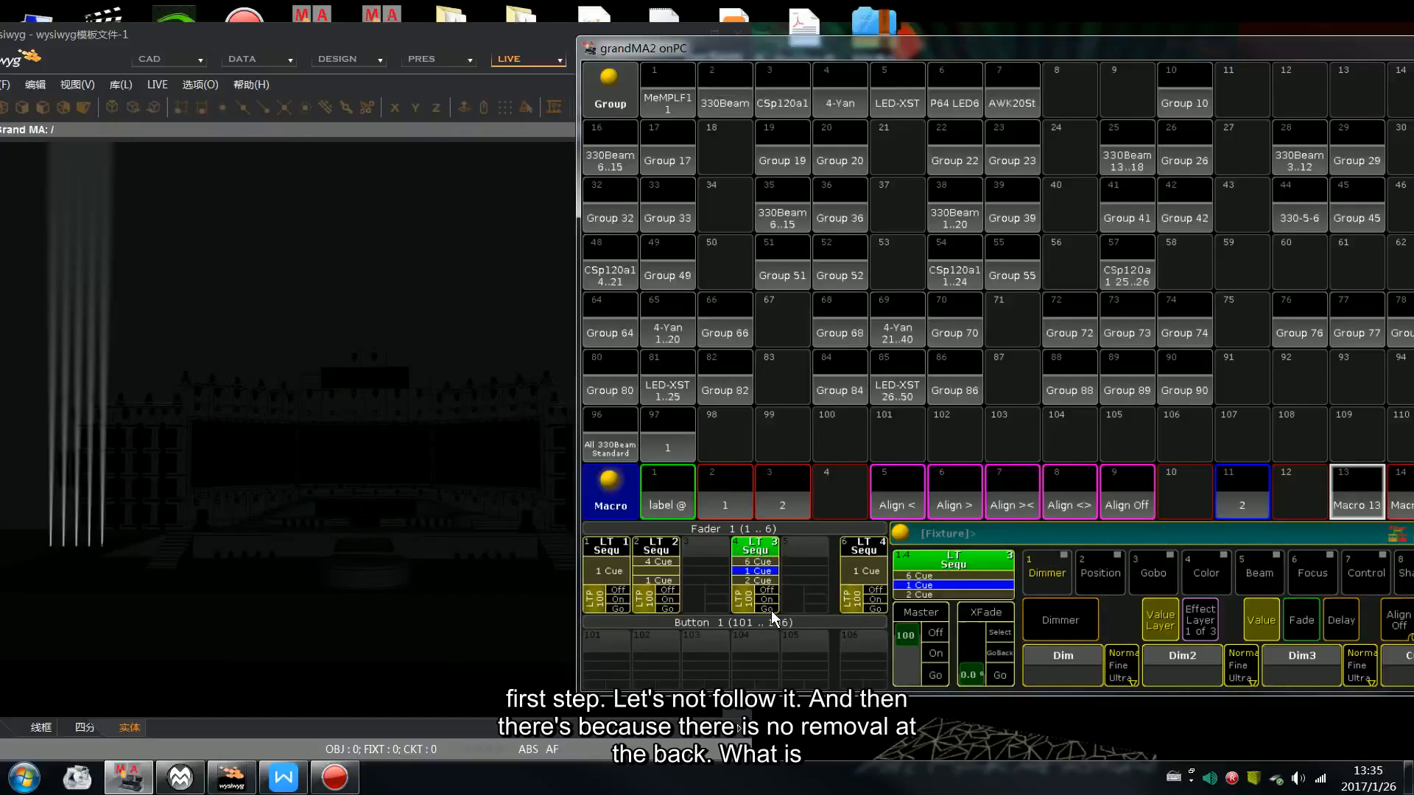
pyautogui.click(771, 611)
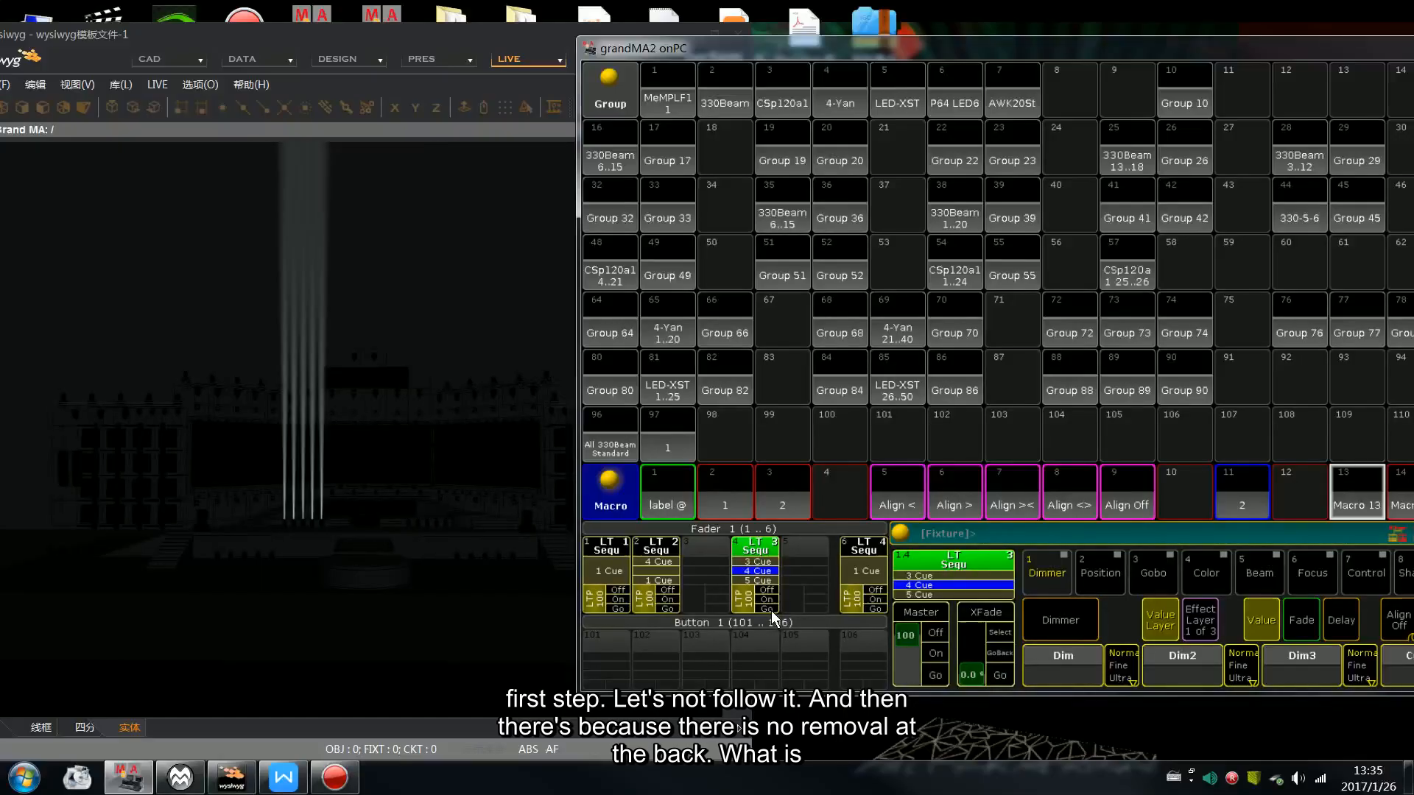
pyautogui.click(771, 611)
pyautogui.click(771, 611)
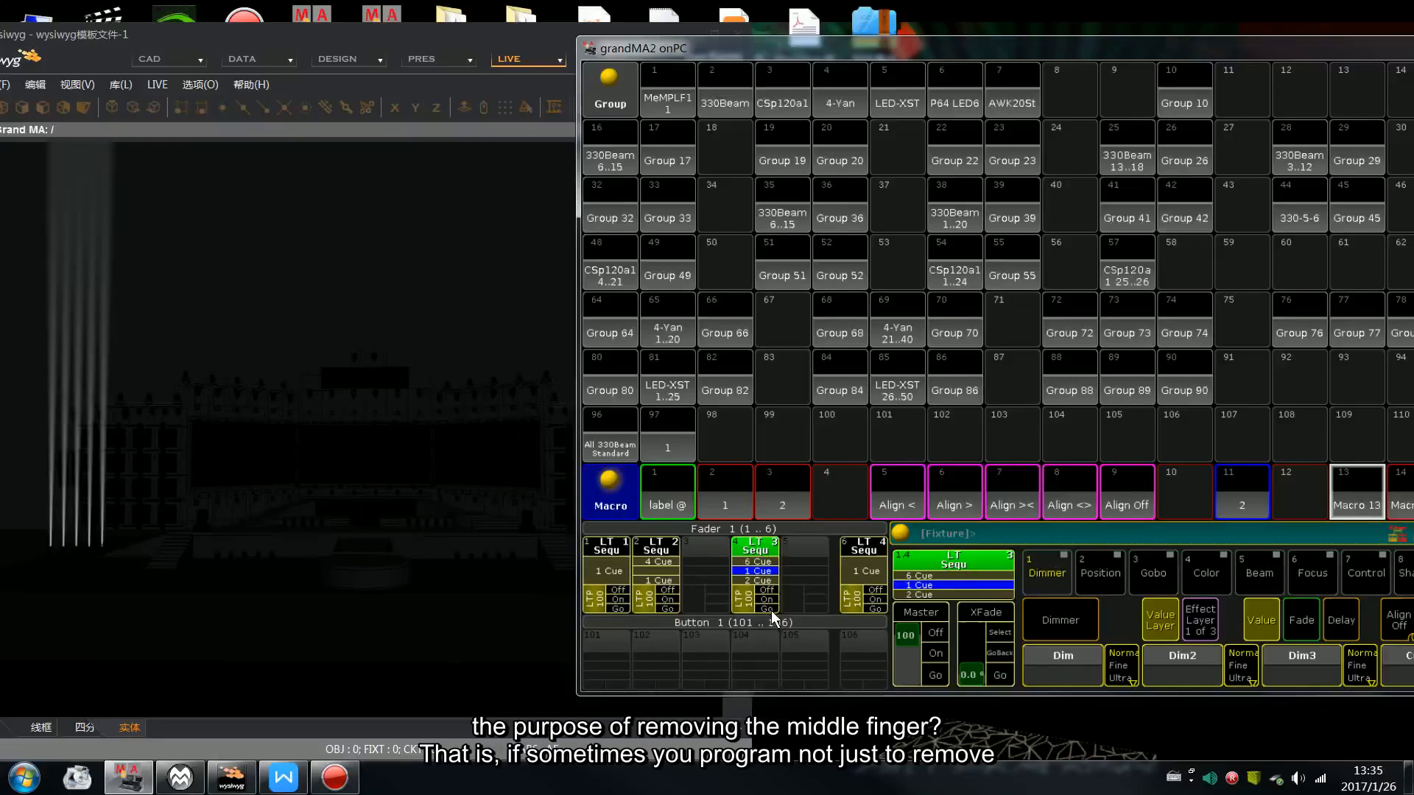
pyautogui.click(771, 612)
# Turn off Tracking in the options of the sequence on fader executor 4 and uncover the wysiwyg view
pyautogui.moveTo(770, 53); pyautogui.dragTo(659, 45)
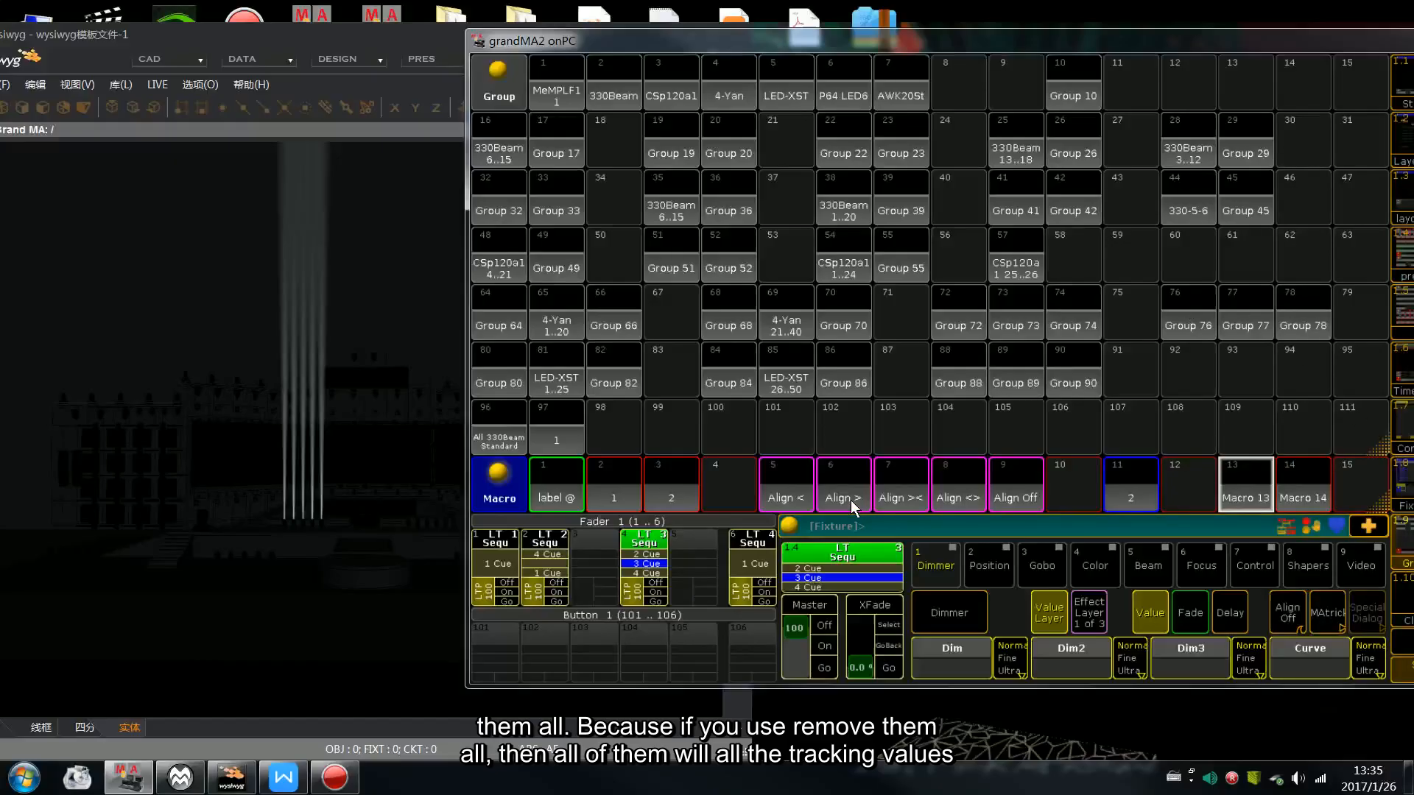
pyautogui.click(658, 539)
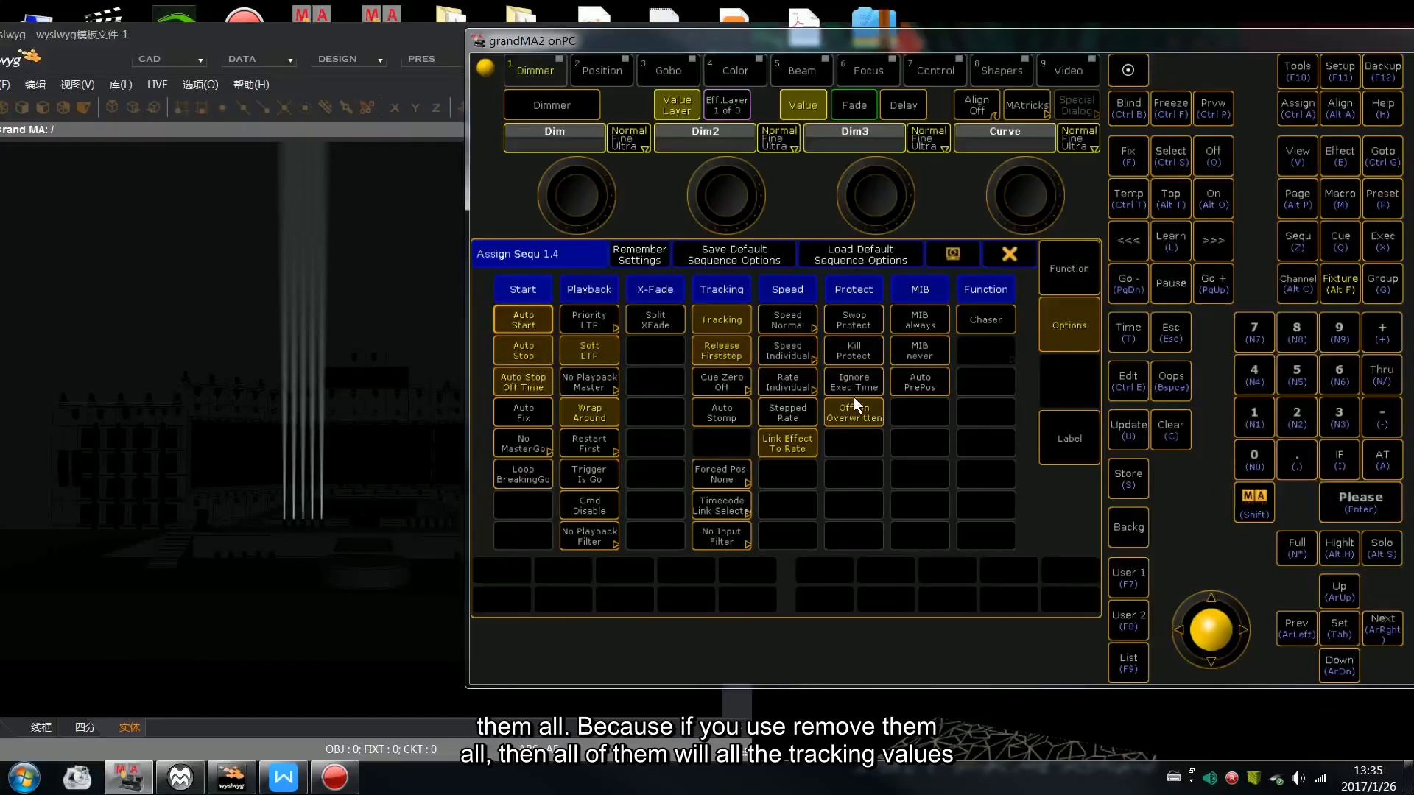
pyautogui.click(719, 327)
pyautogui.click(1009, 254)
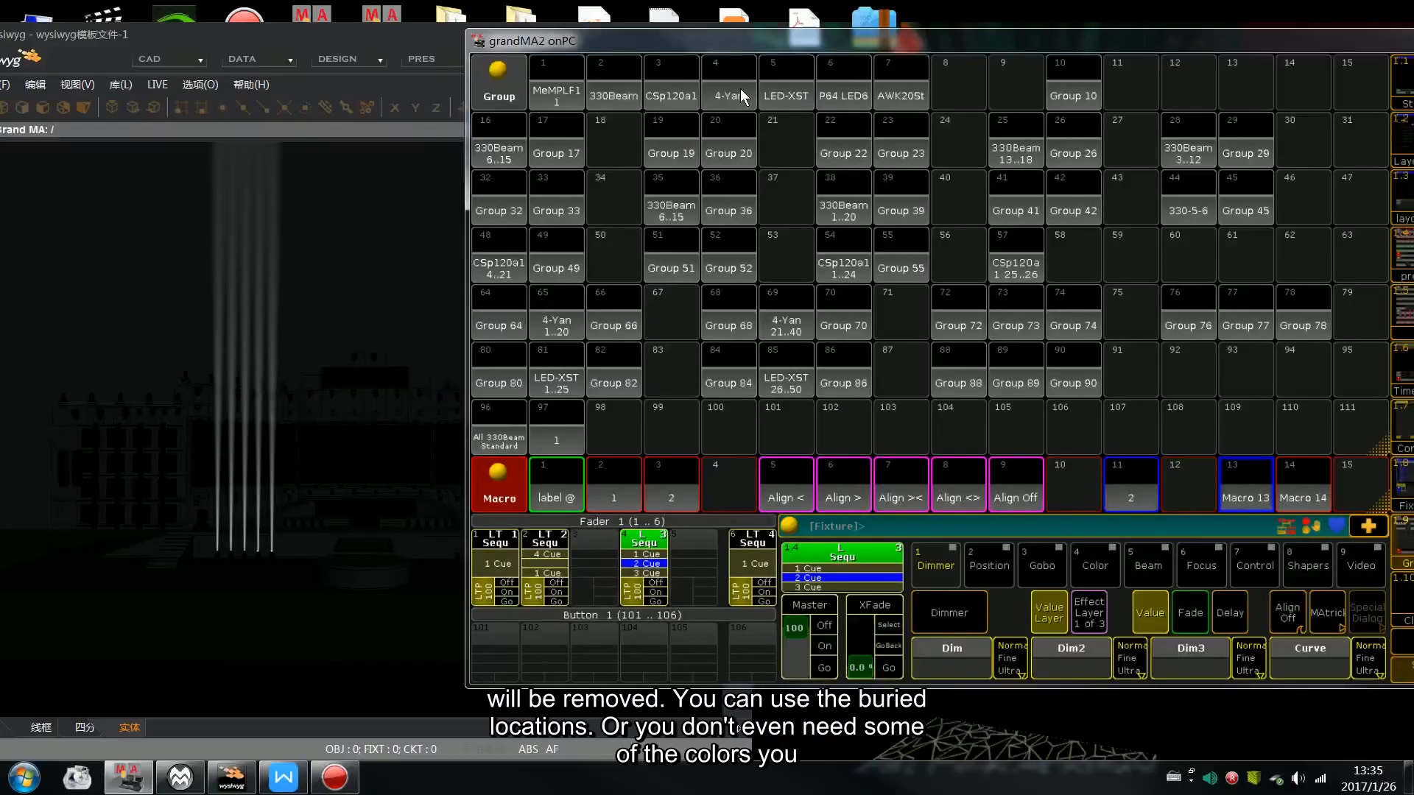
pyautogui.moveTo(740, 47); pyautogui.dragTo(872, 44)
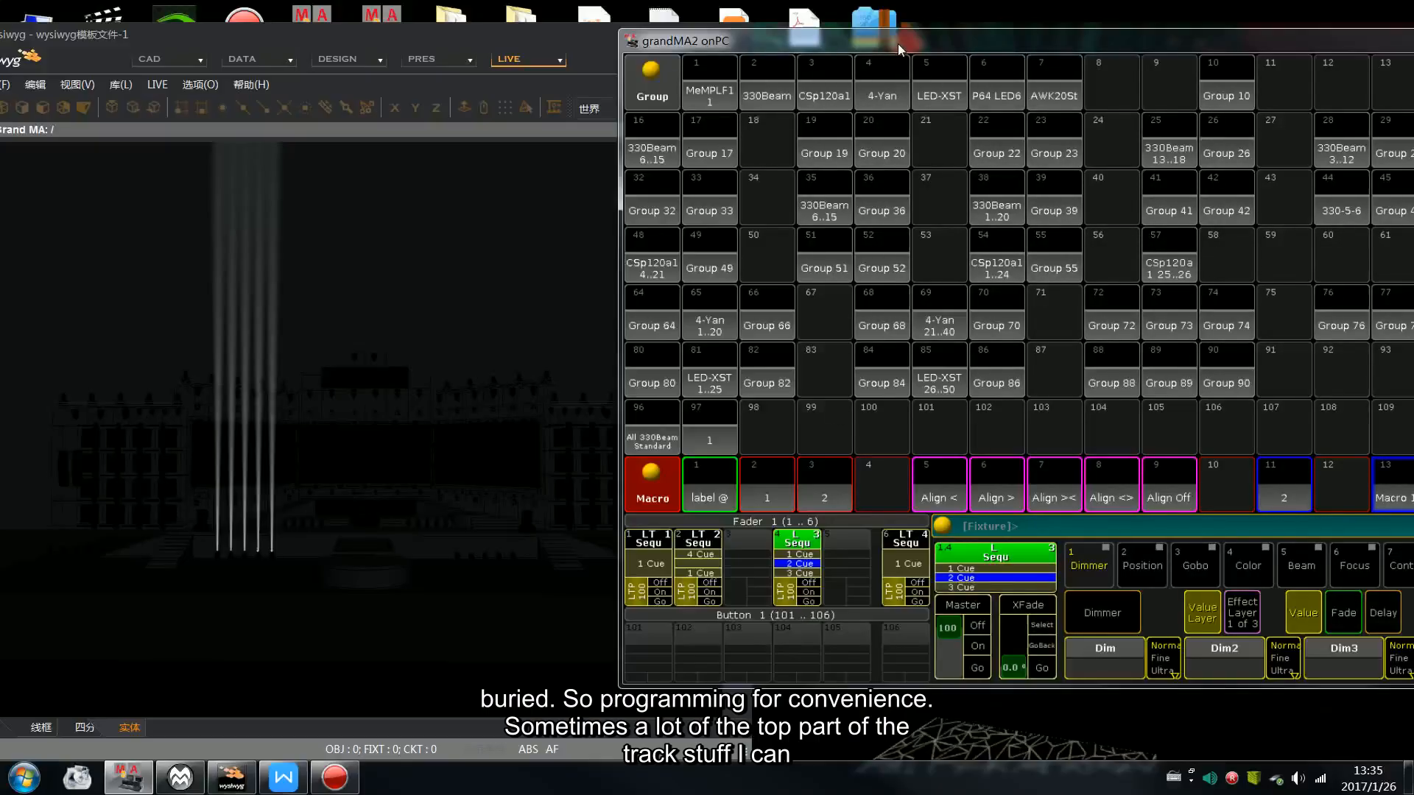
pyautogui.moveTo(899, 42); pyautogui.dragTo(611, 39)
pyautogui.moveTo(740, 40); pyautogui.dragTo(651, 39)
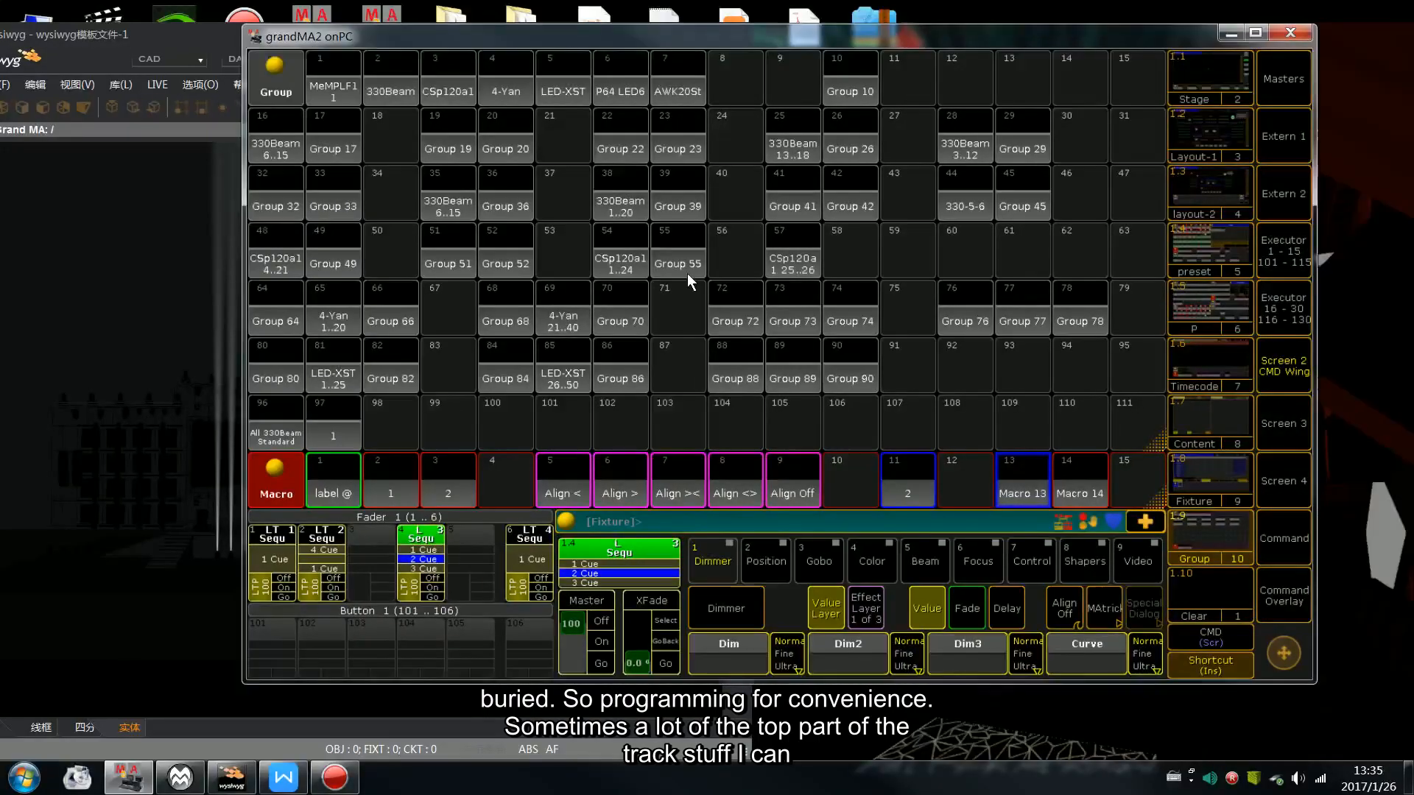
pyautogui.click(1270, 585)
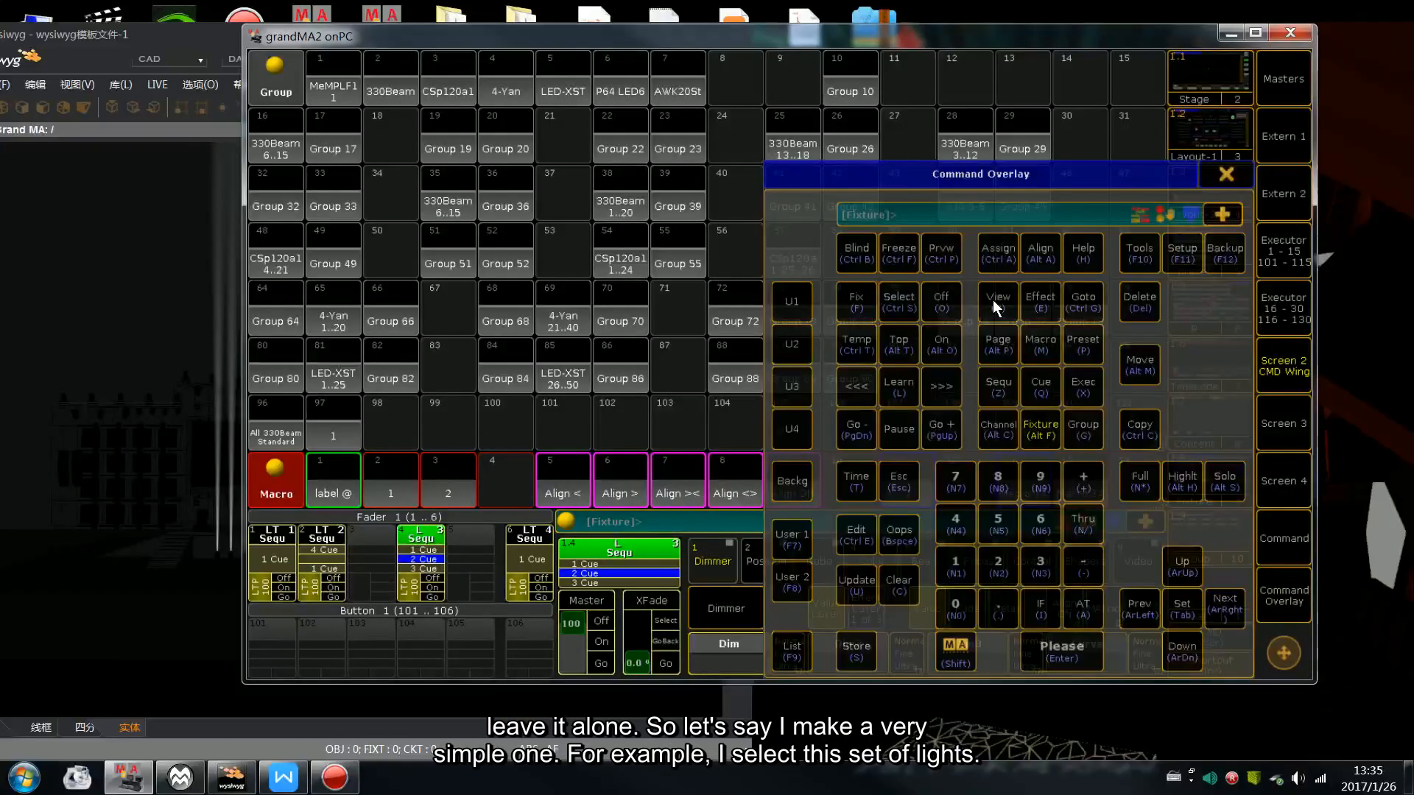
pyautogui.click(1226, 174)
# Select group 44 (330-5-6), bring its dimmer to full and apply preset Position 2.1
pyautogui.moveTo(872, 40); pyautogui.dragTo(931, 44)
pyautogui.click(1020, 206)
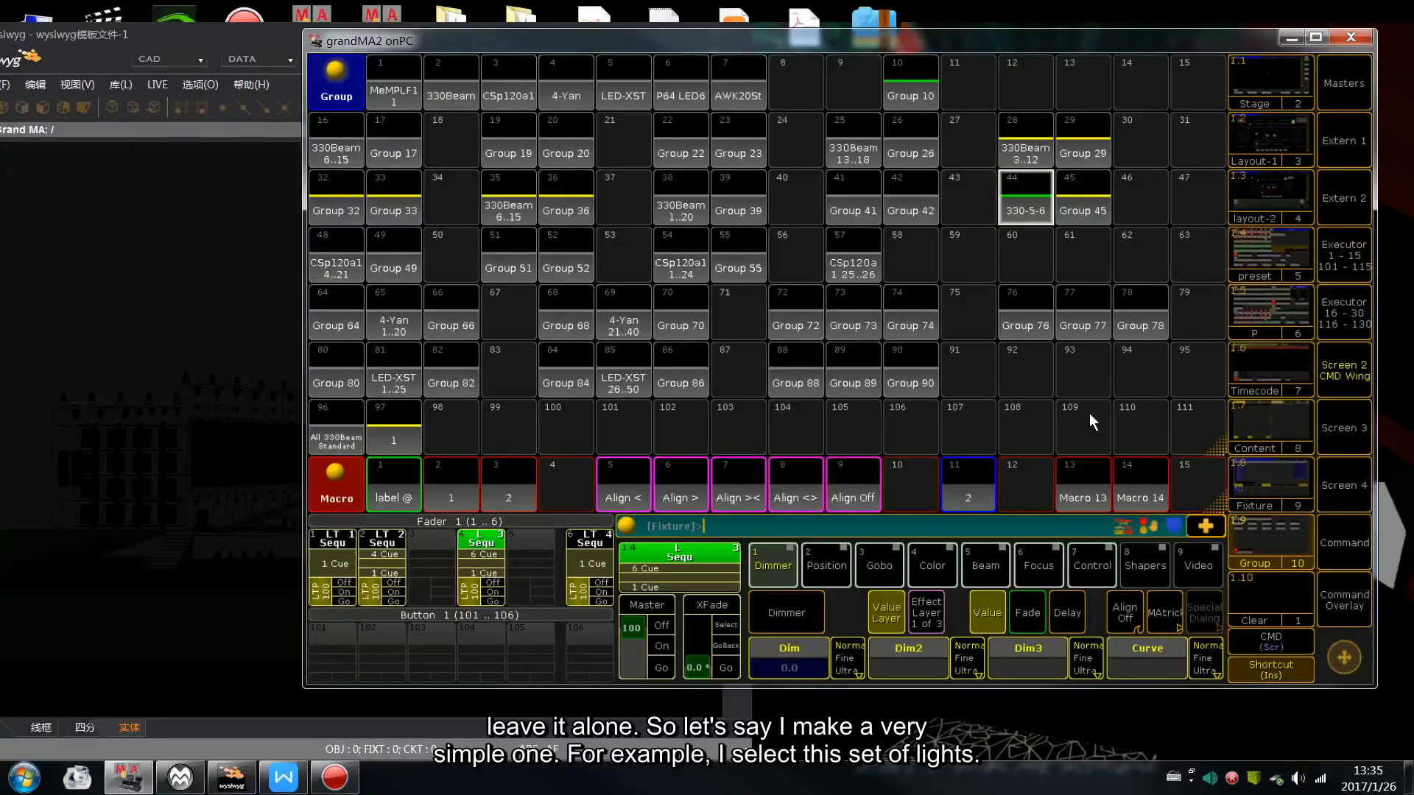
pyautogui.press('f')
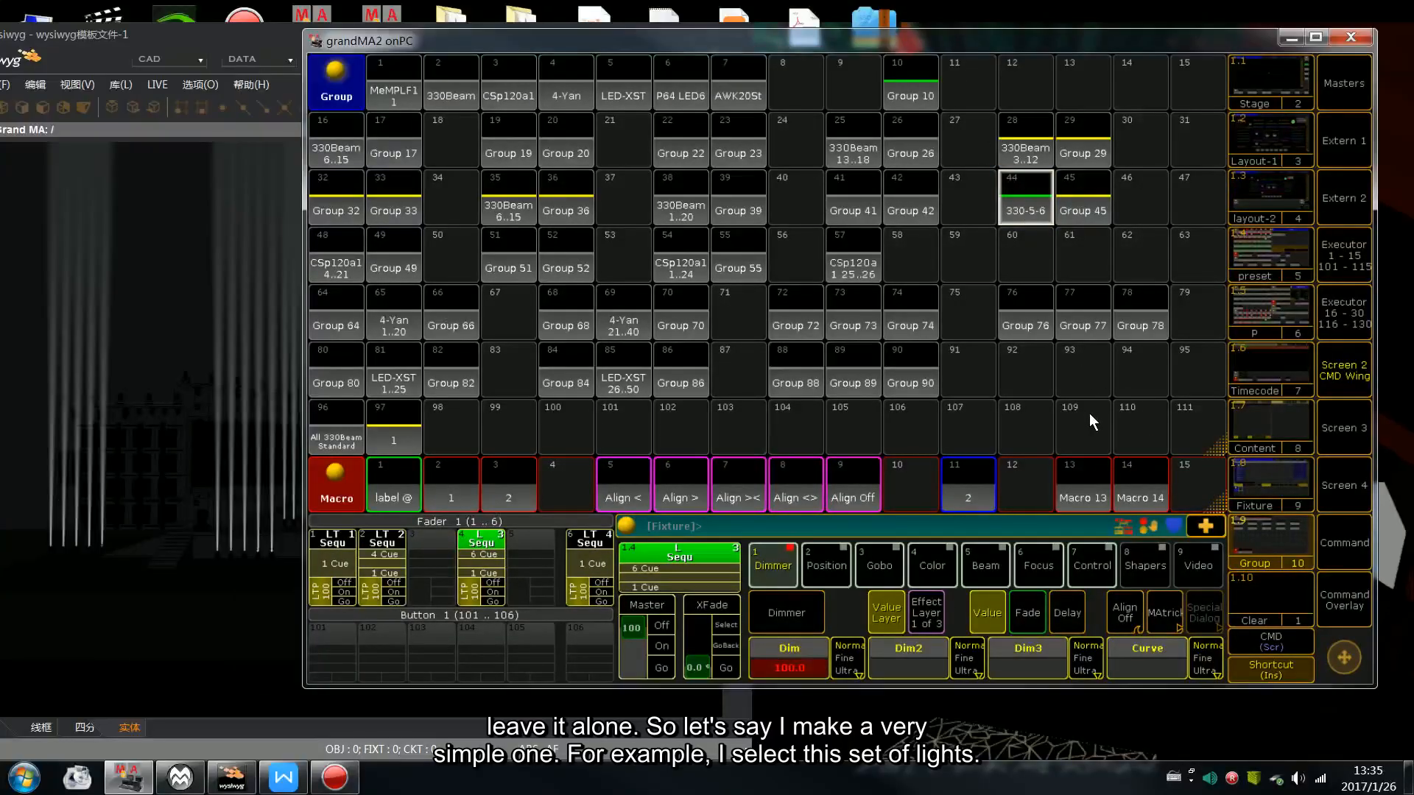
pyautogui.click(1287, 237)
pyautogui.click(827, 565)
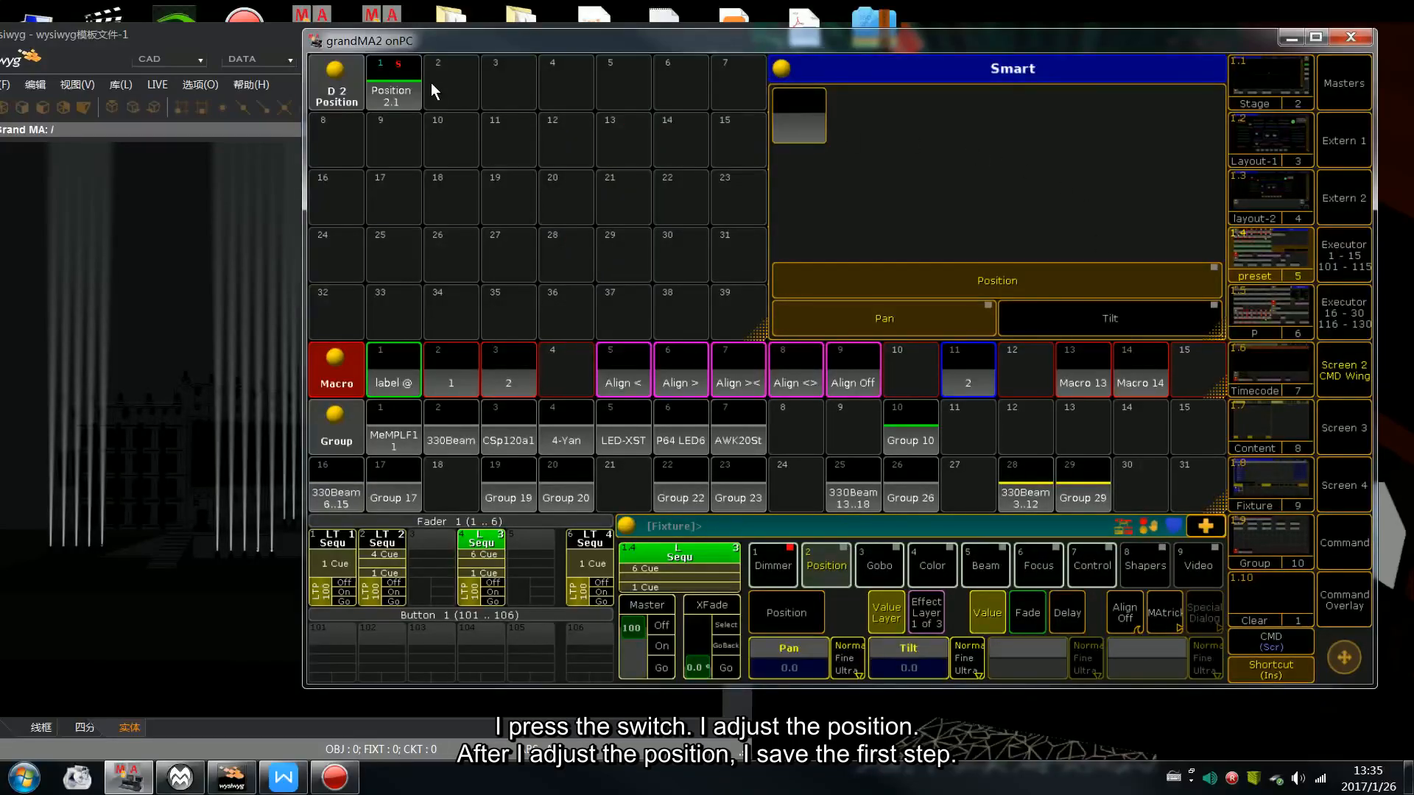
pyautogui.click(405, 88)
# Uncover the wysiwyg view and store the dimmer and position look as the first cue on fader executor 5
pyautogui.click(1289, 542)
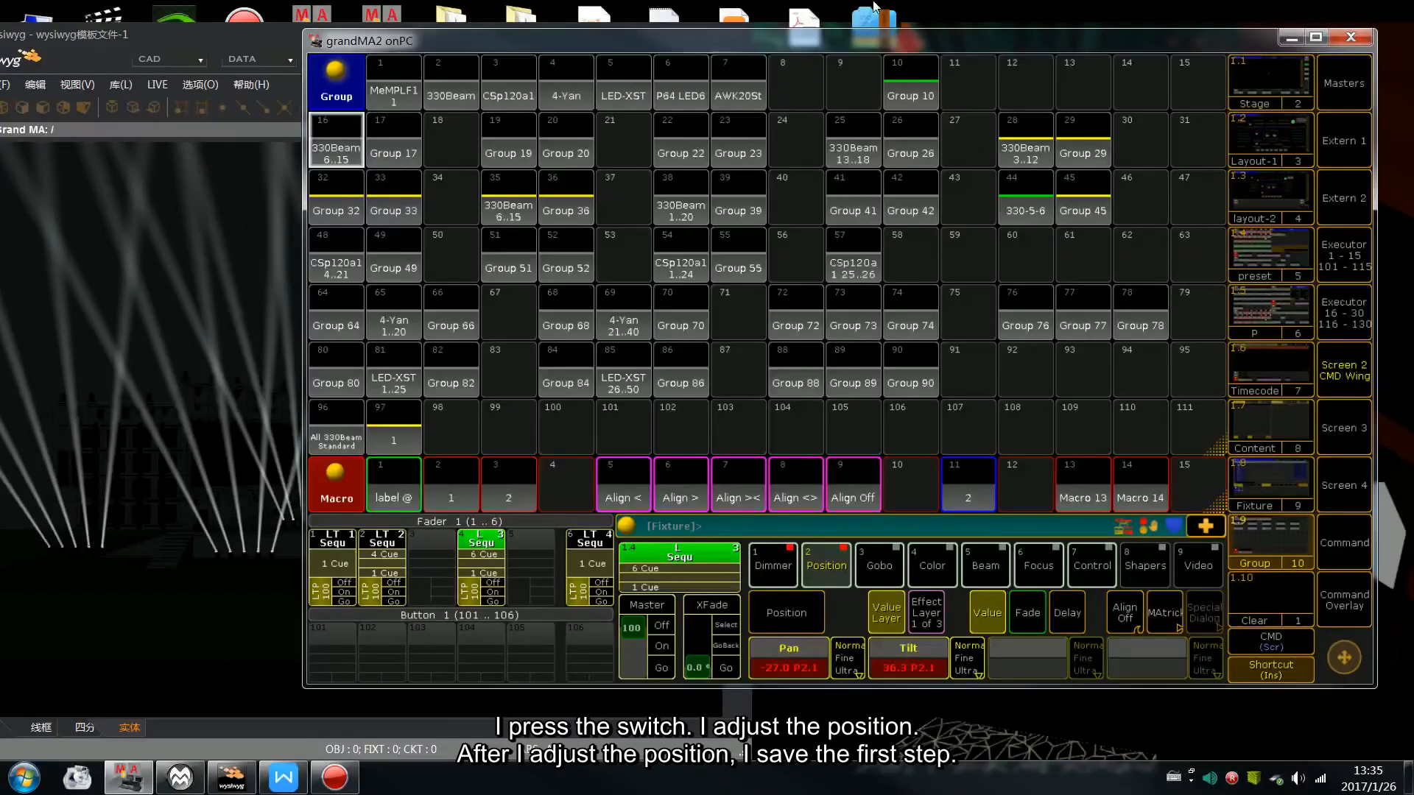
pyautogui.moveTo(846, 45); pyautogui.dragTo(1072, 43)
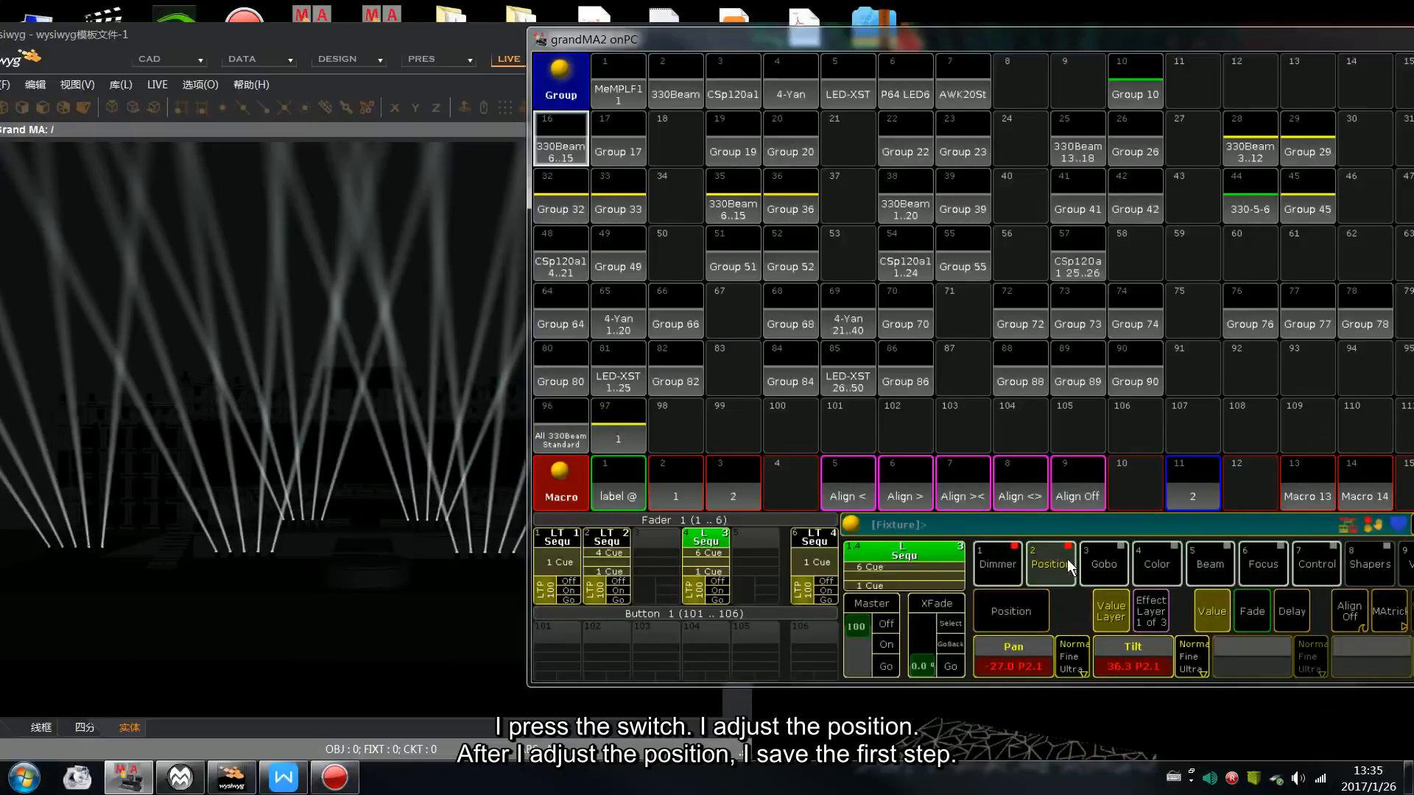
pyautogui.press('s')
pyautogui.click(771, 541)
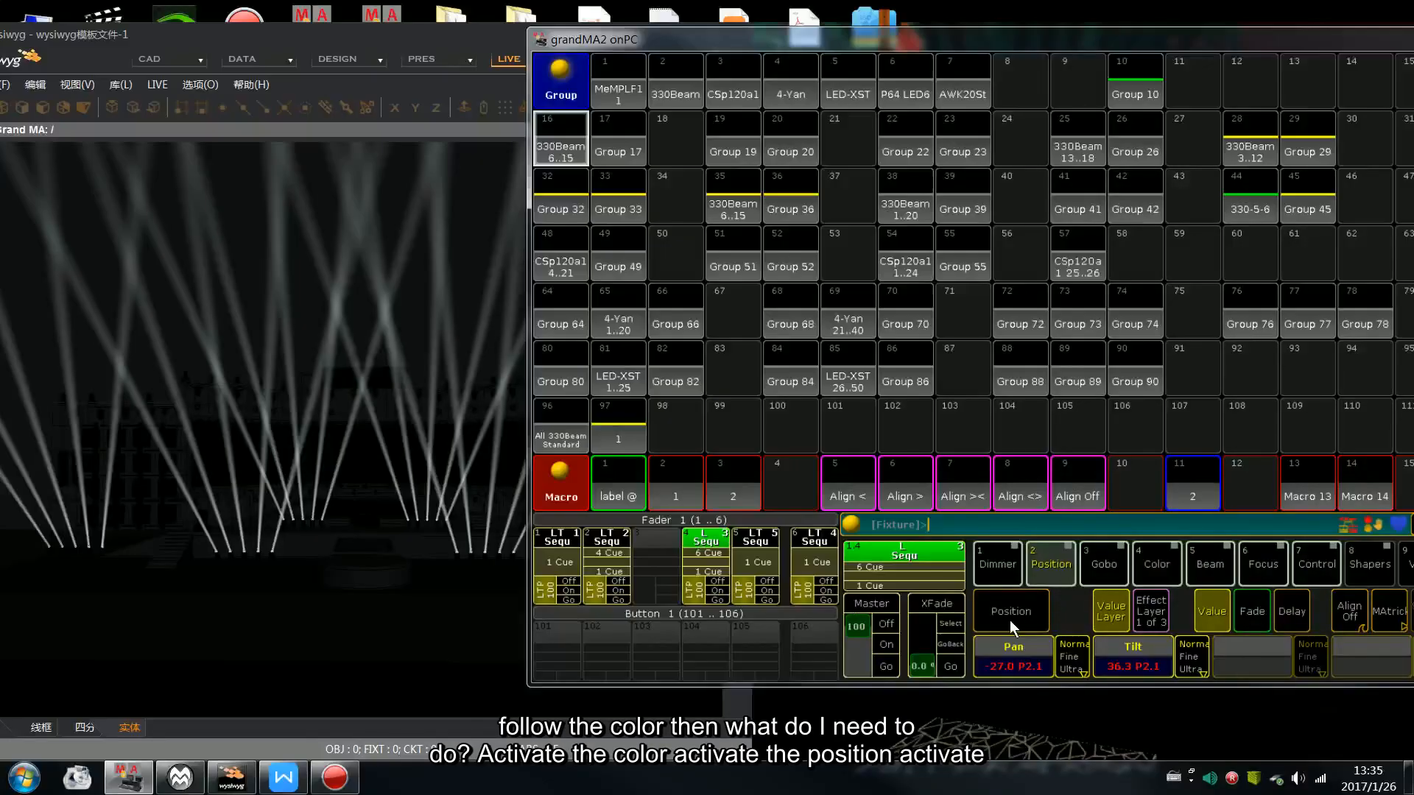
# Set the C1 color of the selected fixtures to red 1.1 and store it as cue 2 on fader executor 5
pyautogui.moveTo(1056, 41); pyautogui.dragTo(966, 40)
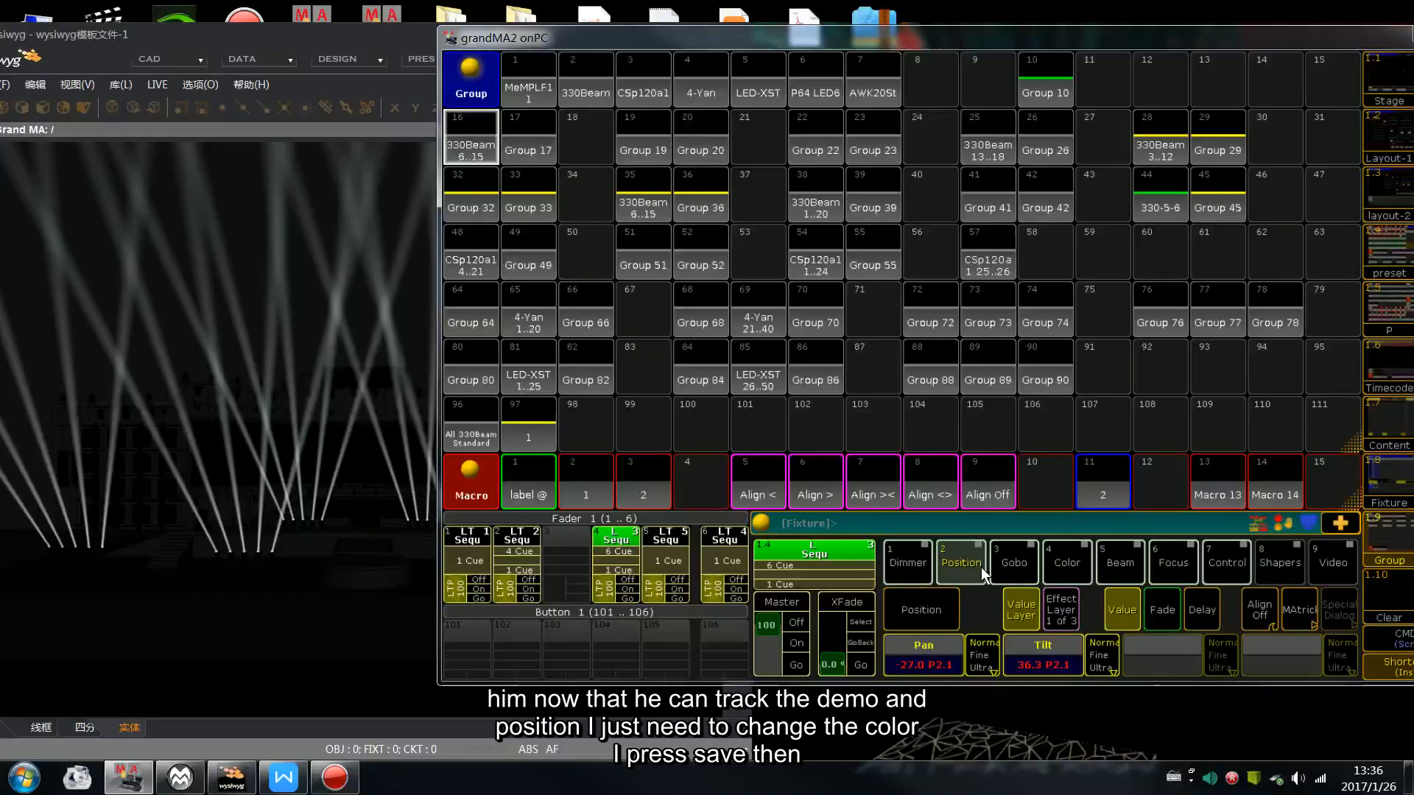
pyautogui.click(1081, 568)
pyautogui.click(946, 670)
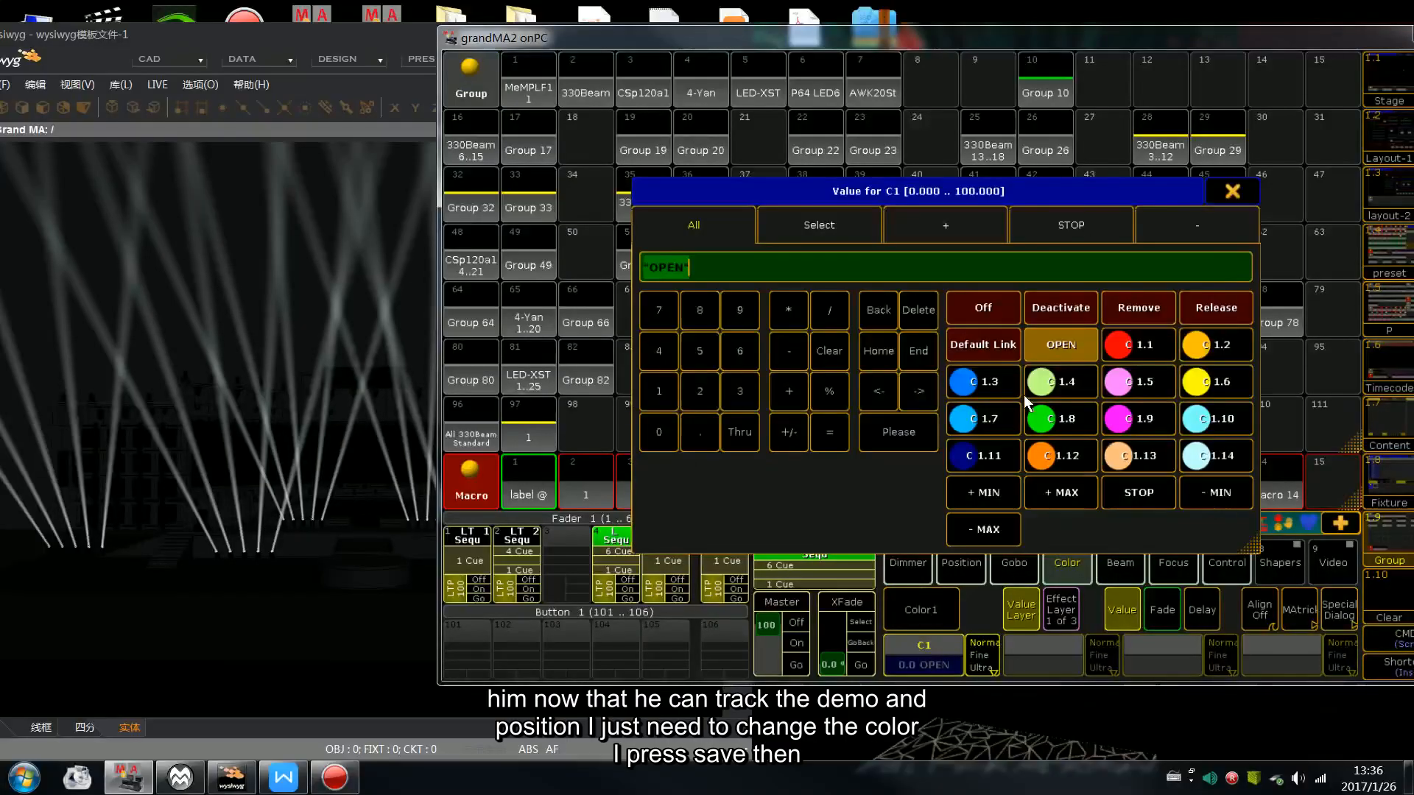
pyautogui.click(1134, 345)
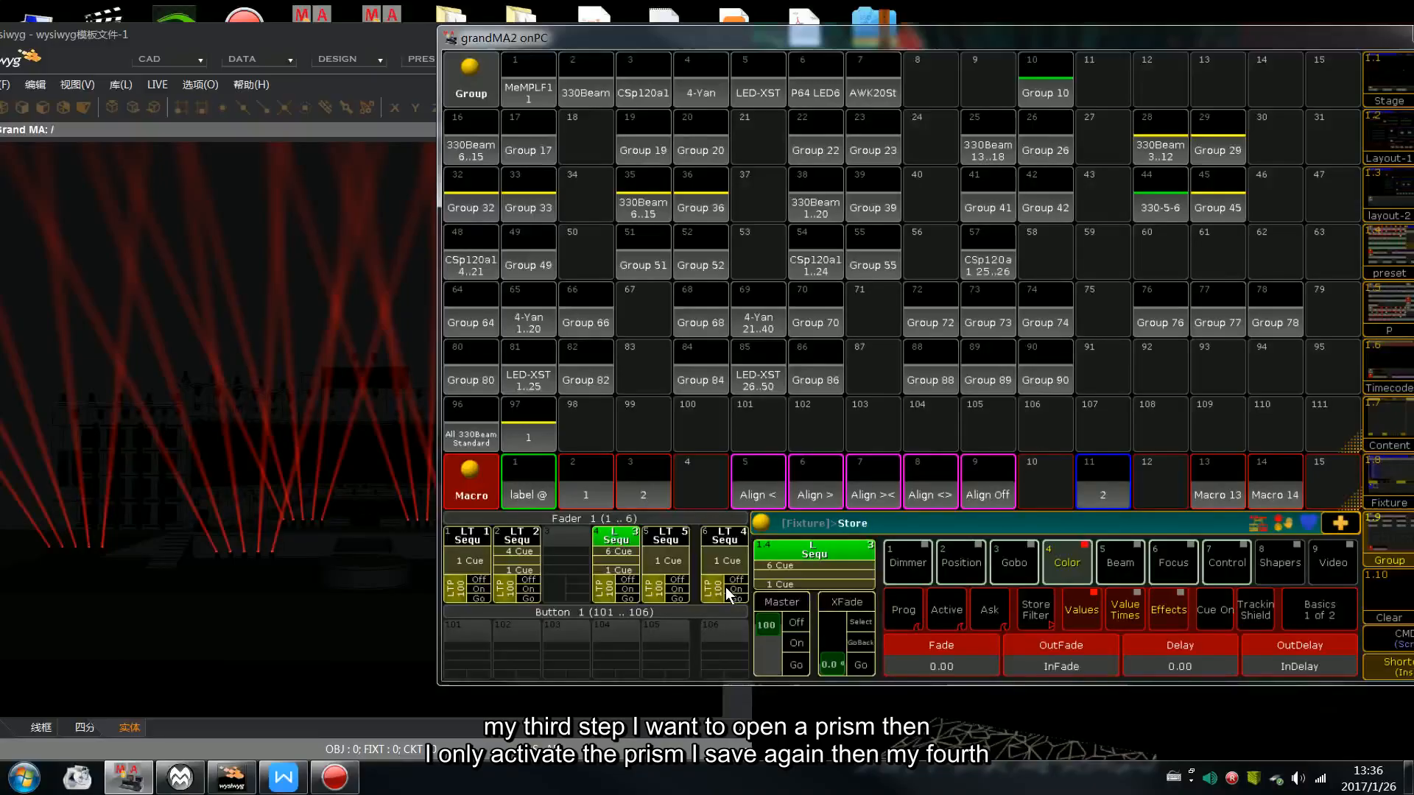
pyautogui.click(647, 561)
pyautogui.click(1093, 396)
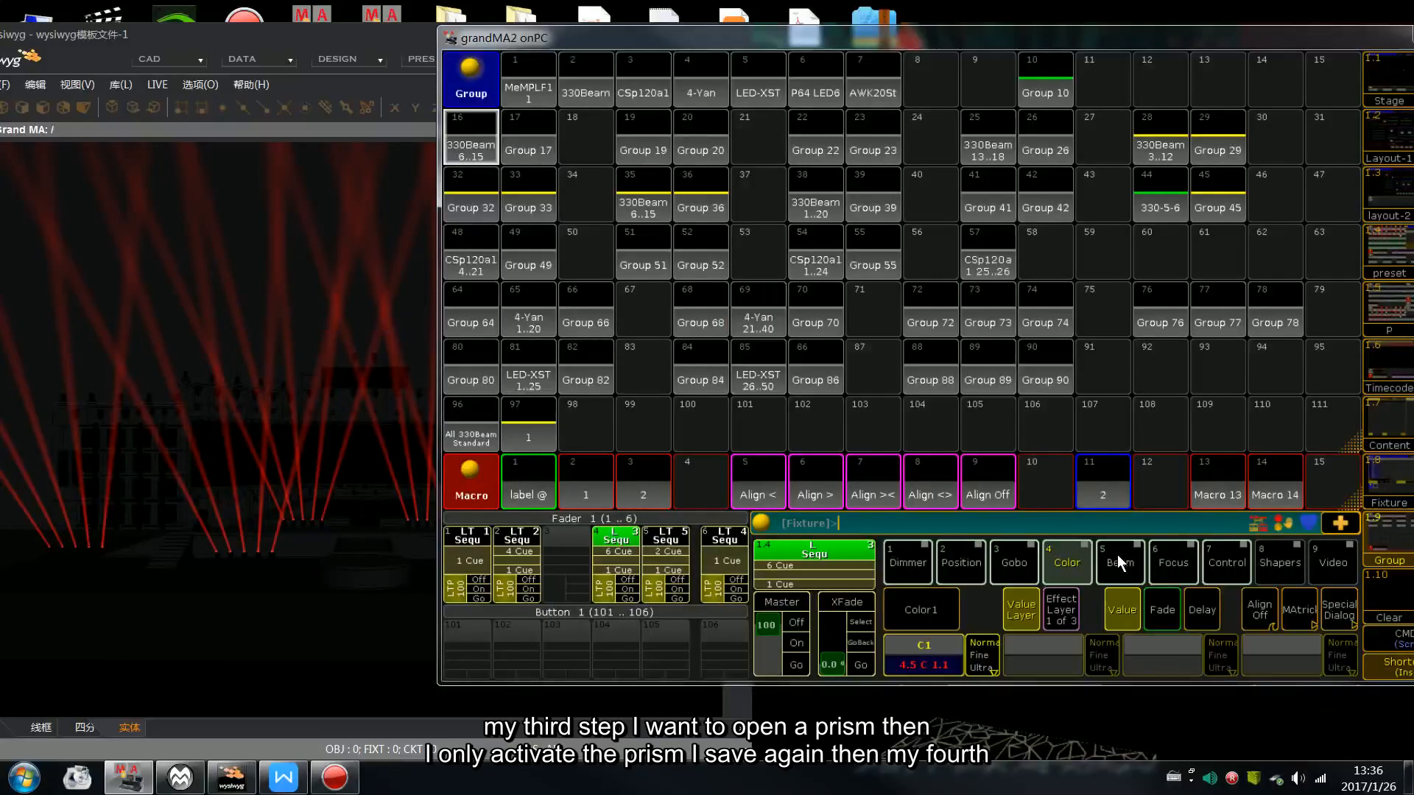
# Set Prism1 of the selected fixtures to Prism and store it as cue 3 on fader executor 5
pyautogui.click(1120, 562)
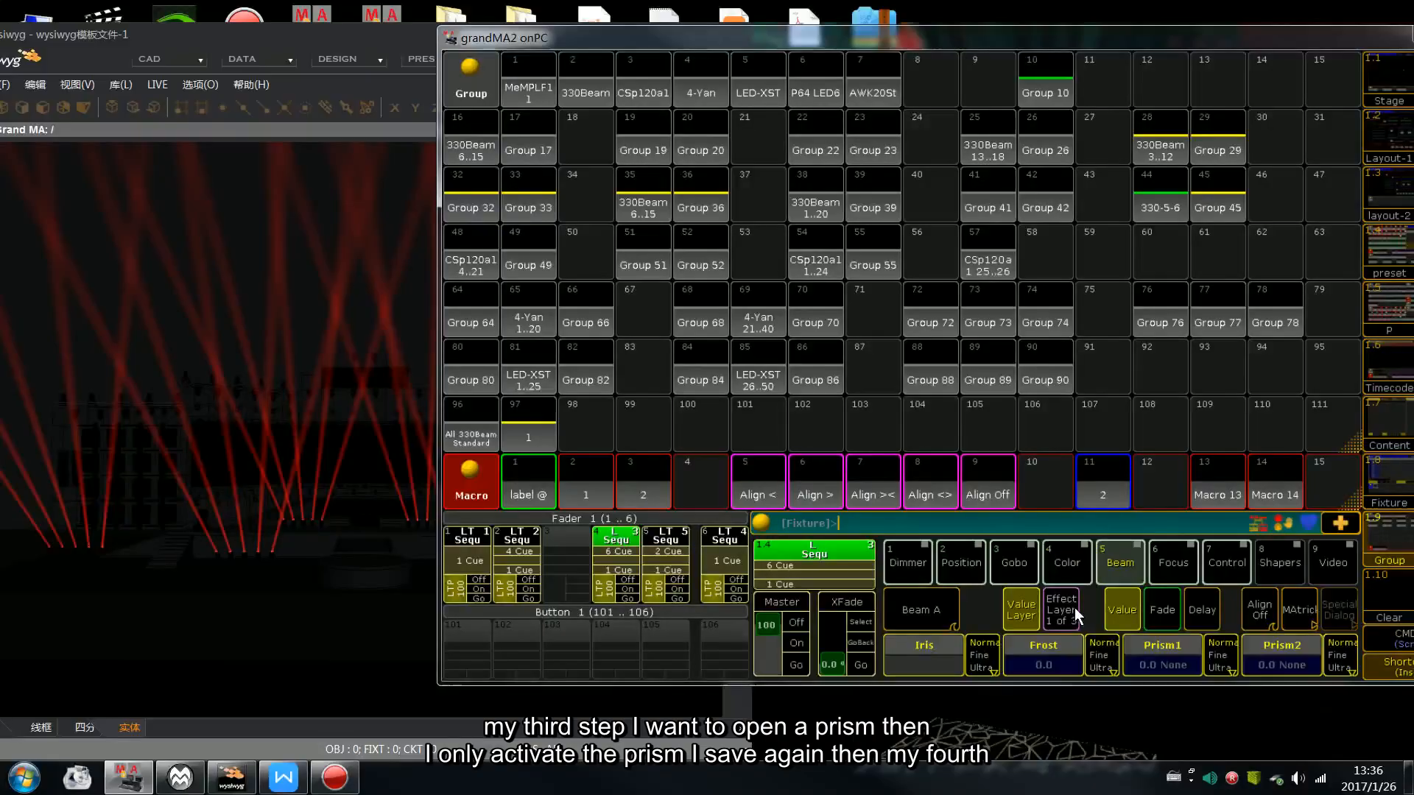
pyautogui.click(1162, 648)
pyautogui.click(1136, 302)
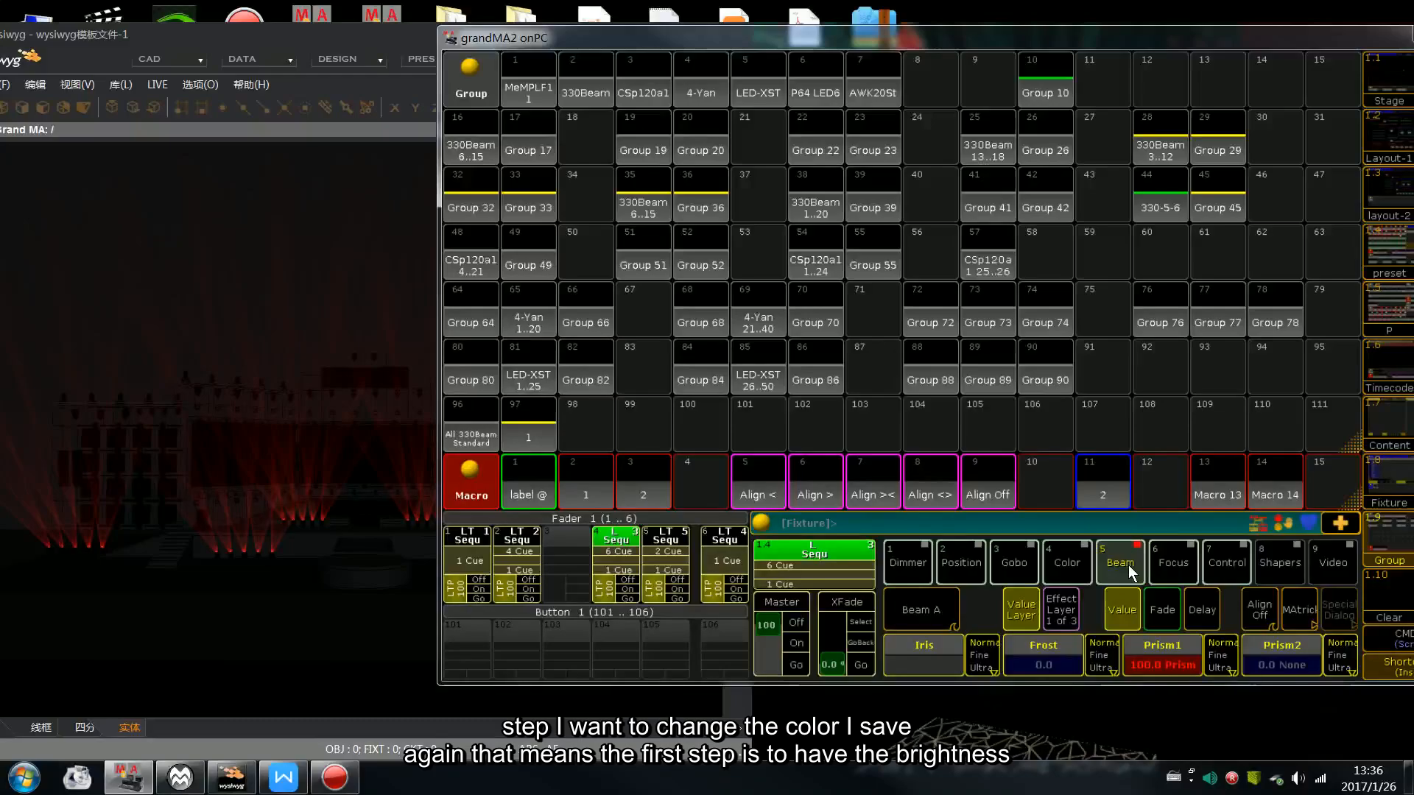
pyautogui.press('s')
pyautogui.click(668, 553)
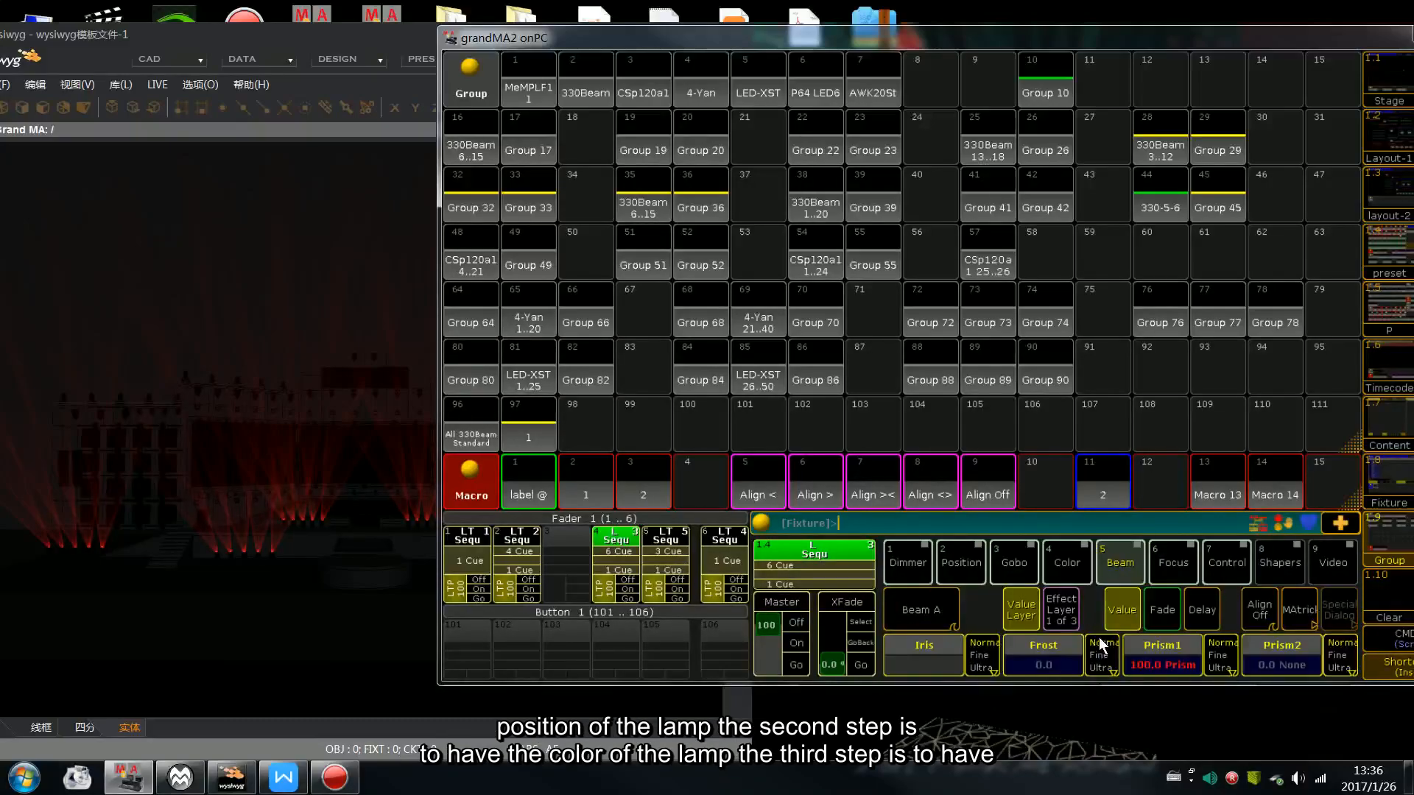
# Set the C1 color of the selected fixtures to yellow 1.6 and store it as cue 4 on fader executor 5
pyautogui.click(1059, 563)
pyautogui.click(946, 656)
pyautogui.click(1199, 386)
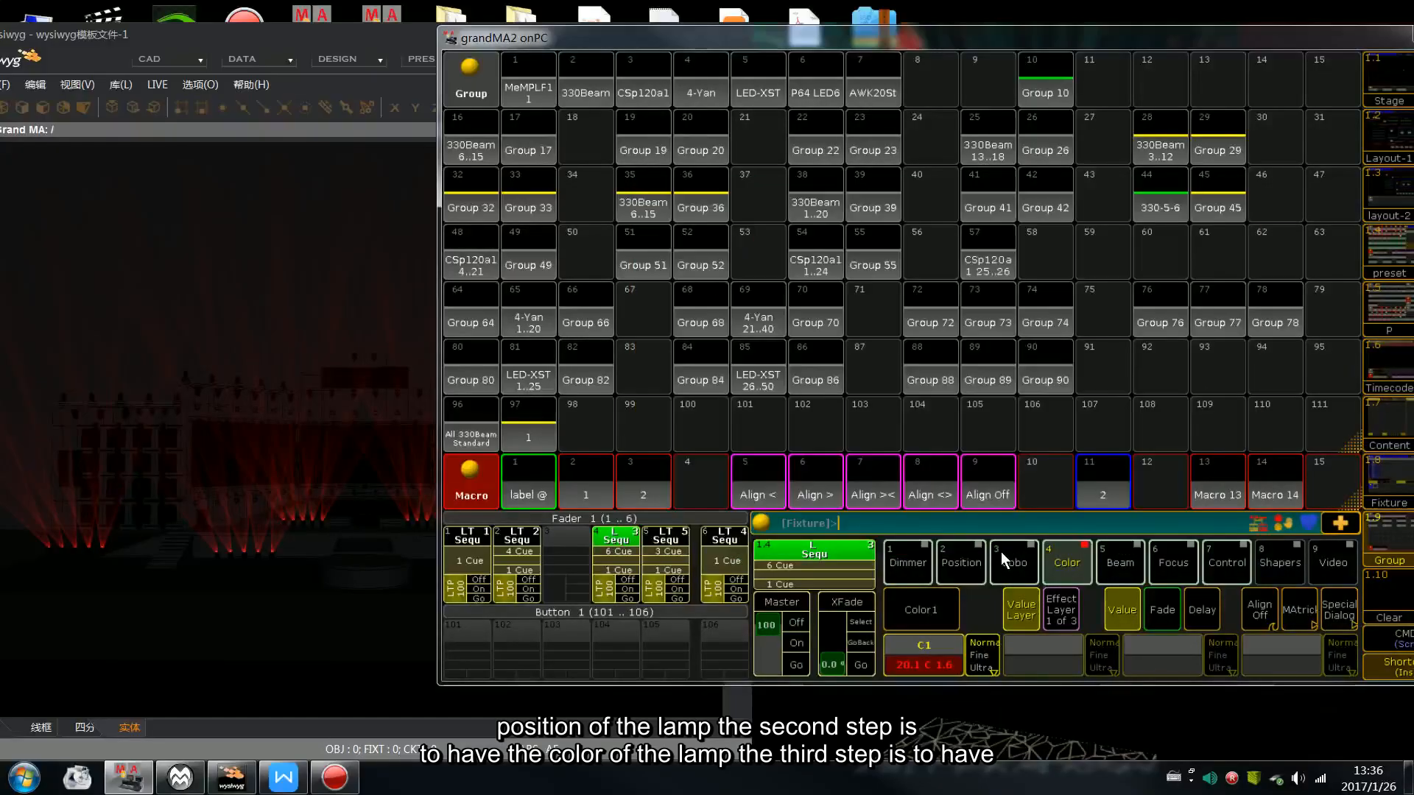
pyautogui.press('s')
pyautogui.click(684, 544)
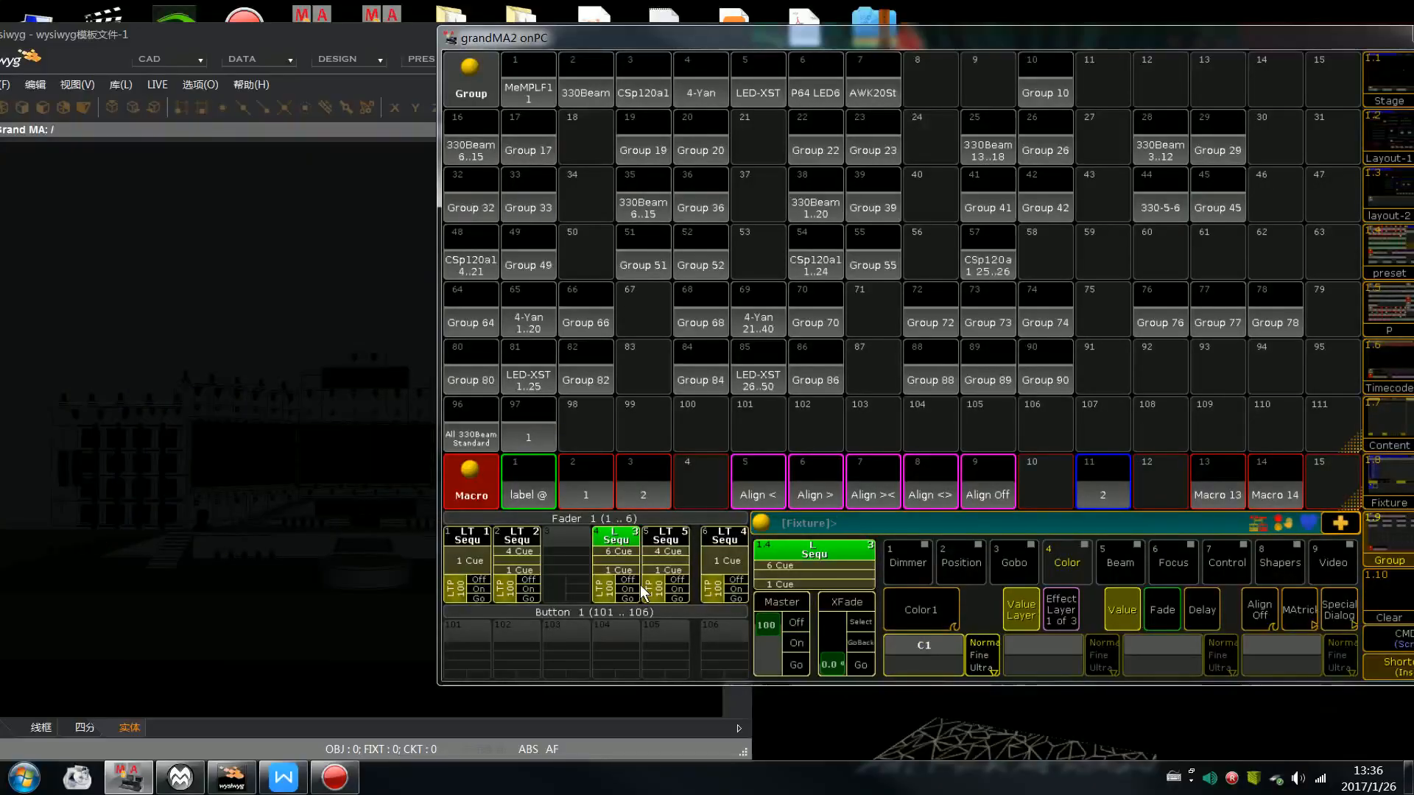
# Run the sequence on fader executor 5 through its four cues and check the tracked values in the wysiwyg view
pyautogui.click(678, 598)
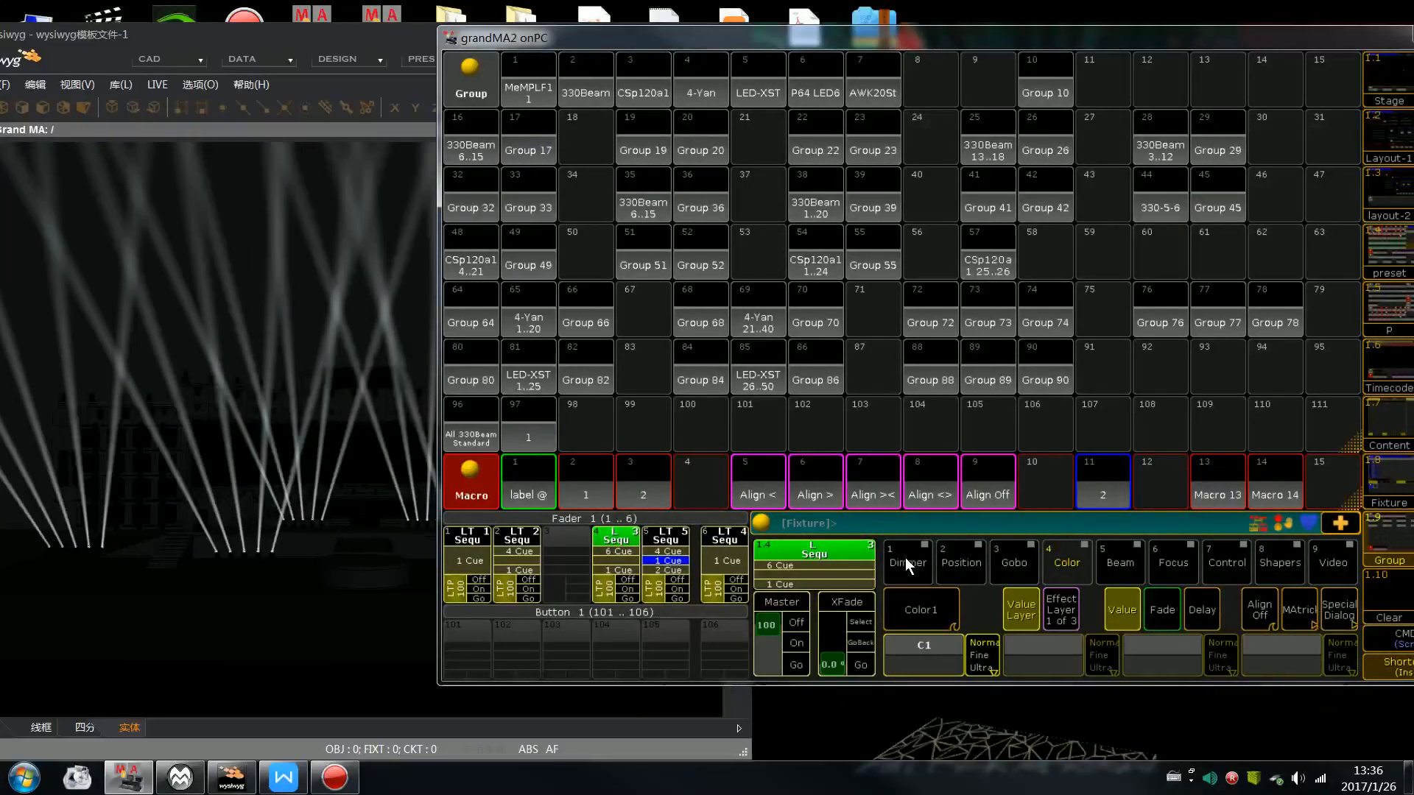
pyautogui.moveTo(573, 49); pyautogui.dragTo(768, 43)
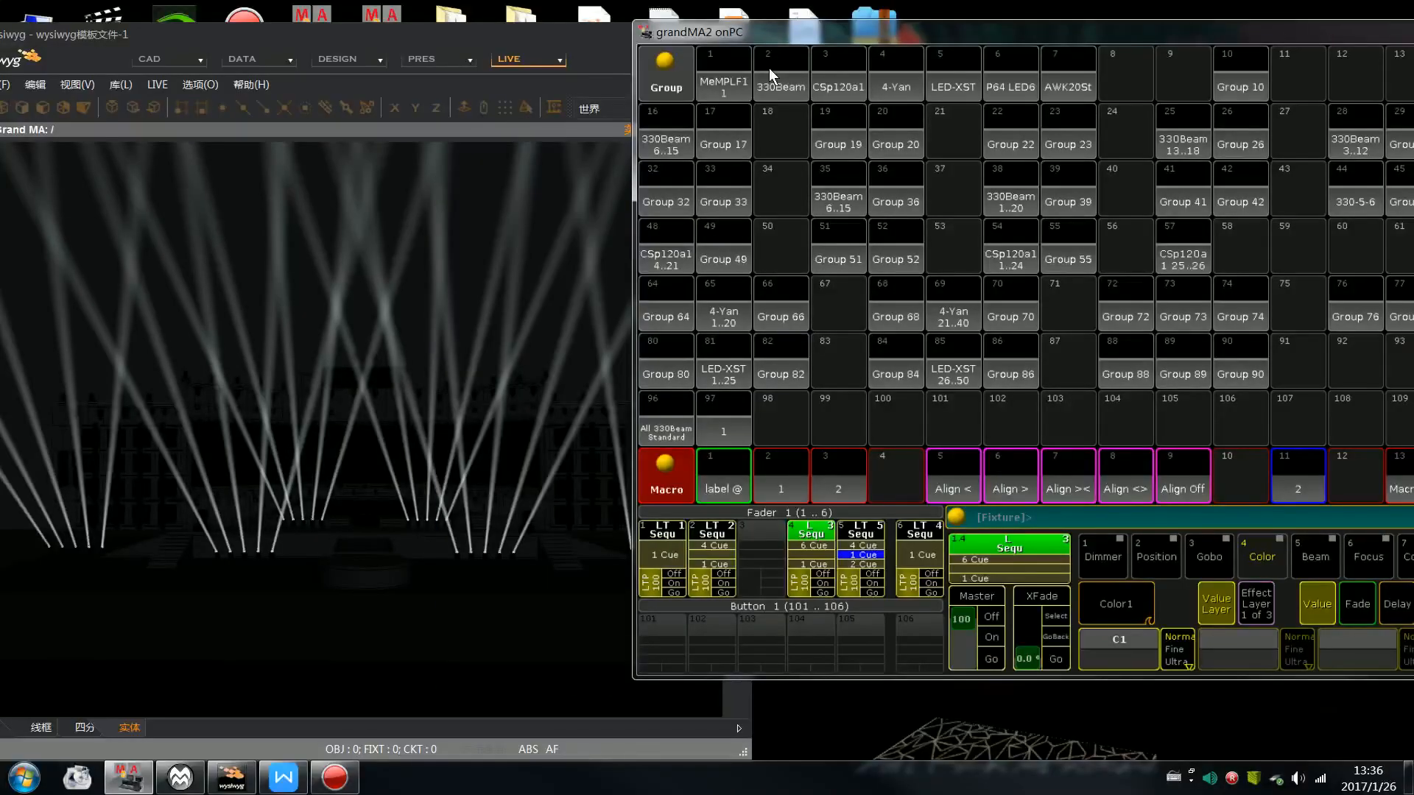
pyautogui.click(873, 593)
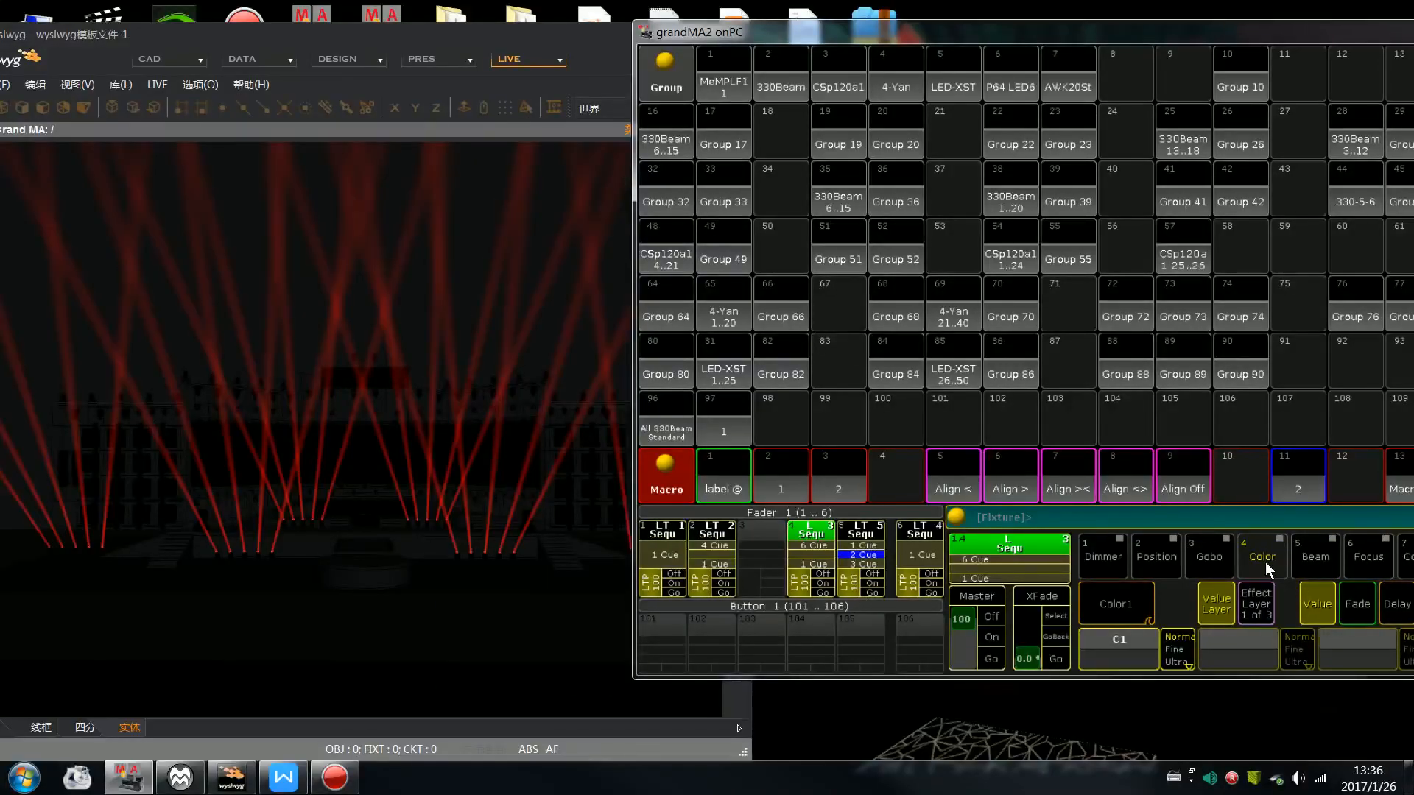
pyautogui.click(872, 593)
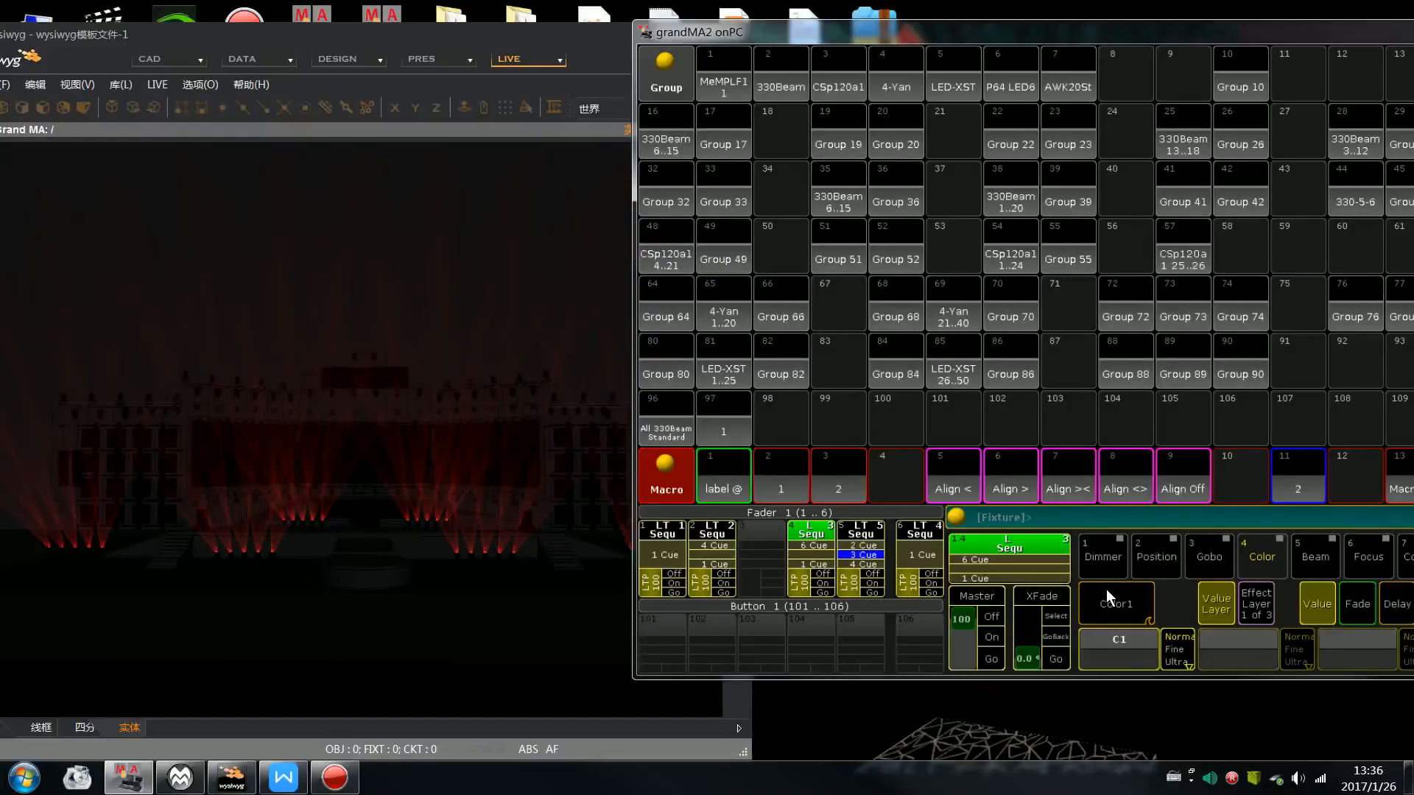
pyautogui.click(872, 594)
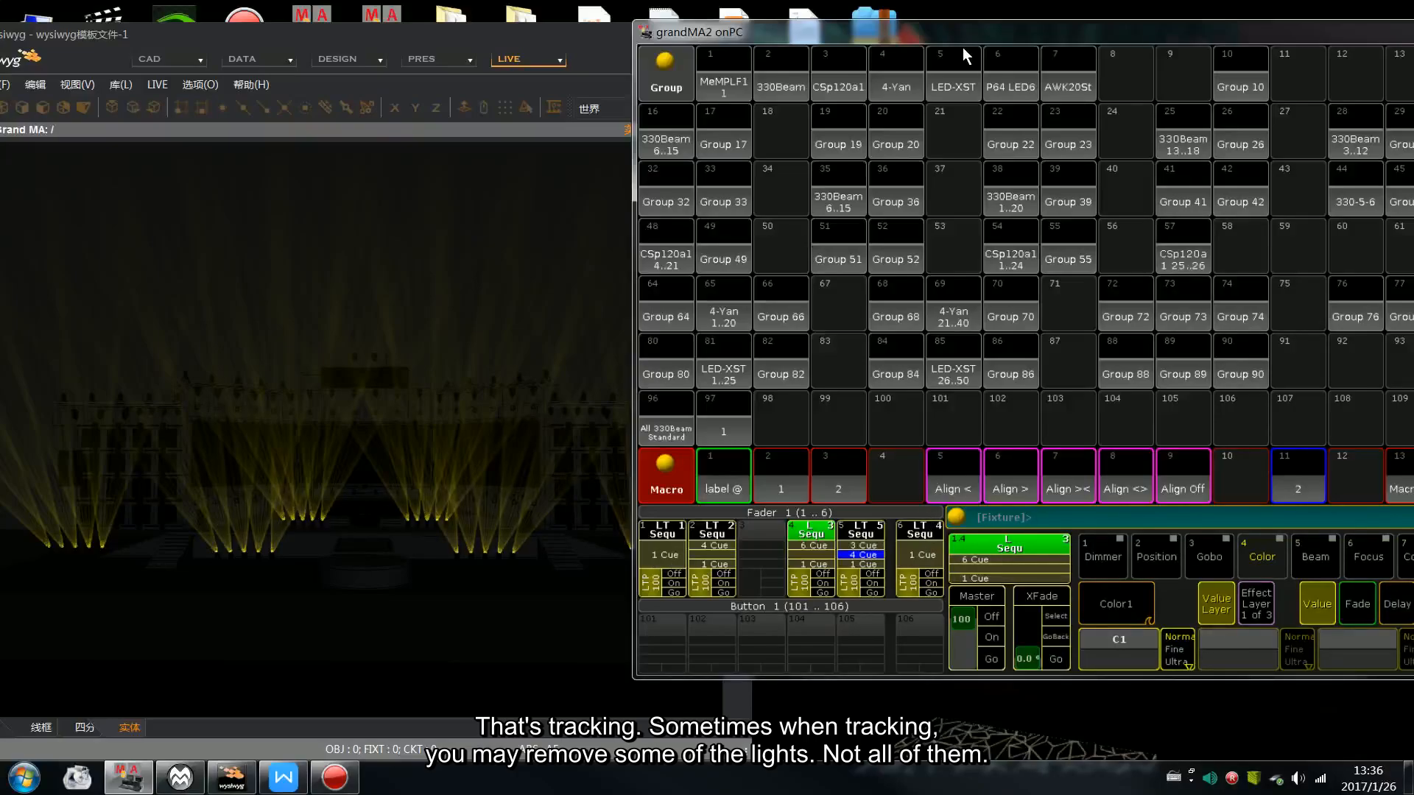
pyautogui.moveTo(968, 32); pyautogui.dragTo(596, 34)
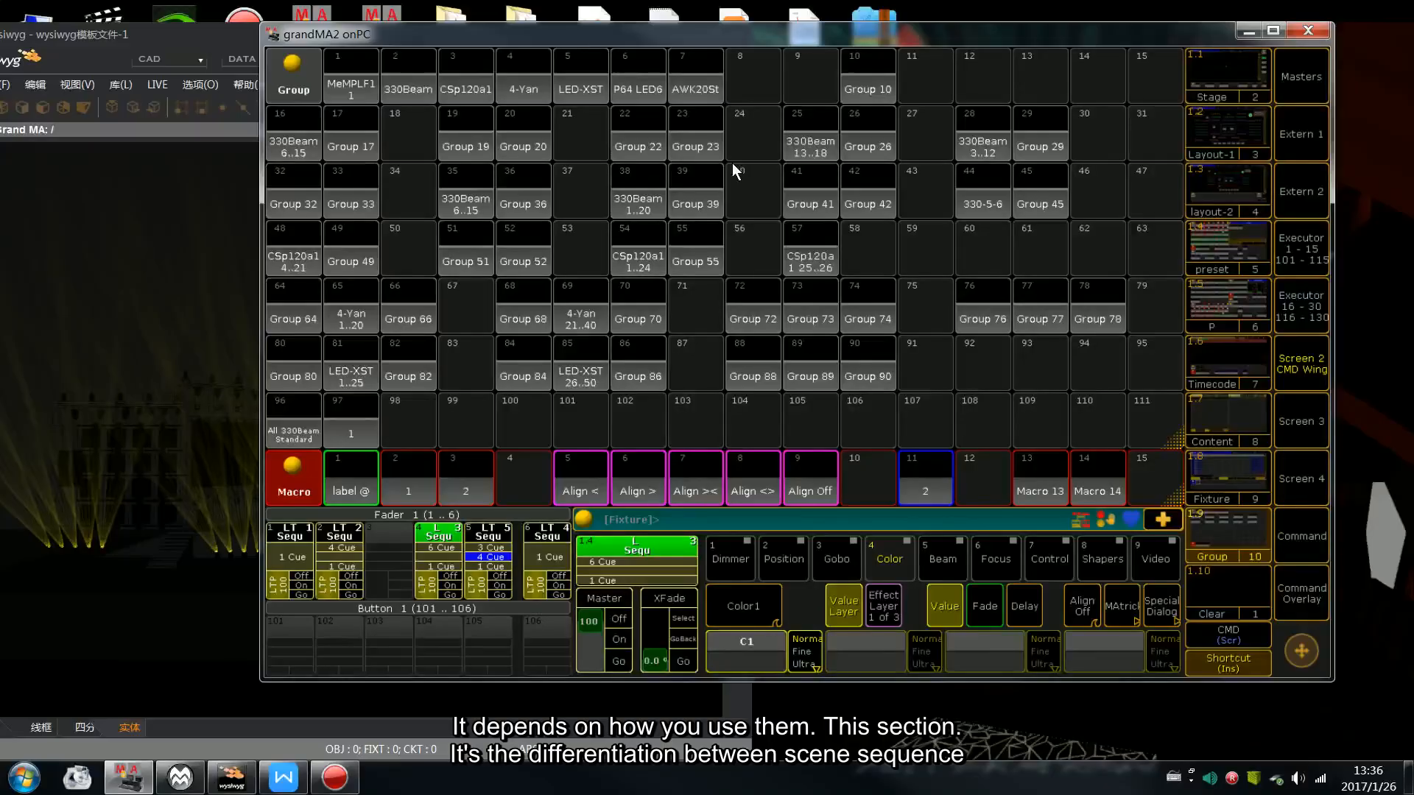
pyautogui.click(926, 417)
pyautogui.click(767, 408)
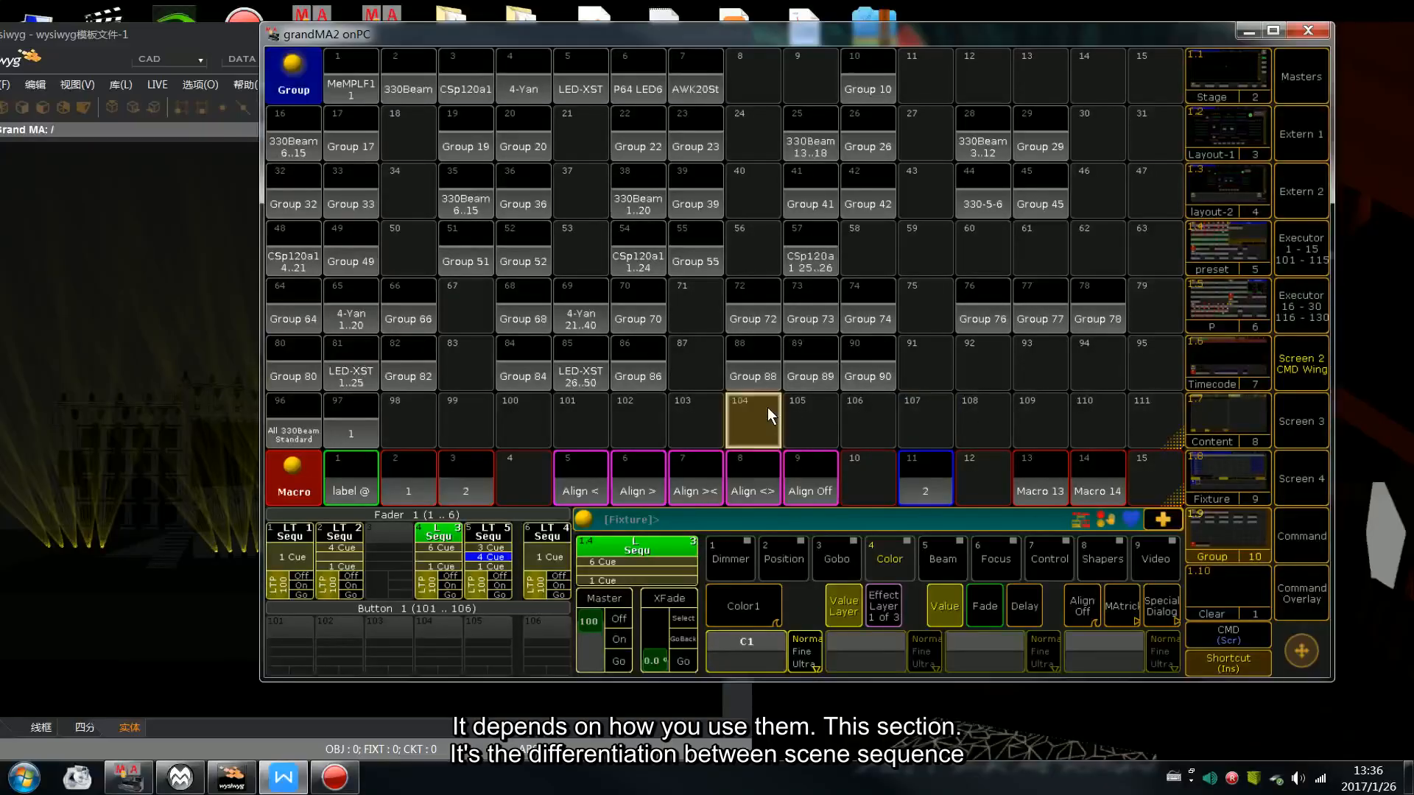